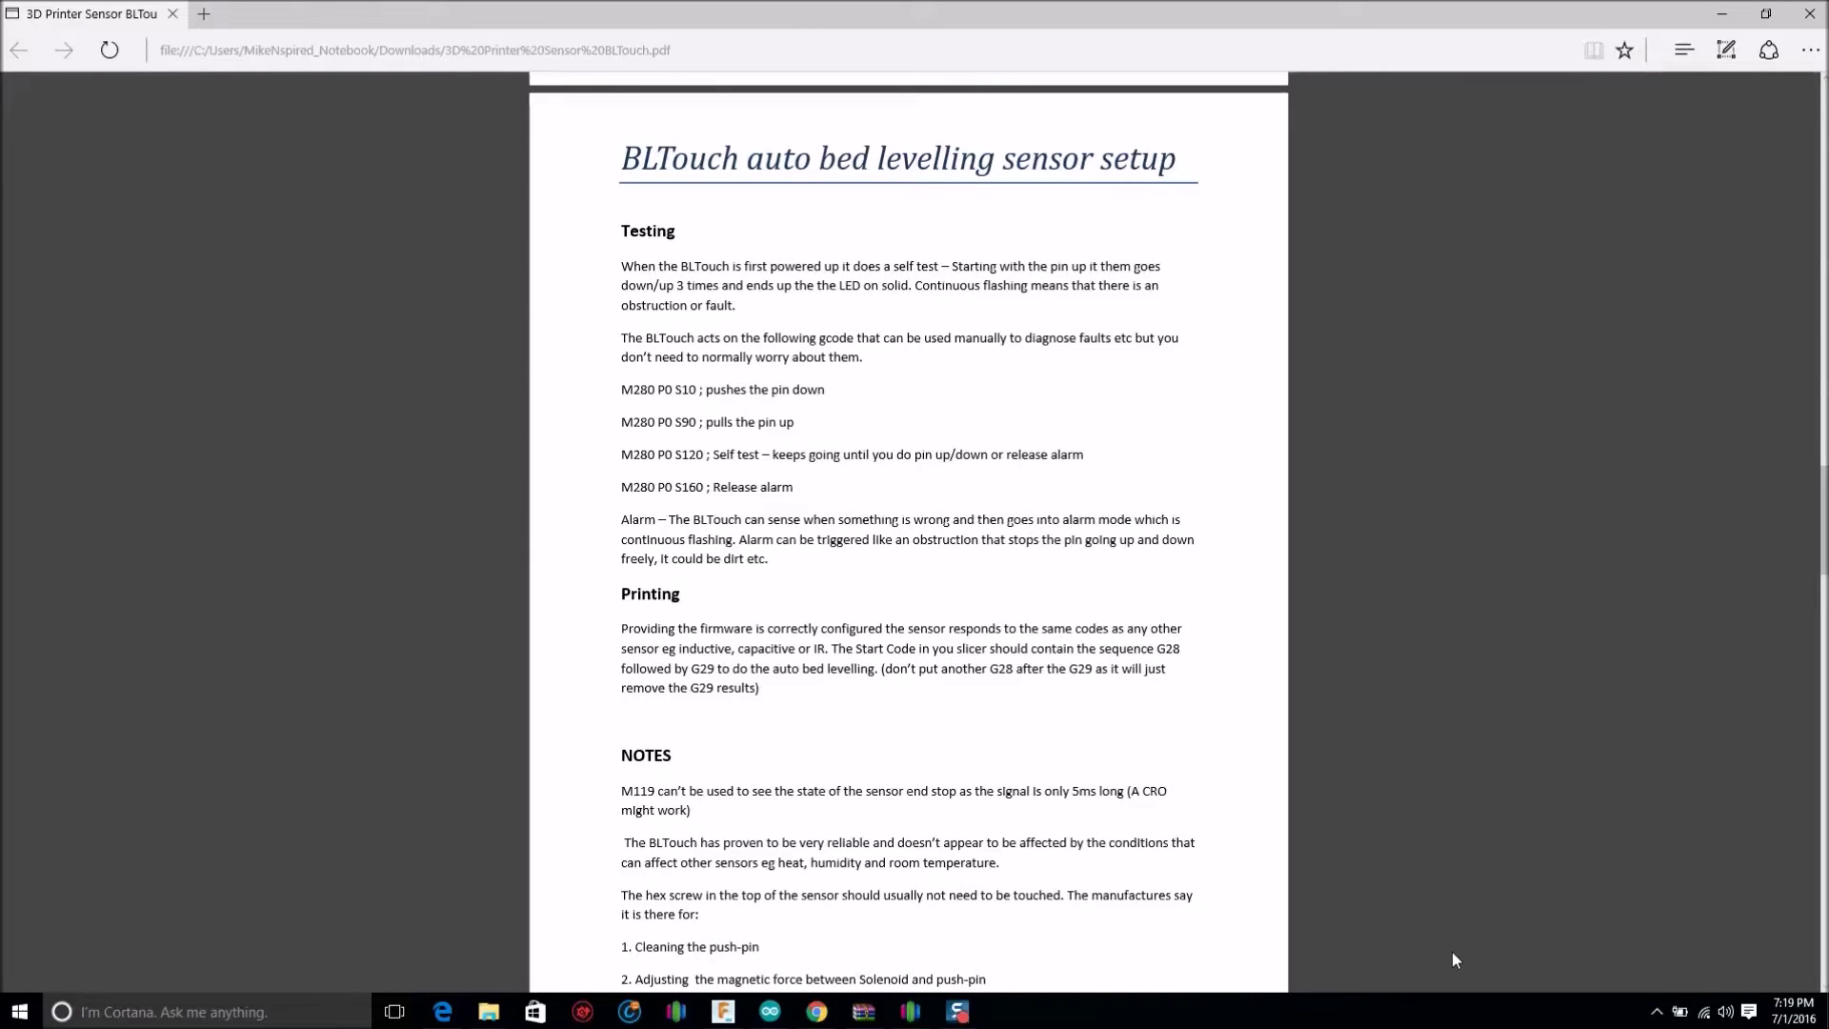
Start uploading the Marlin sketch from Arduino IDE, then restore the editor to a smaller window
{"action": "left_click", "coordinate": [770, 1012]}
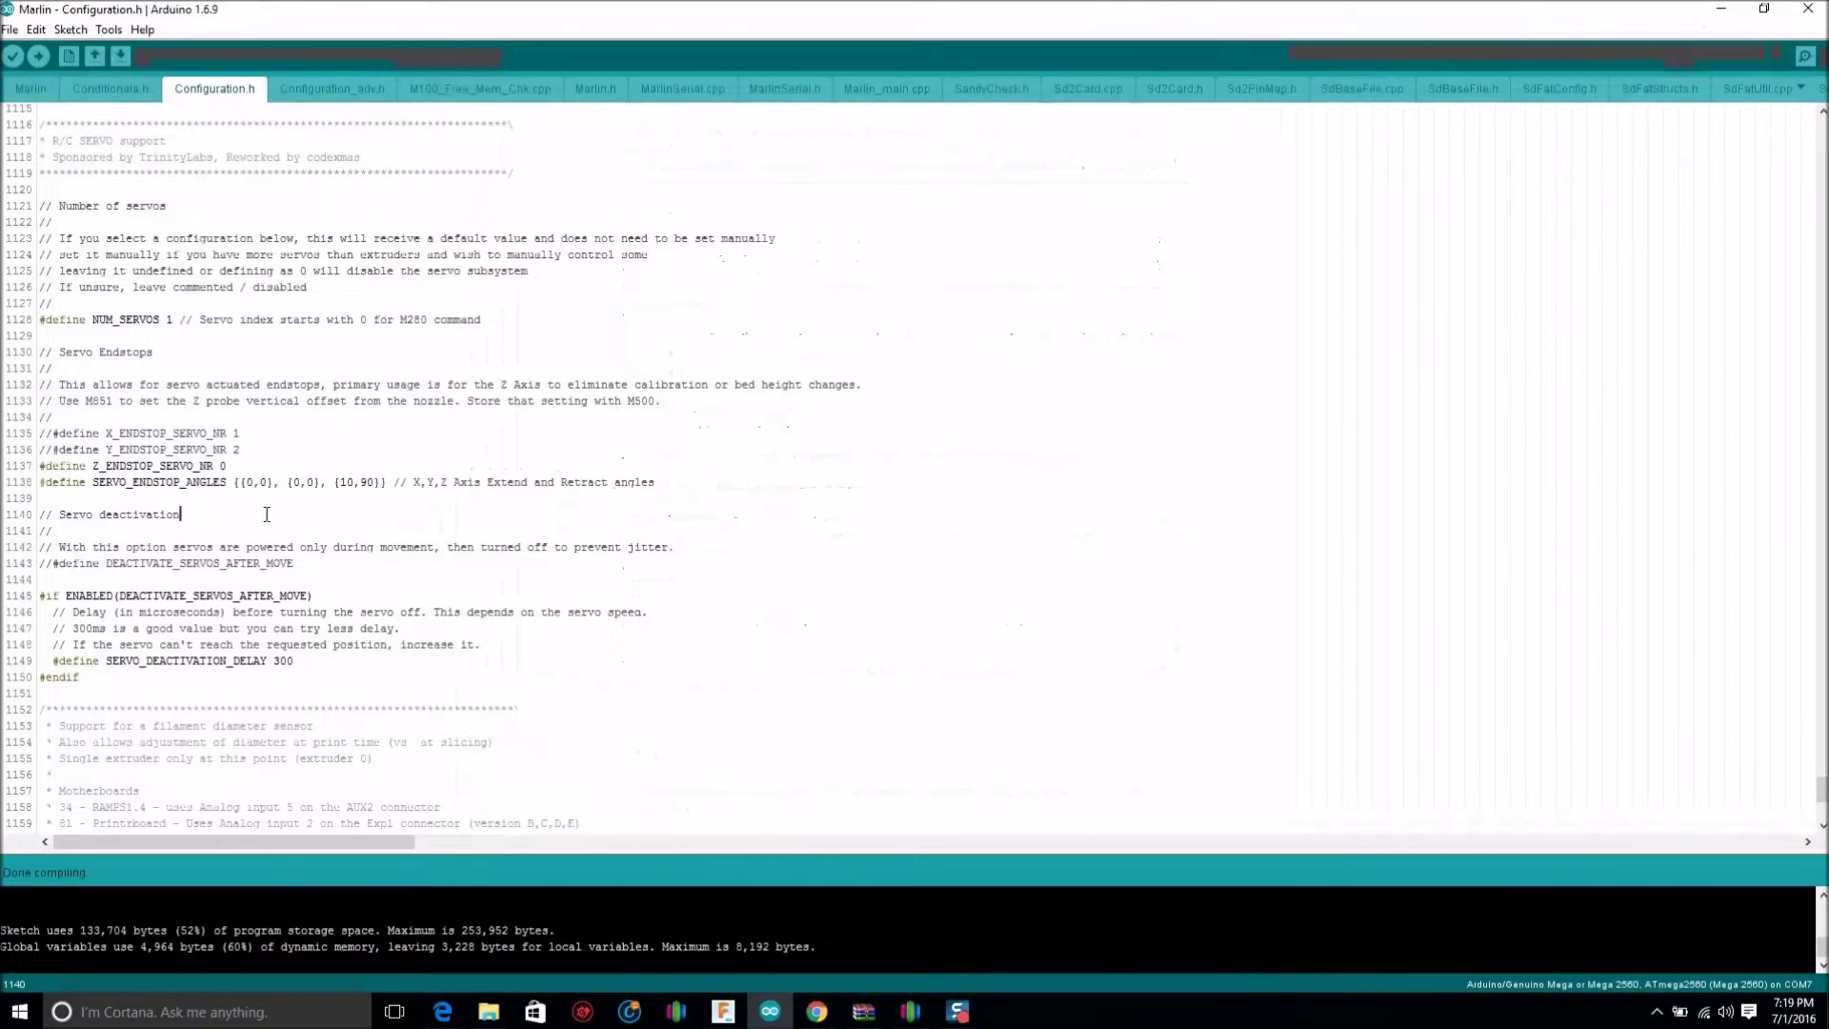
{"action": "left_click", "coordinate": [38, 57]}
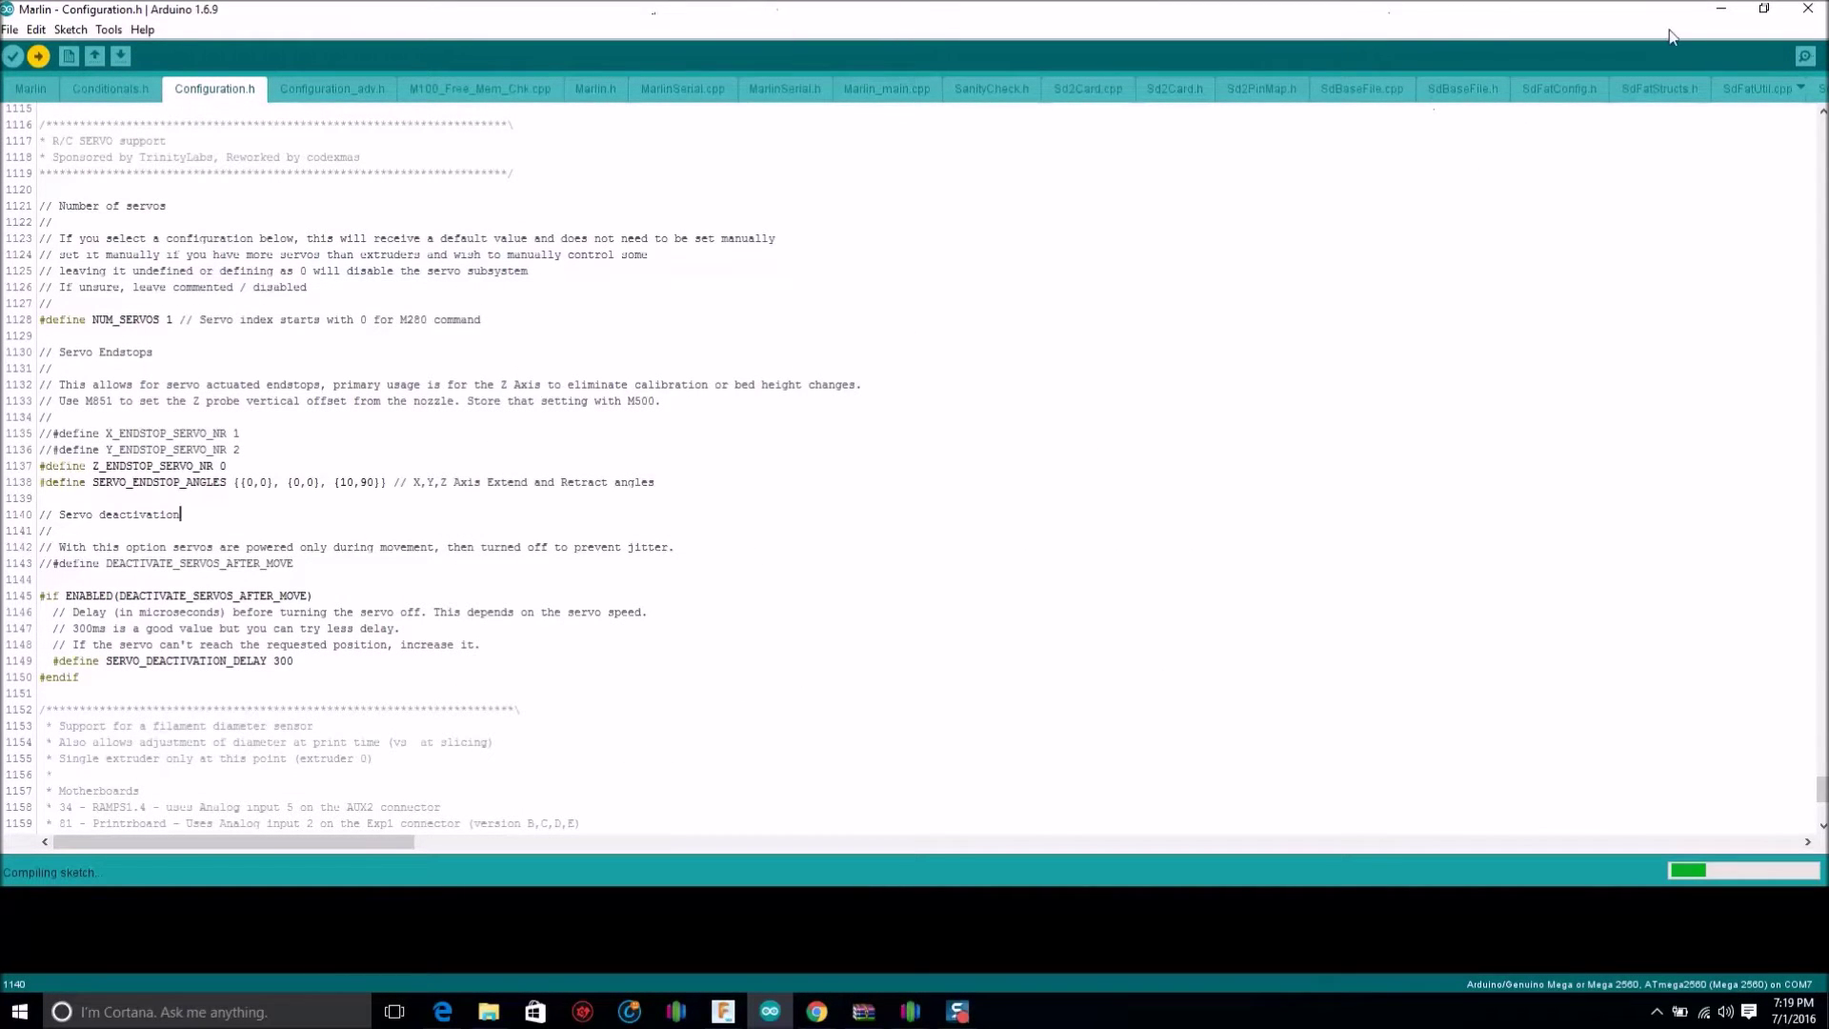
{"action": "left_click", "coordinate": [1764, 9]}
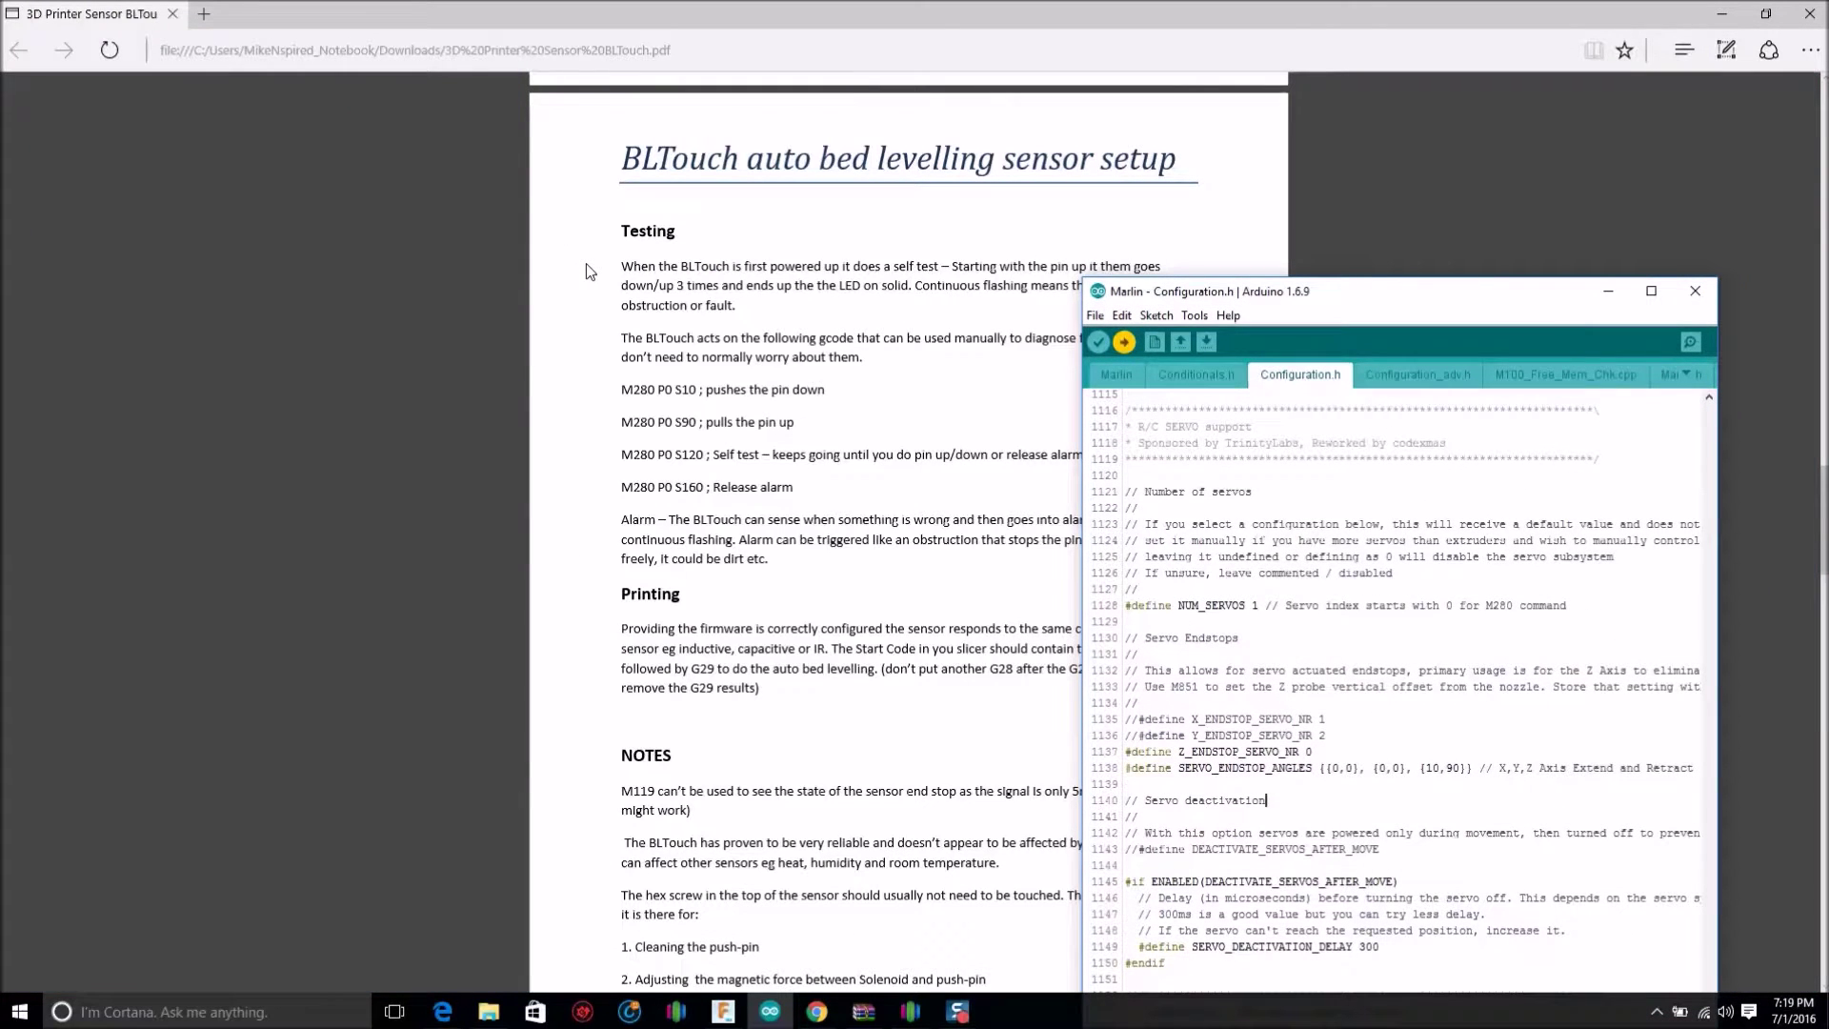
Scroll the BLTouch guide PDF from page 1 down to page 5, Calibration
{"action": "left_click", "coordinate": [586, 265]}
{"action": "left_click_drag", "start_coordinate": [1823, 478], "coordinate": [1824, 103]}
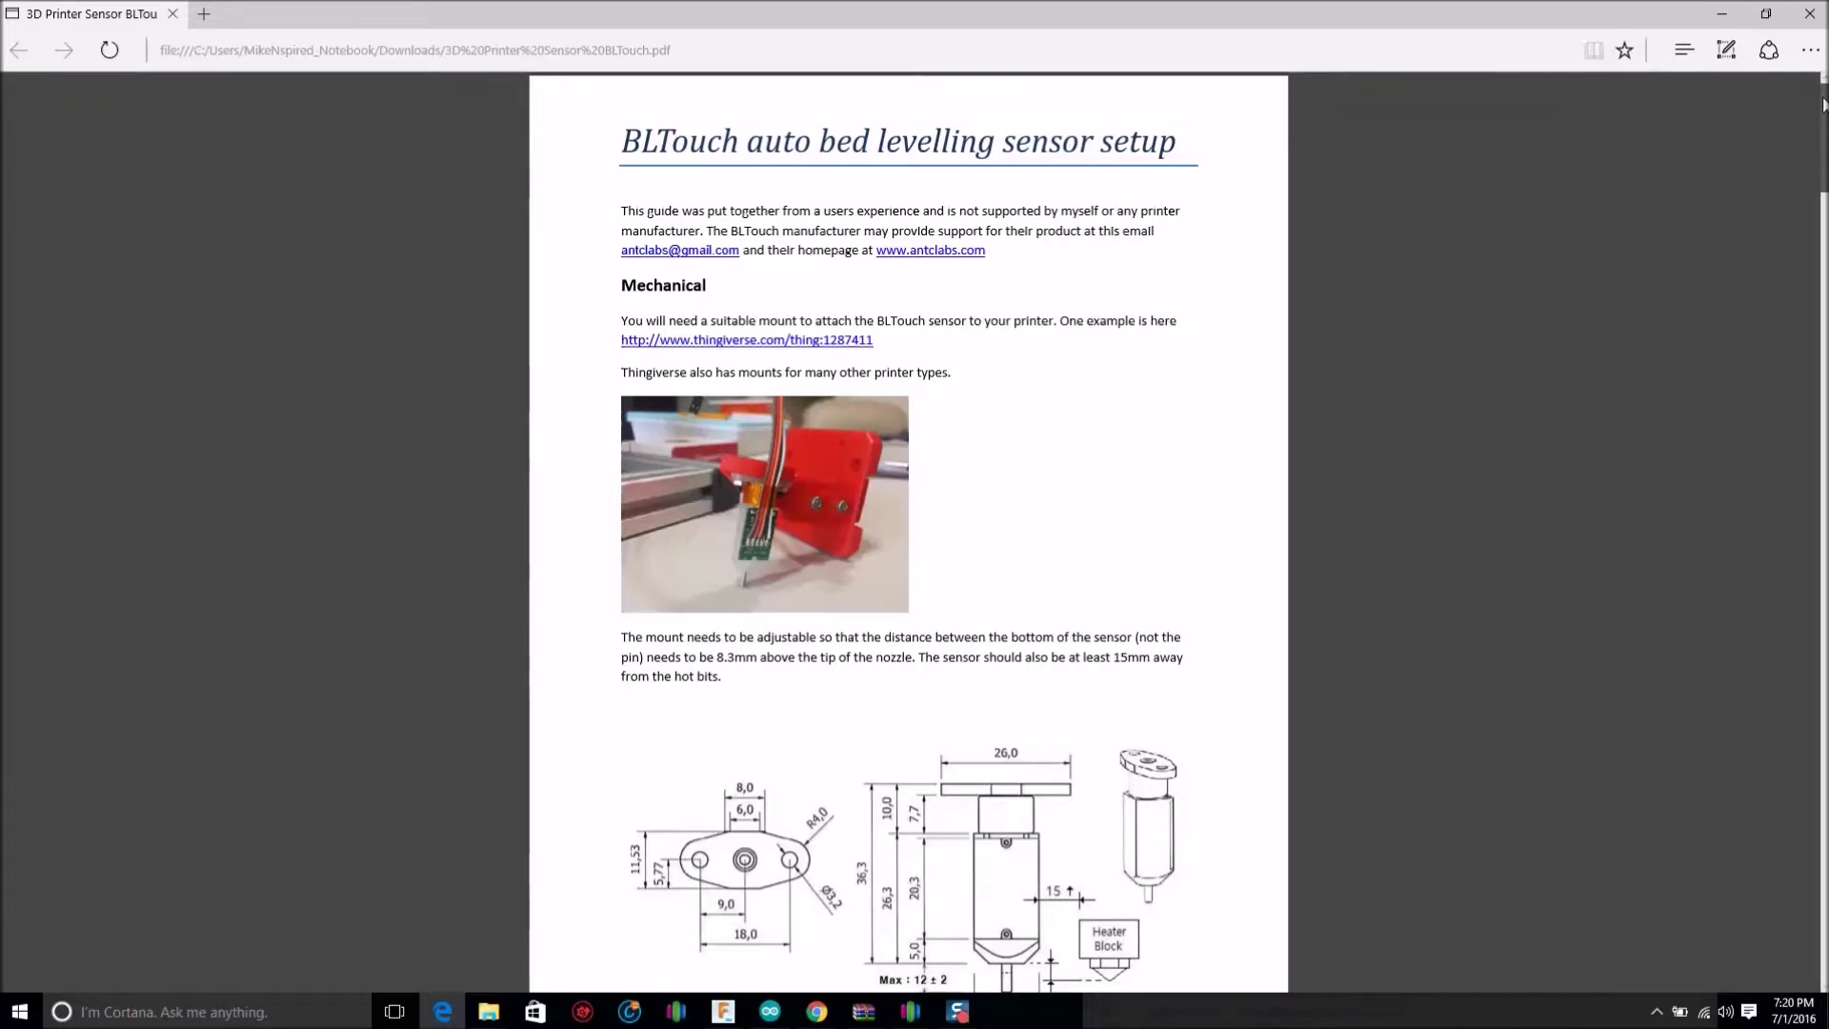
{"action": "left_click_drag", "start_coordinate": [1823, 103], "coordinate": [1799, 656]}
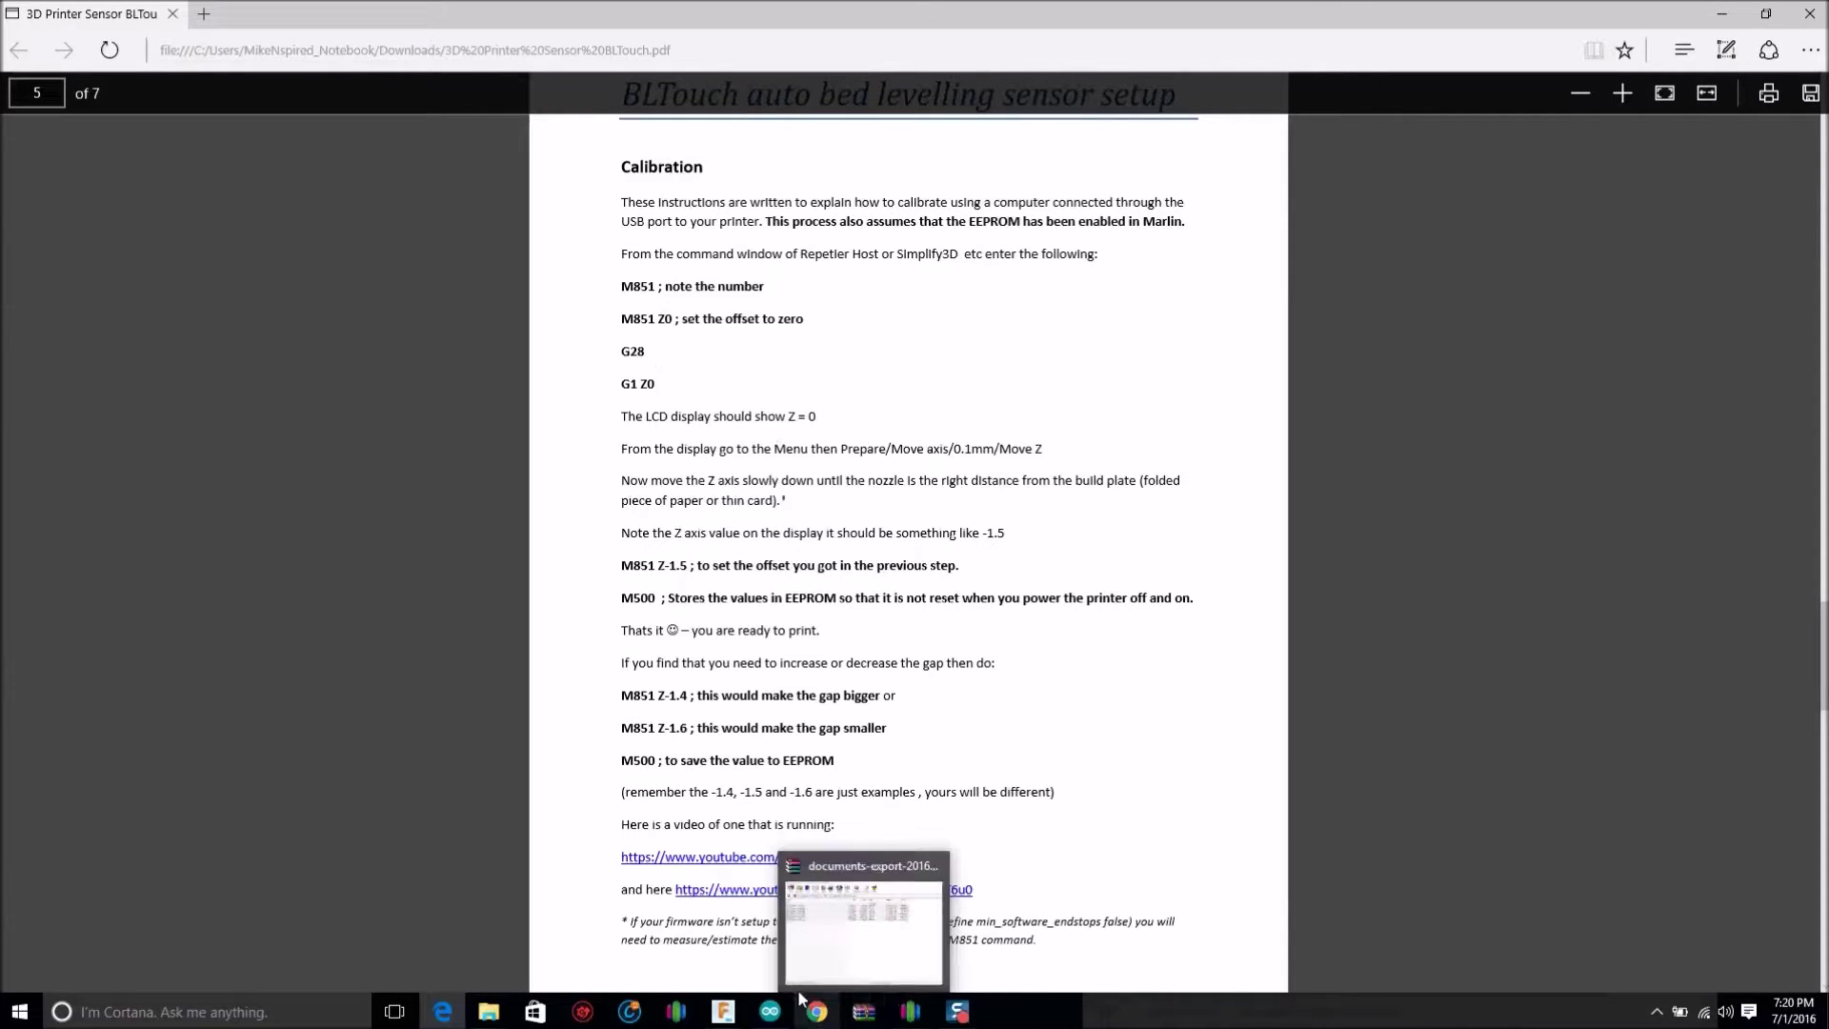
{"action": "left_click", "coordinate": [770, 1011]}
Maximize Arduino IDE and enlarge the console to show the COM7 access-denied upload error
{"action": "left_click_drag", "start_coordinate": [1334, 289], "coordinate": [1050, 60]}
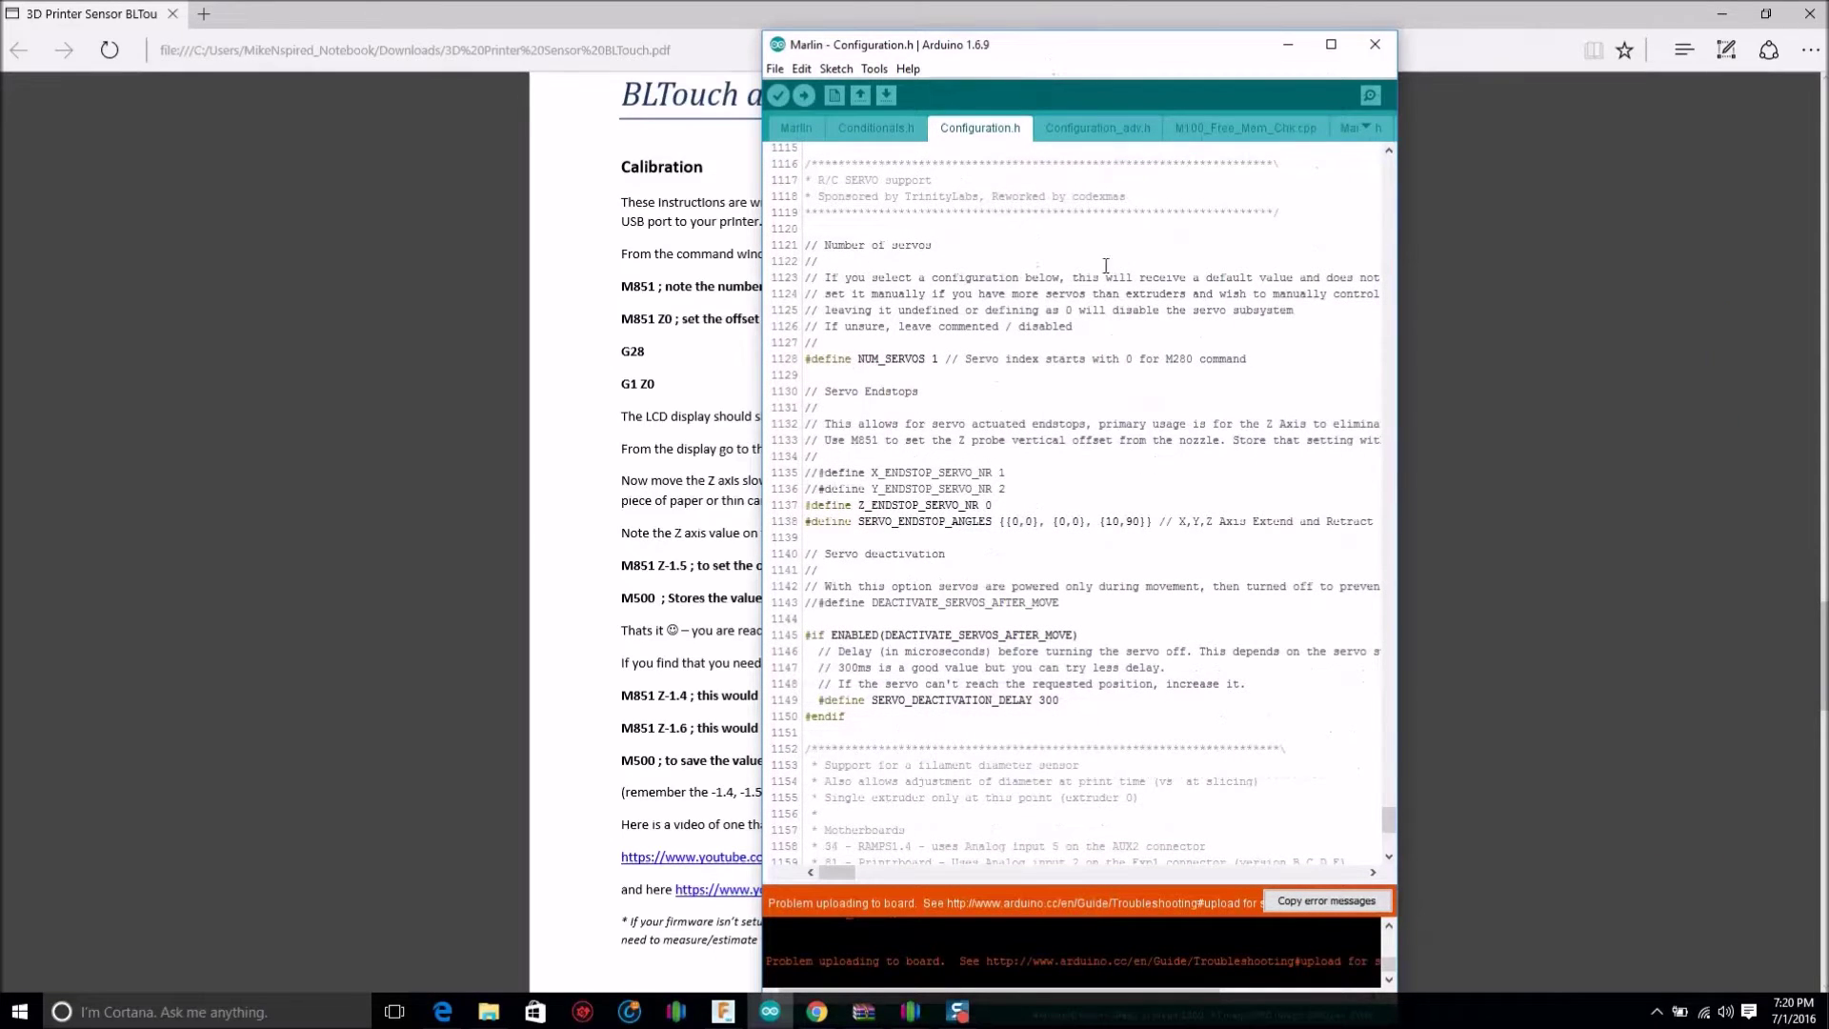
{"action": "left_click", "coordinate": [1331, 43]}
{"action": "left_click_drag", "start_coordinate": [1111, 847], "coordinate": [1092, 707]}
{"action": "left_click_drag", "start_coordinate": [314, 804], "coordinate": [430, 788]}
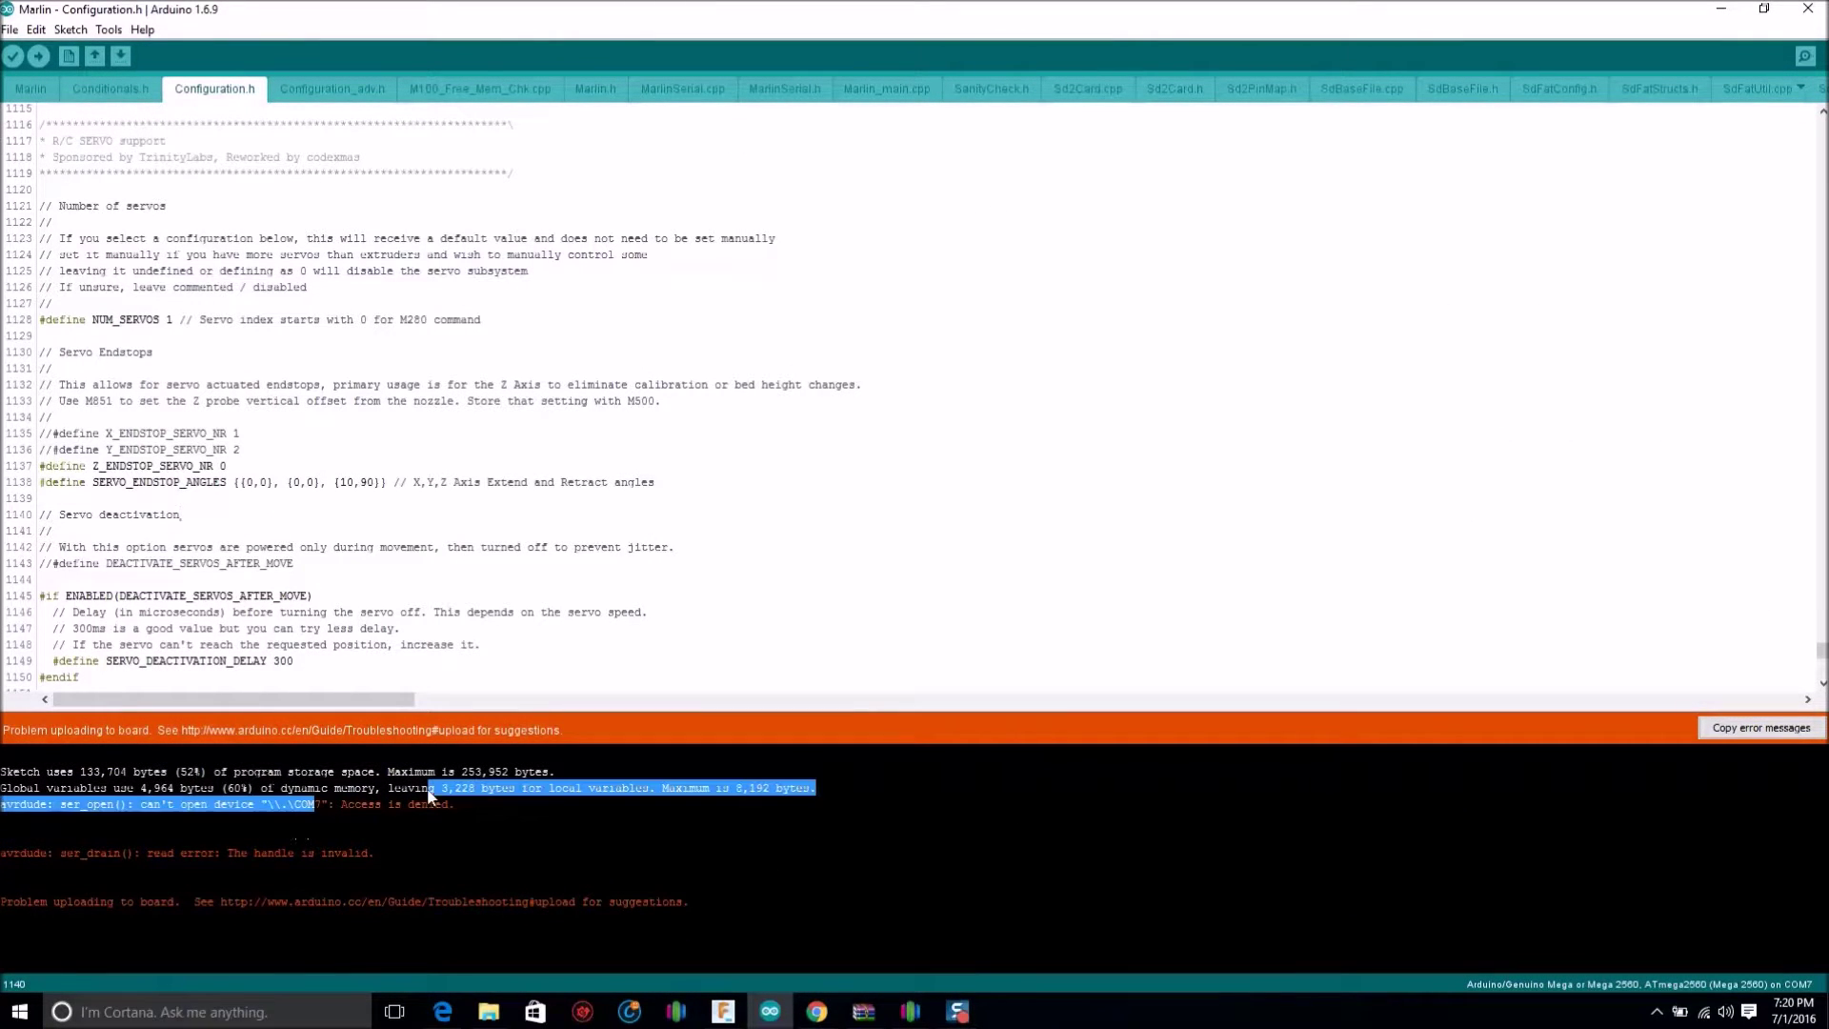
Confirm COM7 as the board's port under Tools > Port
{"action": "left_click", "coordinate": [107, 30]}
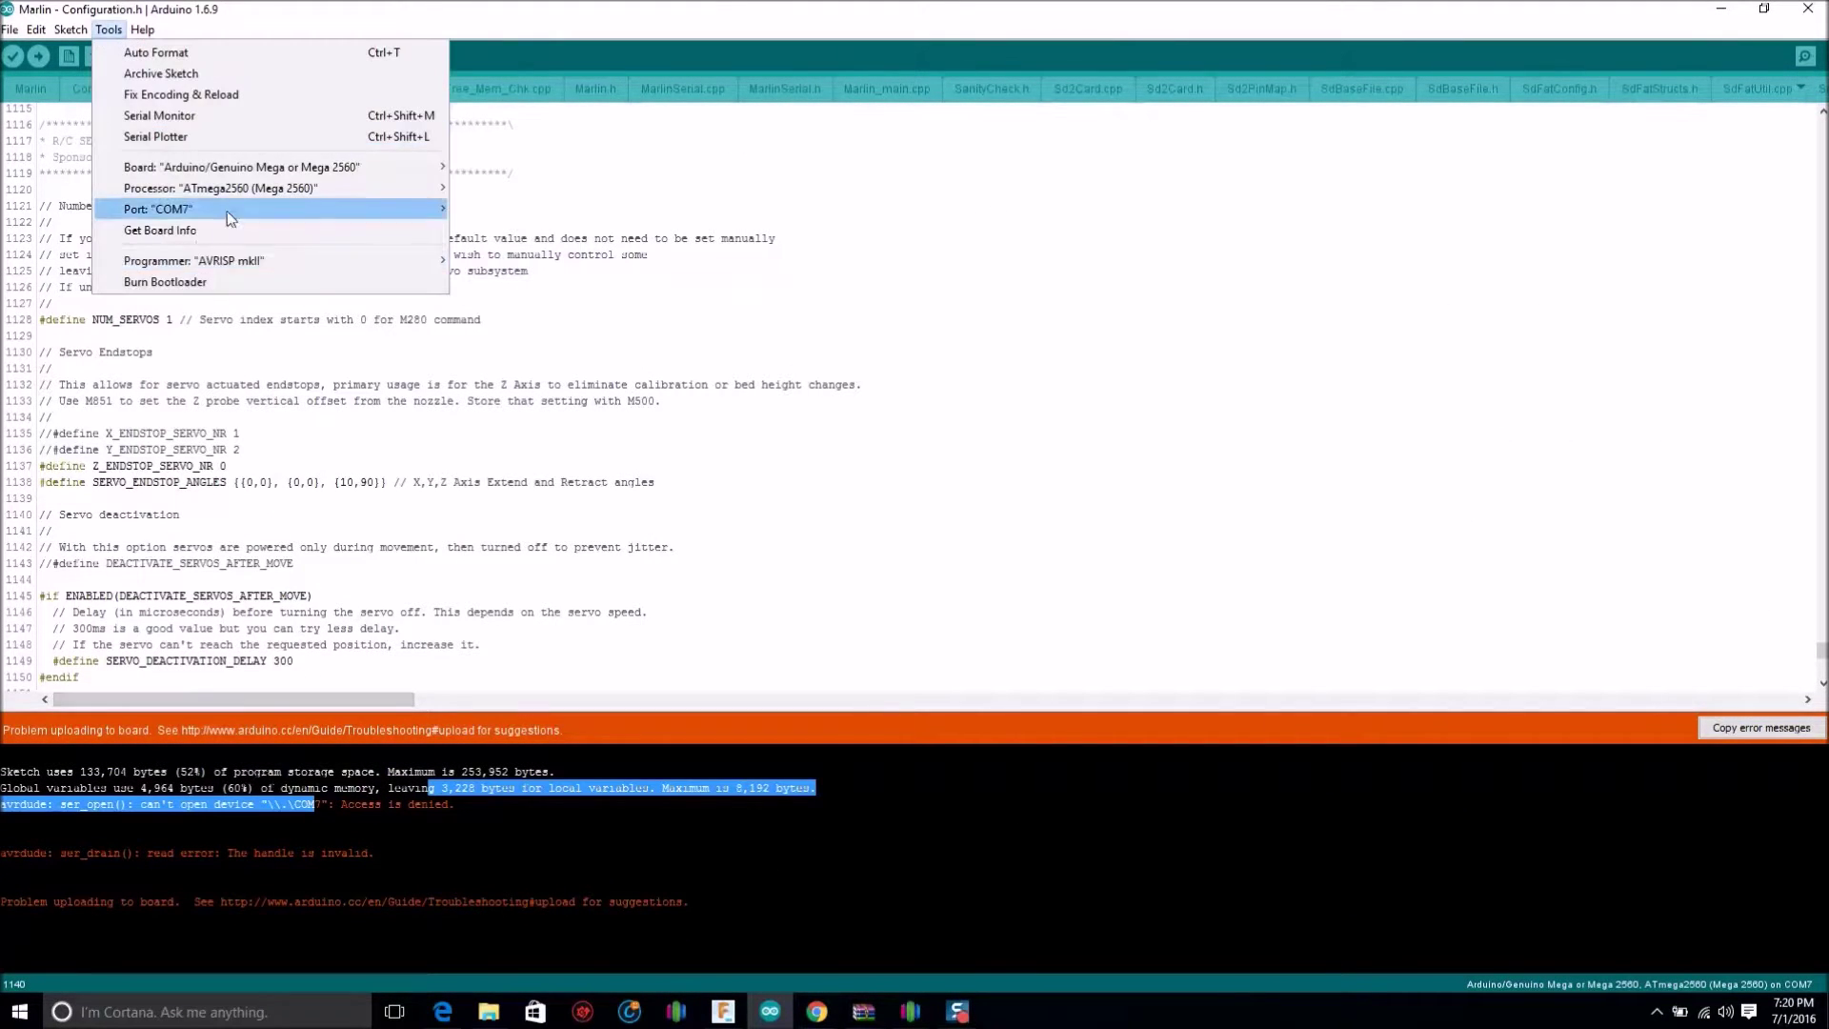
{"action": "mouse_move", "coordinate": [249, 204]}
{"action": "left_click", "coordinate": [489, 229]}
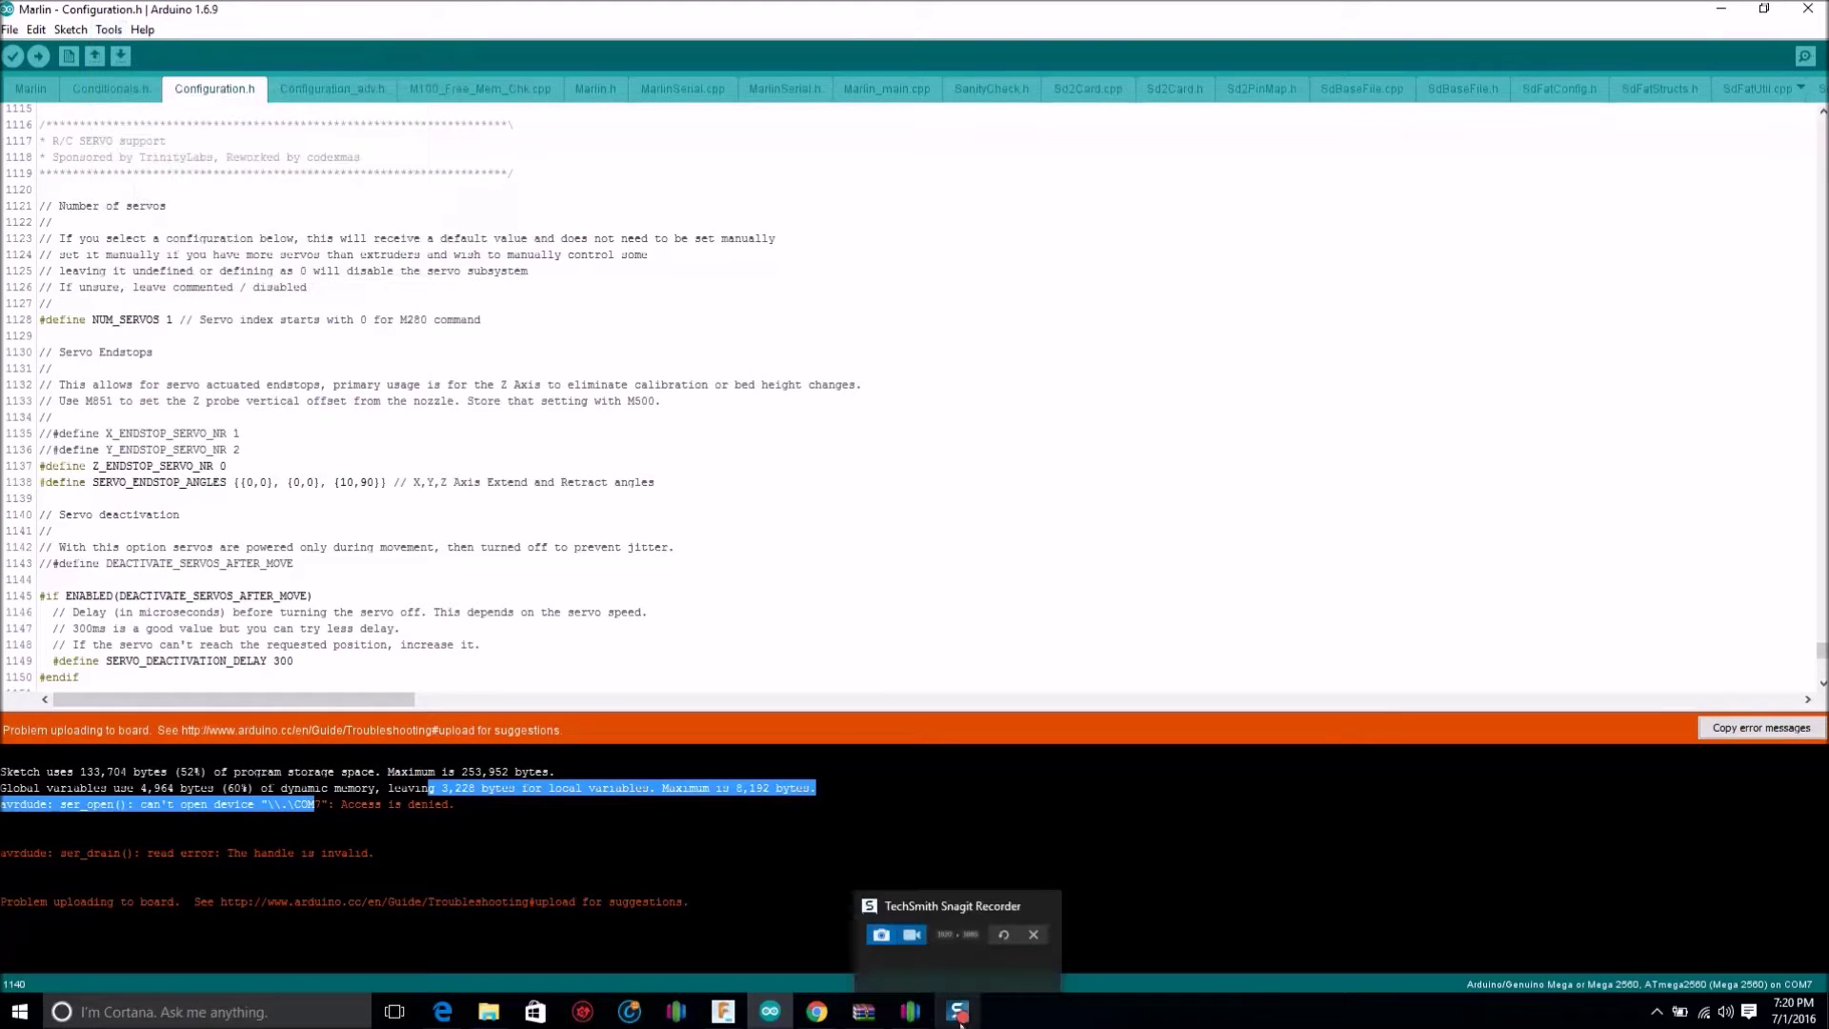
Bring Simplify3D's Machine Control Panel, connected on COM7 at 115200 baud, to the front
{"action": "mouse_move", "coordinate": [911, 1012]}
{"action": "left_click", "coordinate": [997, 924]}
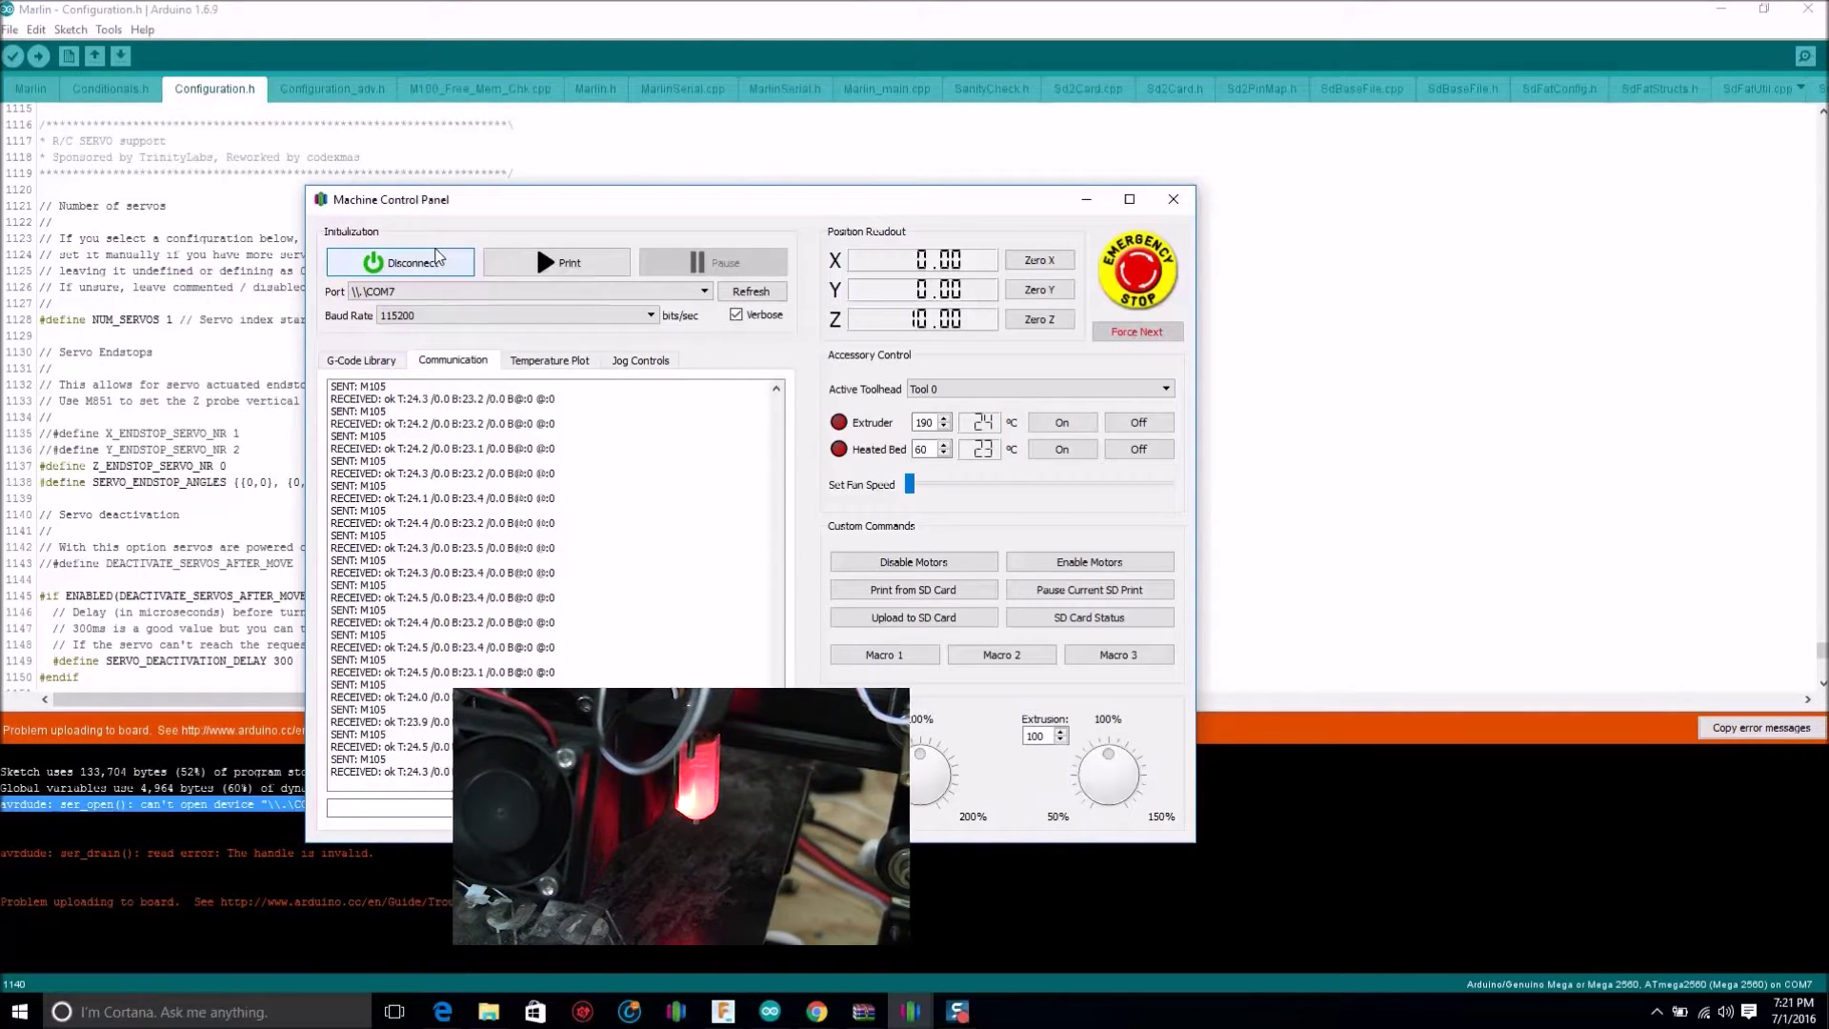
Disconnect the printer in Simplify3D to free COM7, then rerun the Marlin upload
{"action": "left_click", "coordinate": [436, 258]}
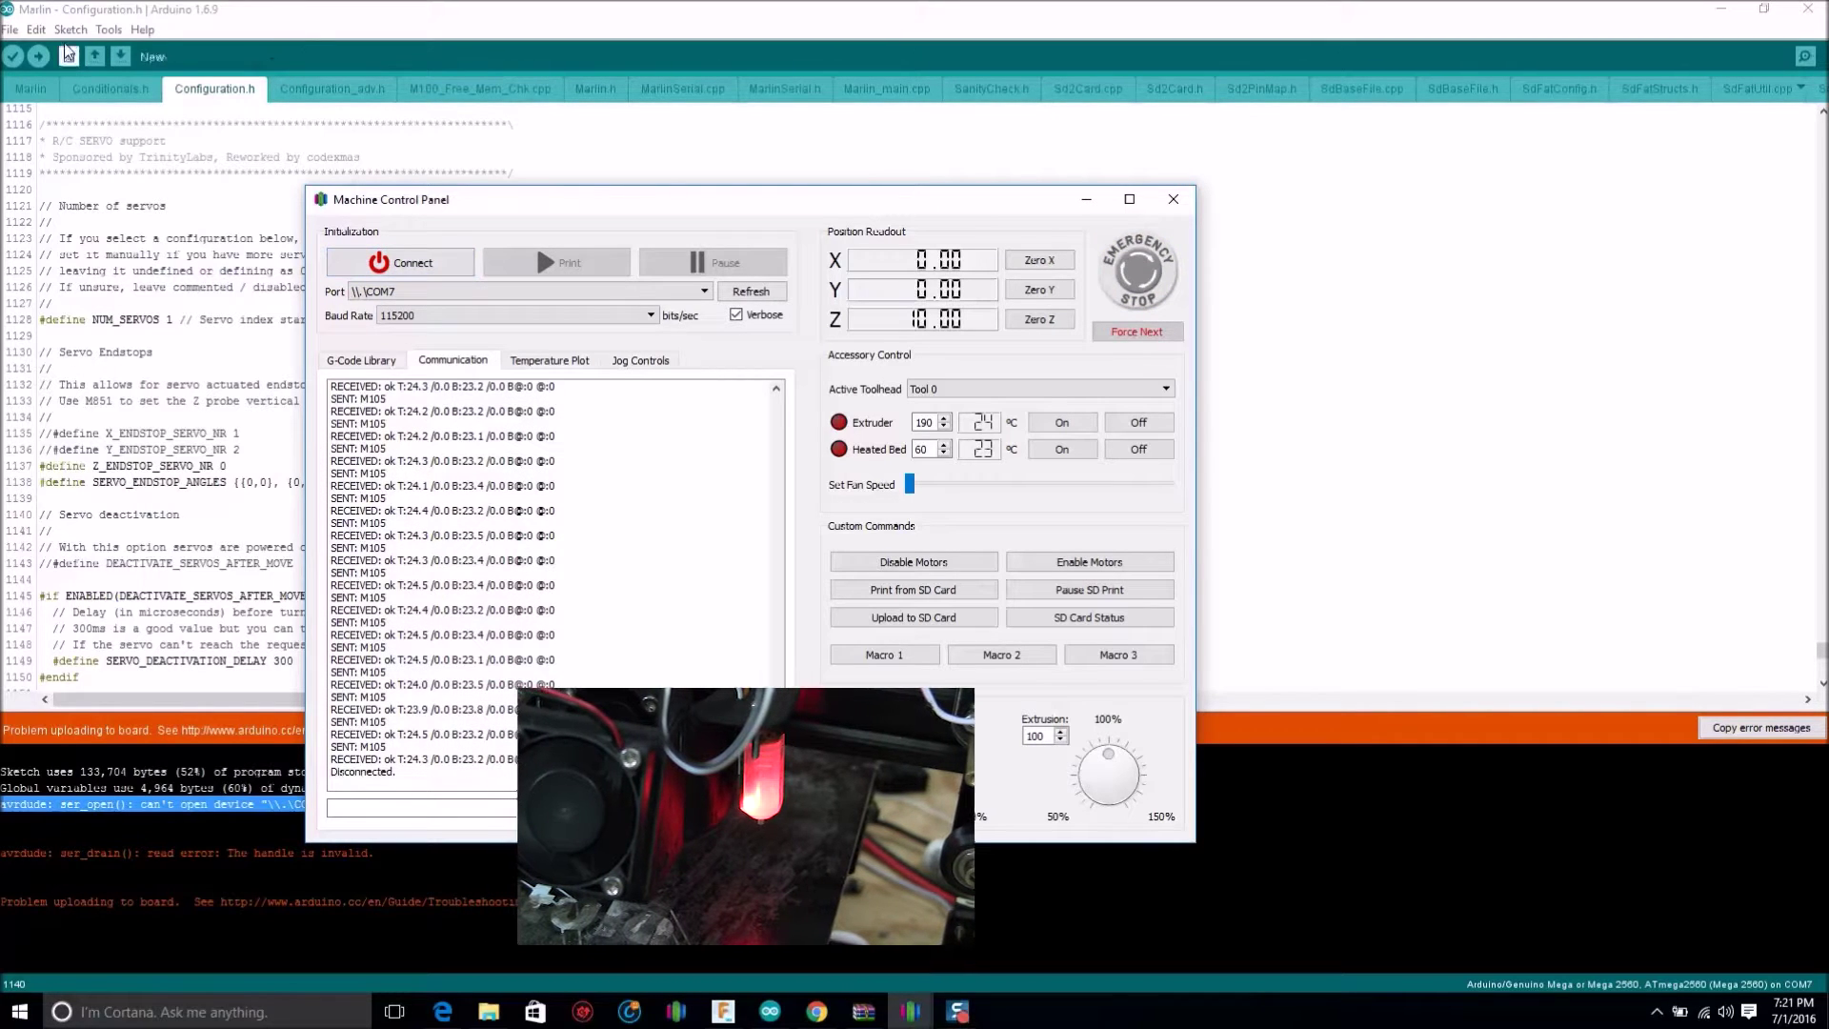
{"action": "left_click", "coordinate": [38, 55]}
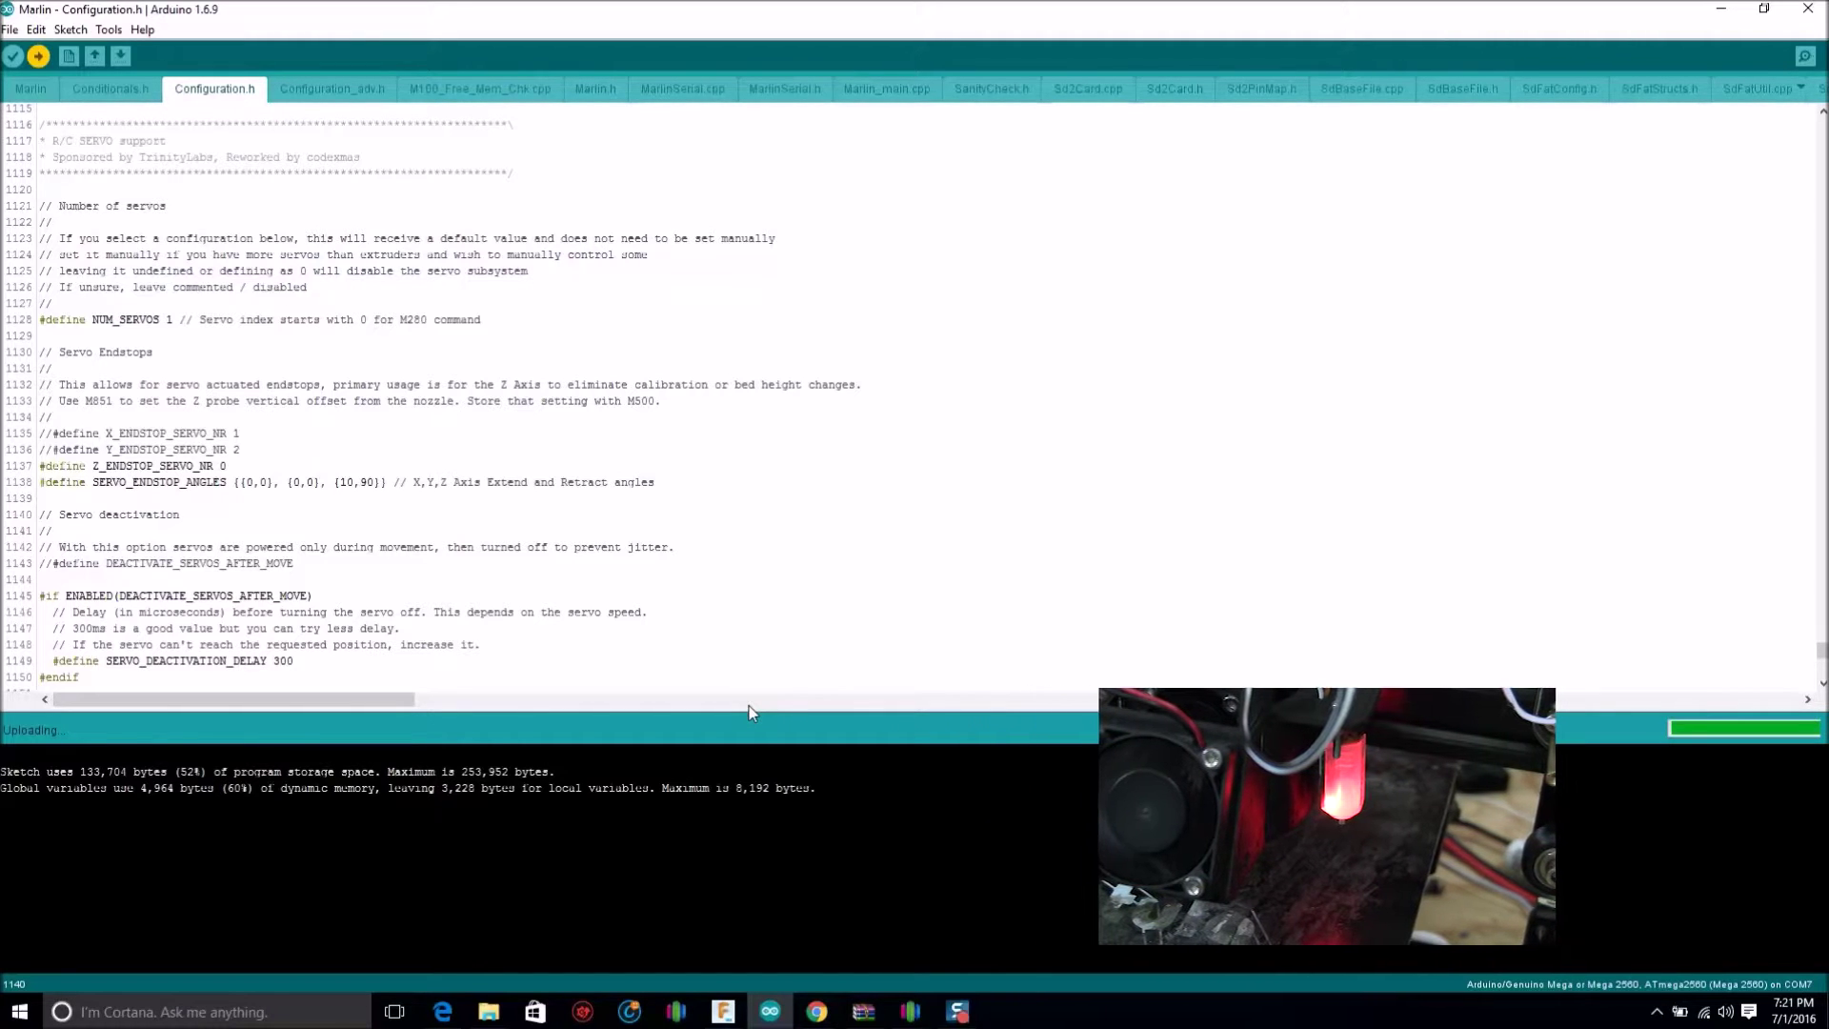
Wait for Done uploading, then shrink the console to show more code
{"action": "left_click_drag", "start_coordinate": [749, 710], "coordinate": [750, 758]}
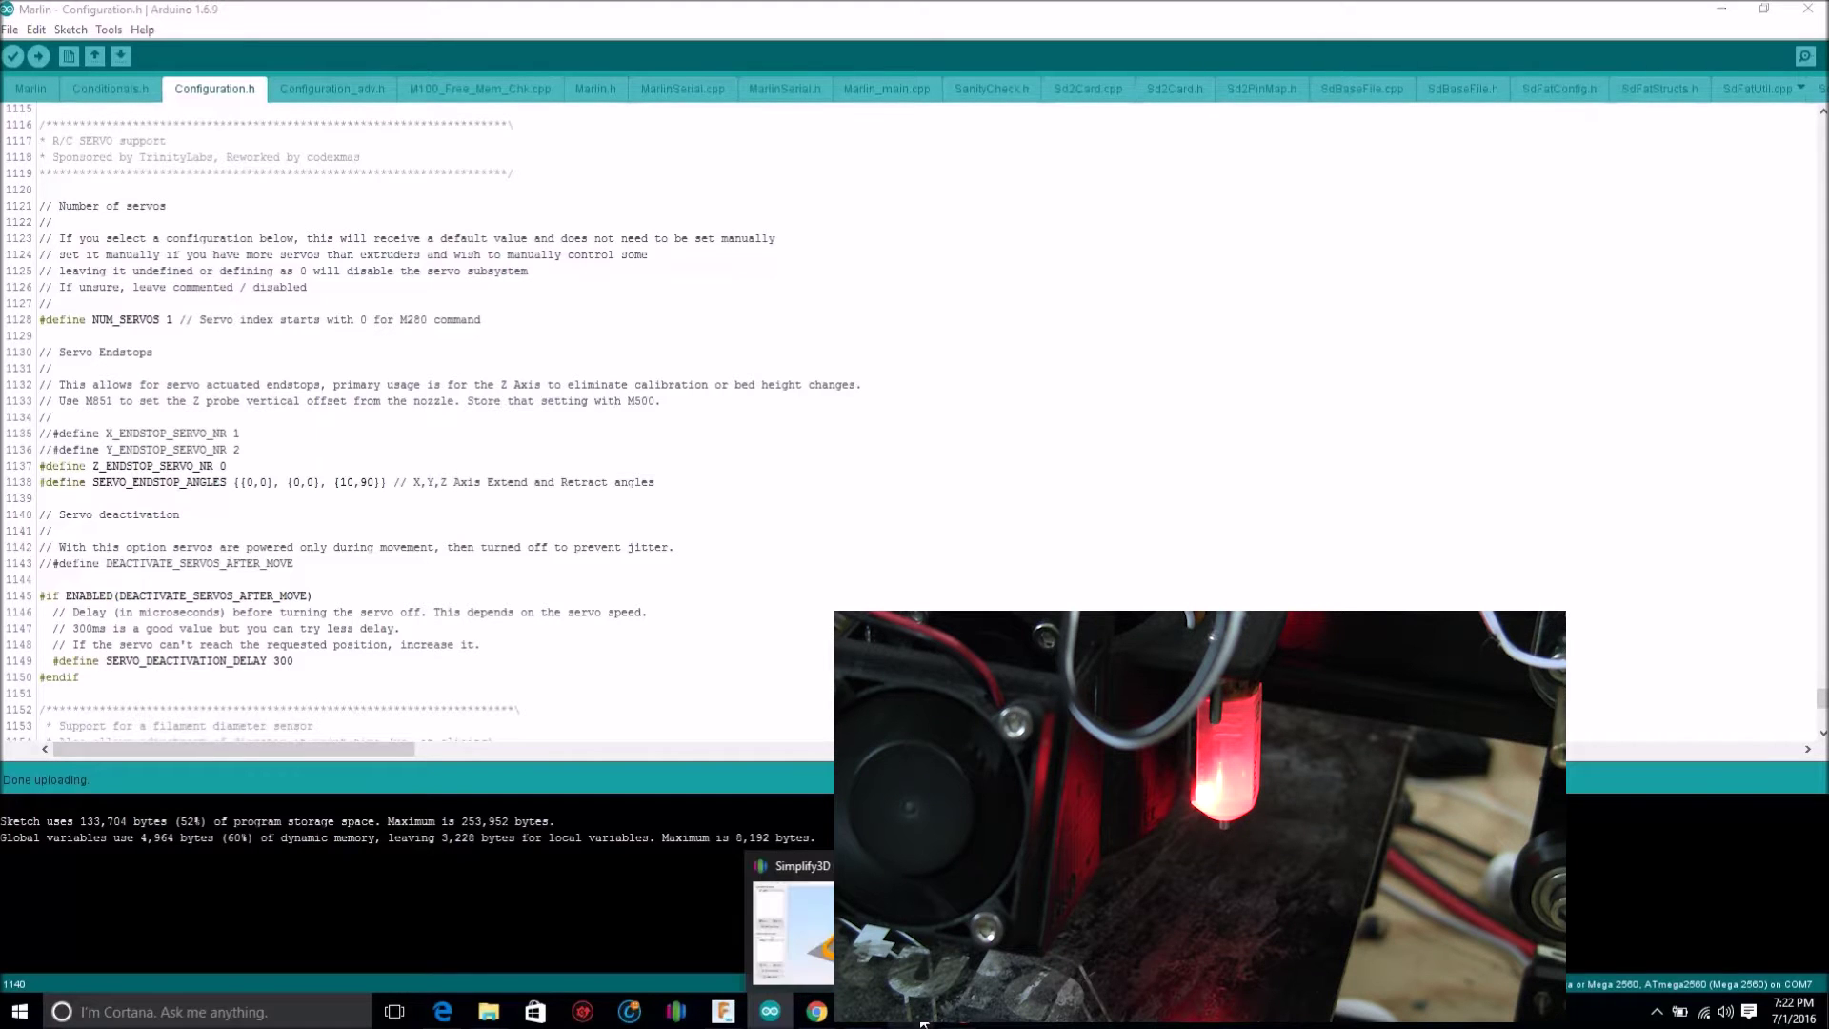
Reconnect Simplify3D's Machine Control Panel to the printer on COM7
{"action": "left_click", "coordinate": [863, 1012]}
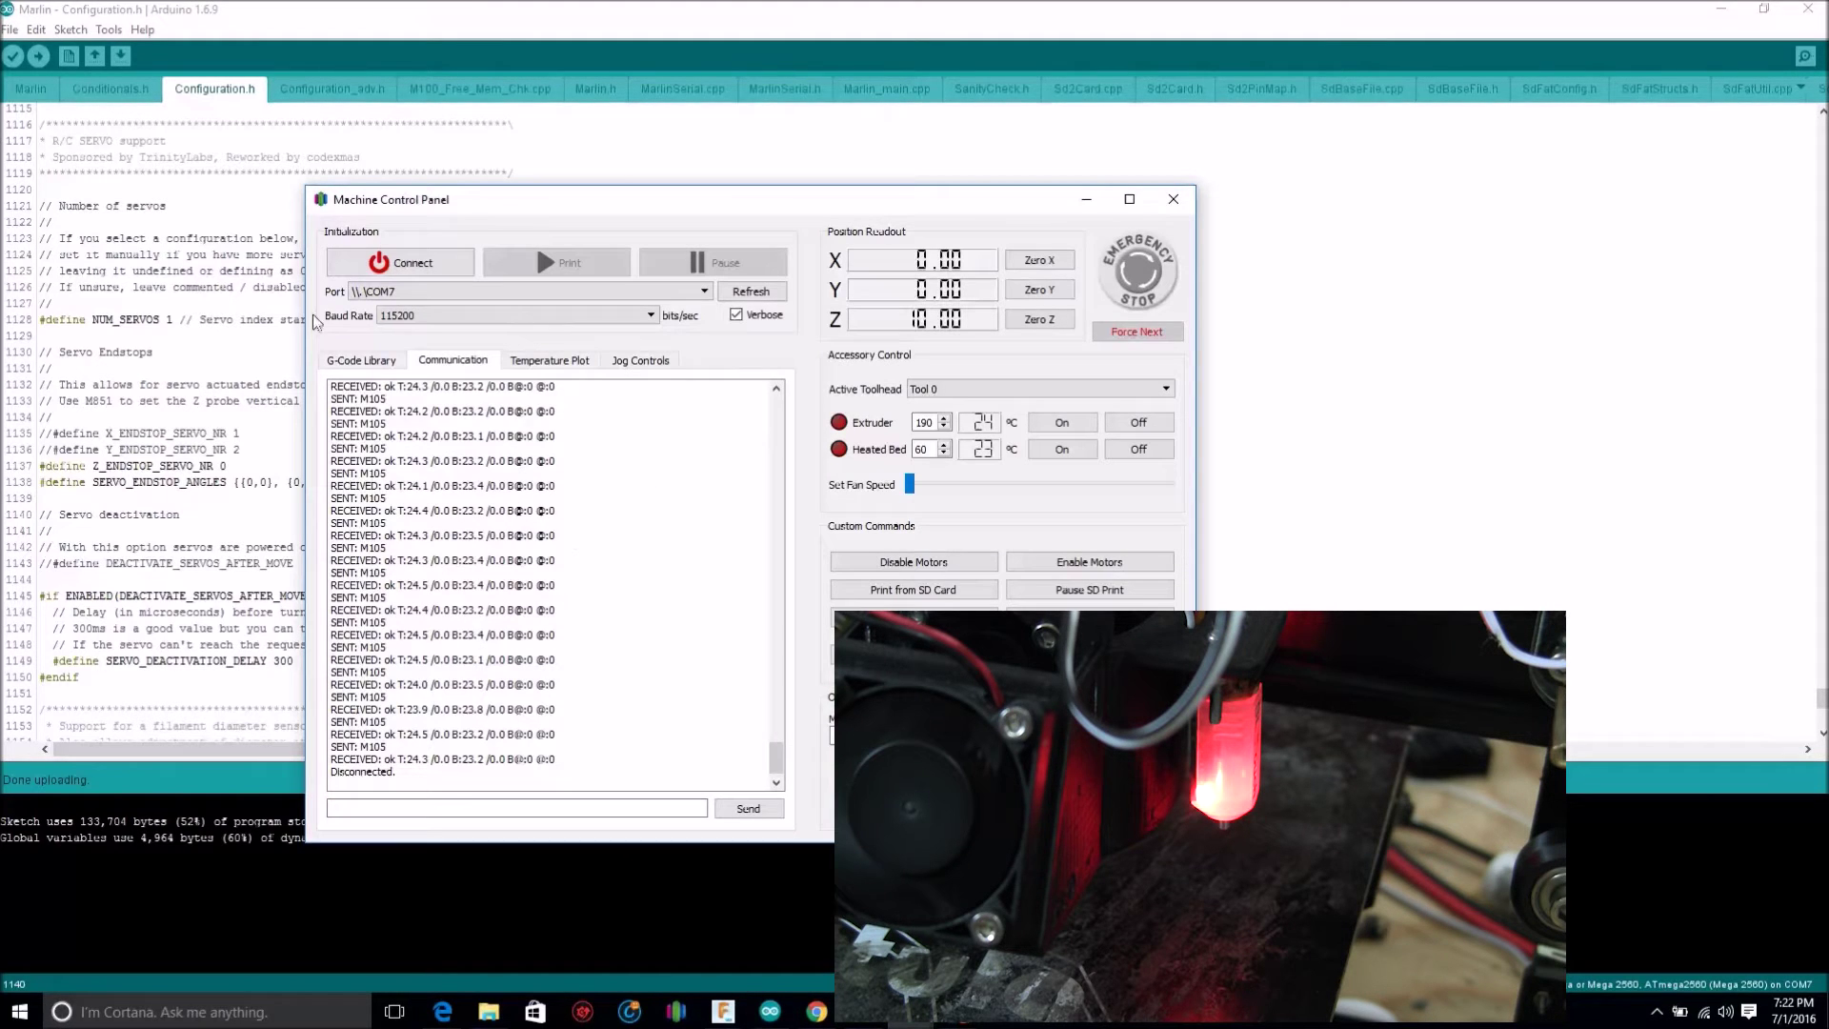
{"action": "left_click", "coordinate": [447, 263]}
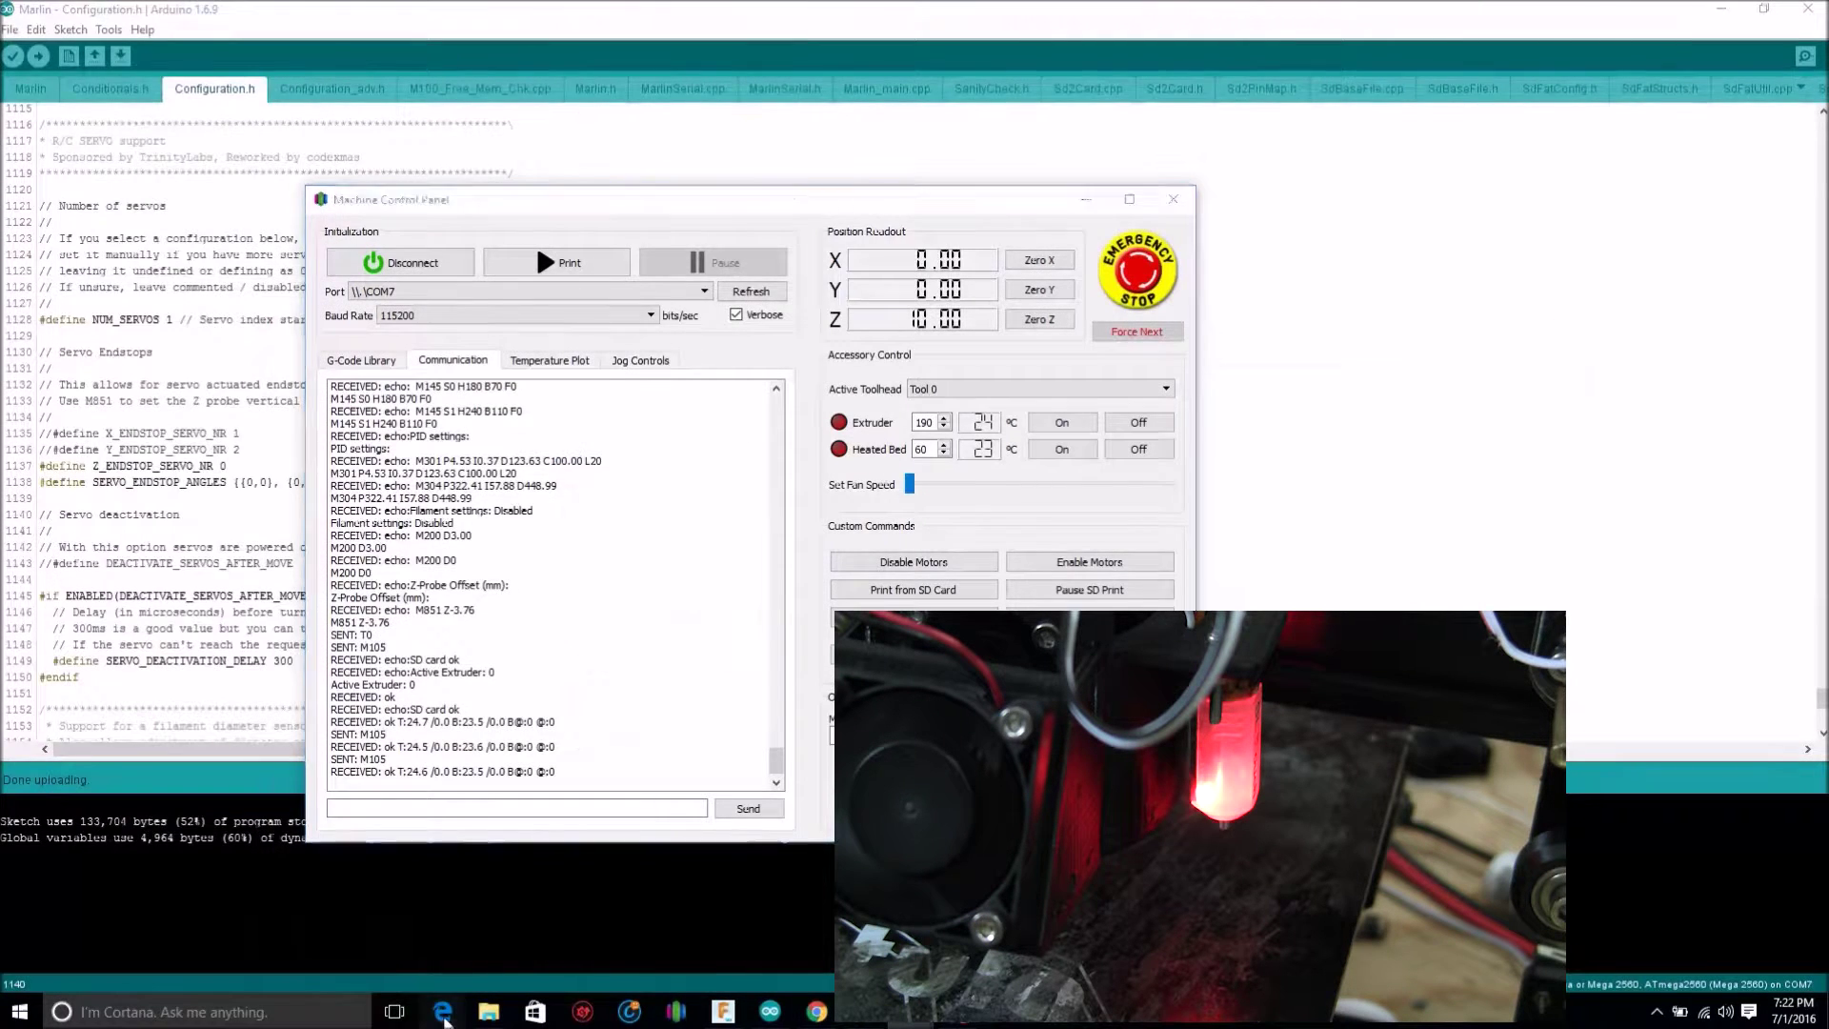
{"action": "left_click", "coordinate": [442, 1012]}
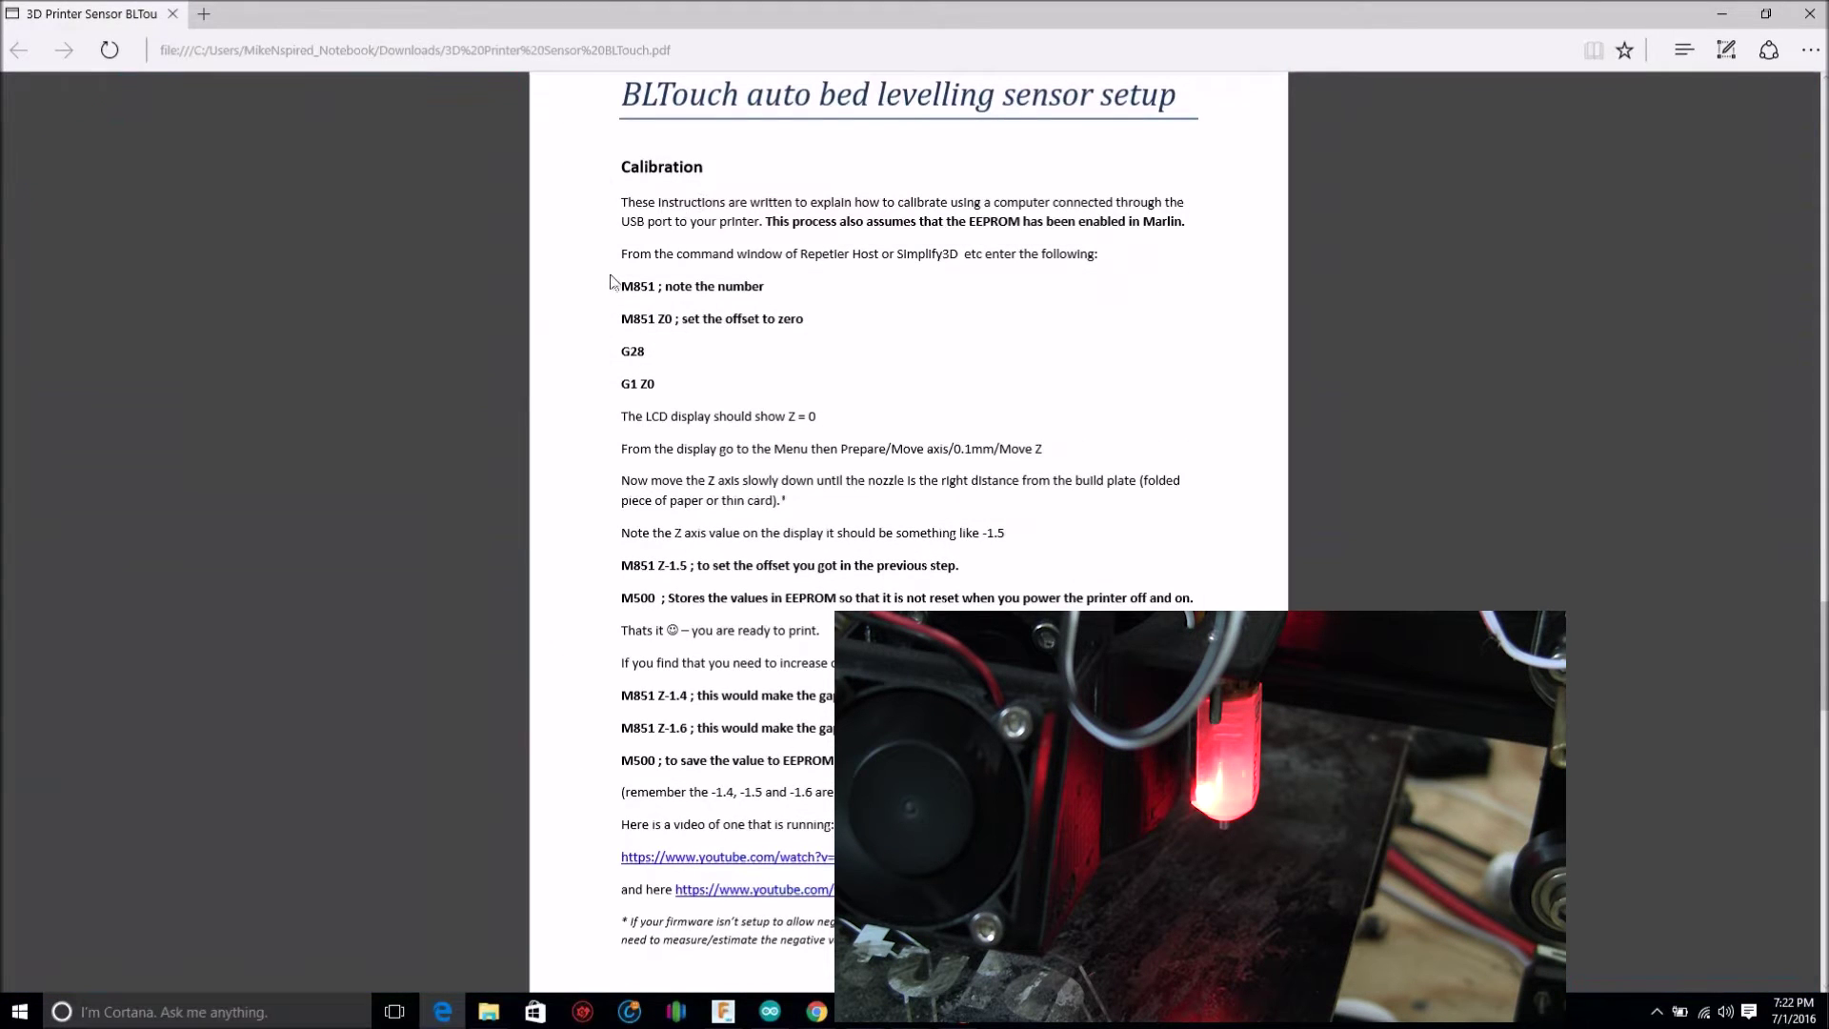
Scroll the BLTouch guide up to page 4, Testing, with its M280 pin test commands
{"action": "left_click_drag", "start_coordinate": [621, 285], "coordinate": [673, 285]}
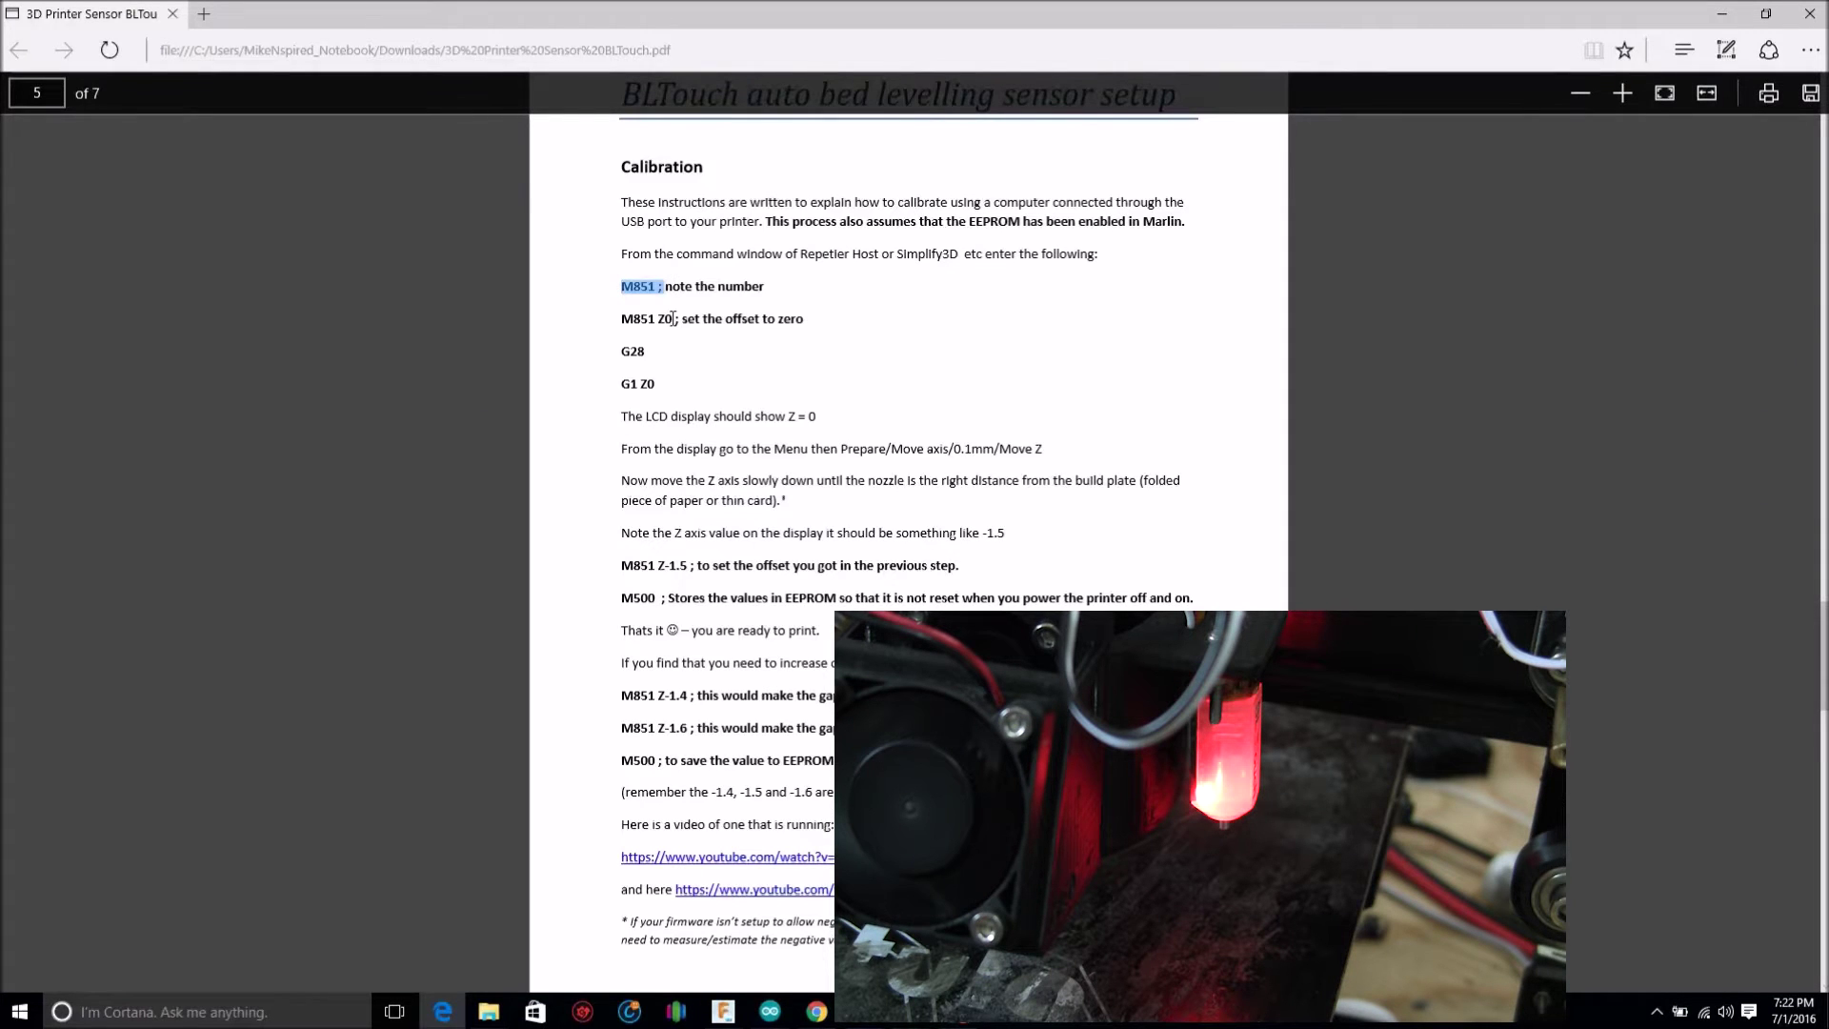
{"action": "left_click", "coordinate": [674, 319]}
{"action": "scroll", "coordinate": [1143, 471], "scroll_direction": "up", "scroll_amount": 10}
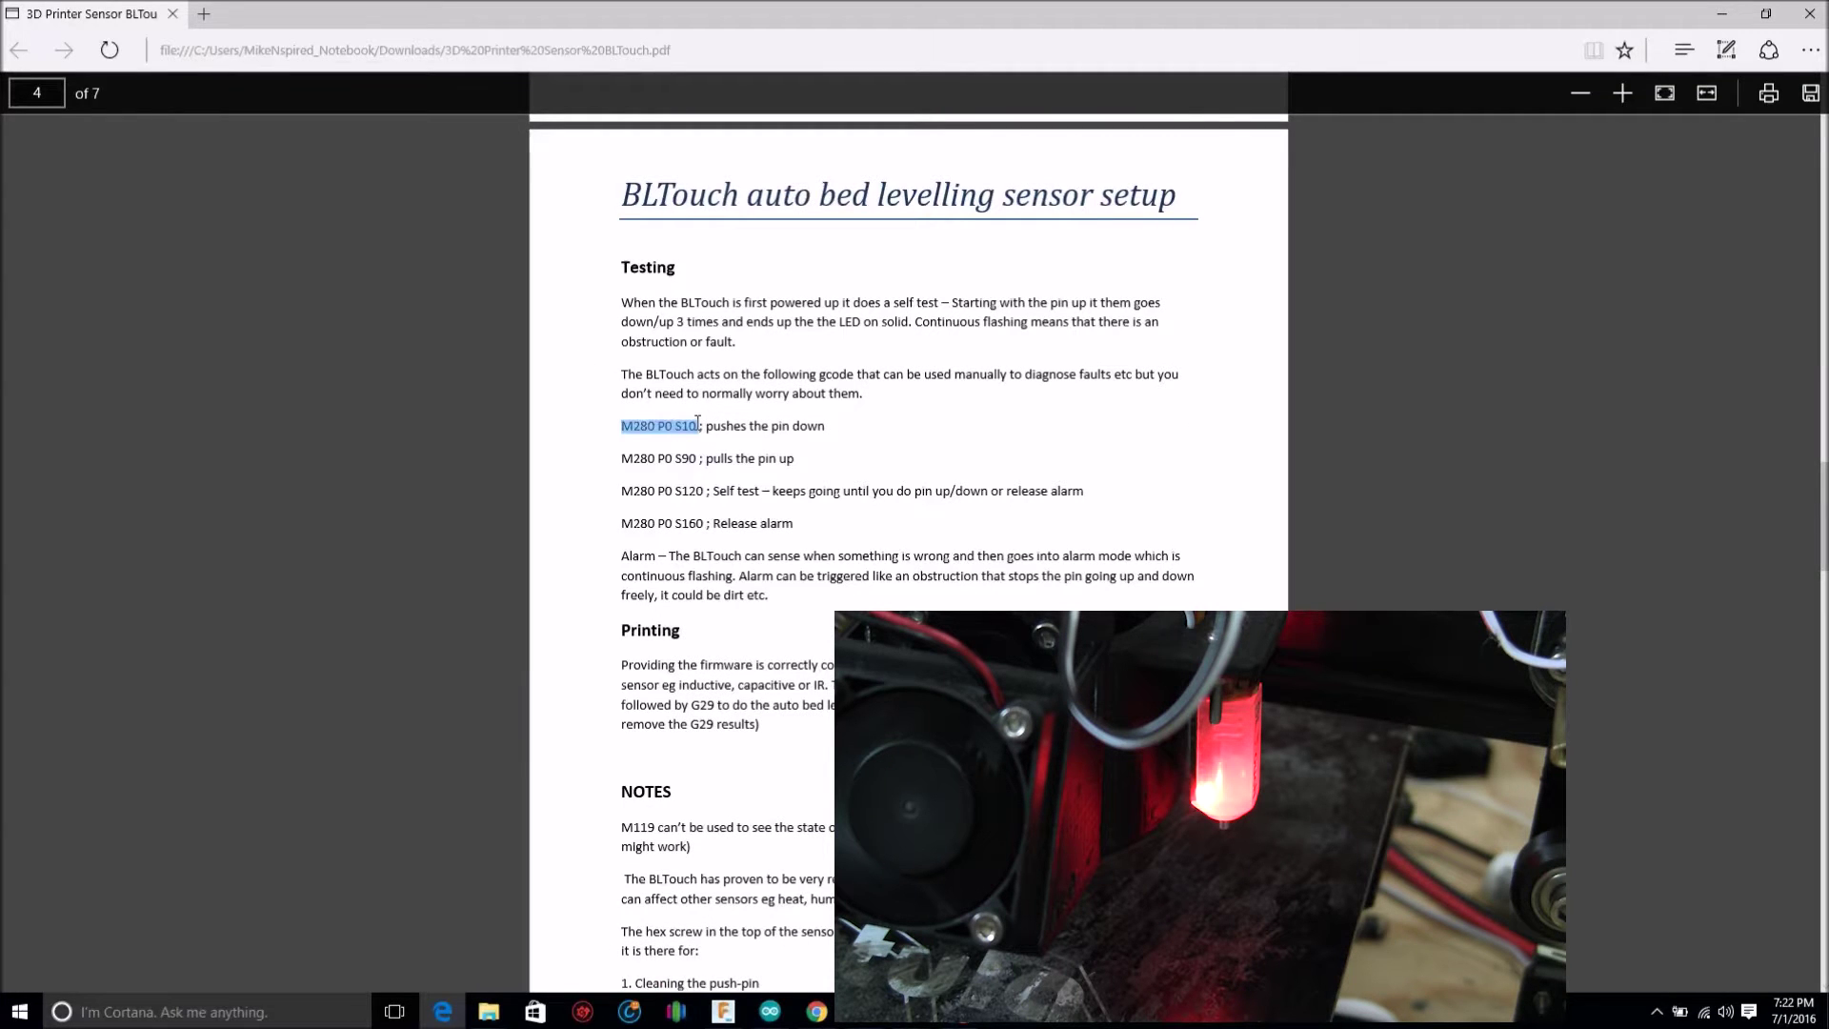
{"action": "key", "text": "alt+Tab"}
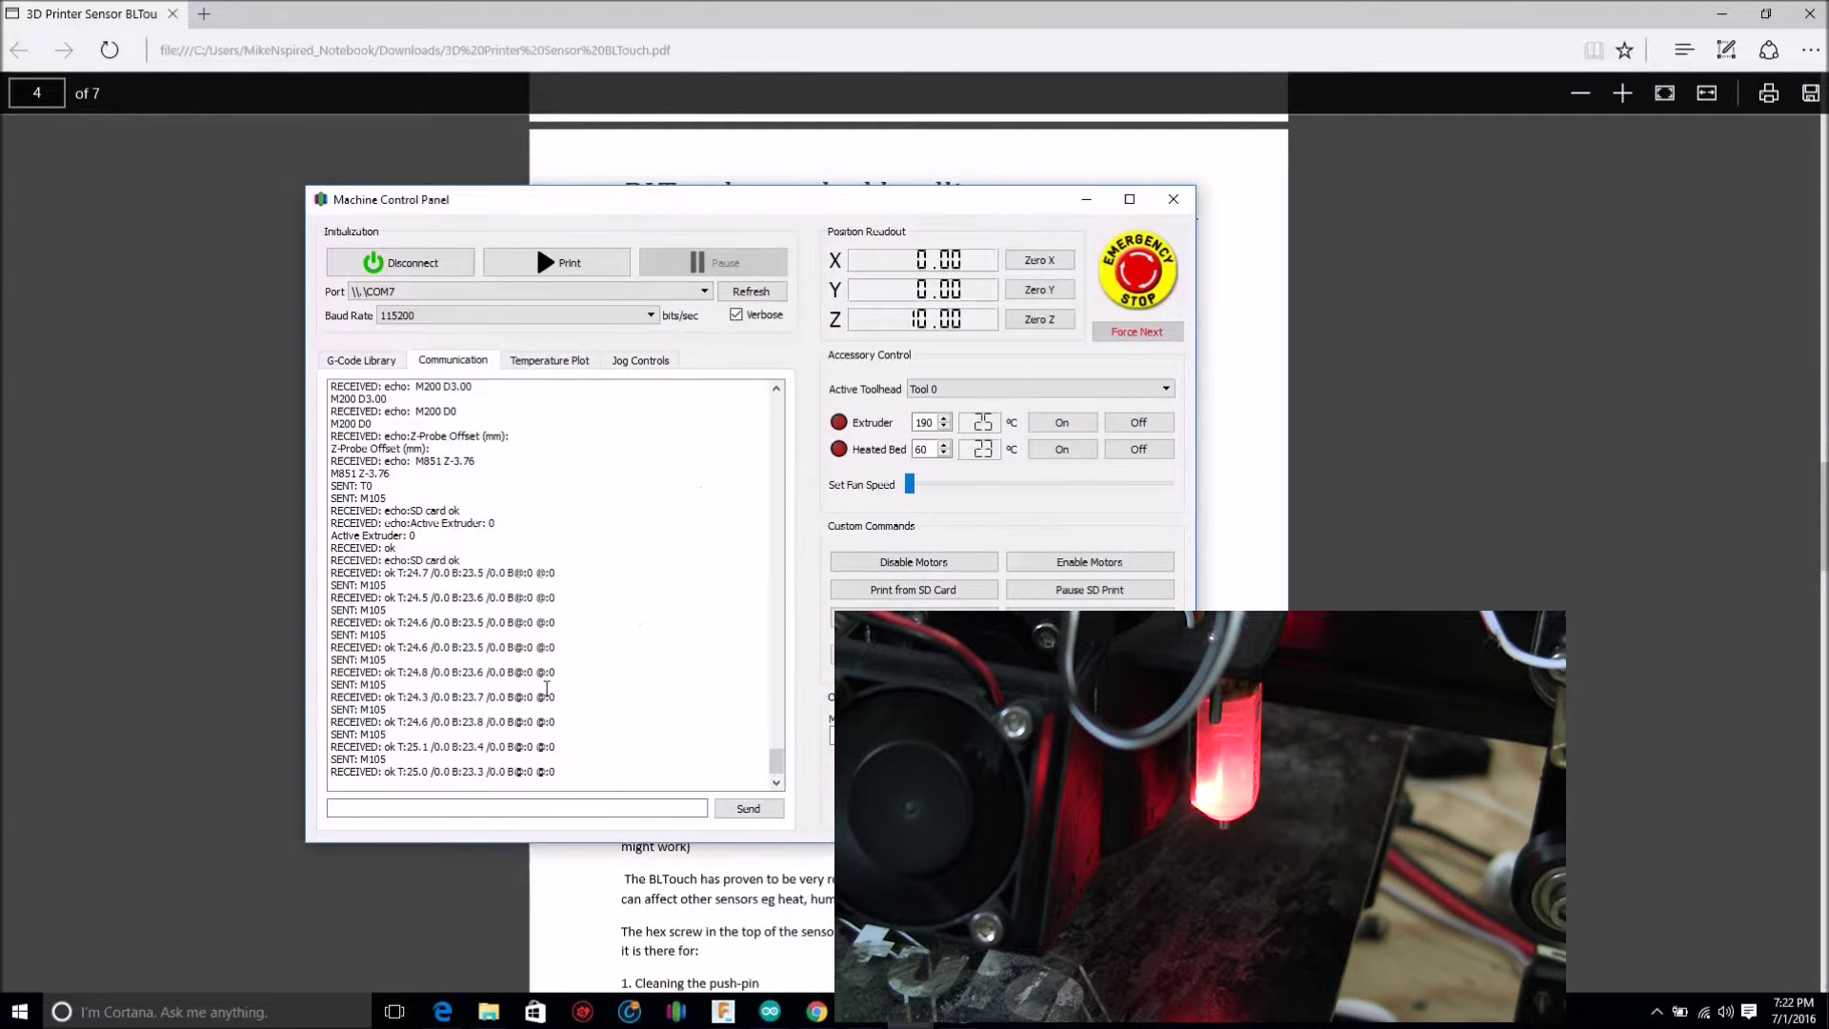
Send M280 P0 S10 to push the BLTouch probe pin down
{"action": "left_click", "coordinate": [487, 807]}
{"action": "type", "text": "M280 P0 S10"}
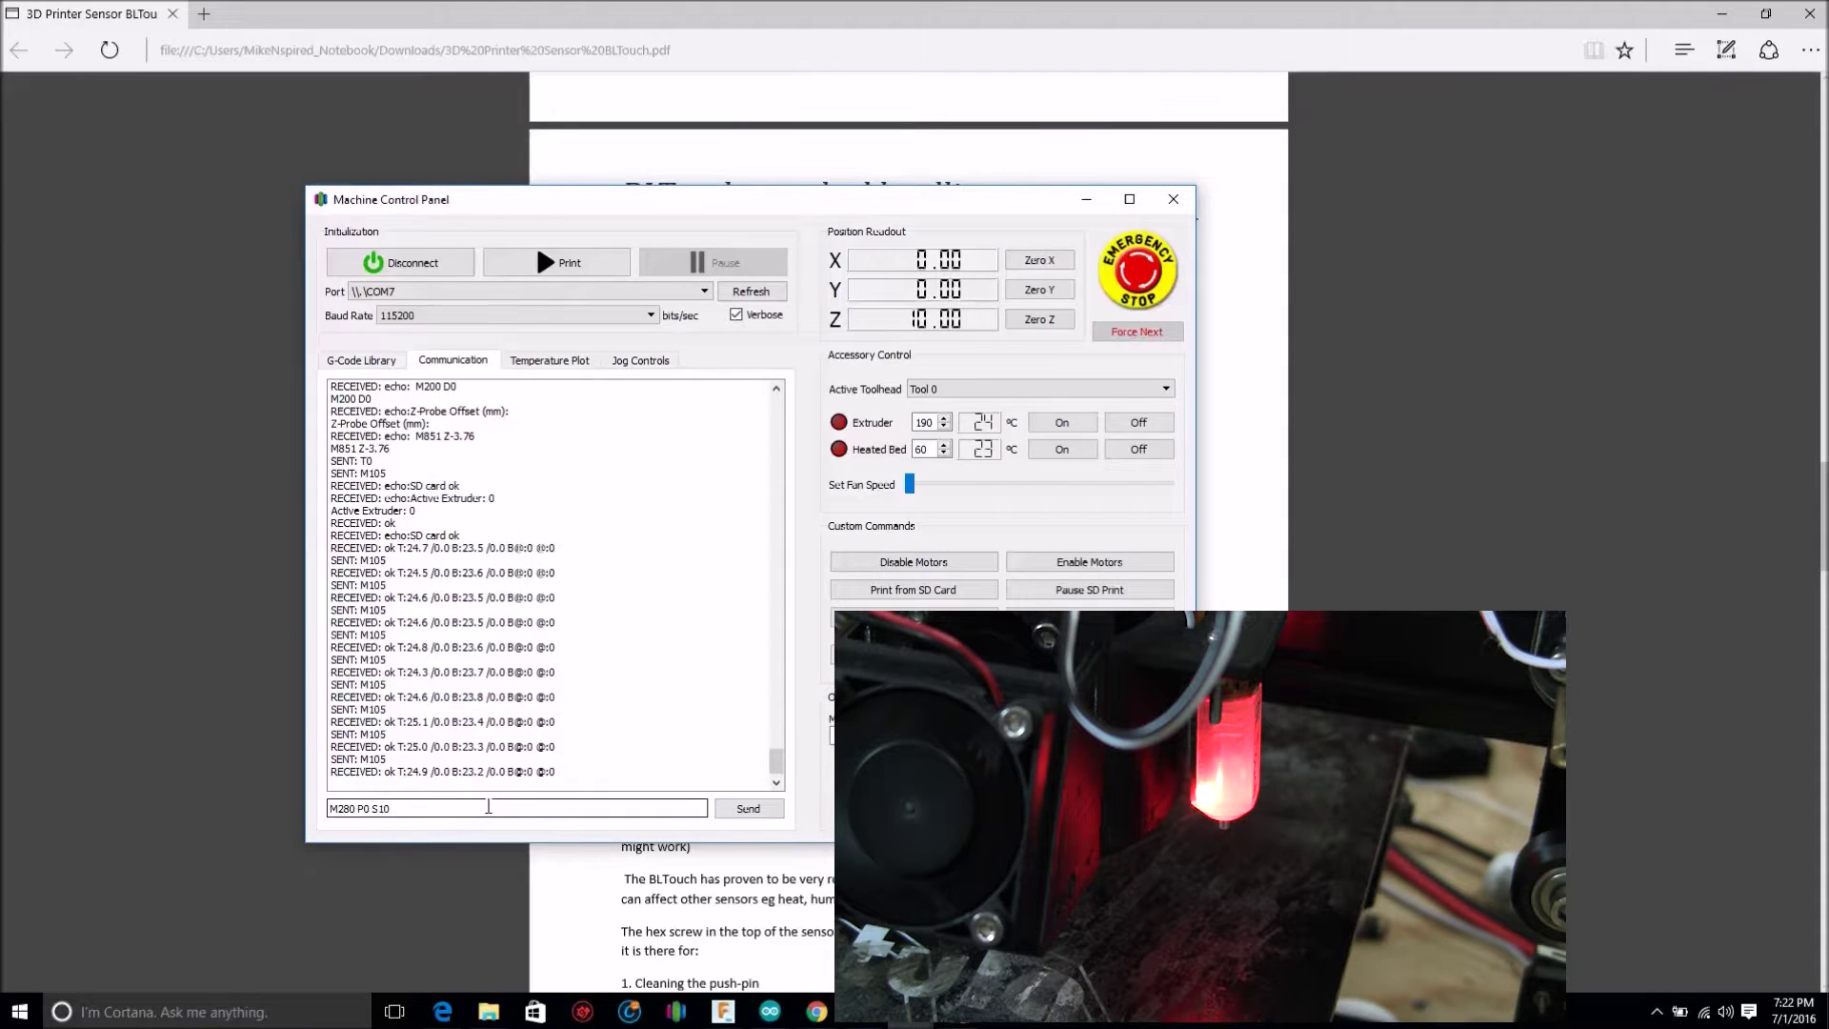
{"action": "key", "text": "Return"}
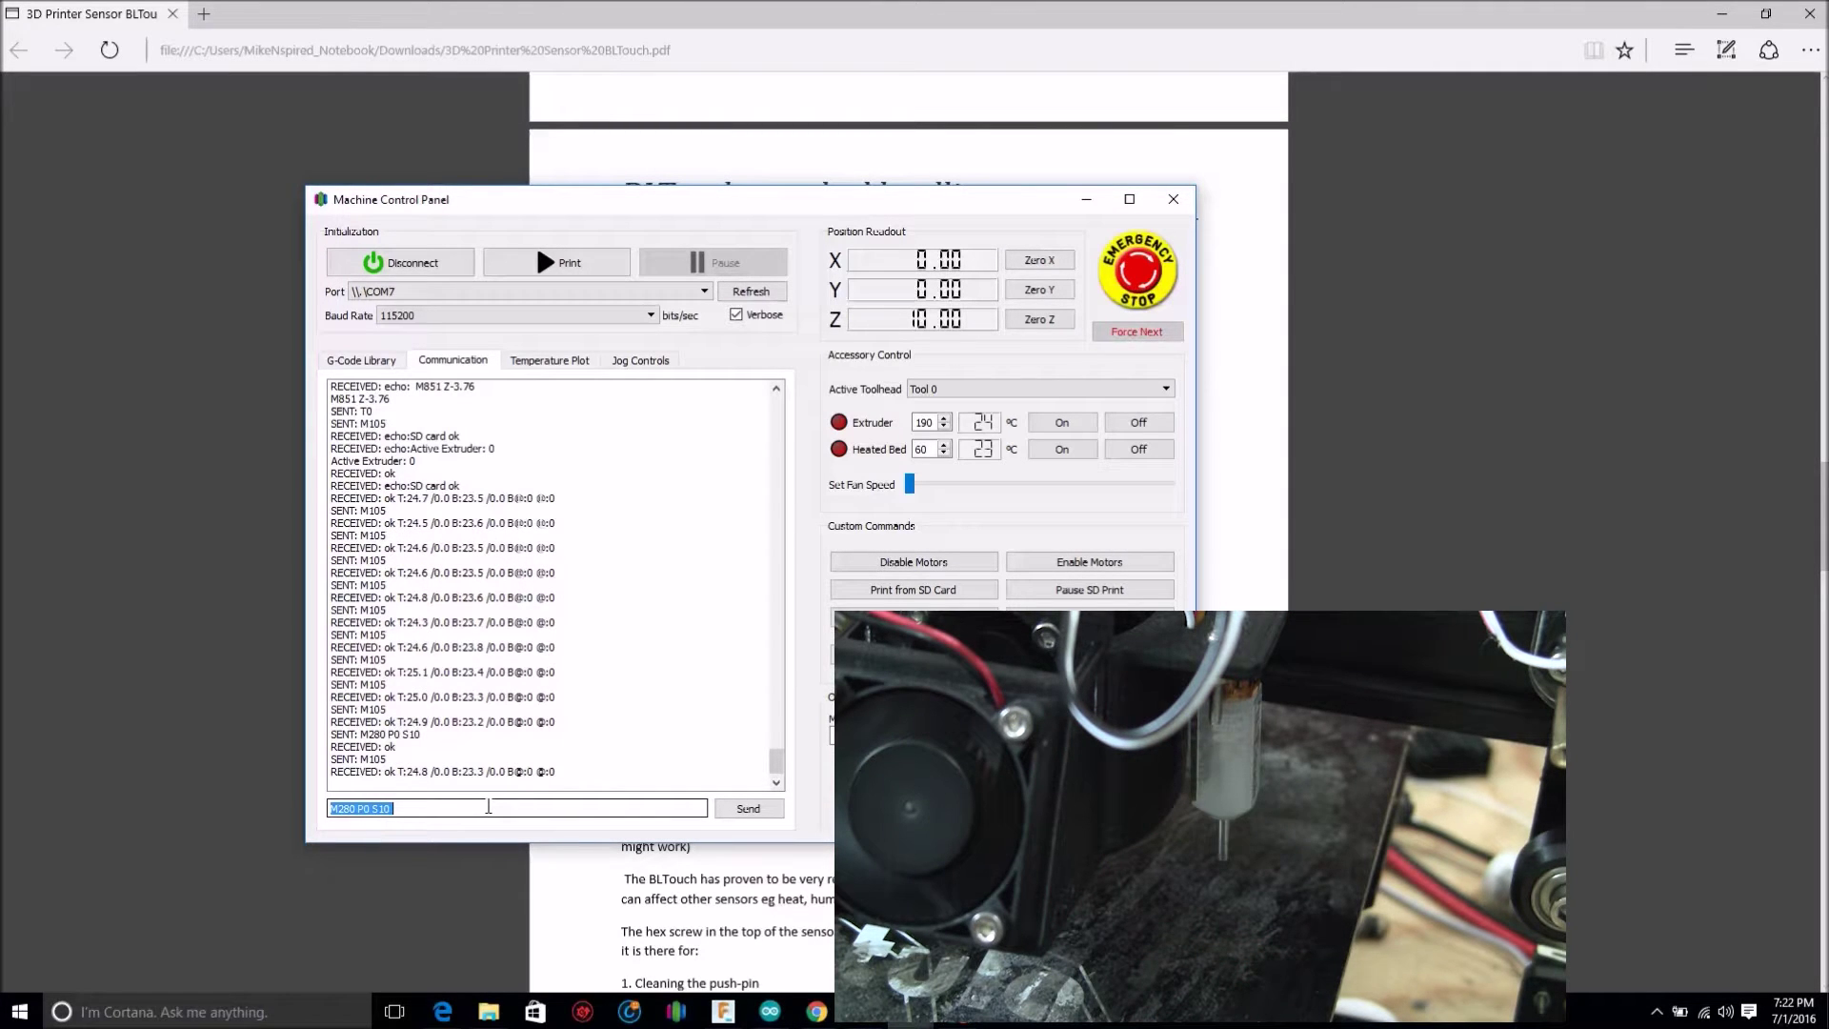
{"action": "left_click_drag", "start_coordinate": [336, 217], "coordinate": [929, 234]}
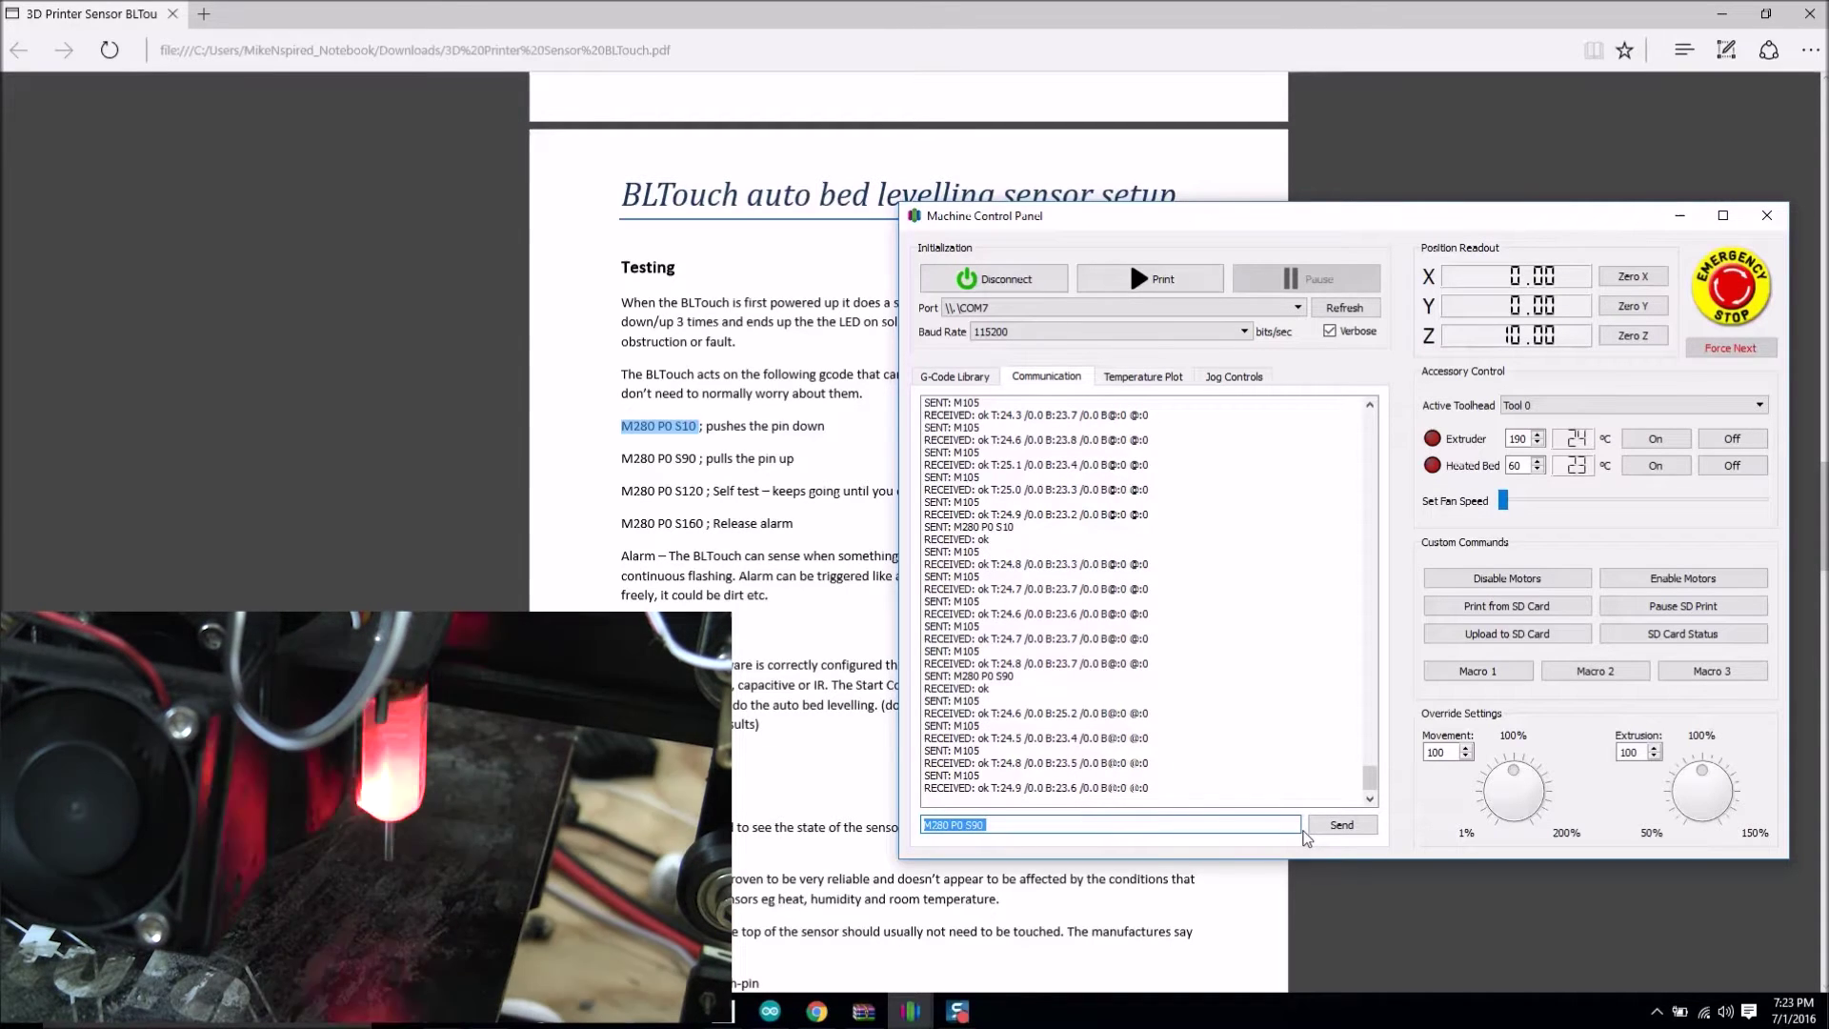
Send M280 P0 S160 to release the alarm, then M280 P0 S120 to self-test
{"action": "type", "text": "M280 P0 S"}
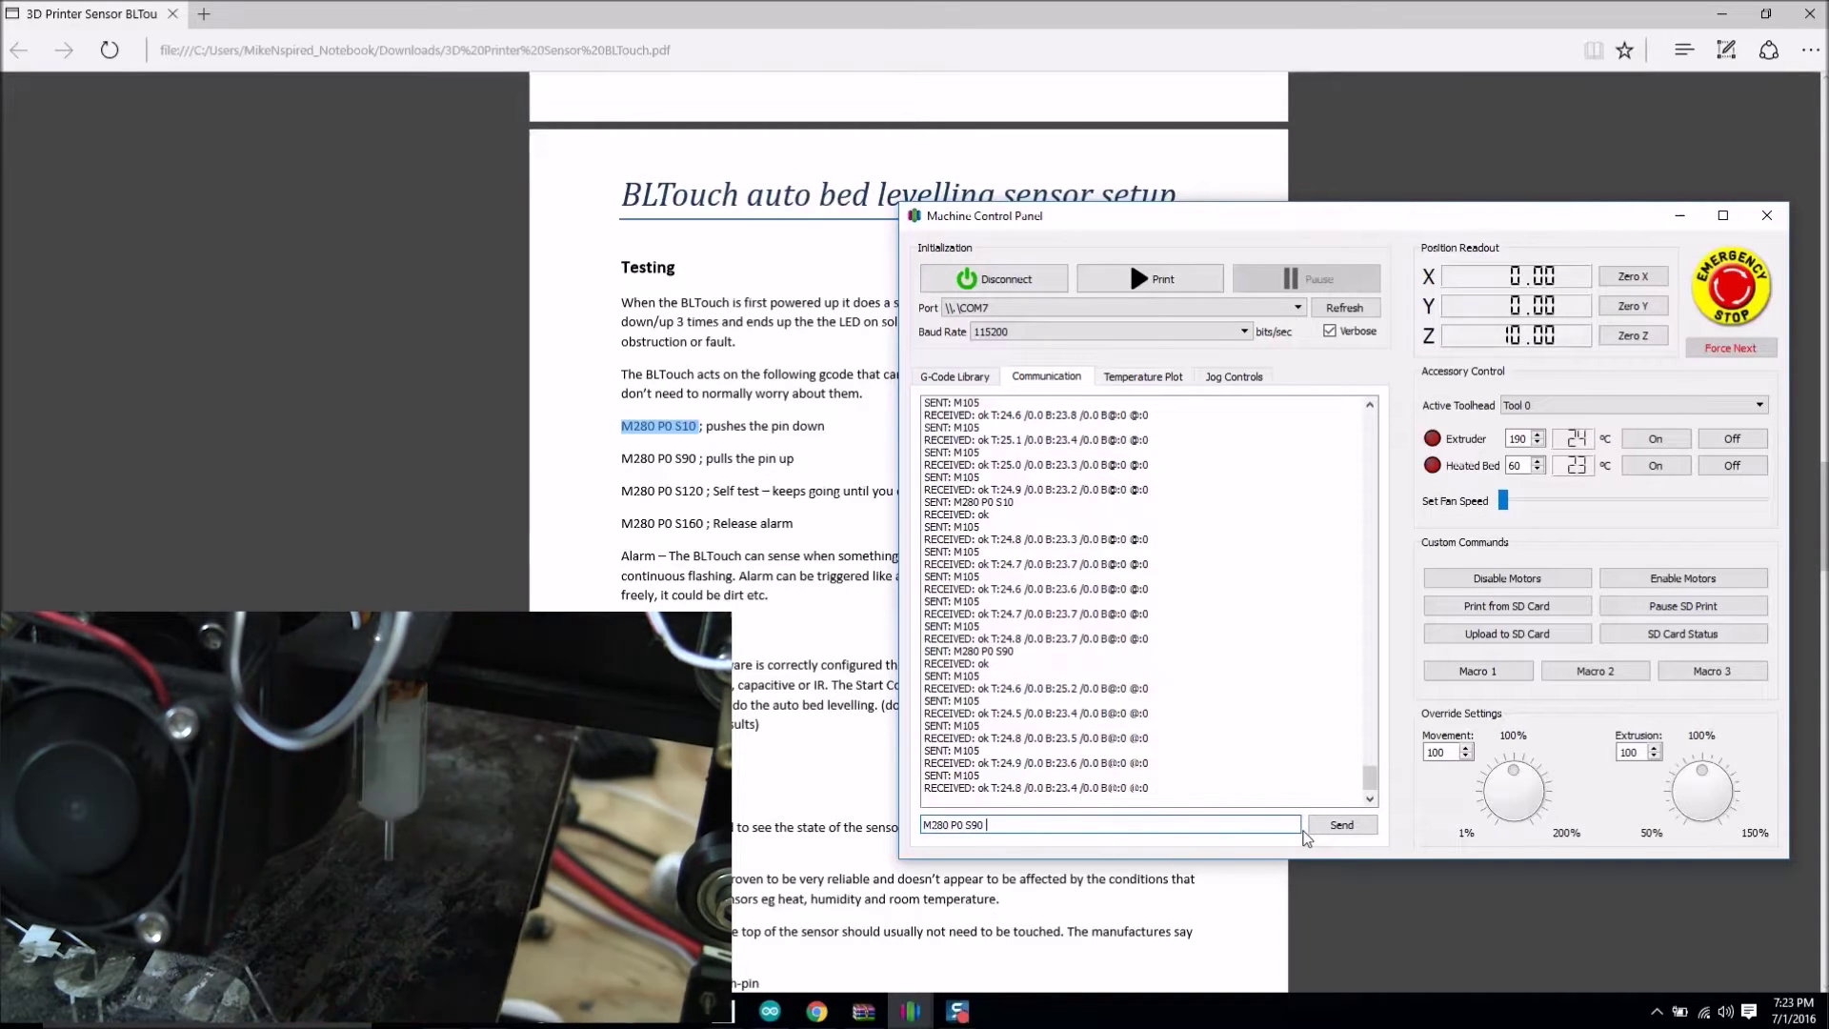
{"action": "type", "text": "160"}
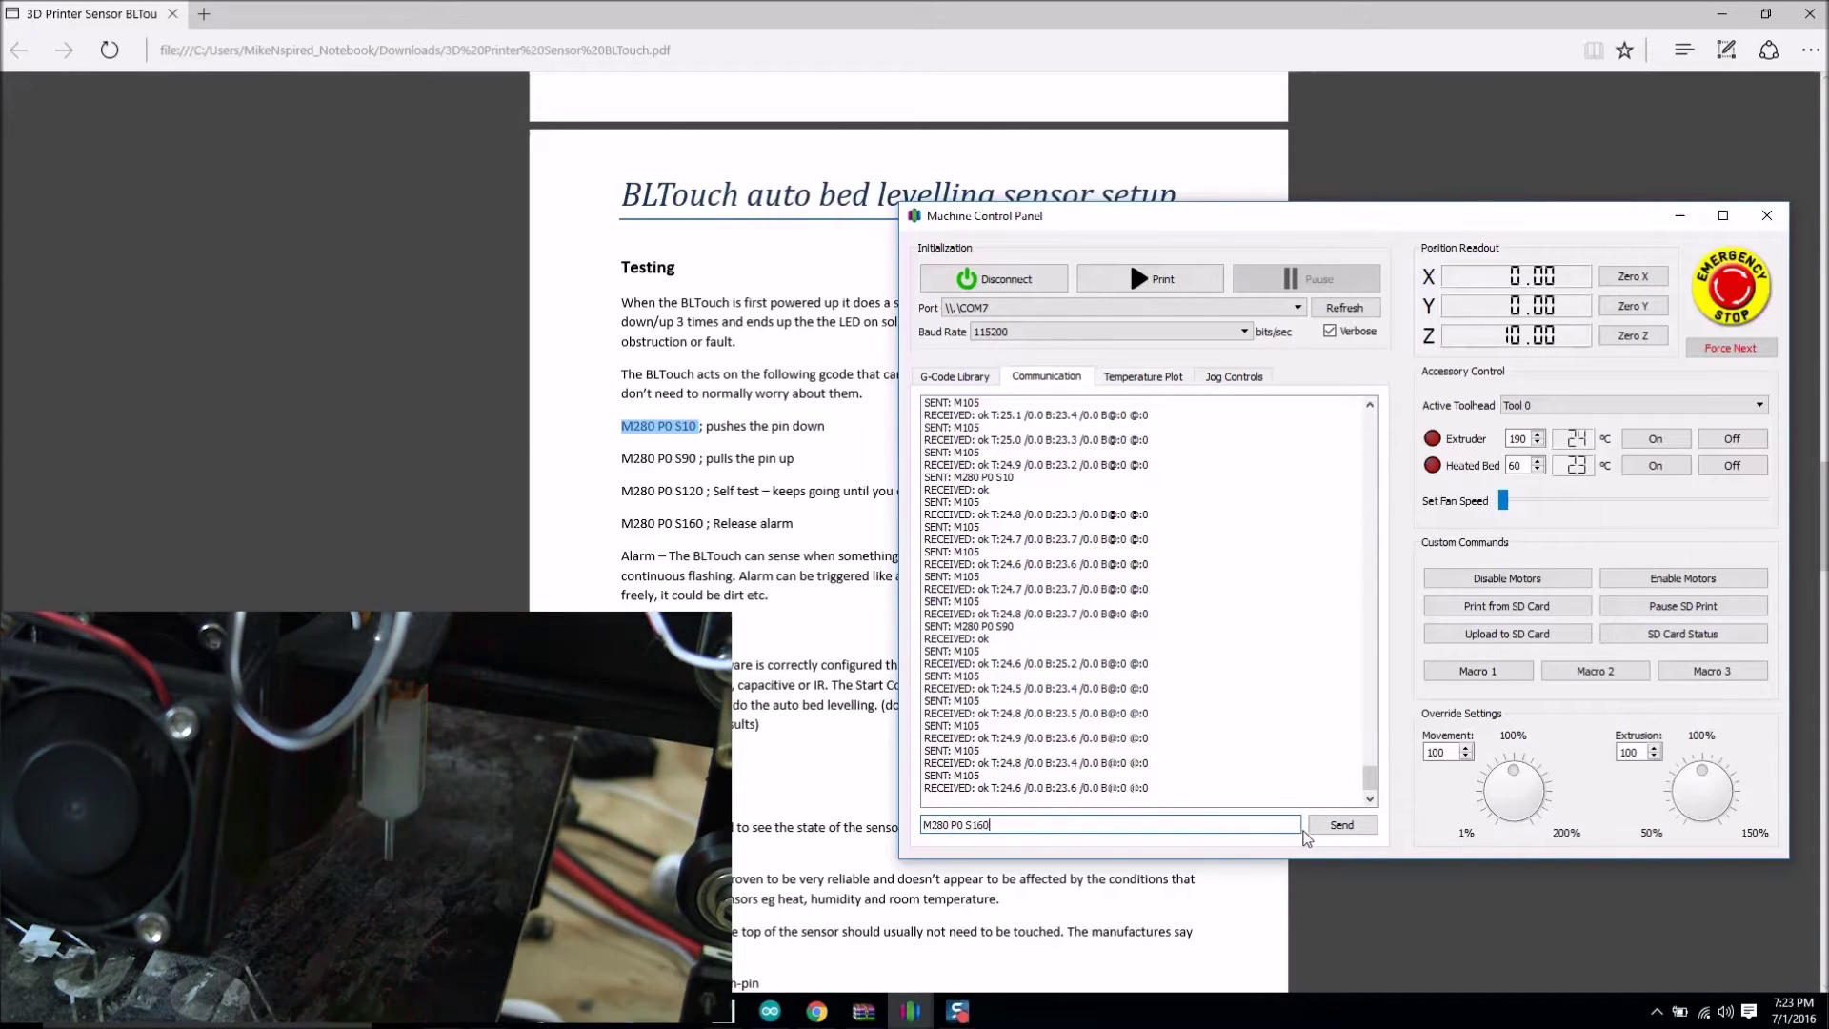
{"action": "key", "text": "Return"}
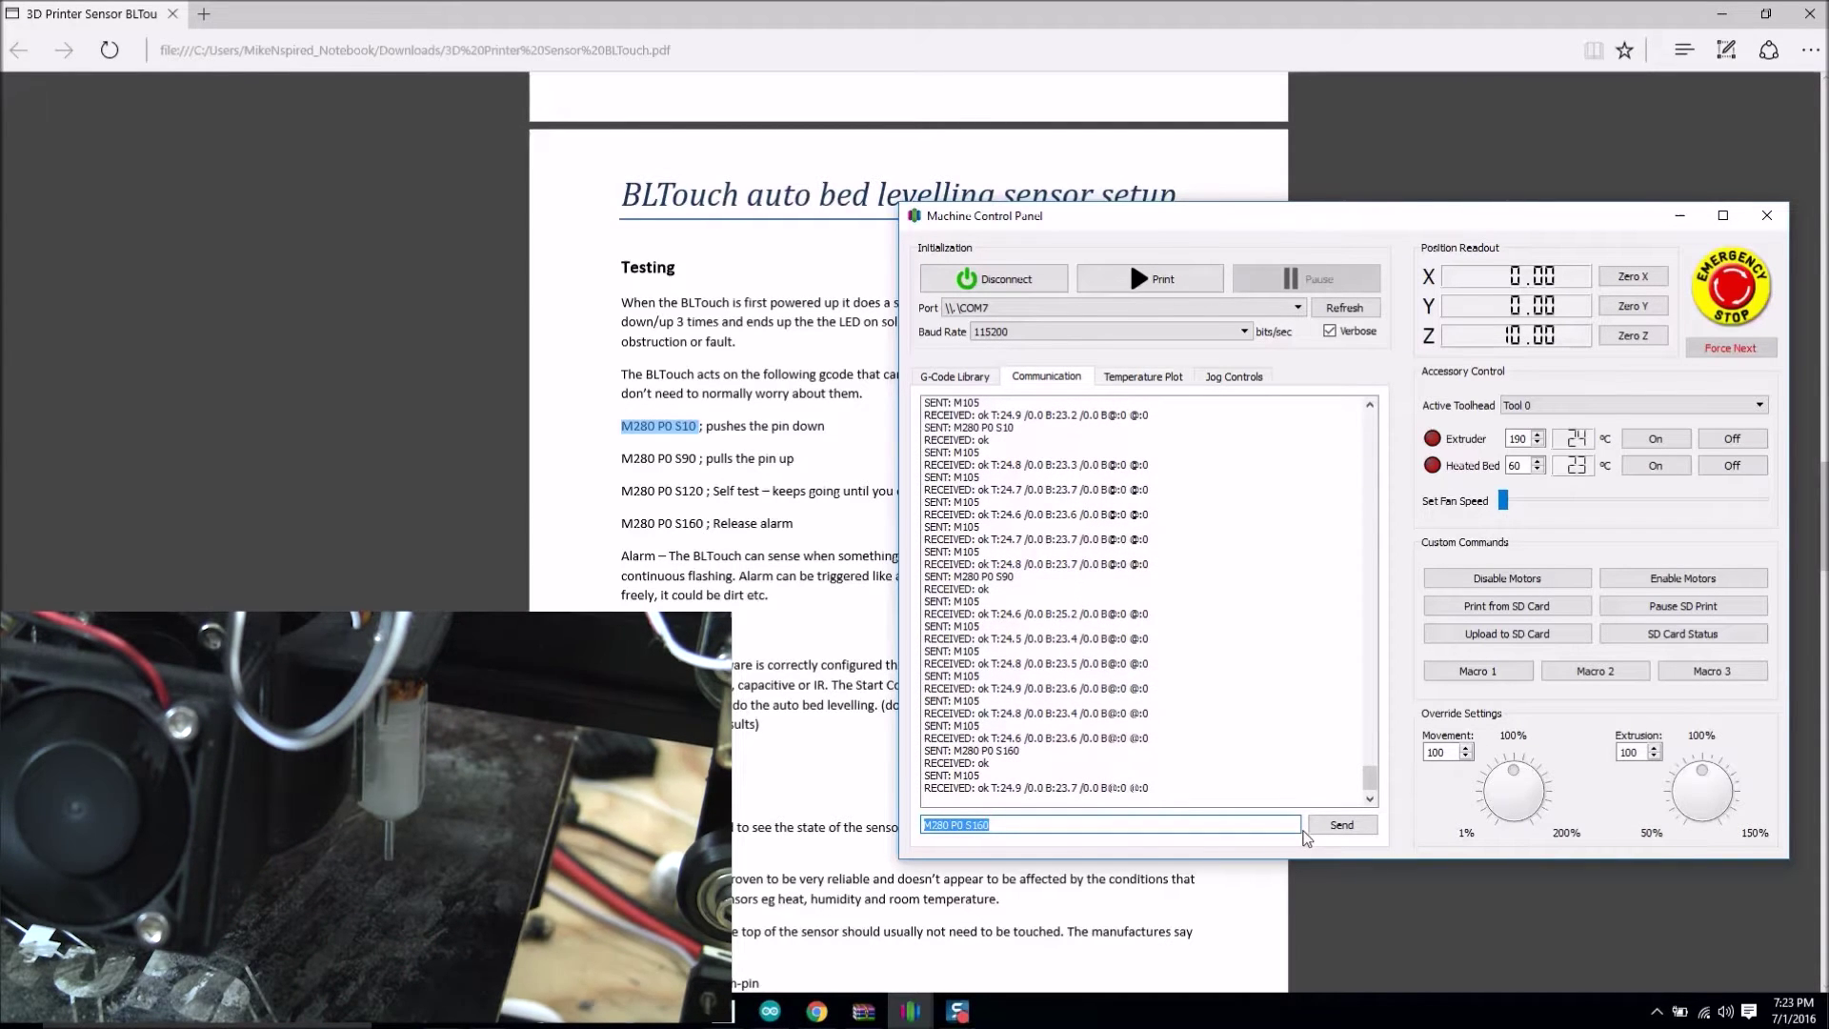
{"action": "key", "text": "End"}
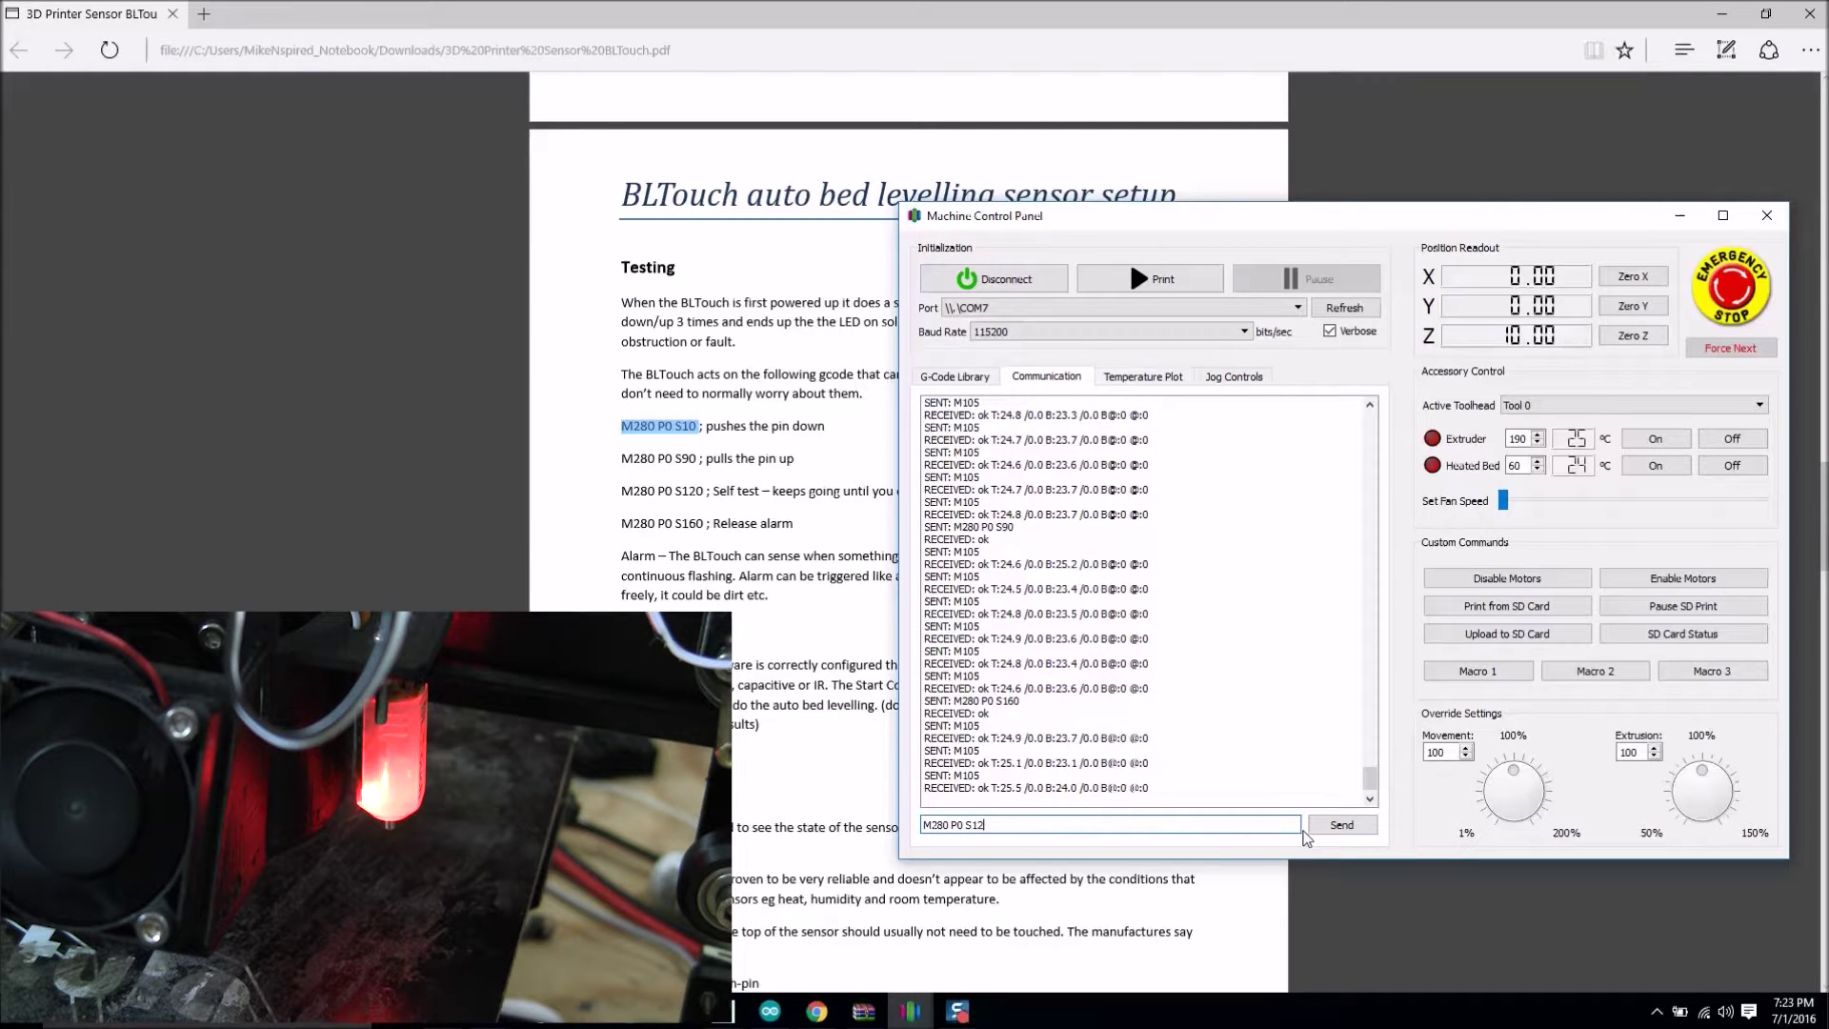
{"action": "type", "text": "0"}
{"action": "key", "text": "Return"}
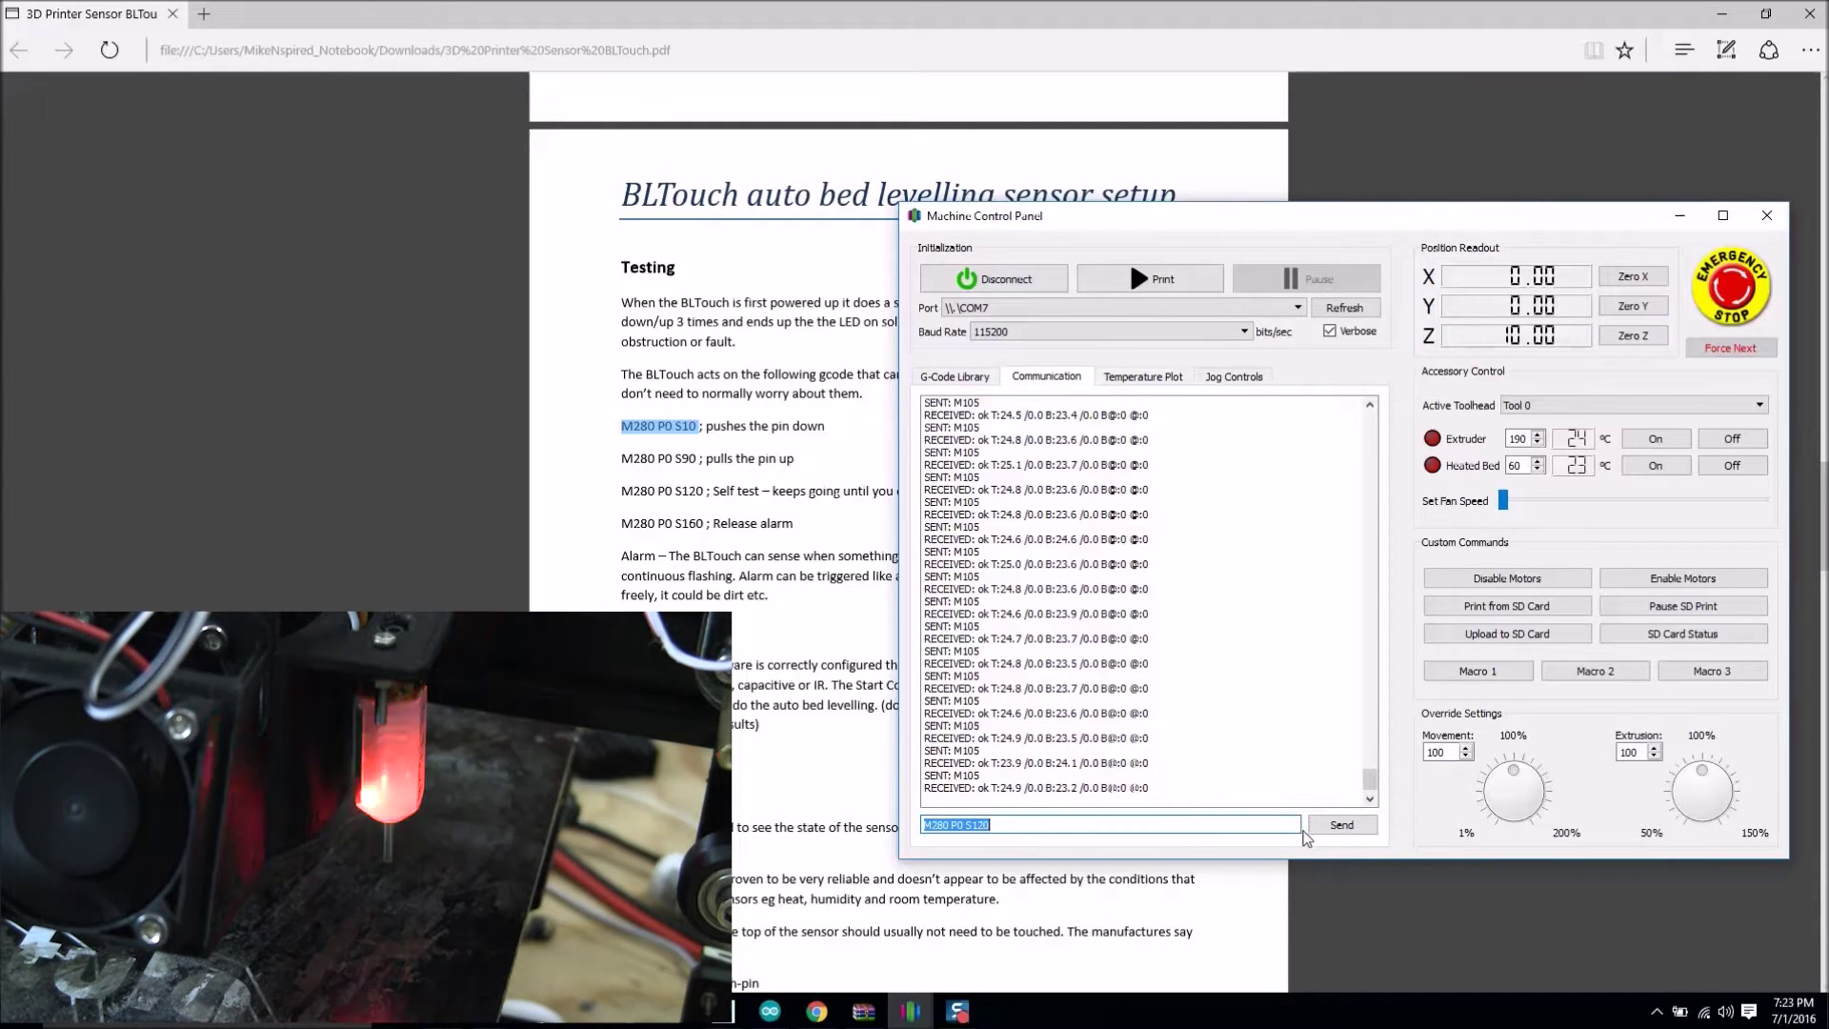
Send the alarm-release M280 P0 S160 and self-test M280 P0 S120 commands to the BLTouch
{"action": "left_click", "coordinate": [1299, 829]}
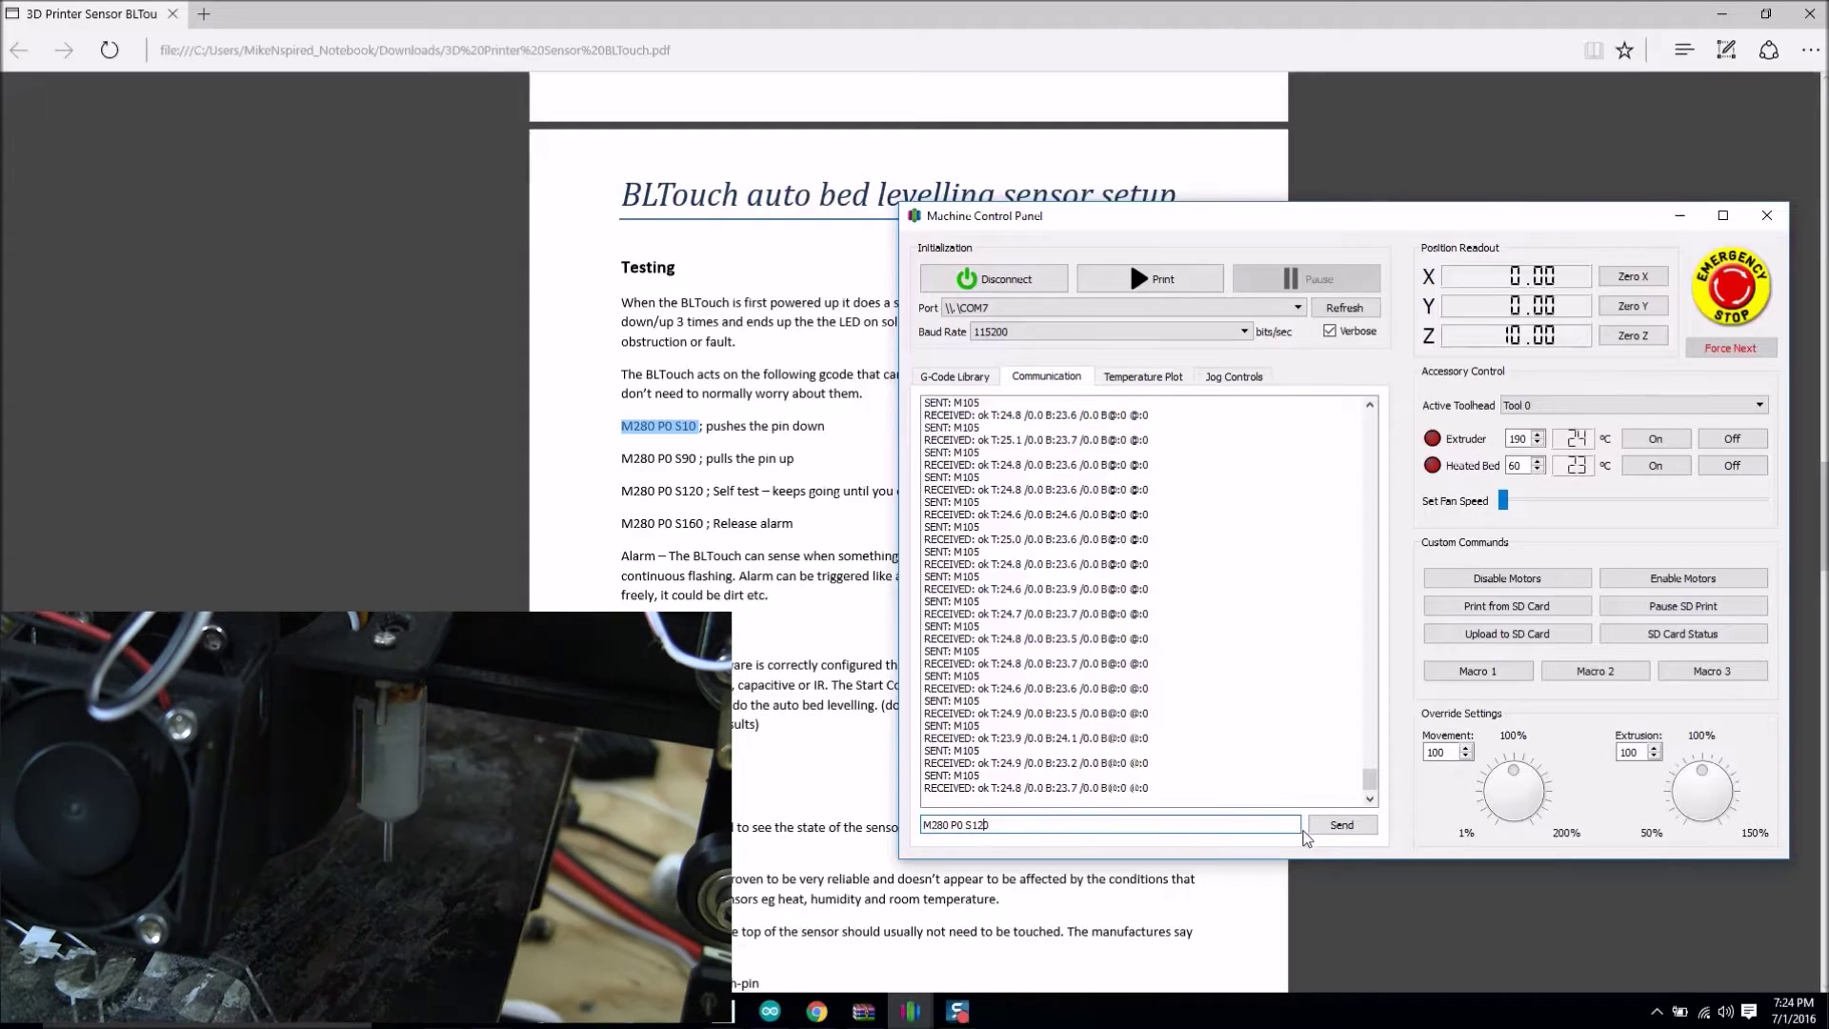
{"action": "key", "text": "BackSpace"}
{"action": "key", "text": "BackSpace"}
{"action": "type", "text": "60"}
{"action": "key", "text": "Return"}
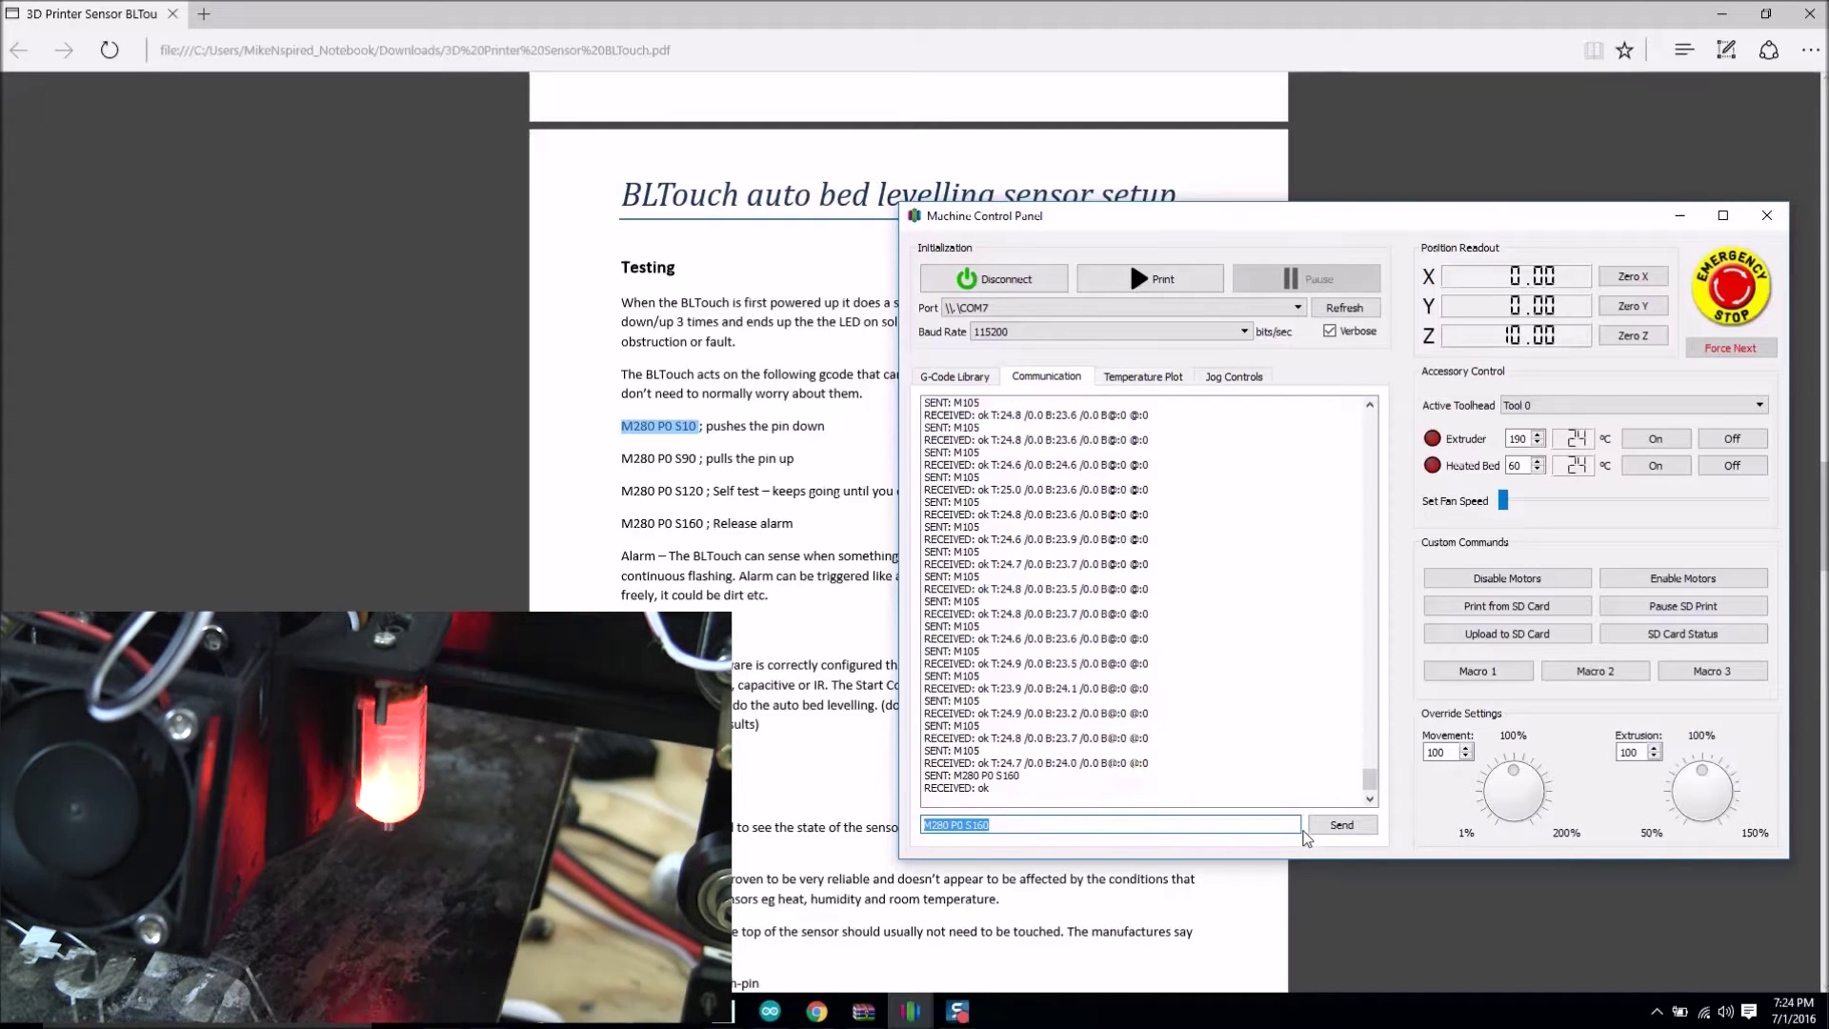
{"action": "left_click", "coordinate": [1302, 829]}
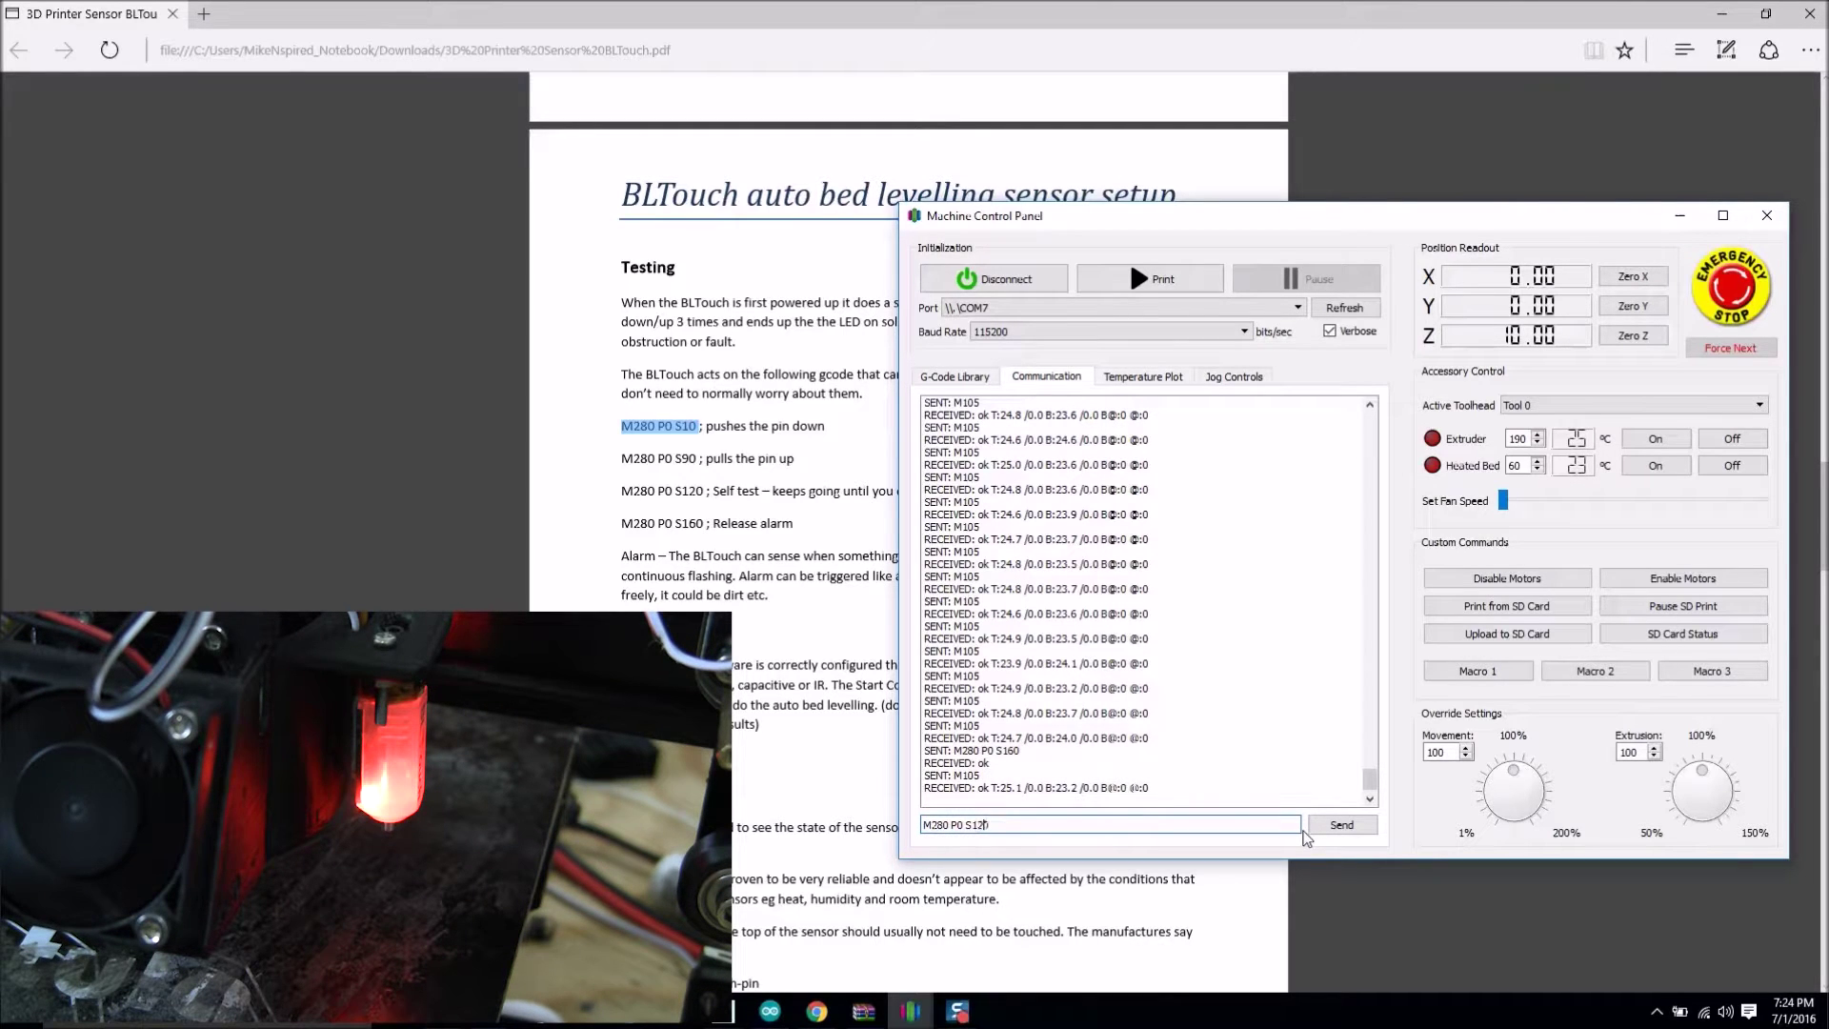
{"action": "key", "text": "Return"}
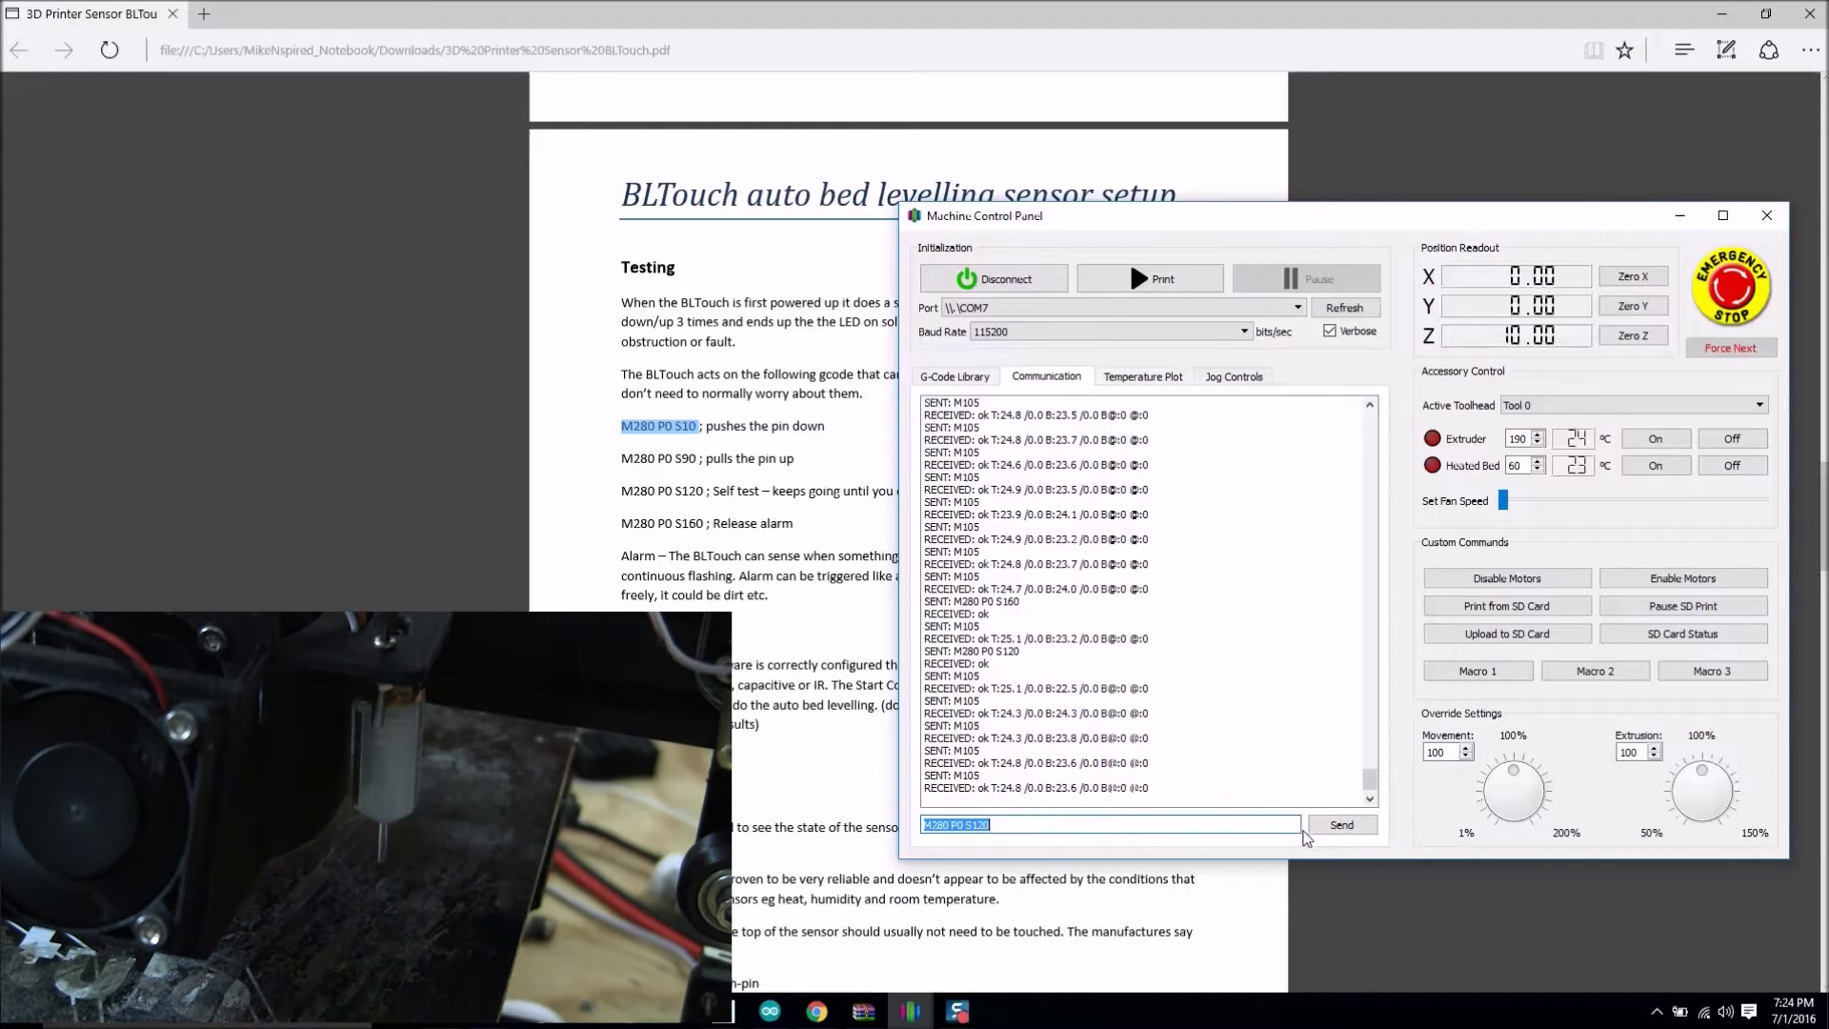
{"action": "type", "text": "M280 P0 S1"}
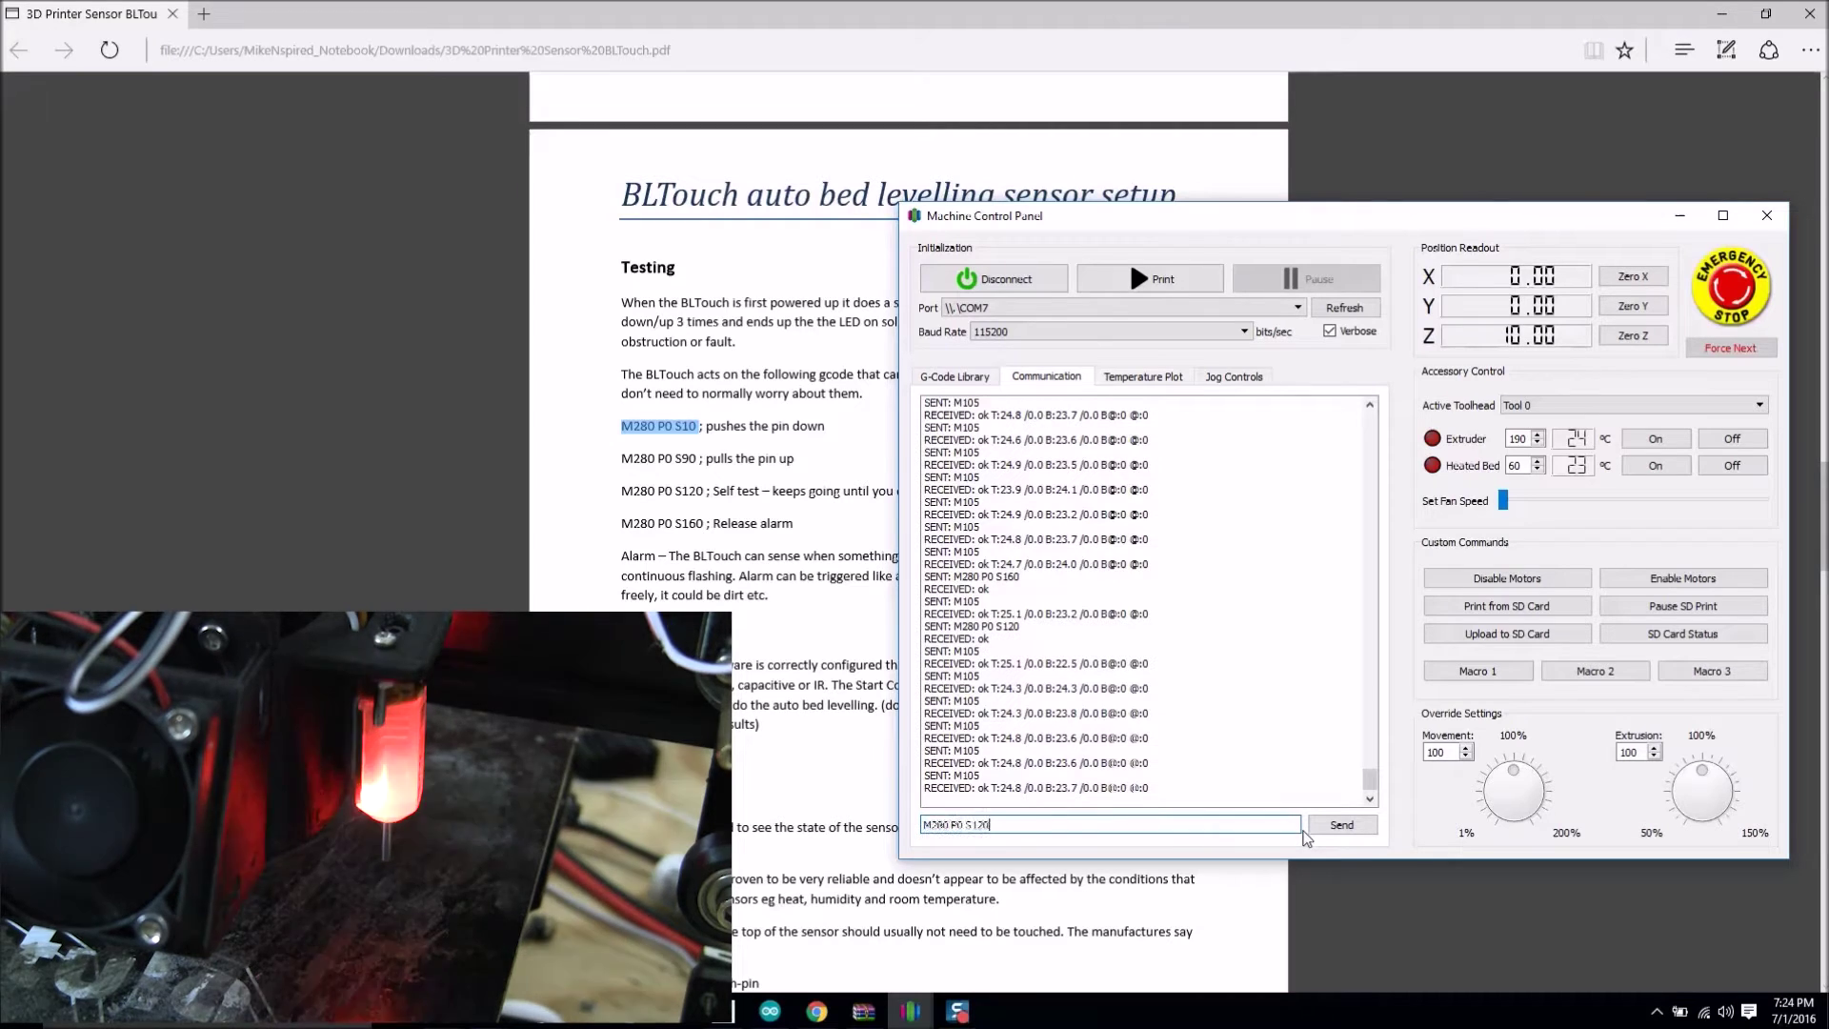
{"action": "type", "text": "60"}
{"action": "key", "text": "Return"}
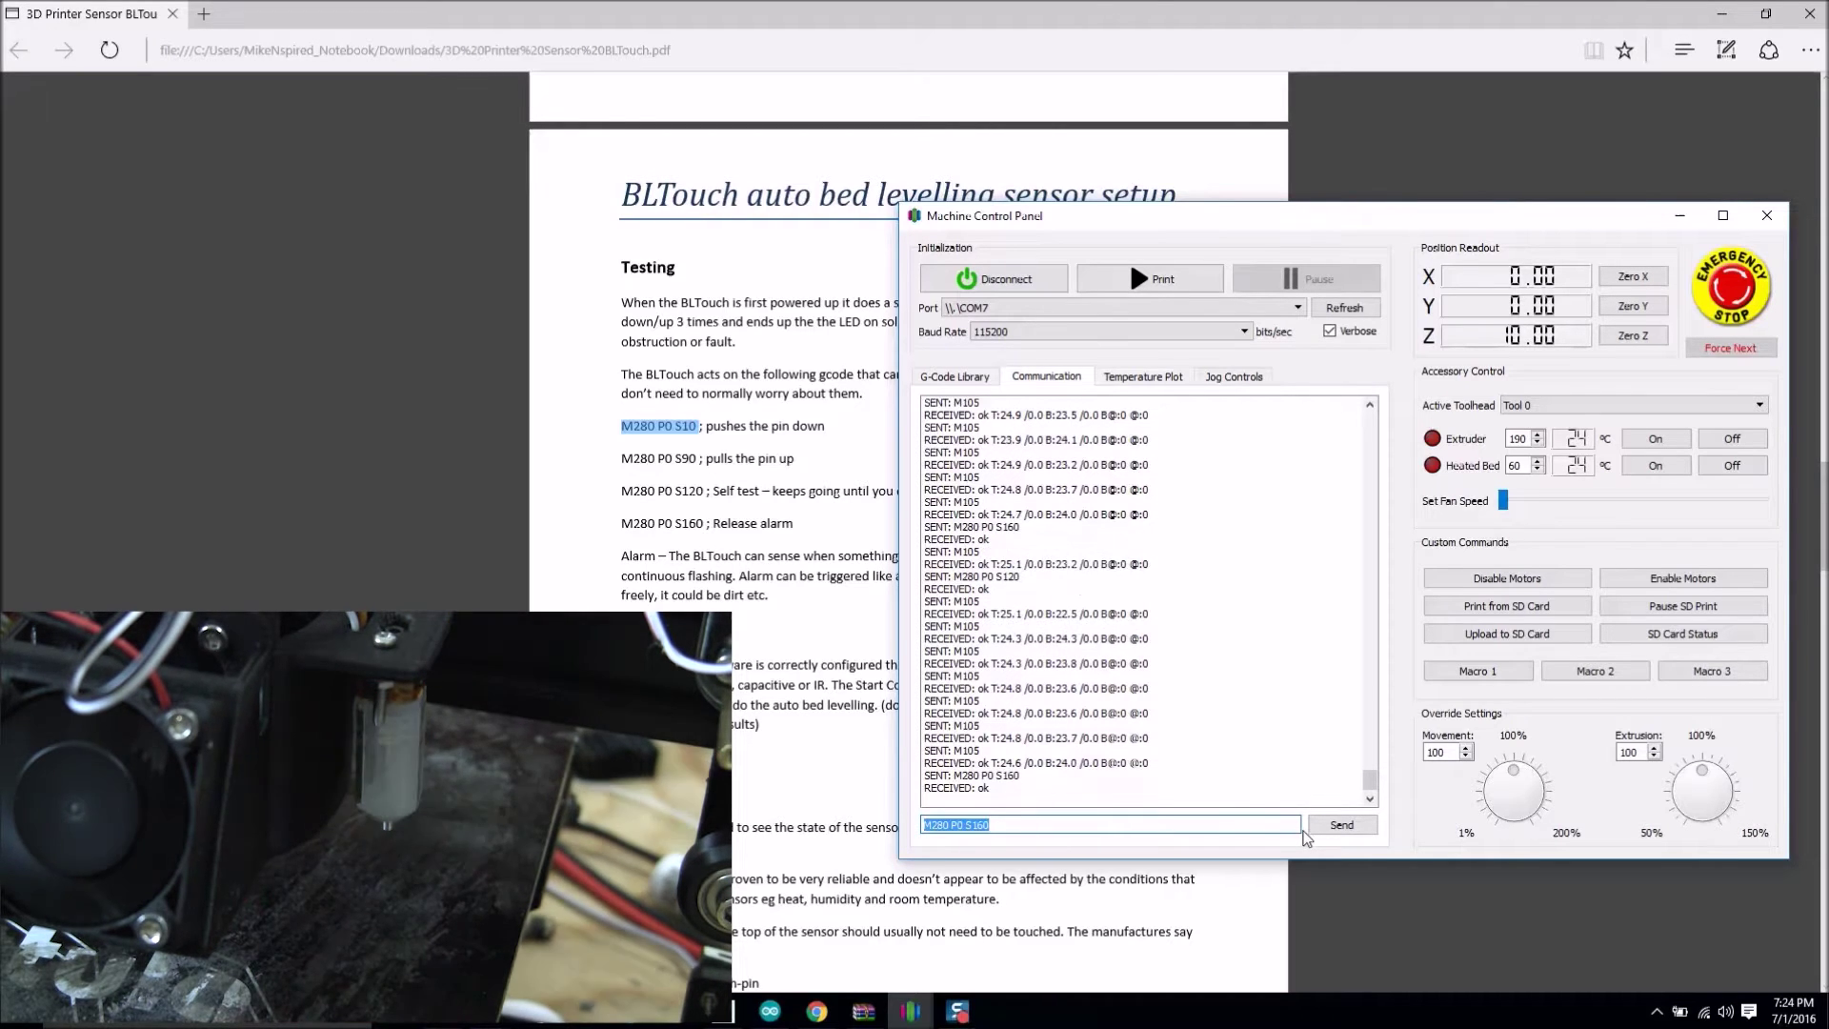
{"action": "type", "text": "M280 P0 S120"}
{"action": "key", "text": "Return"}
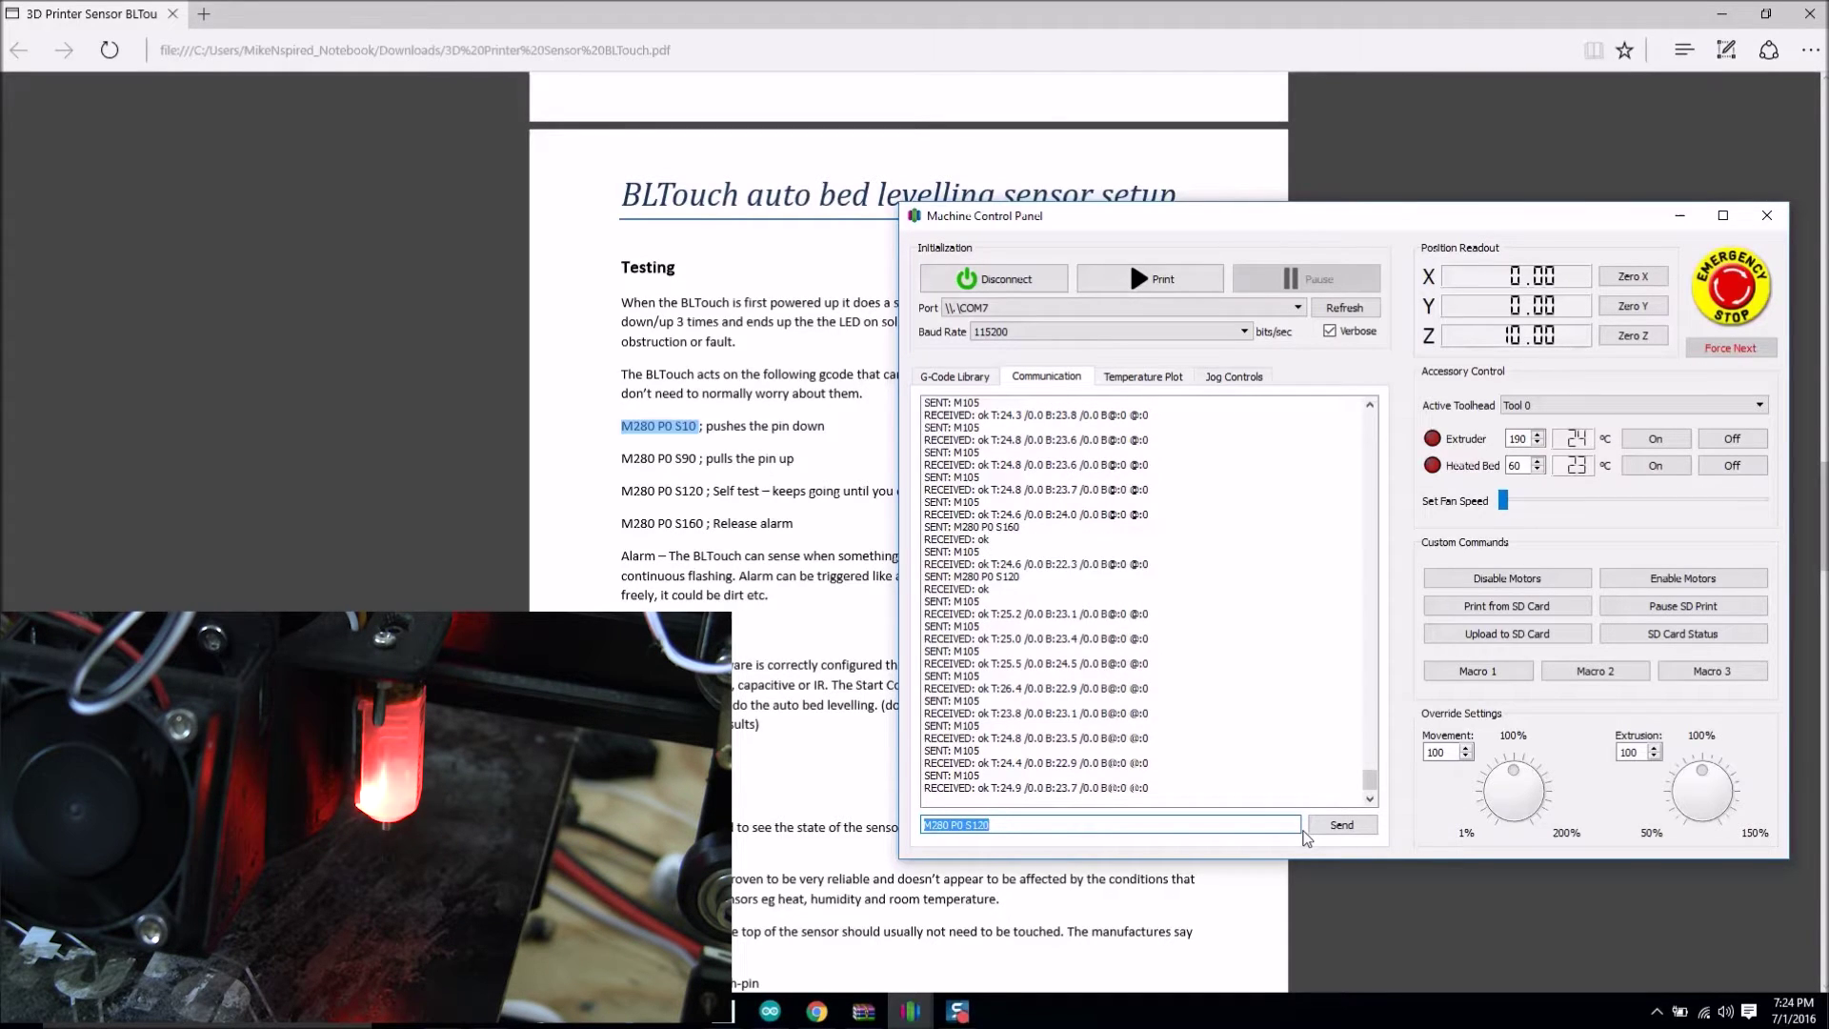
Send the M280 P0 S10 pin-down command and scroll the guide to Calibration
{"action": "key", "text": "End"}
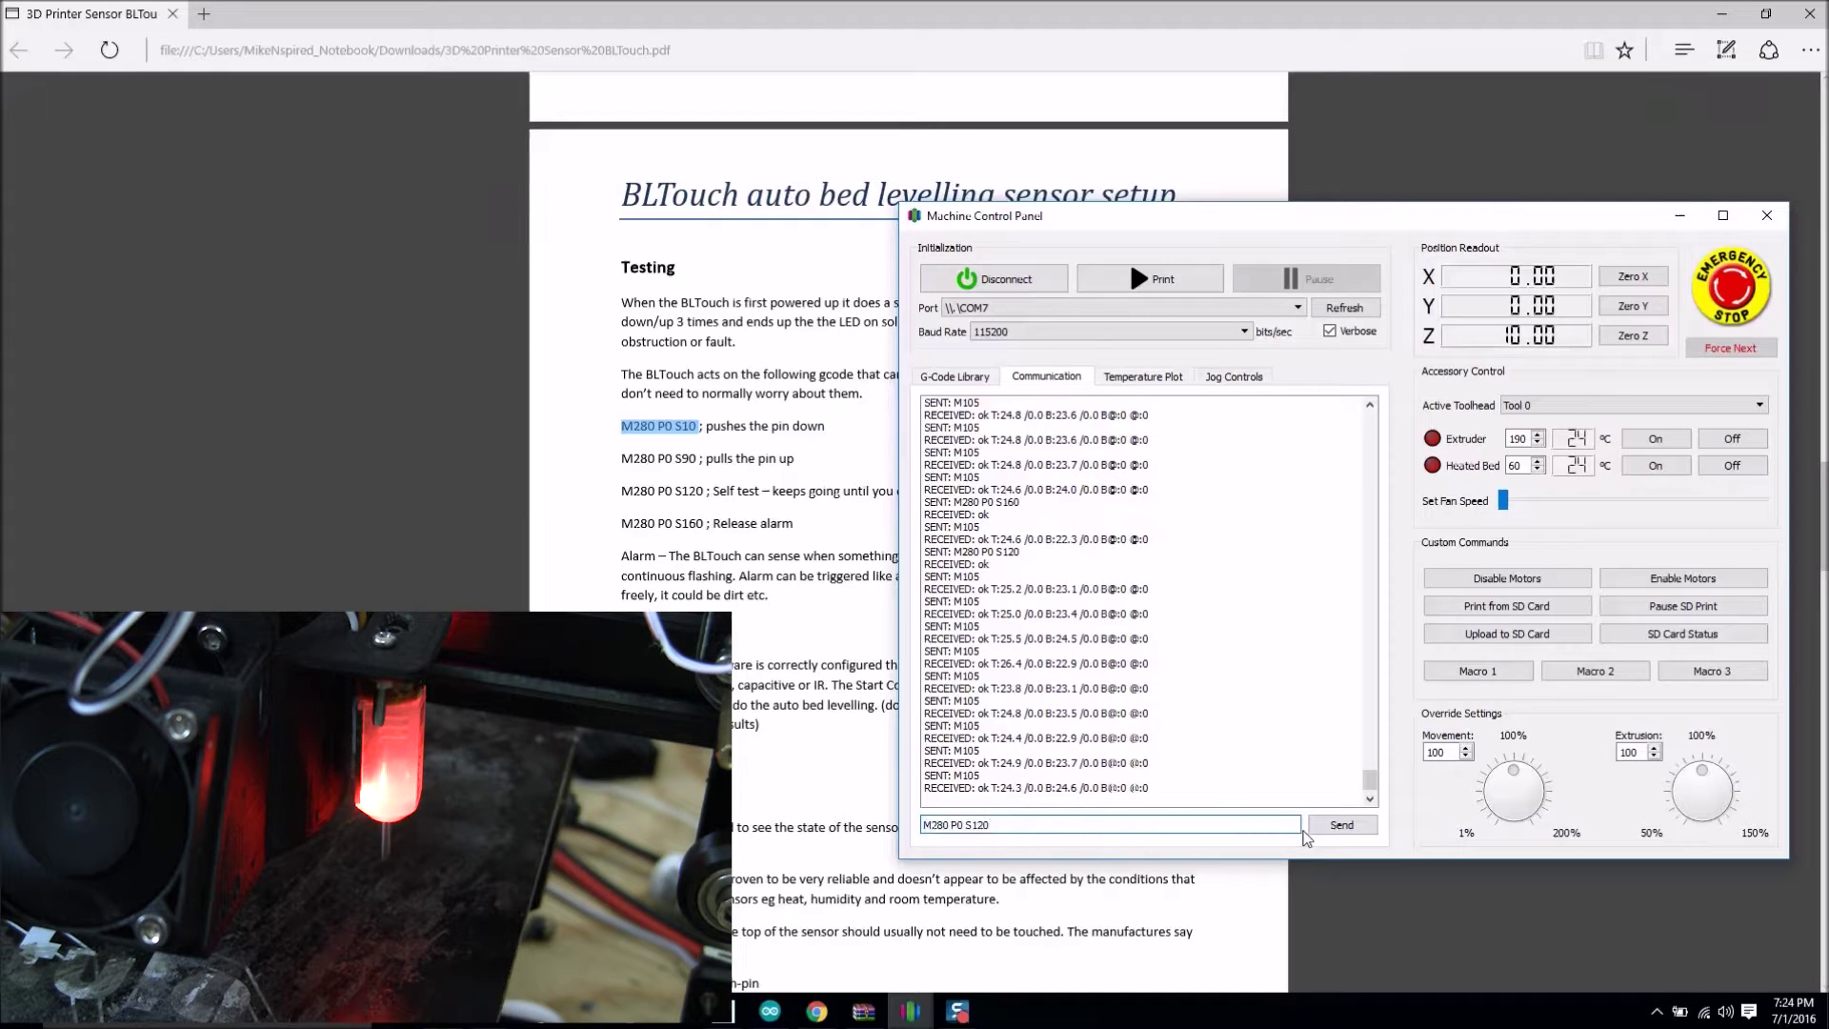
{"action": "key", "text": "BackSpace"}
{"action": "key", "text": "BackSpace"}
{"action": "type", "text": "0"}
{"action": "key", "text": "Return"}
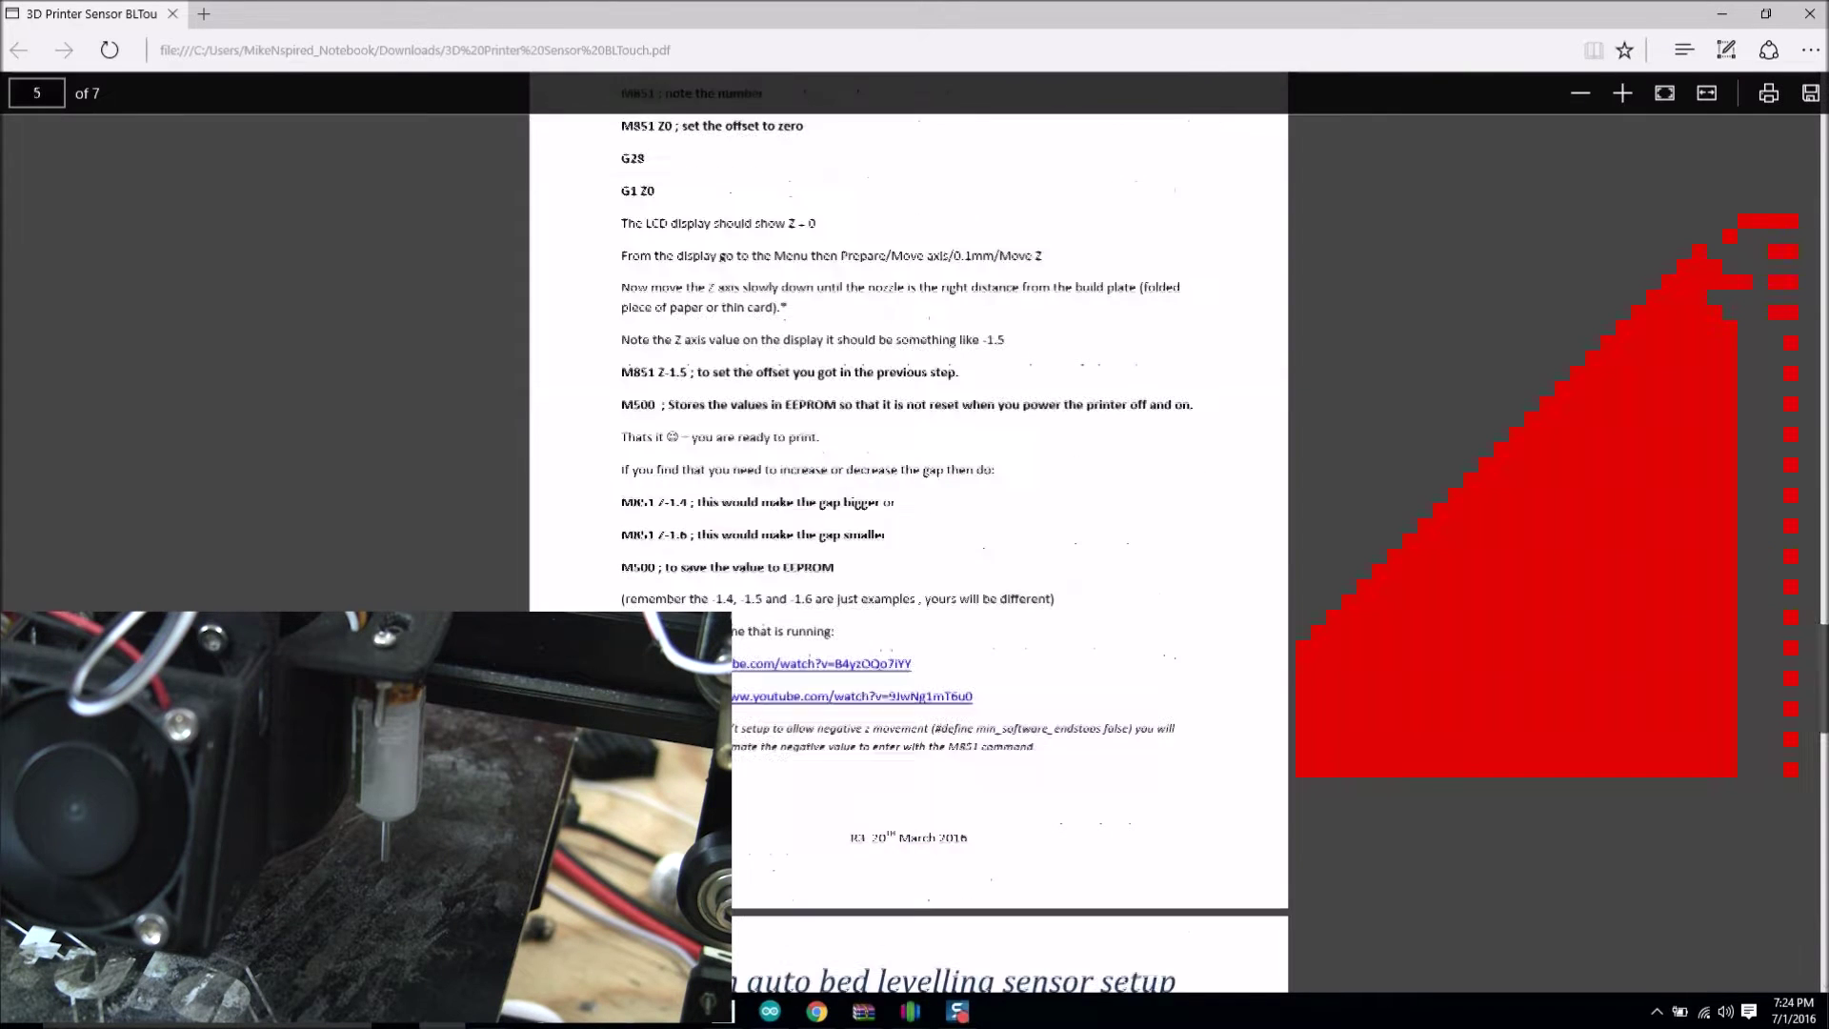
{"action": "scroll", "coordinate": [1824, 667], "scroll_direction": "up", "scroll_amount": 2}
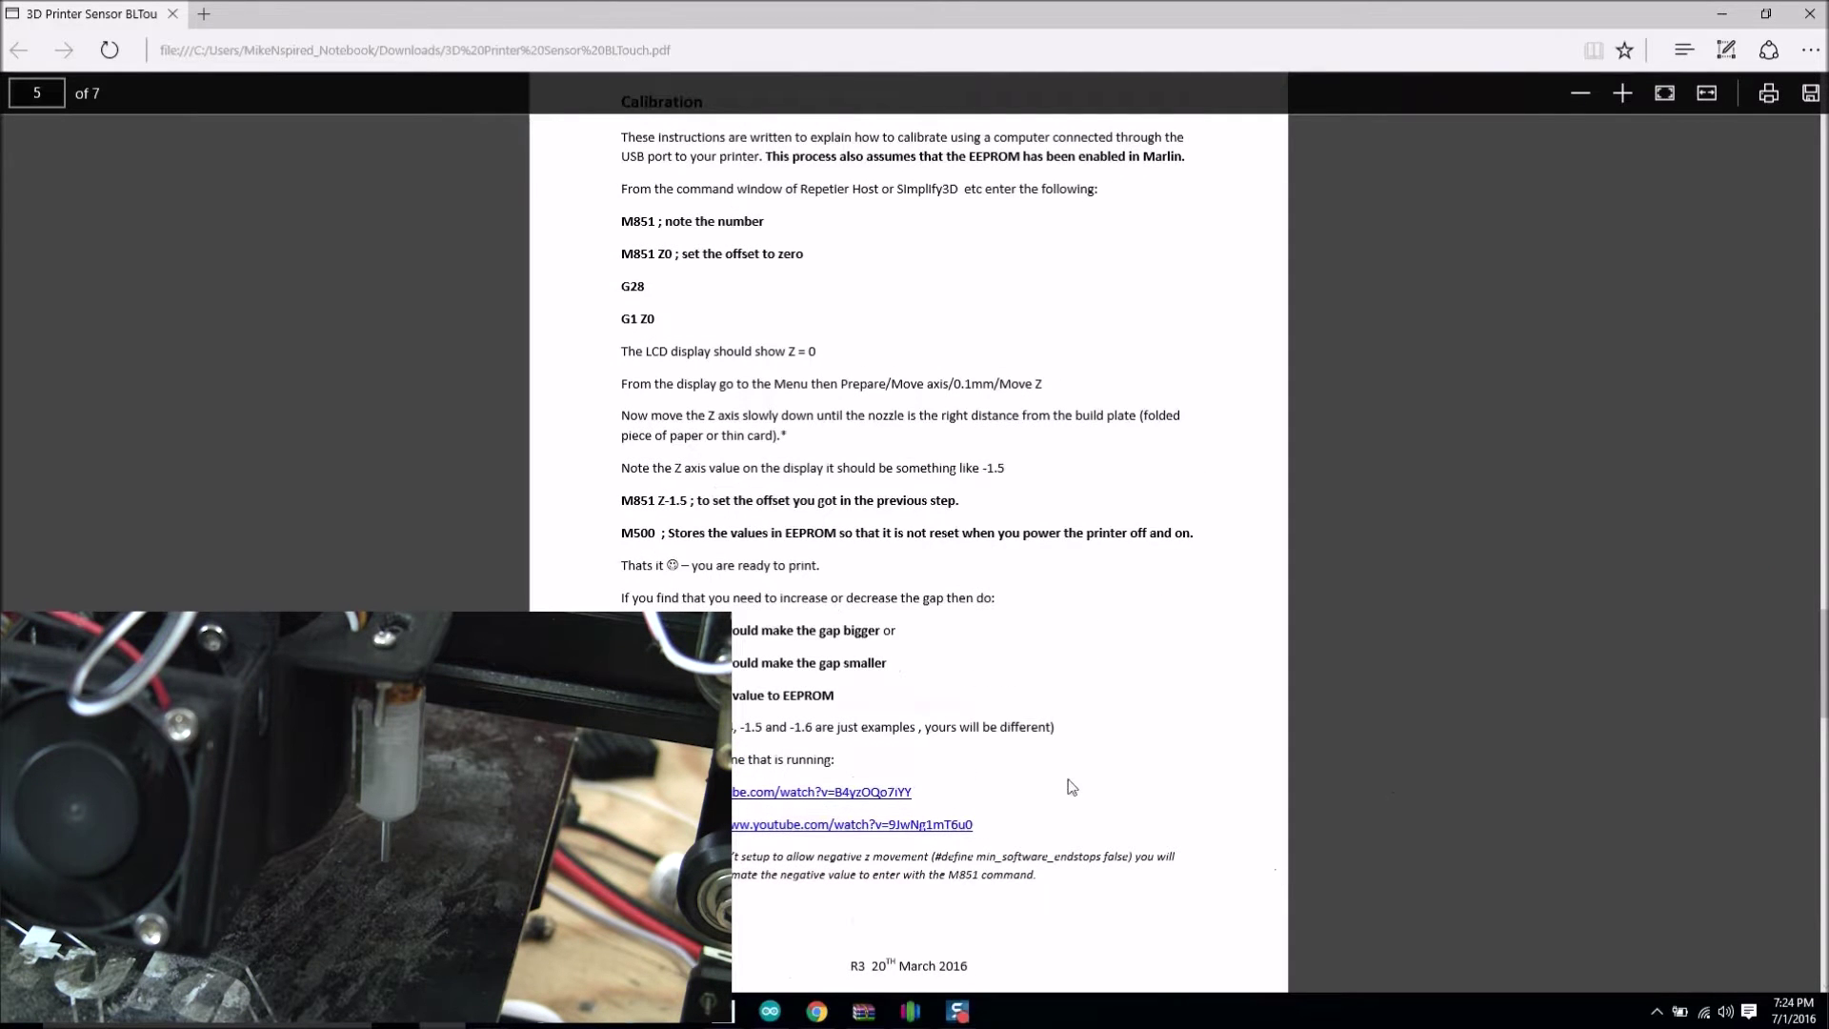
Bring the Machine Control Panel to the front, move it up and right, and make it slightly taller
{"action": "mouse_move", "coordinate": [864, 1012]}
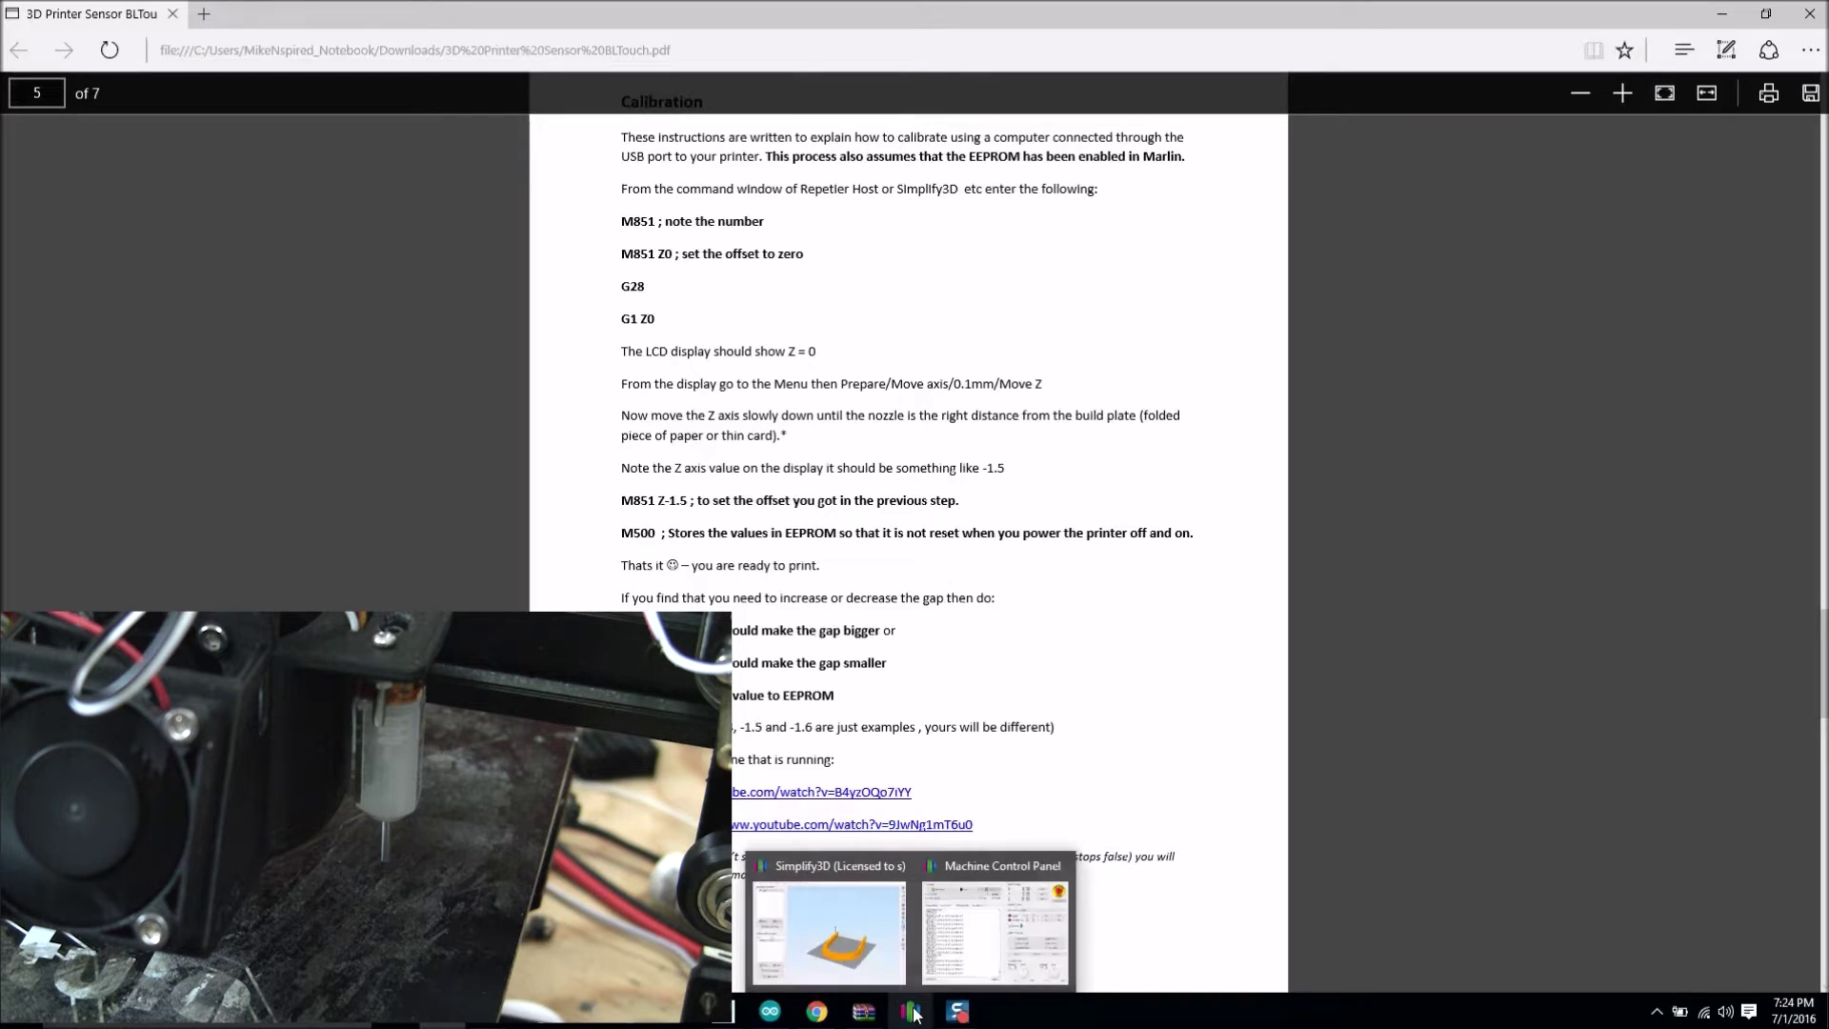
{"action": "left_click", "coordinate": [1058, 906]}
{"action": "left_click_drag", "start_coordinate": [1134, 204], "coordinate": [1192, 121]}
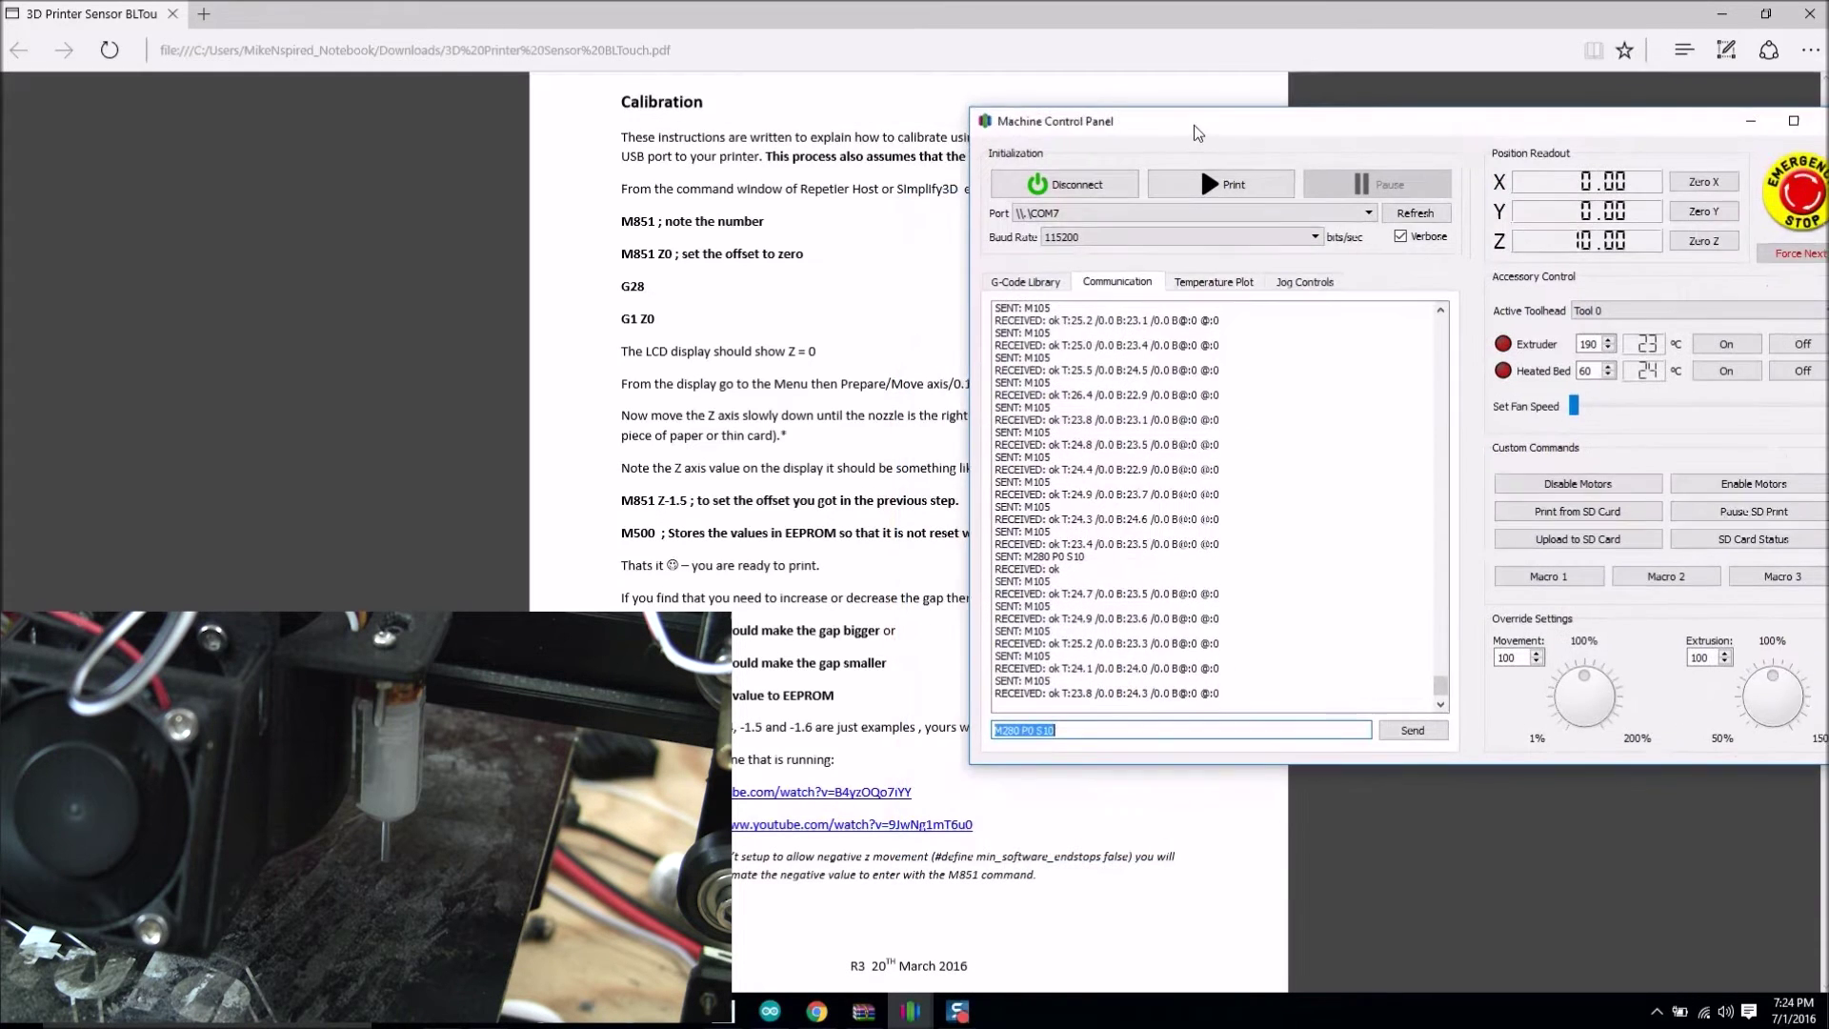
{"action": "left_click_drag", "start_coordinate": [965, 108], "coordinate": [964, 102]}
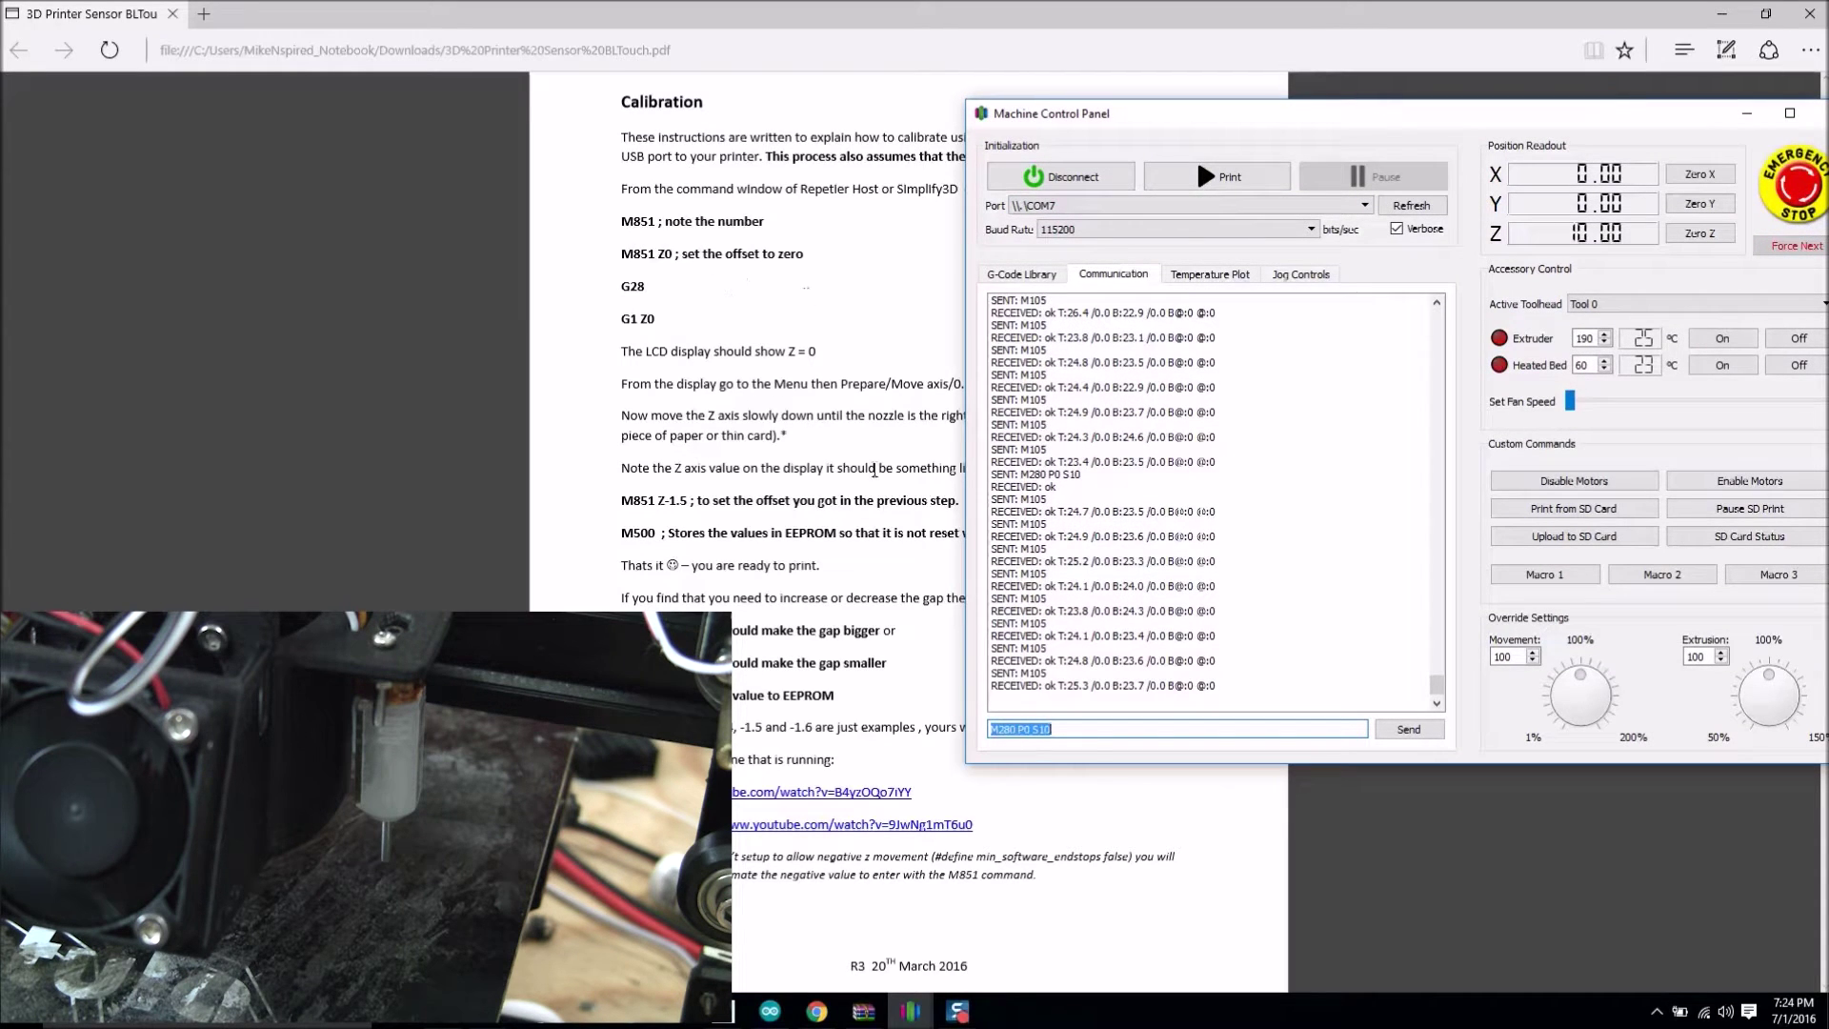
Send M851 Z0 with an uppercase M and mark the Z Offset 0.00 reply in the log
{"action": "type", "text": "m851"}
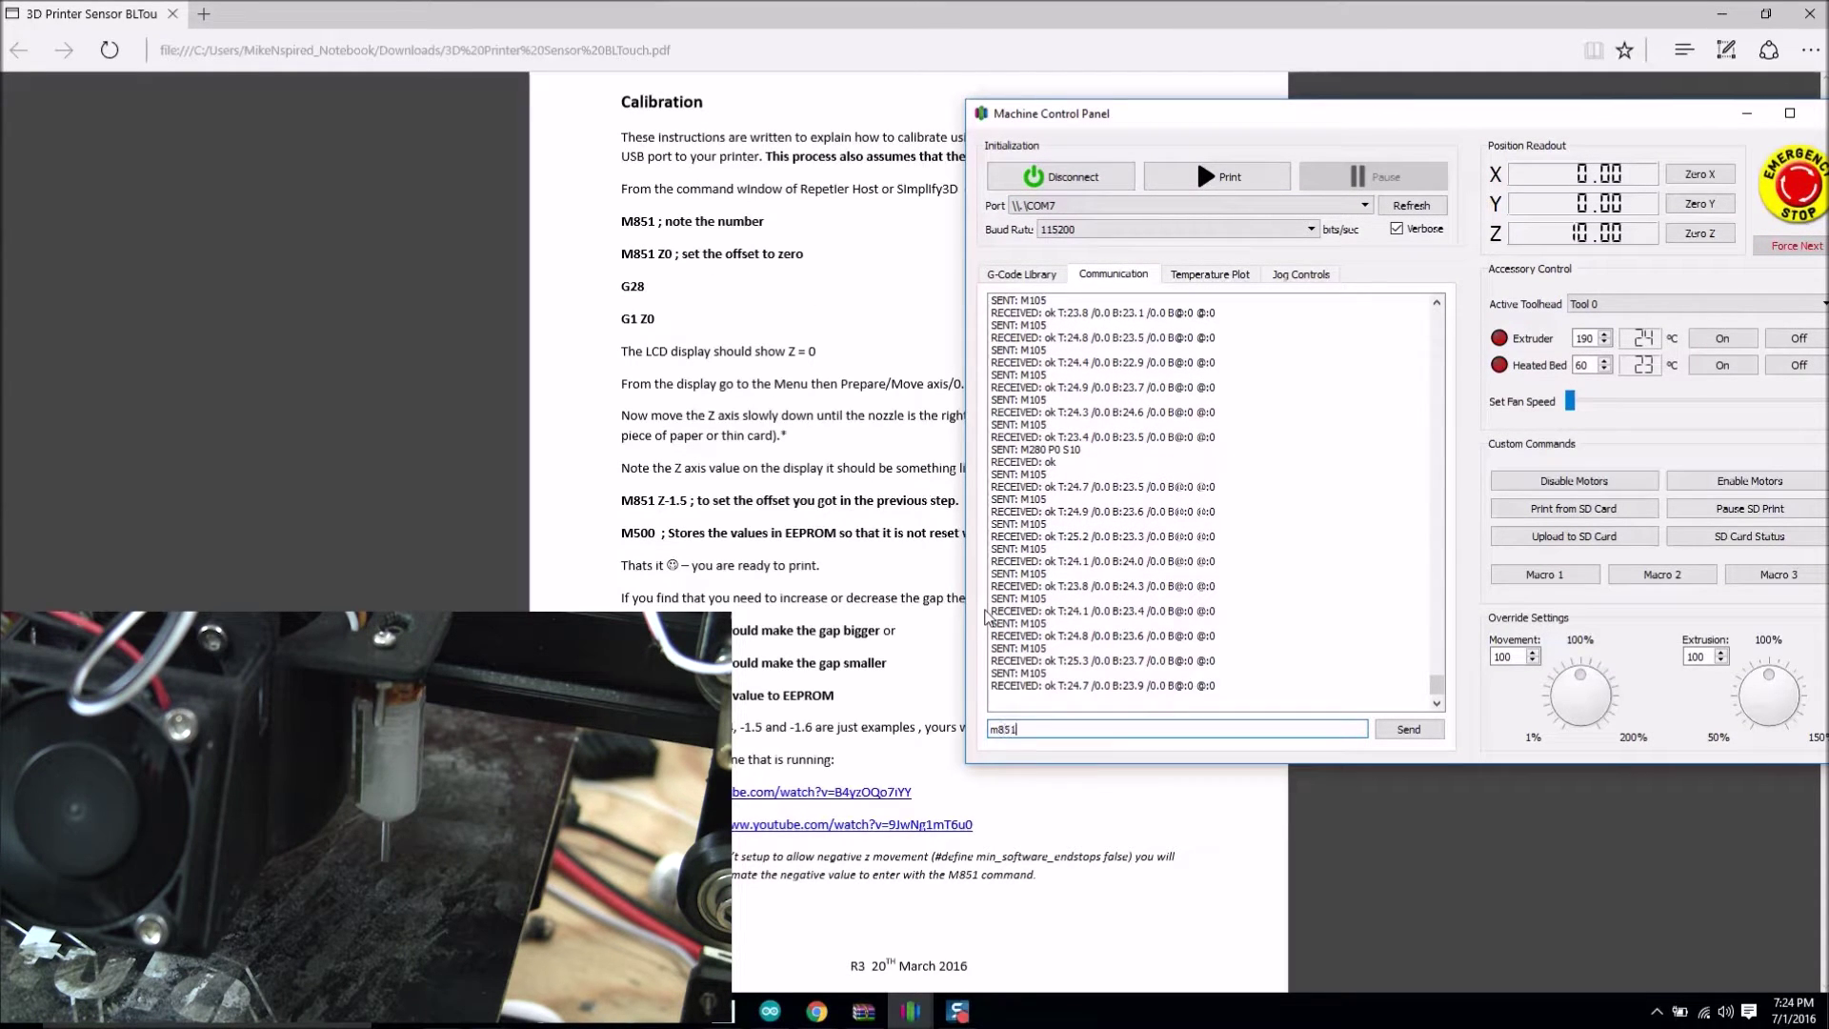
{"action": "type", "text": " z0"}
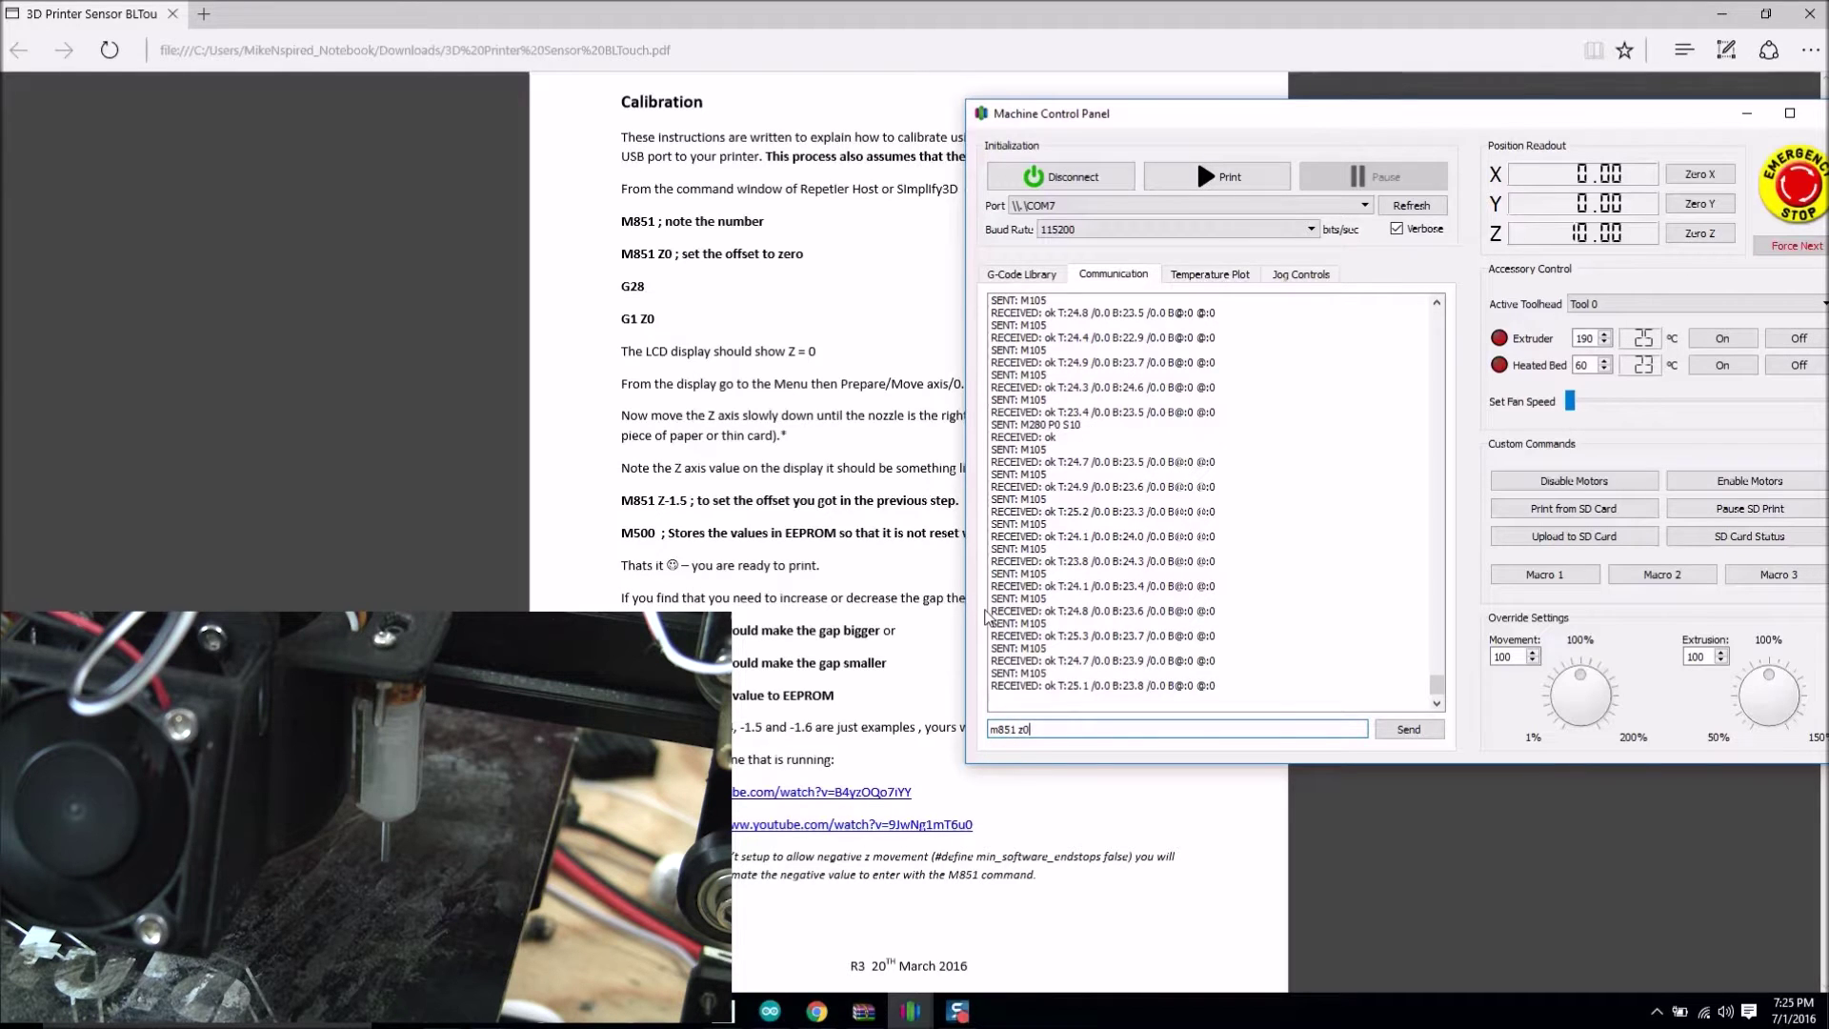
{"action": "key", "text": "Return"}
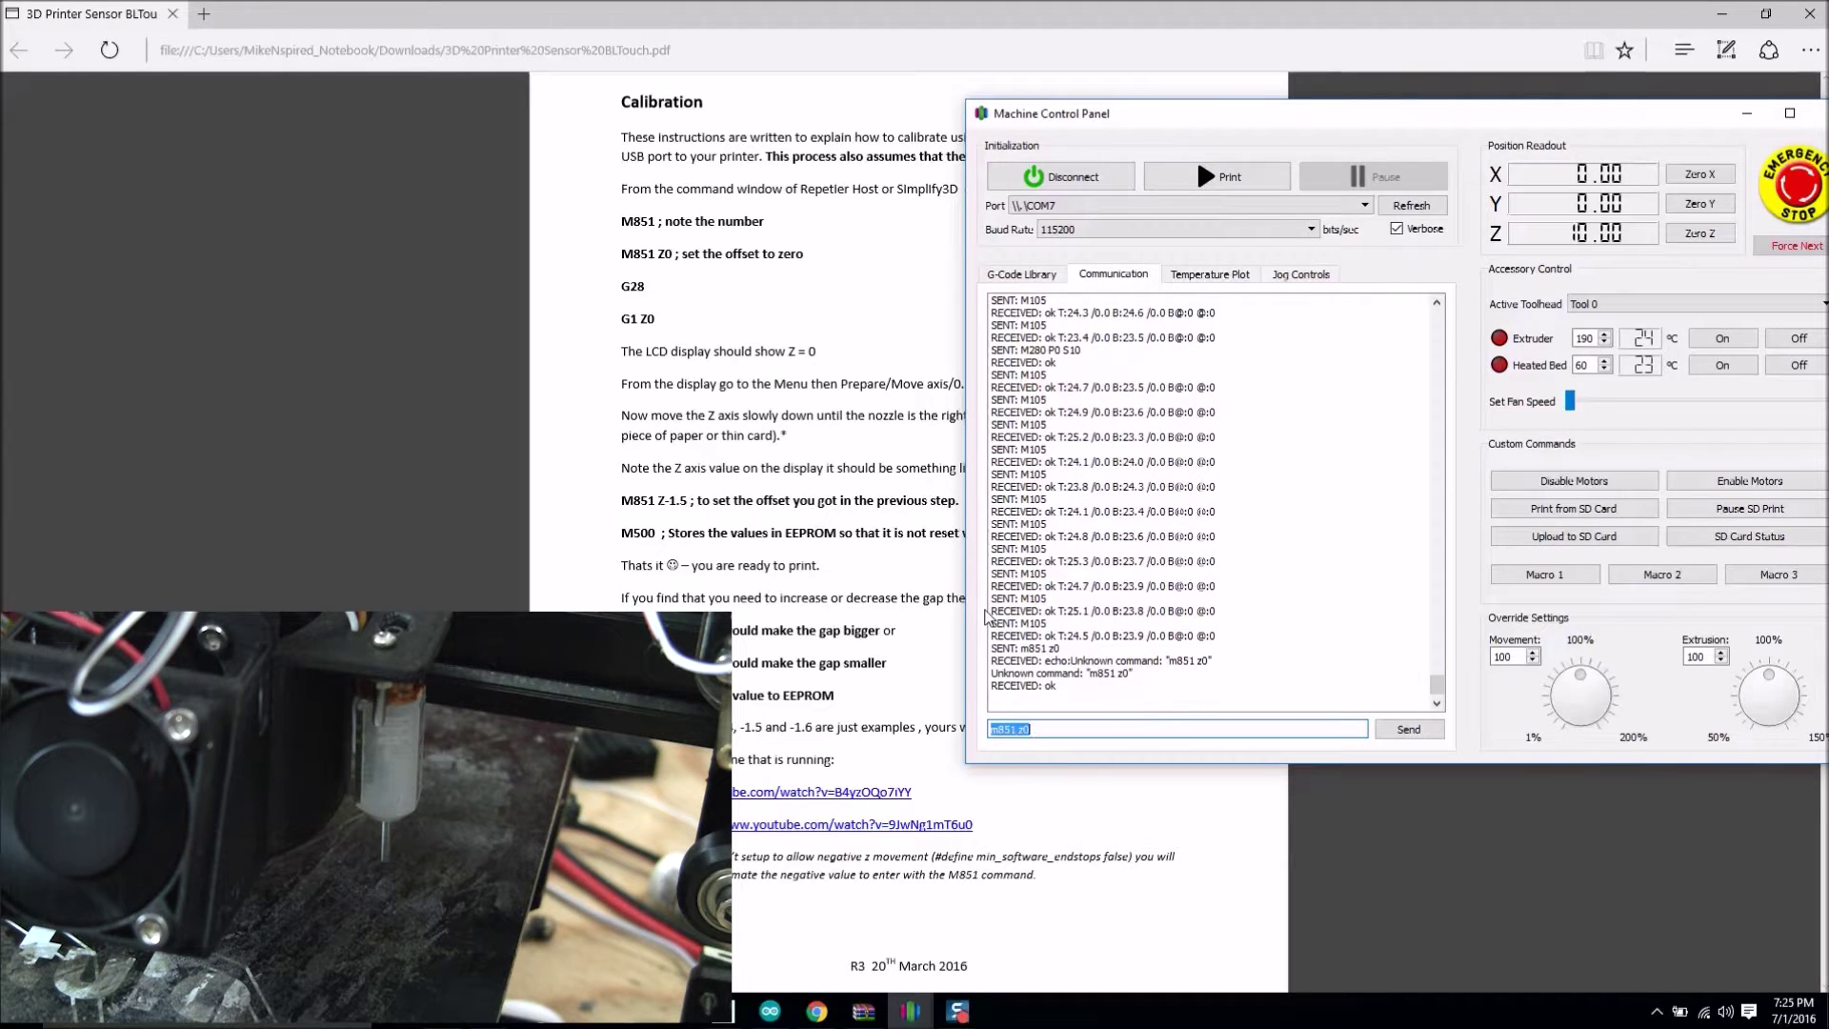
{"action": "key", "text": "End"}
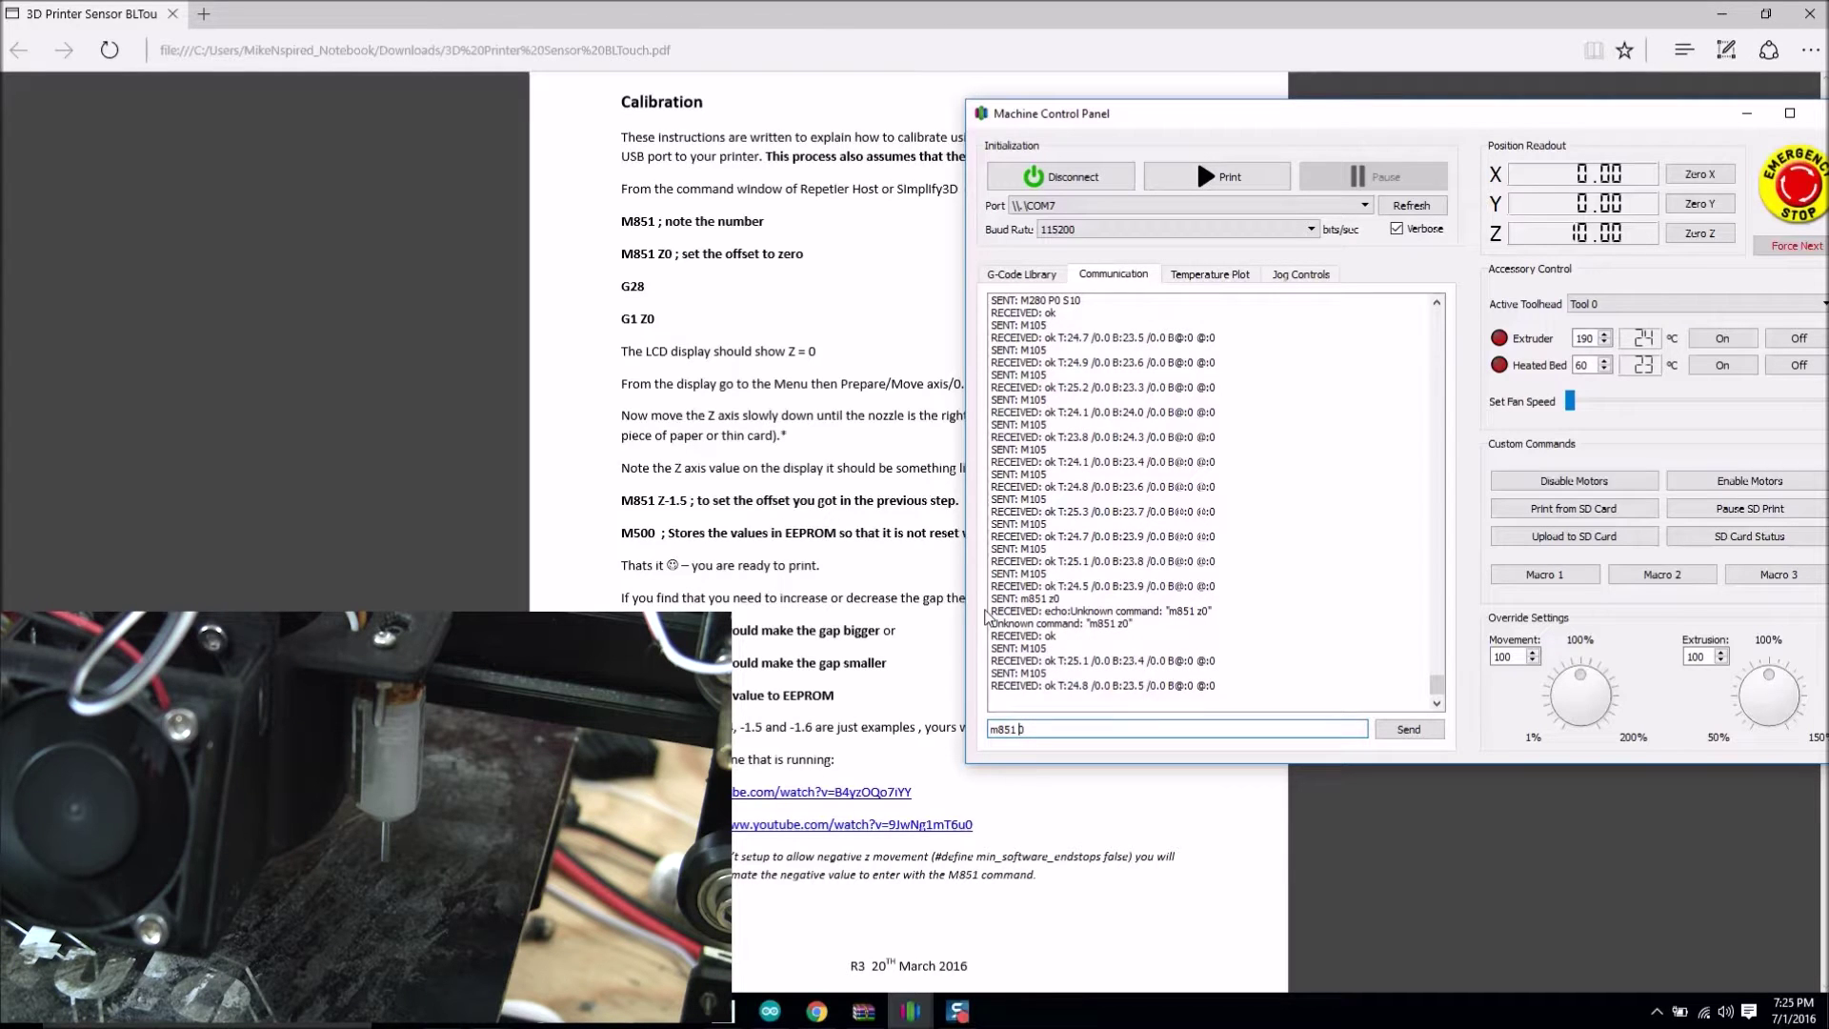
{"action": "type", "text": "z"}
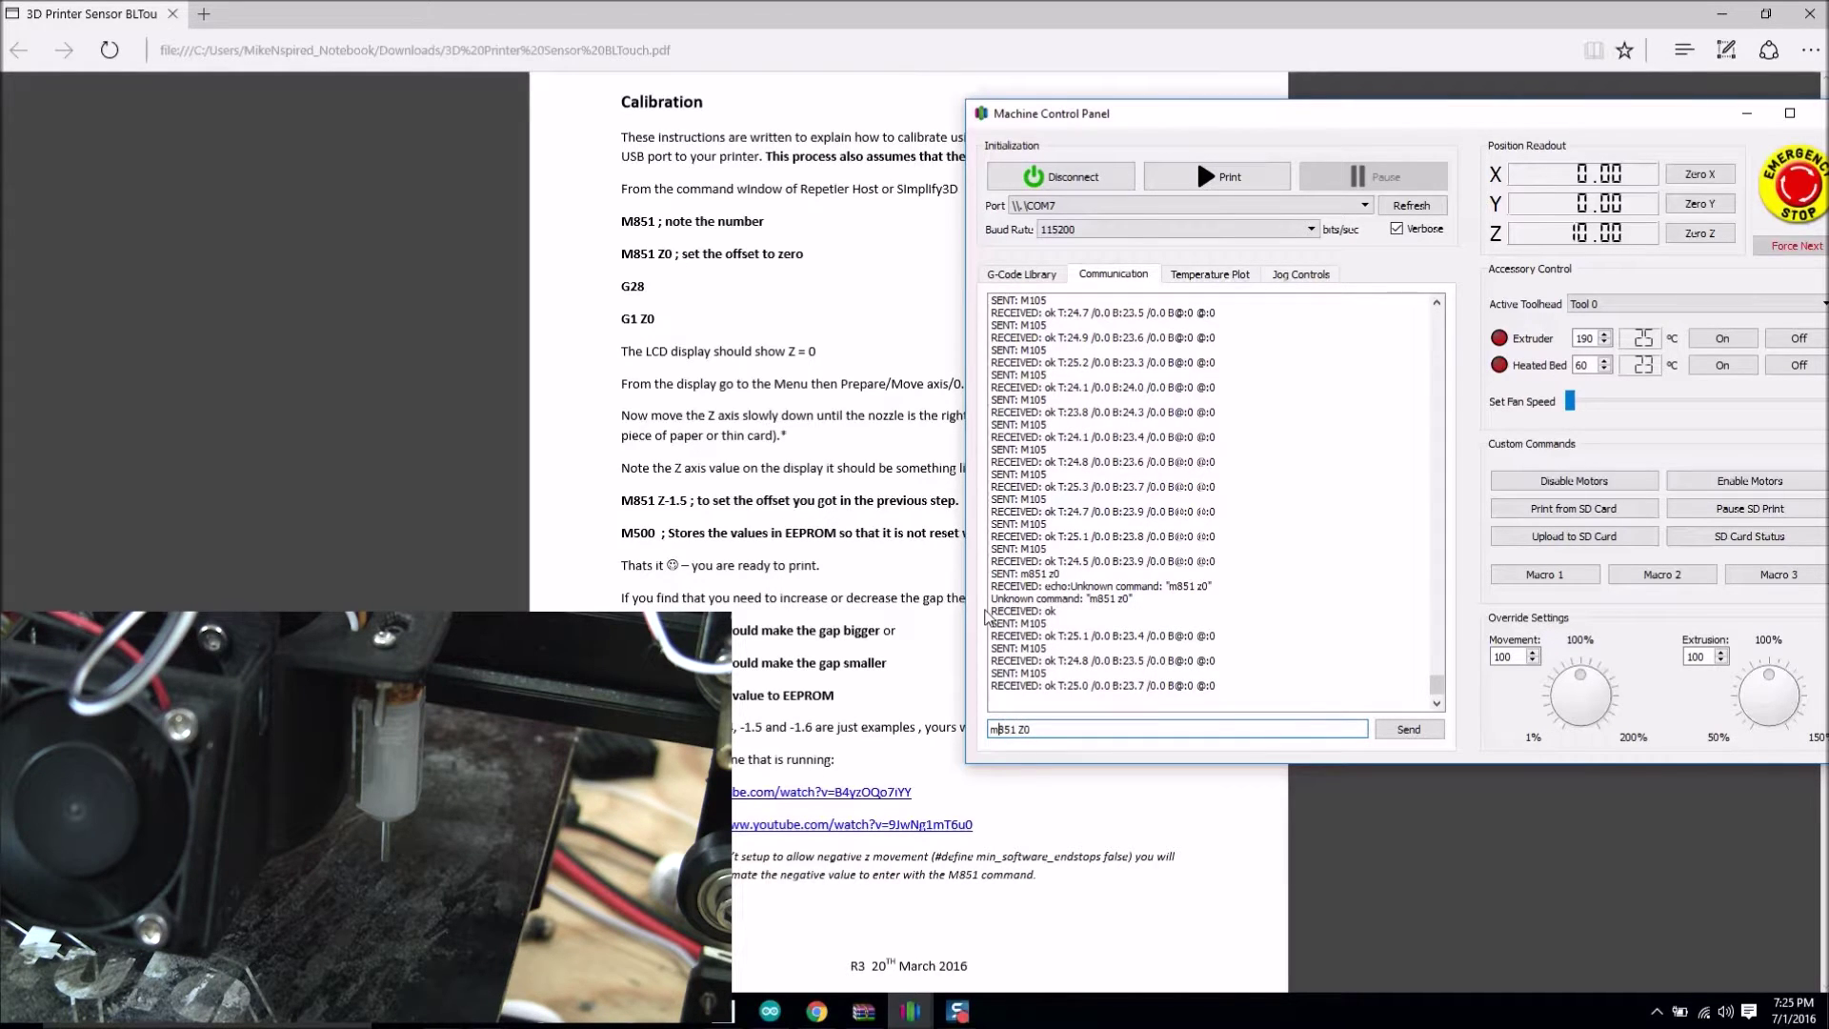
{"action": "key", "text": "BackSpace"}
{"action": "type", "text": "M"}
{"action": "key", "text": "Return"}
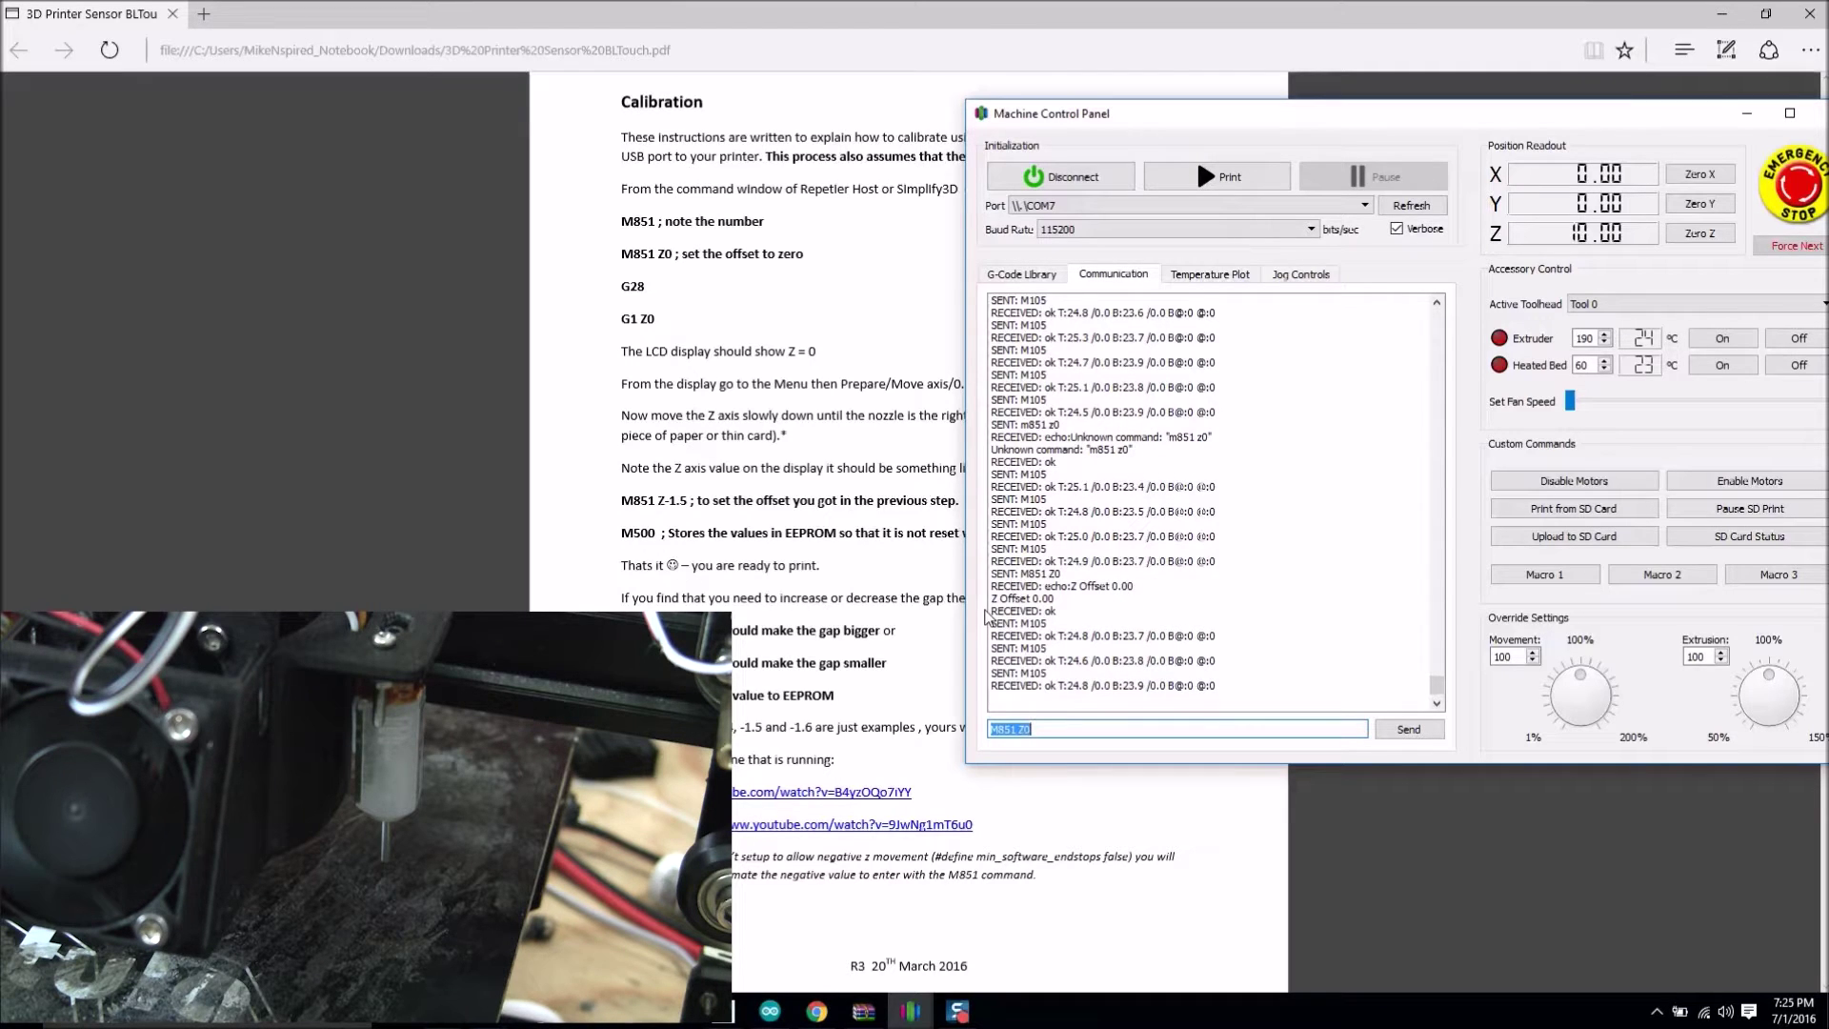
{"action": "left_click_drag", "start_coordinate": [1098, 561], "coordinate": [1088, 561]}
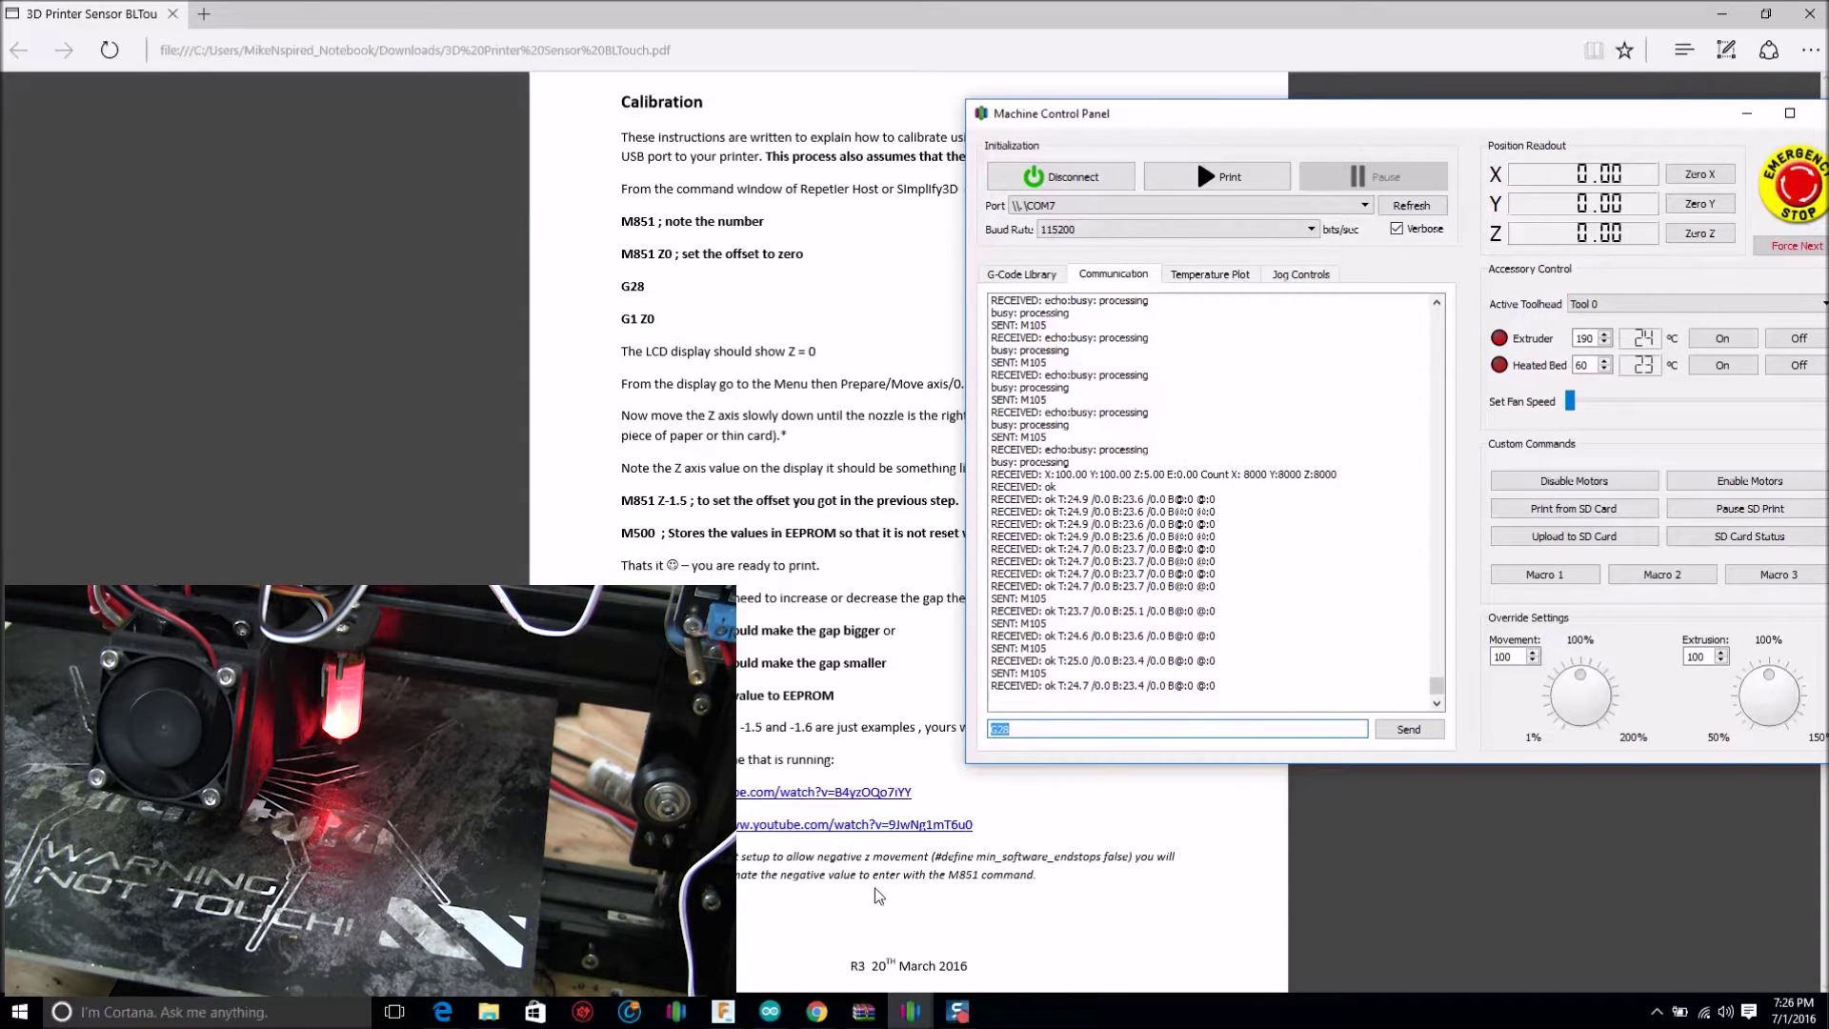
Replace the G28 command with G1 Z0 and send it to drop the nozzle to Z 0
{"action": "key", "text": "End"}
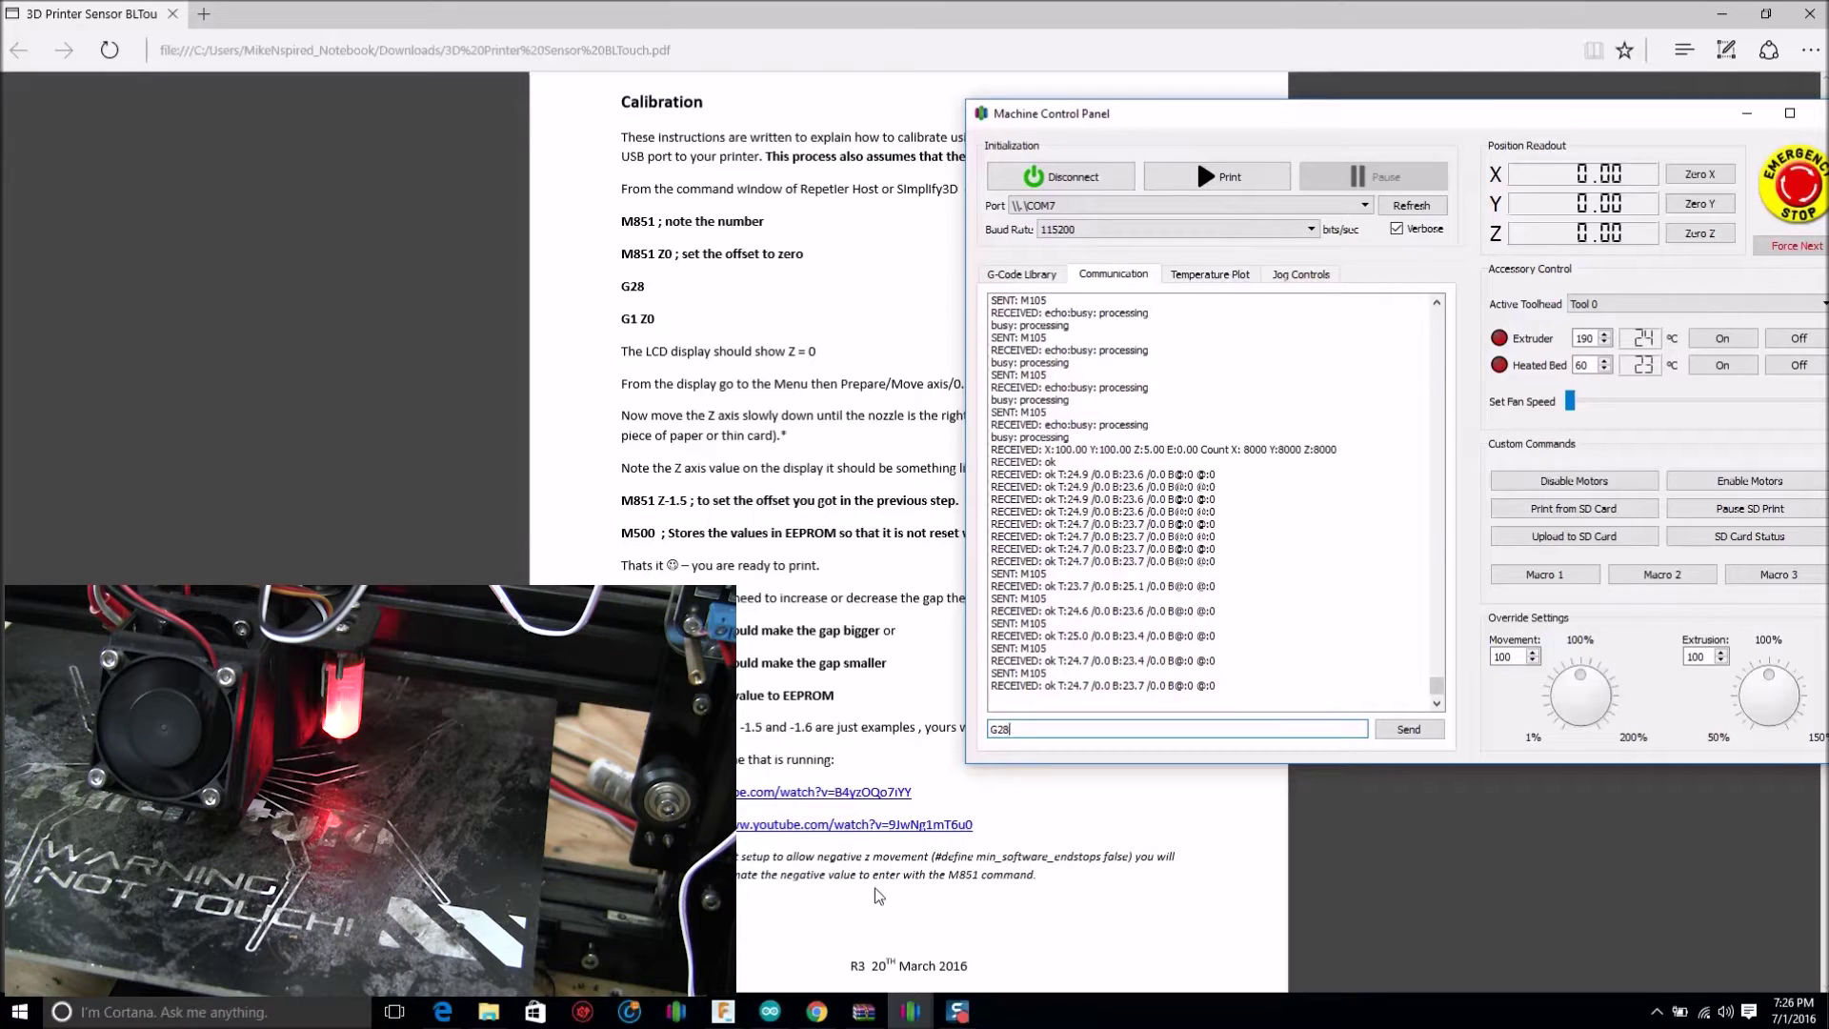
{"action": "type", "text": "1 "}
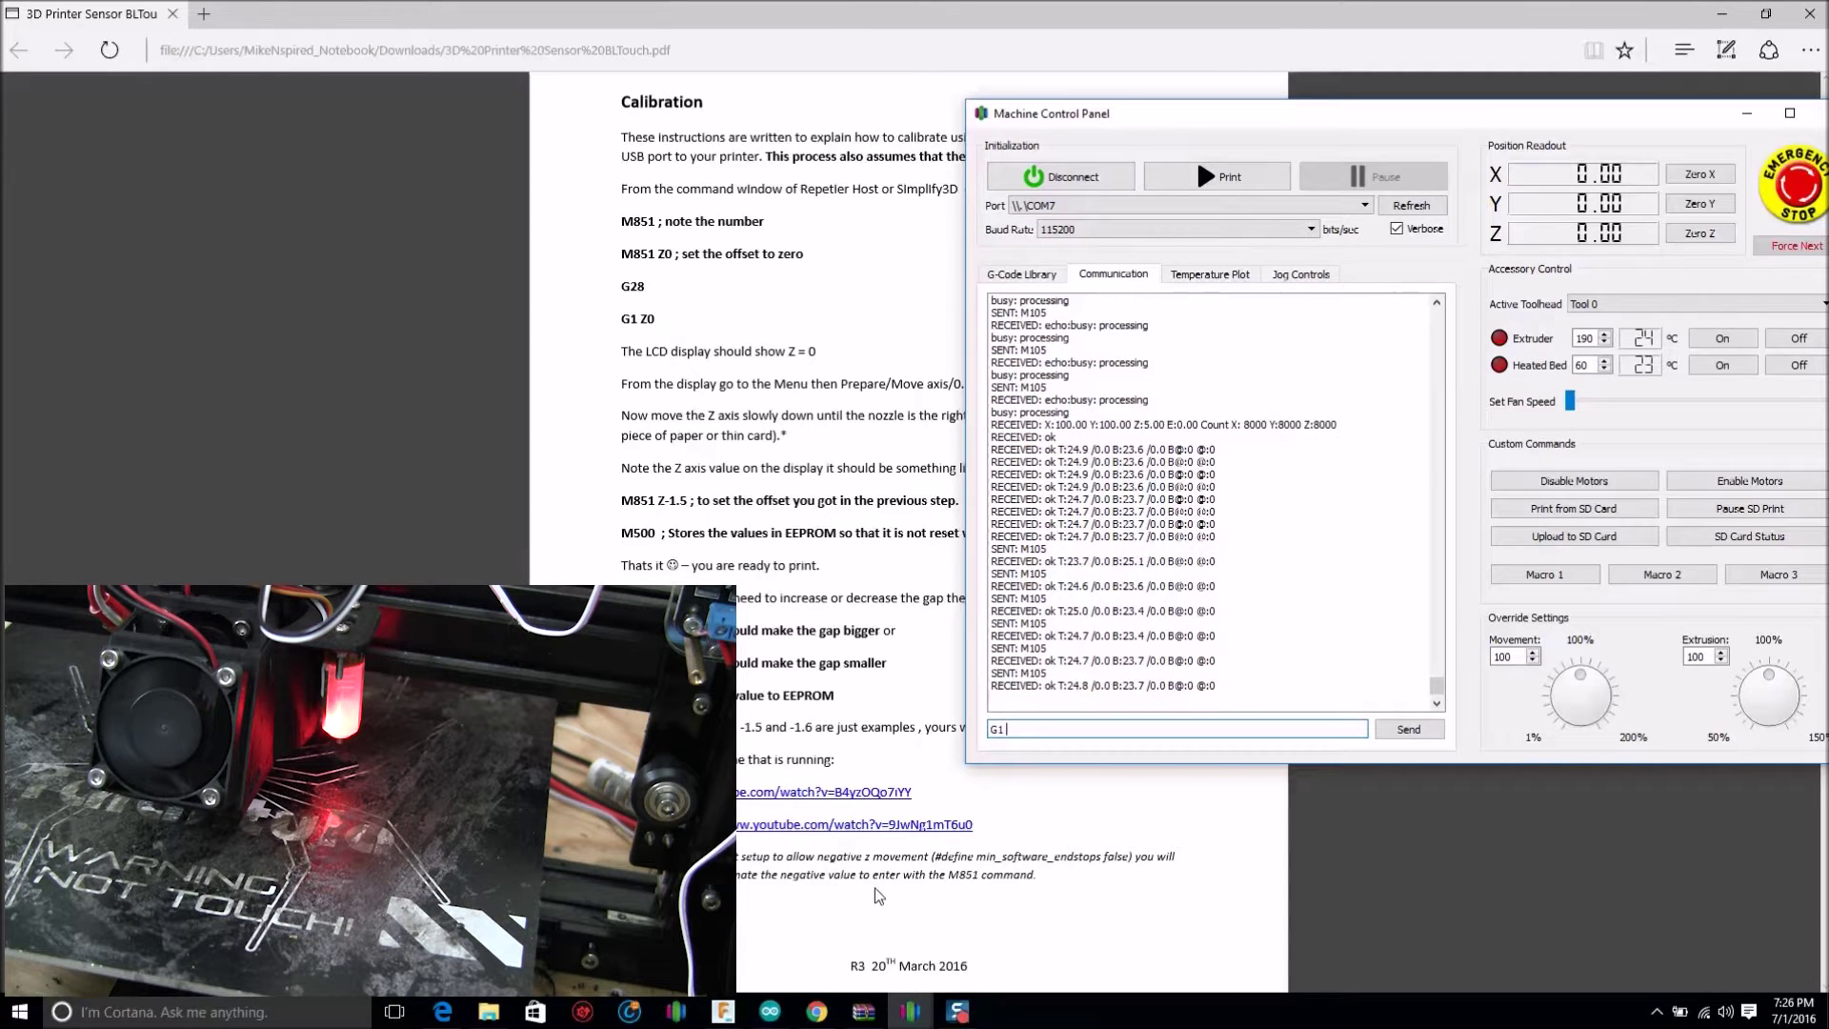
{"action": "type", "text": "Z0"}
{"action": "key", "text": "Return"}
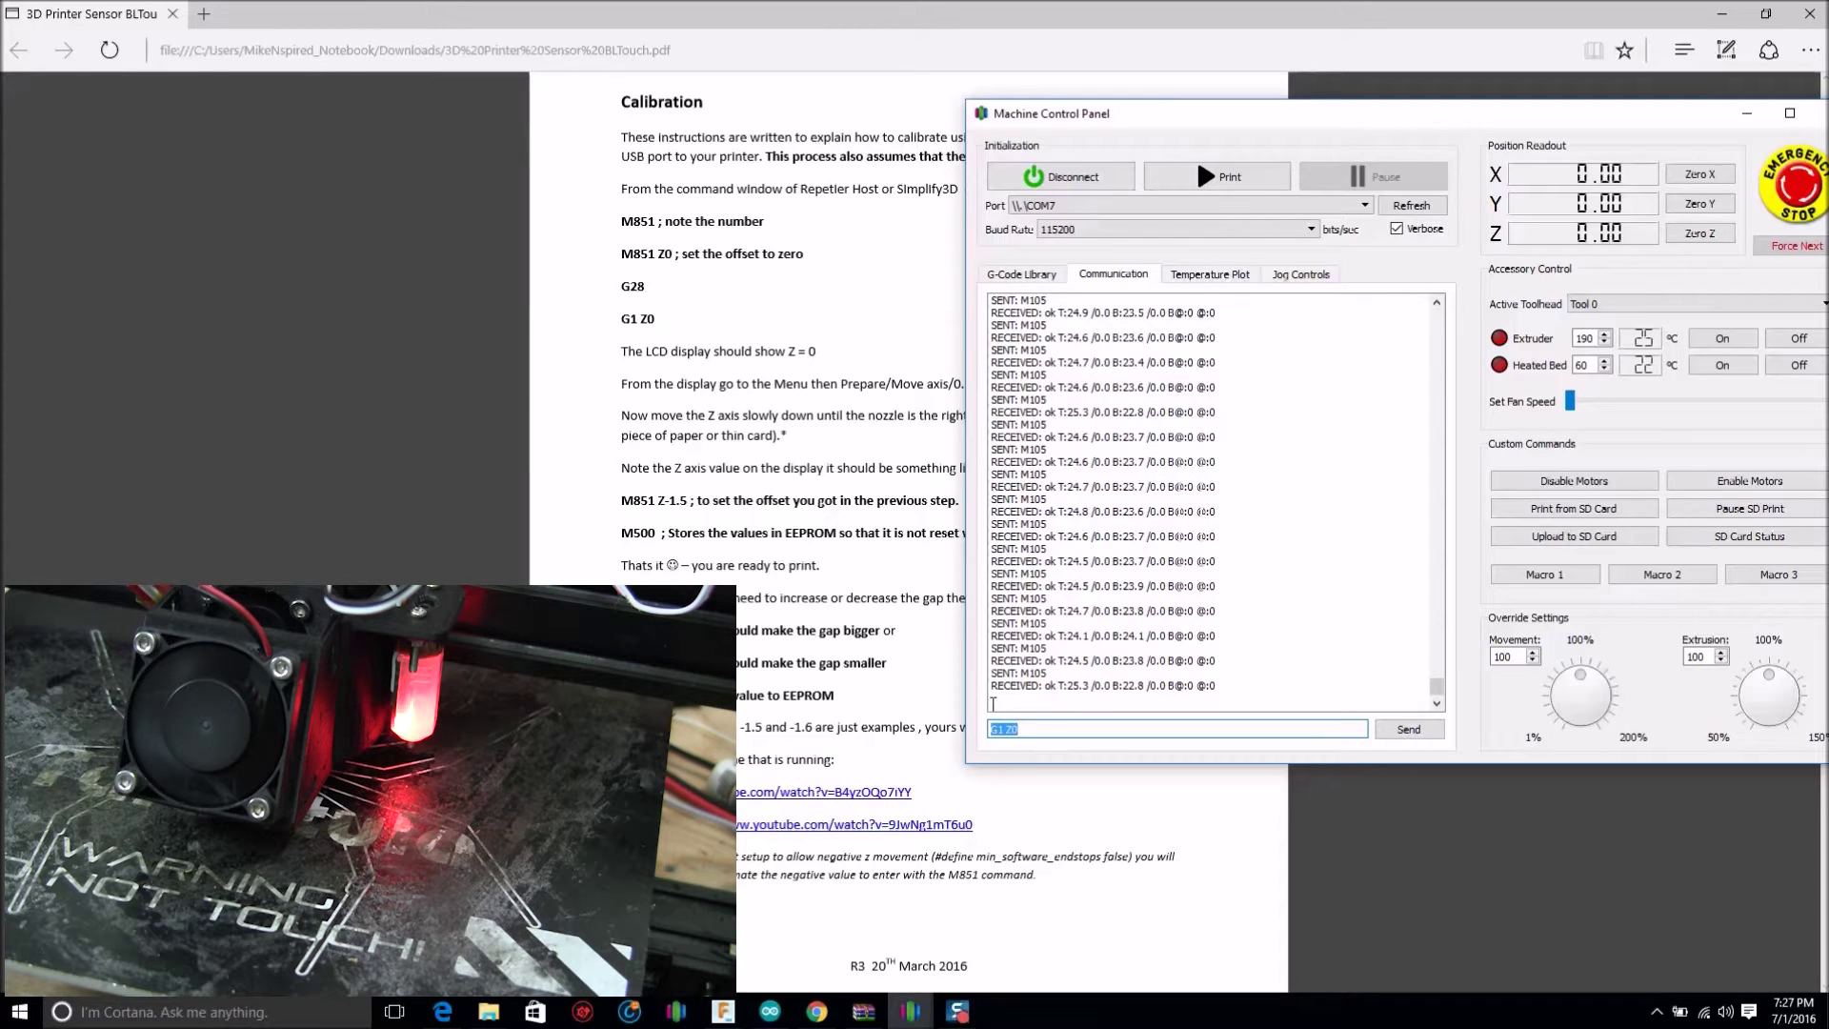
Clear the previous command from the entry and move the control window left and down
{"action": "left_click", "coordinate": [993, 703]}
{"action": "key", "text": "BackSpace"}
{"action": "key", "text": "BackSpace"}
{"action": "key", "text": "BackSpace"}
{"action": "key", "text": "BackSpace"}
{"action": "key", "text": "BackSpace"}
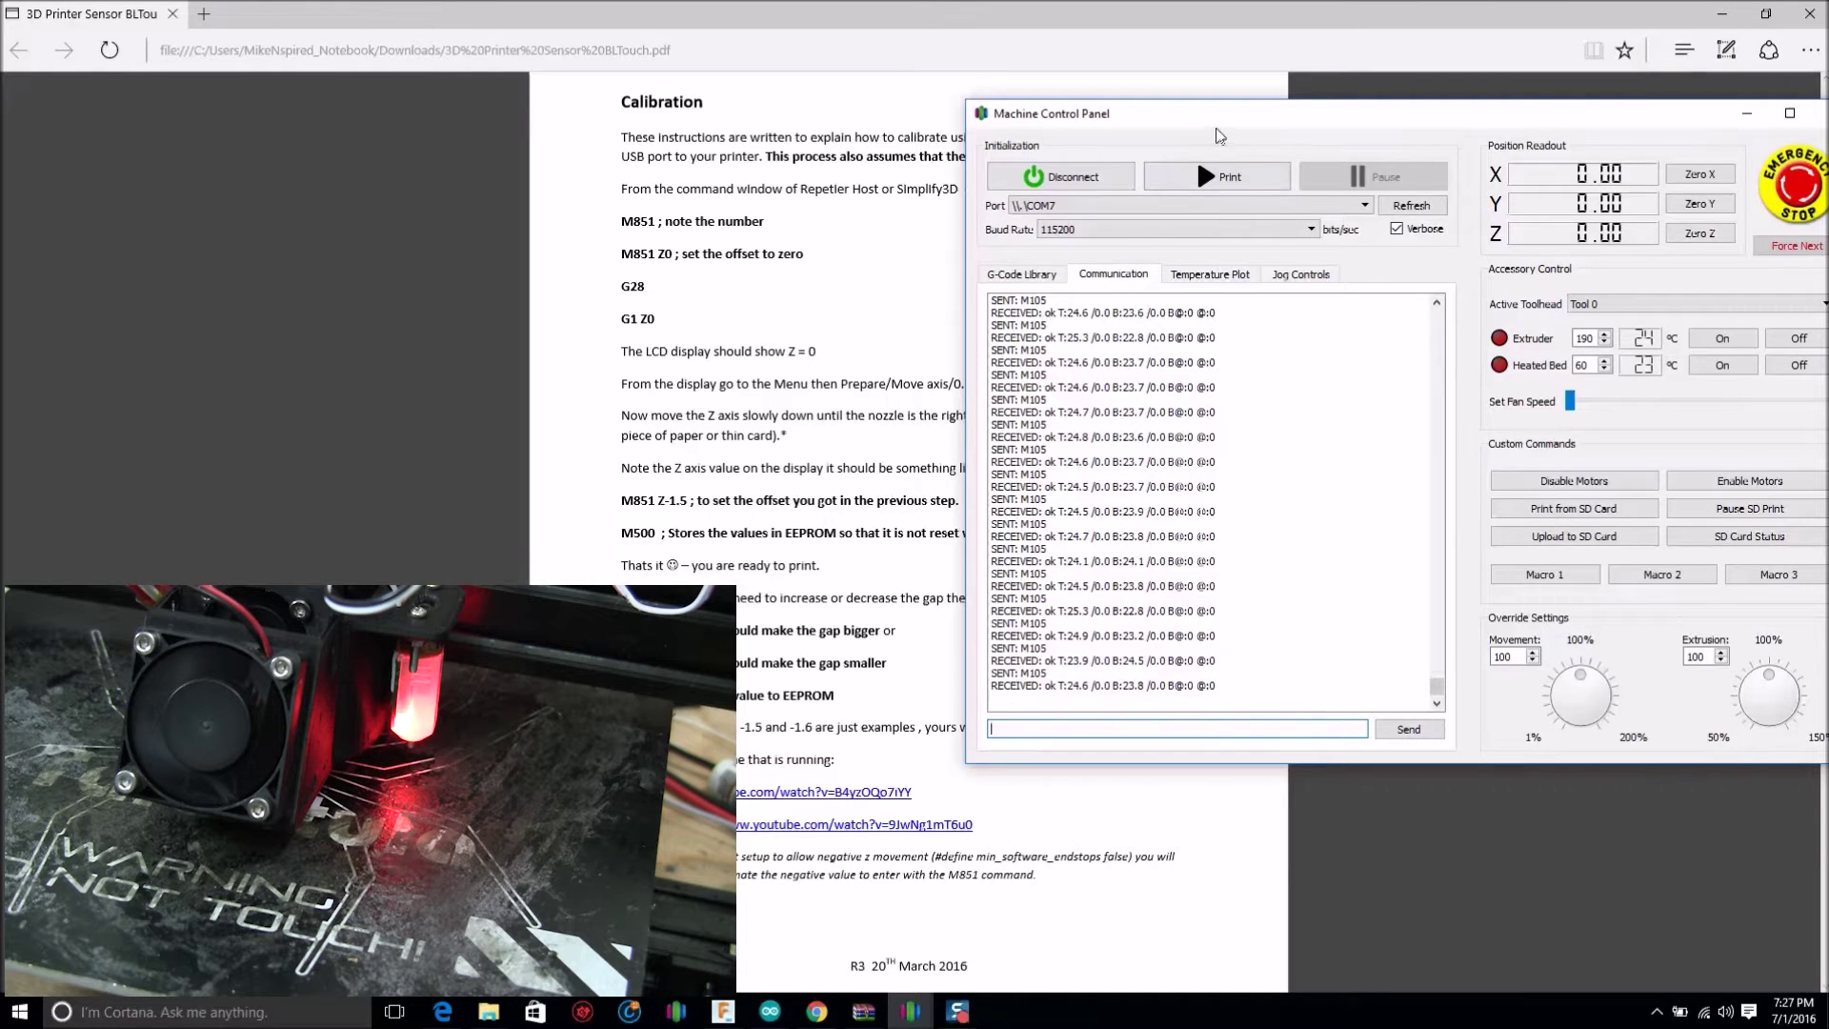
{"action": "left_click_drag", "start_coordinate": [1229, 124], "coordinate": [1155, 137]}
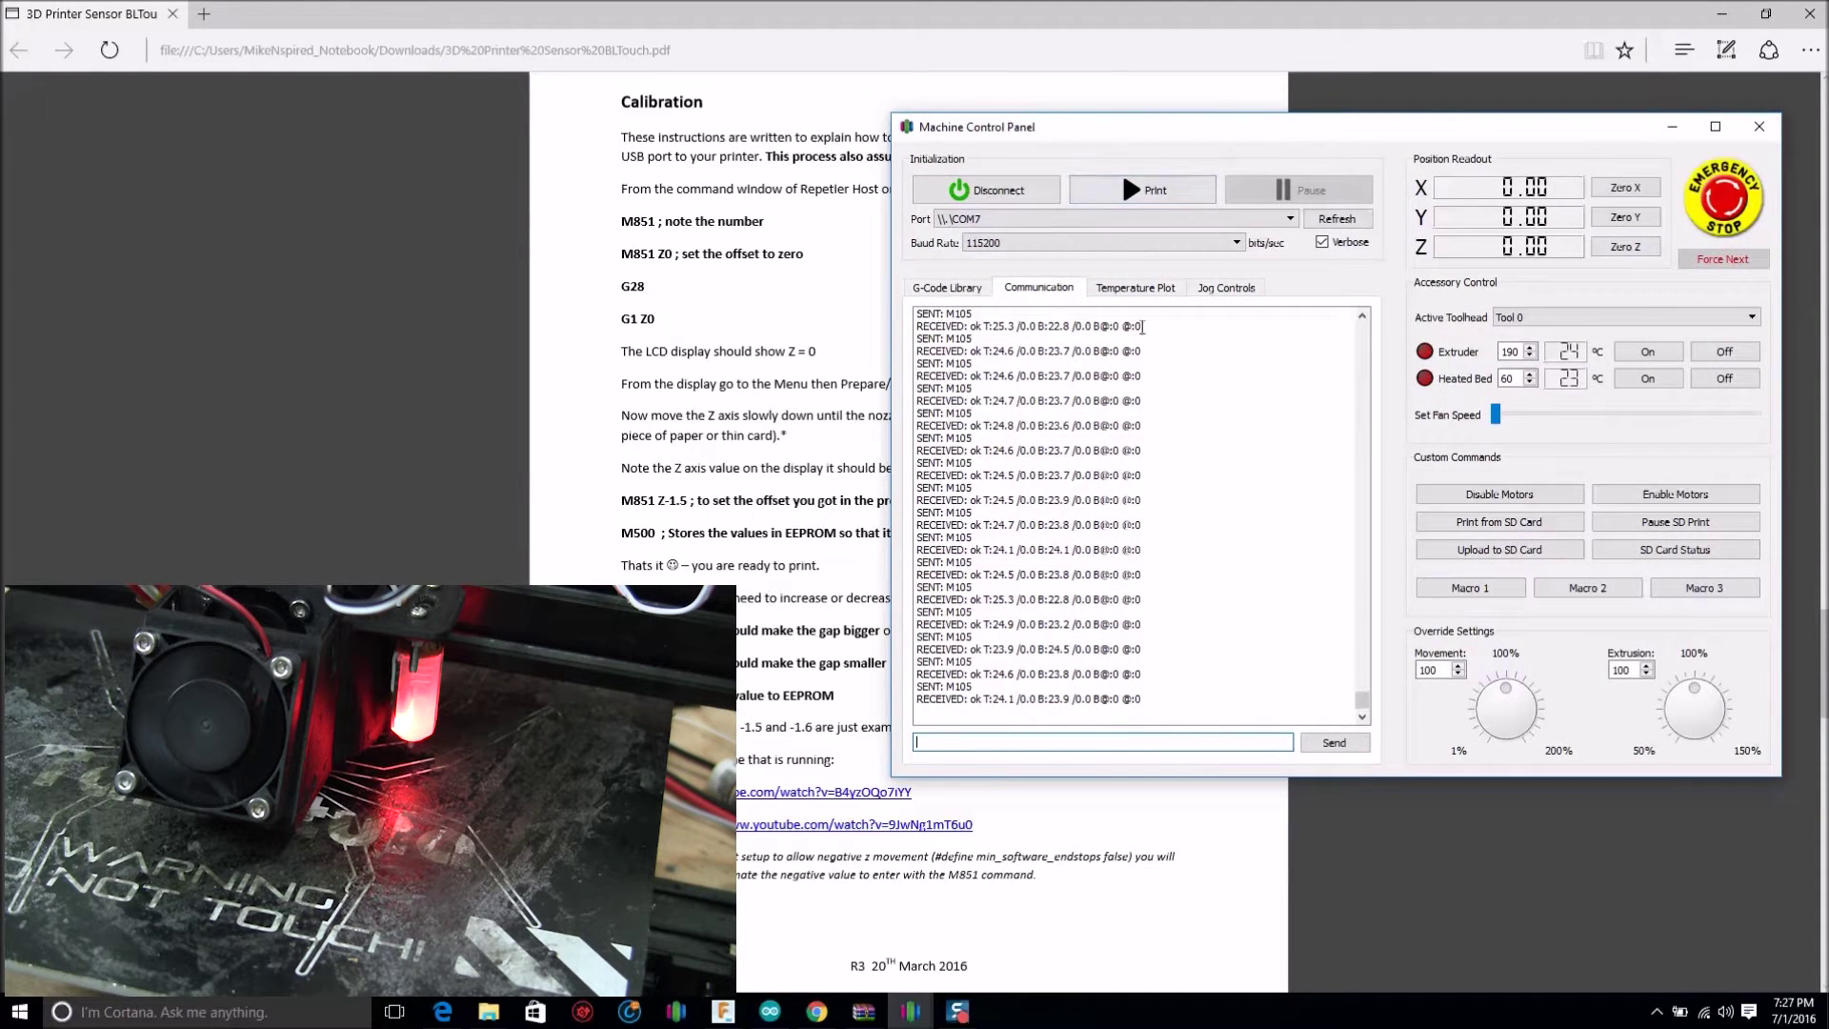
Jog the nozzle down in 1 mm steps and up 1 mm once to Z -2.00, then return to the log
{"action": "left_click", "coordinate": [1235, 289]}
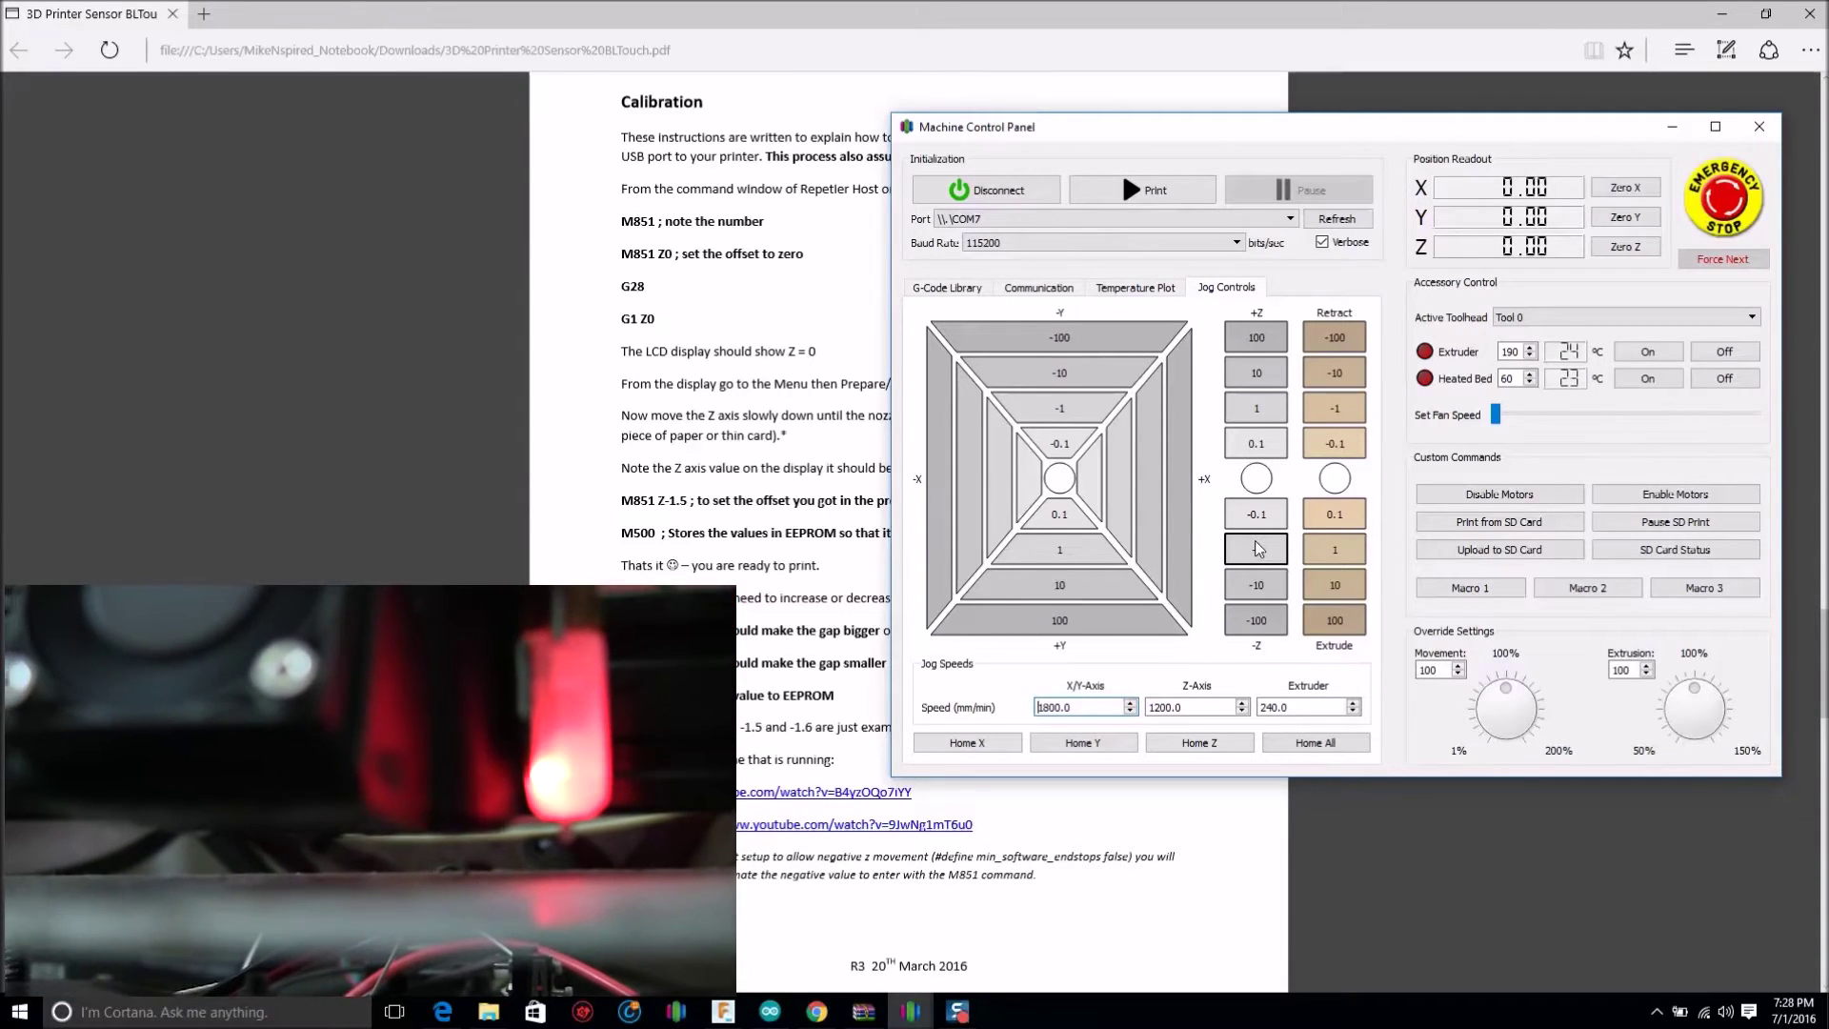
{"action": "left_click", "coordinate": [1259, 548]}
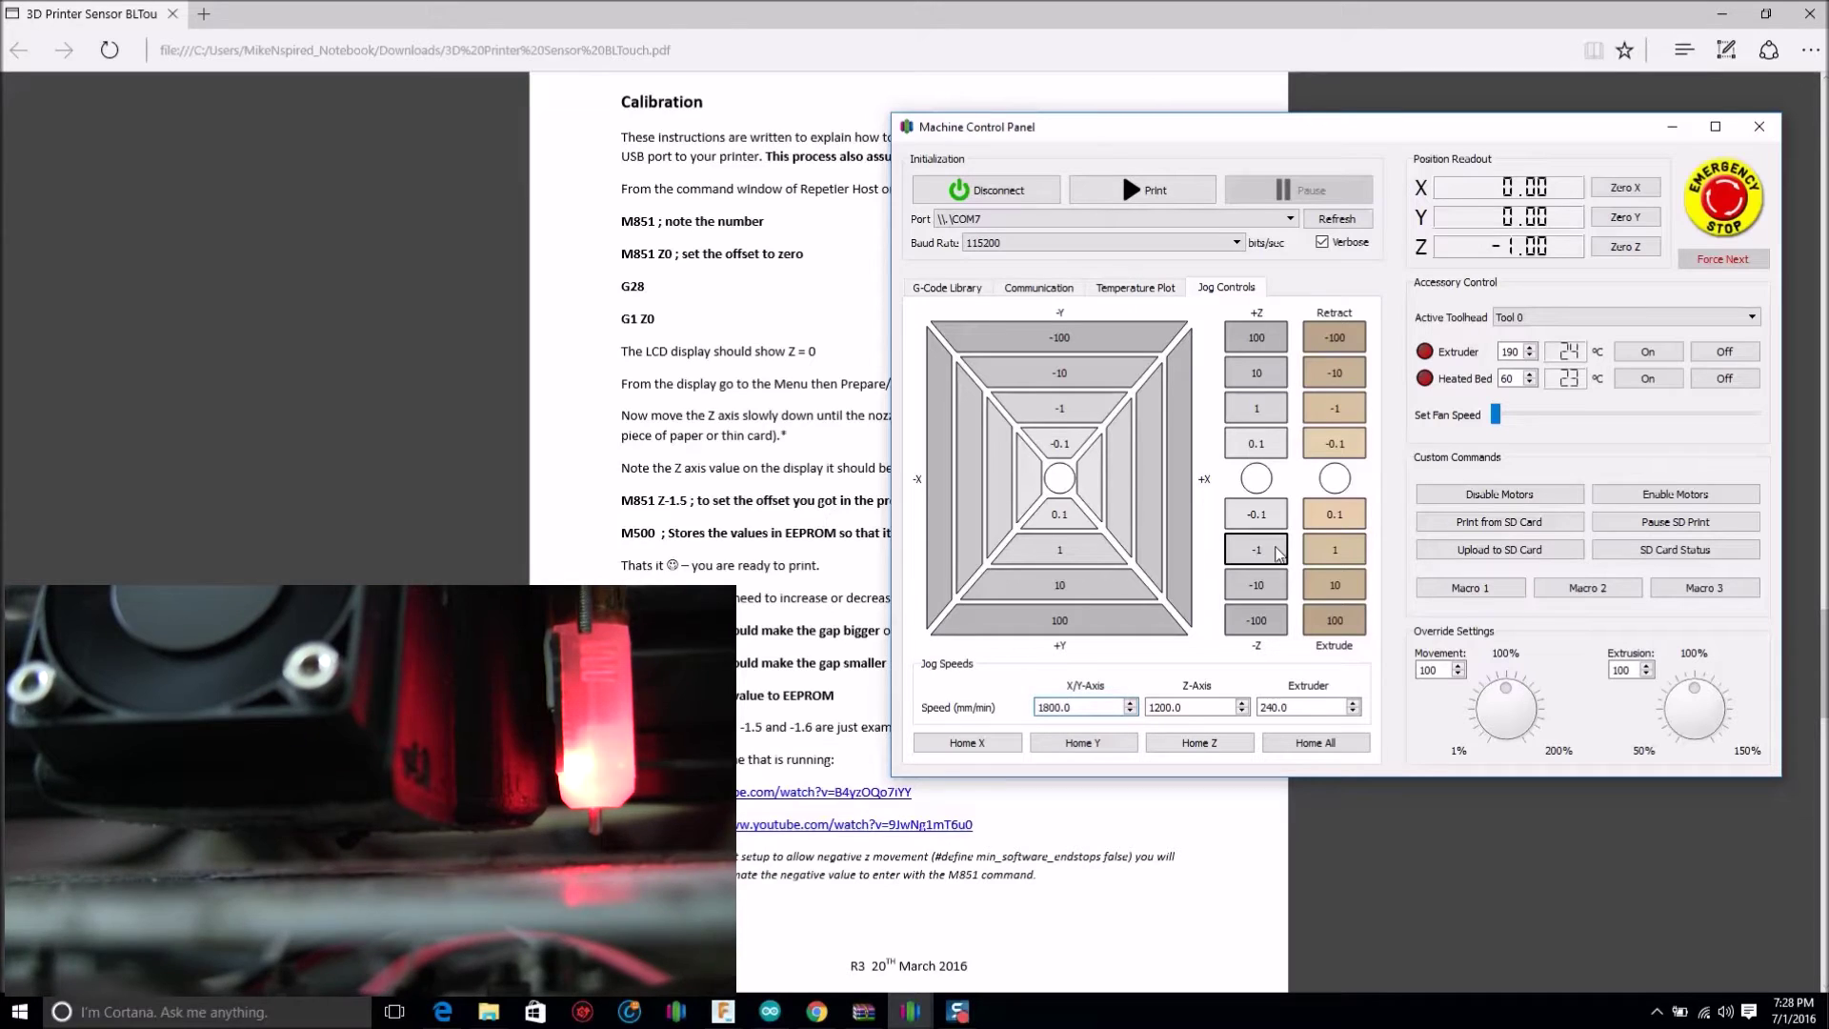
{"action": "left_click", "coordinate": [1279, 553]}
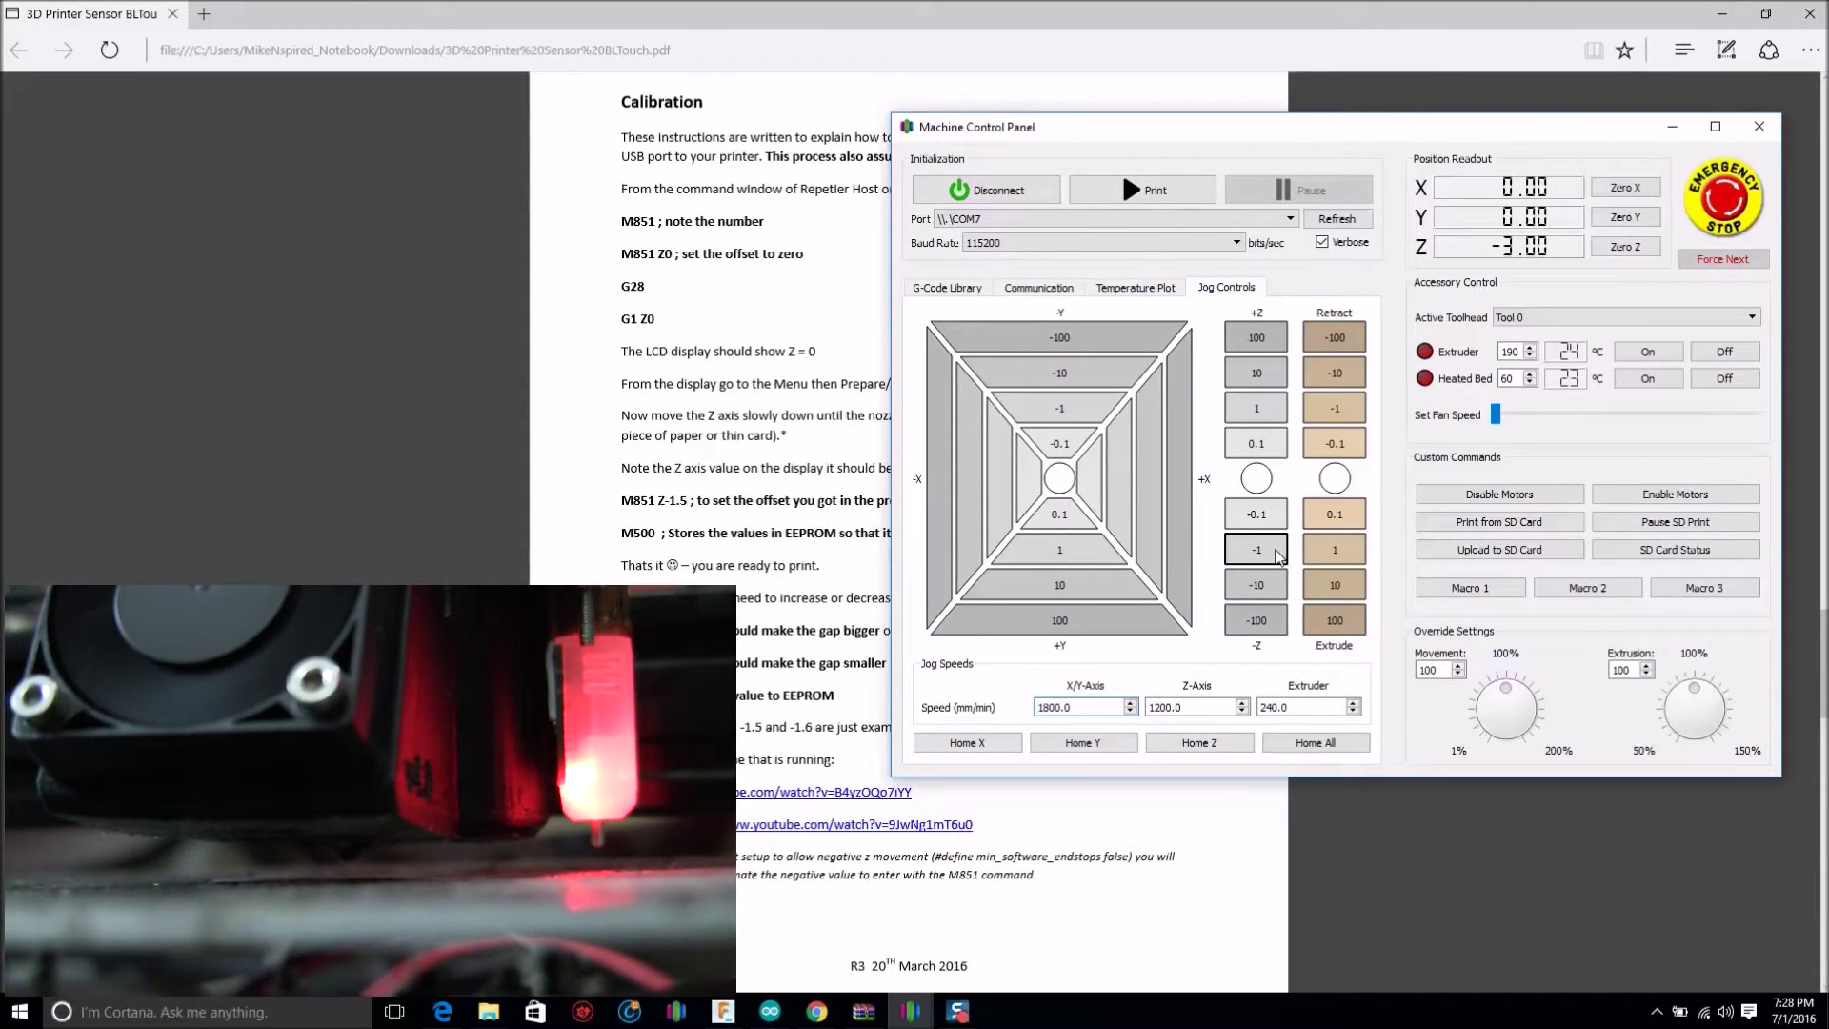
{"action": "left_click", "coordinate": [1317, 552]}
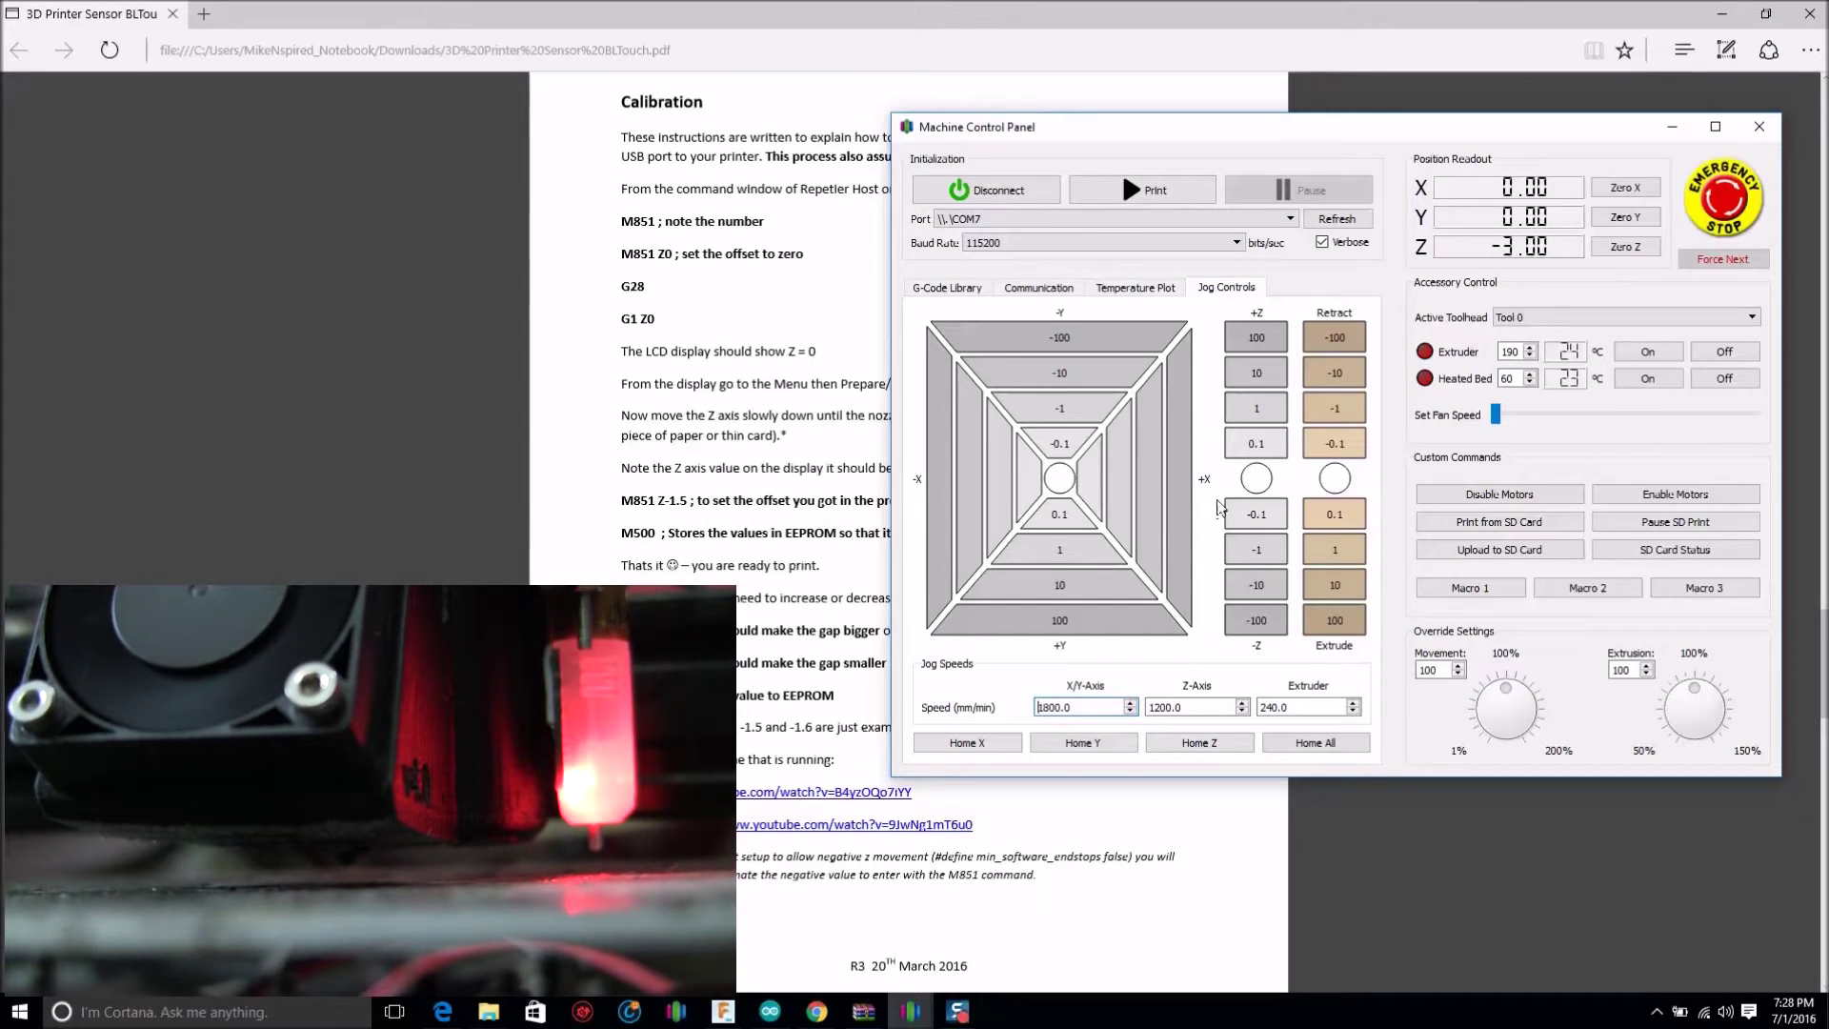
{"action": "left_click", "coordinate": [1267, 410]}
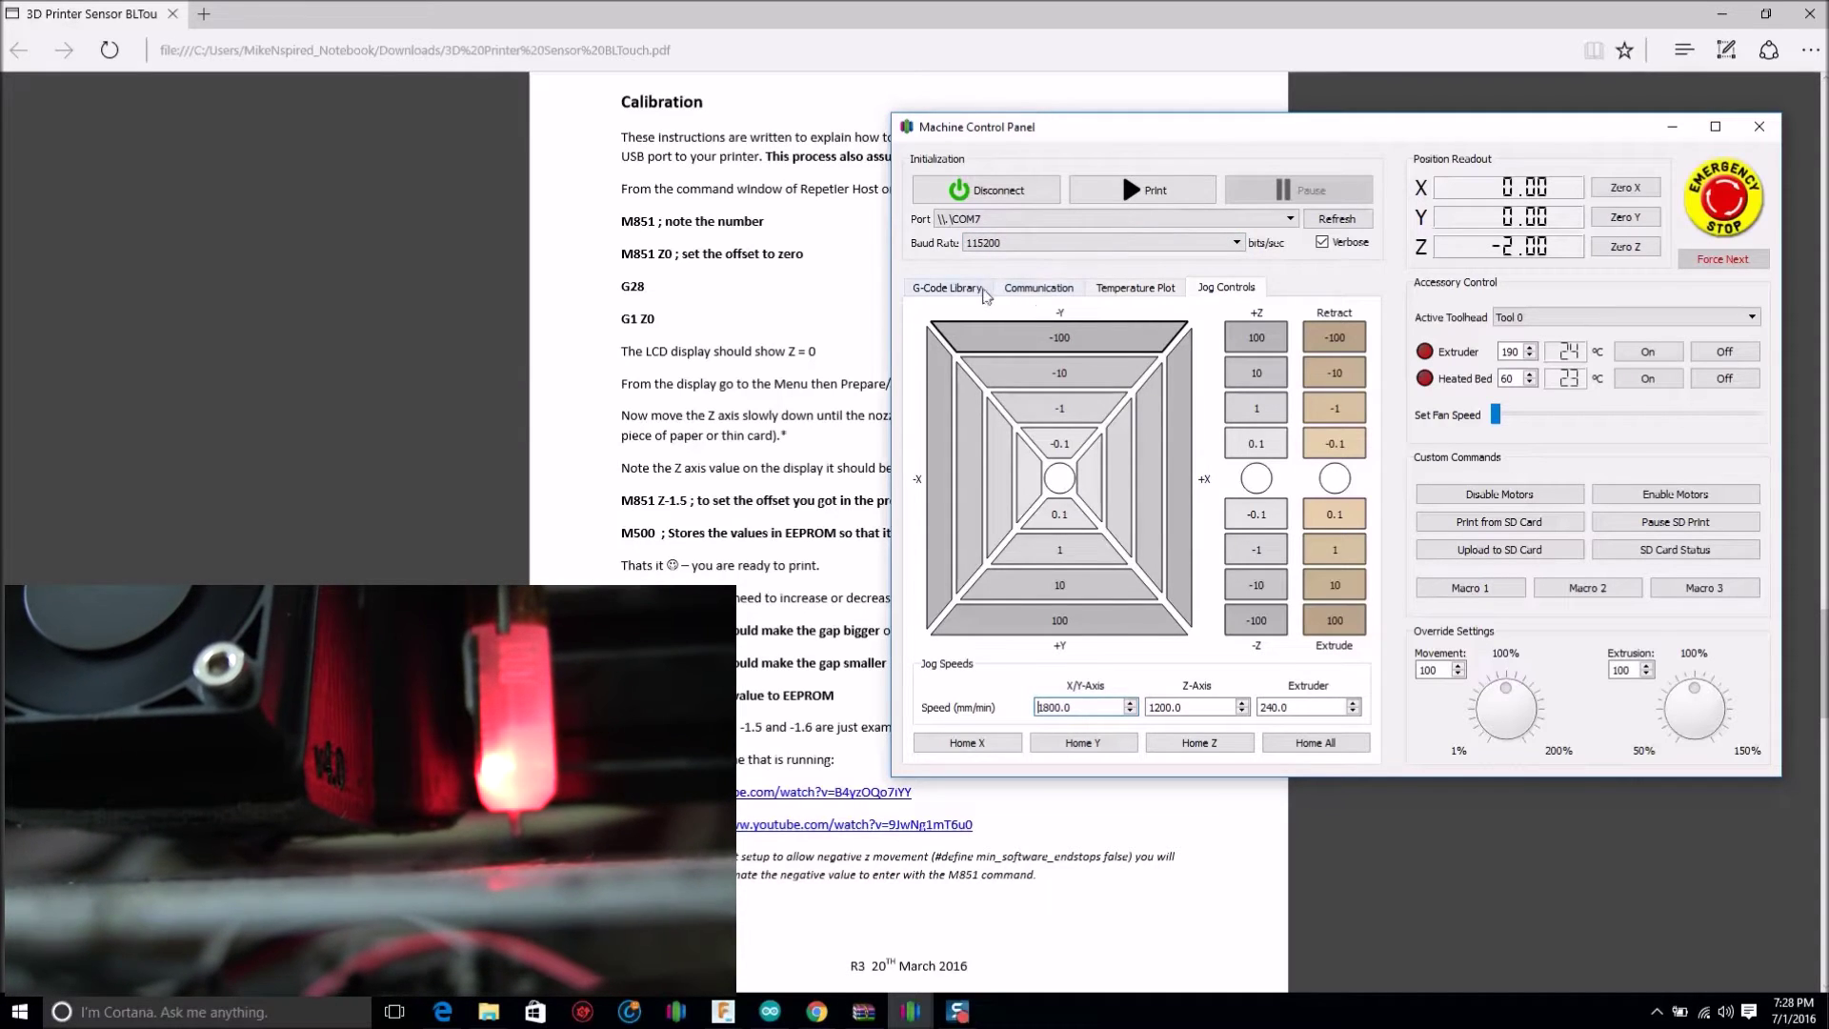
{"action": "left_click", "coordinate": [983, 290]}
{"action": "left_click", "coordinate": [1038, 288]}
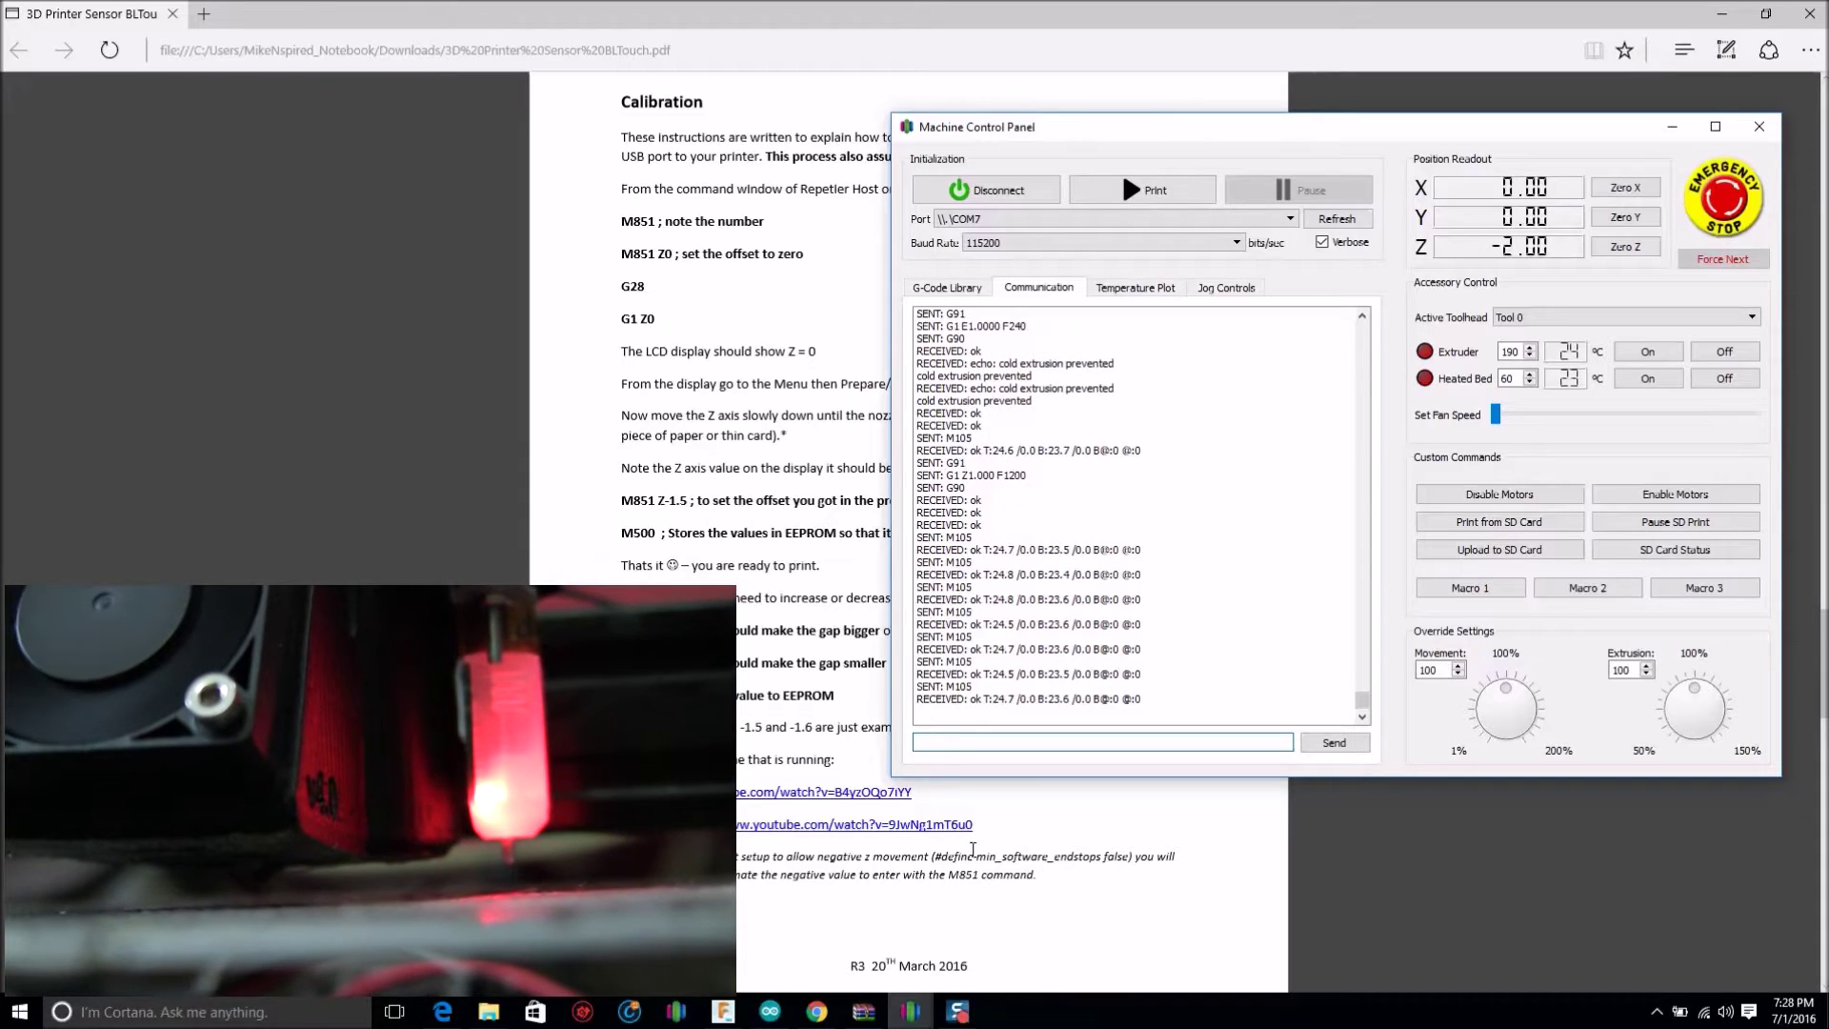
Send G1 Z0, then jog the nozzle down 1 mm twice to Z -2.00
{"action": "type", "text": "G1"}
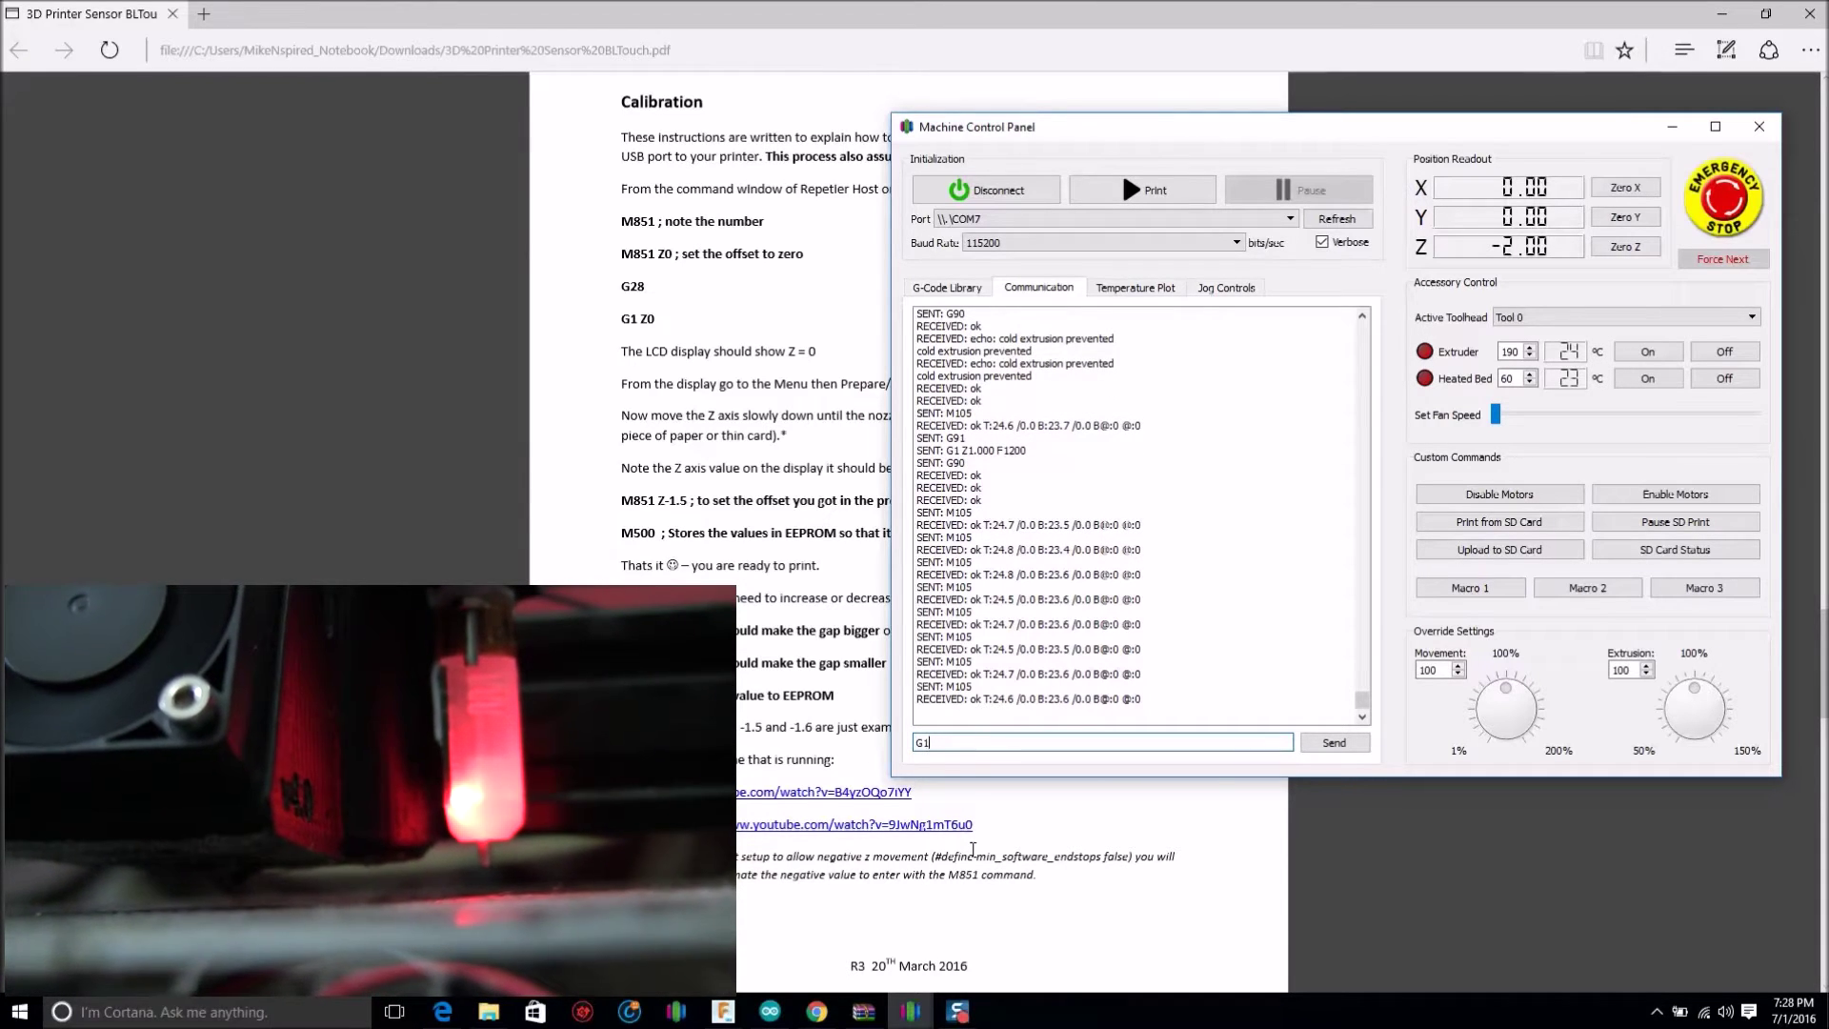
{"action": "type", "text": " Z0"}
{"action": "key", "text": "Return"}
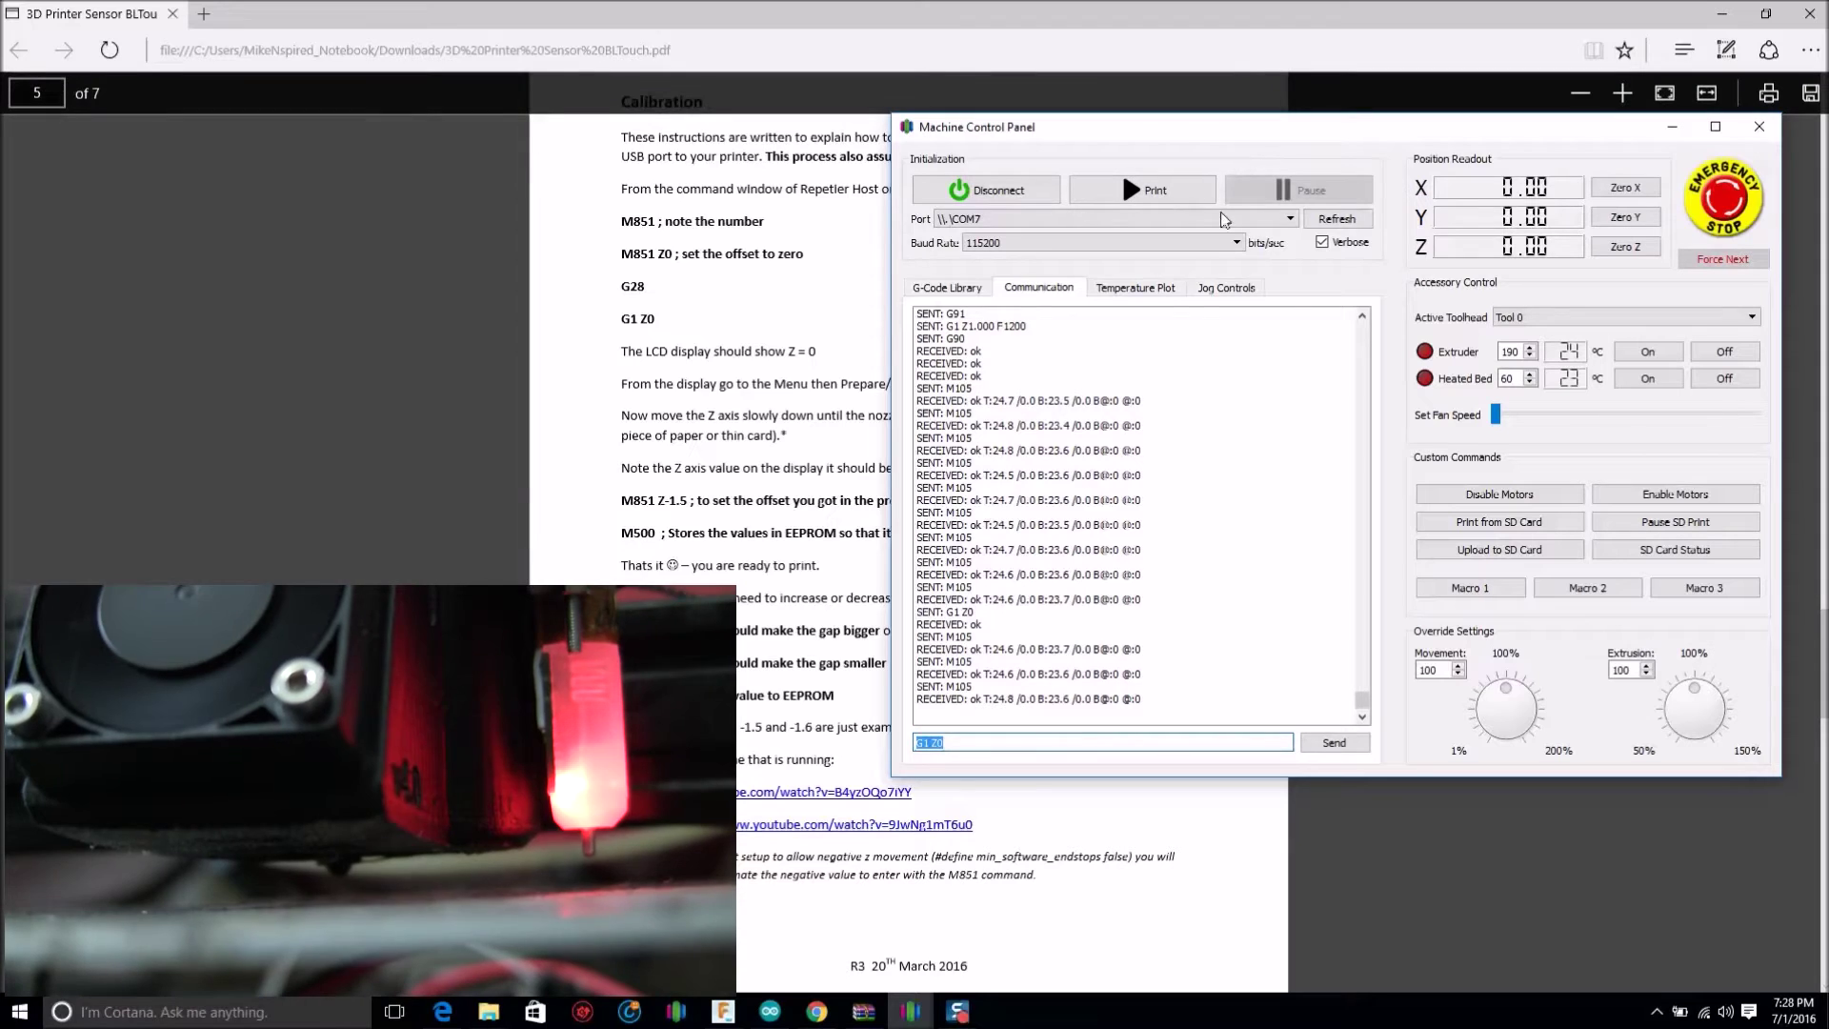
{"action": "left_click", "coordinate": [1227, 287]}
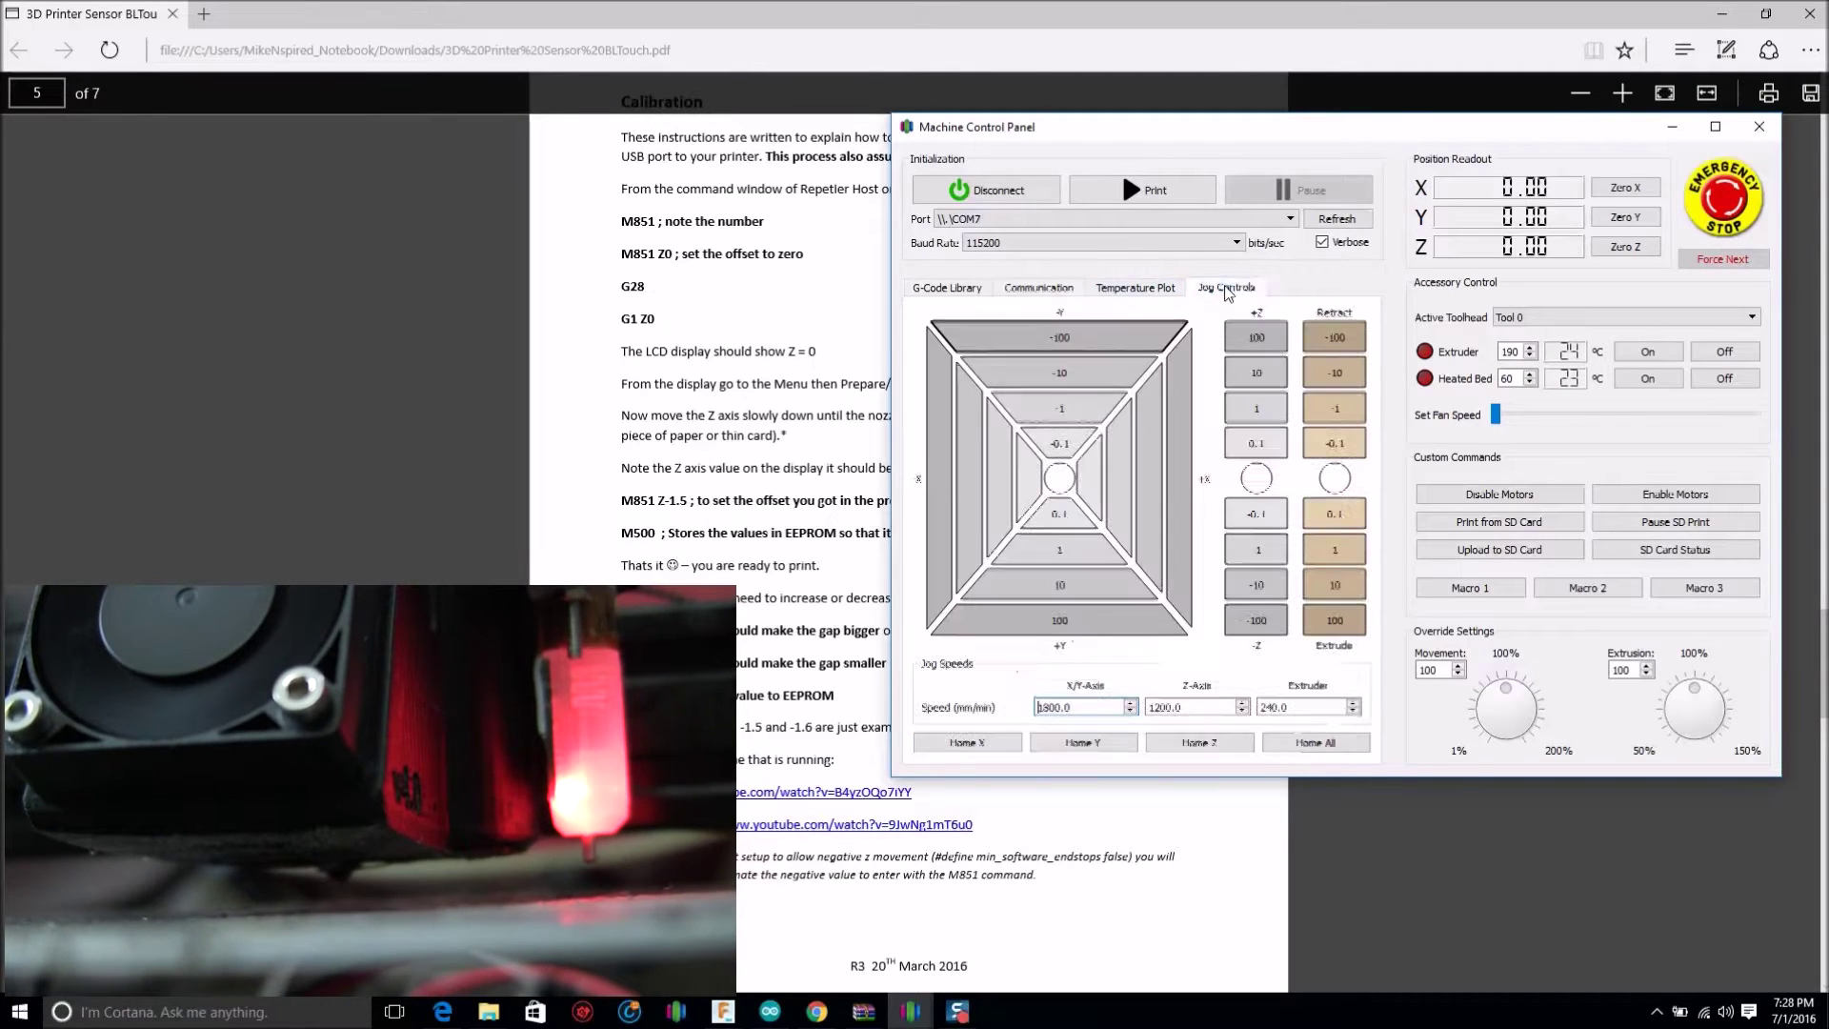
{"action": "left_click", "coordinate": [1257, 549]}
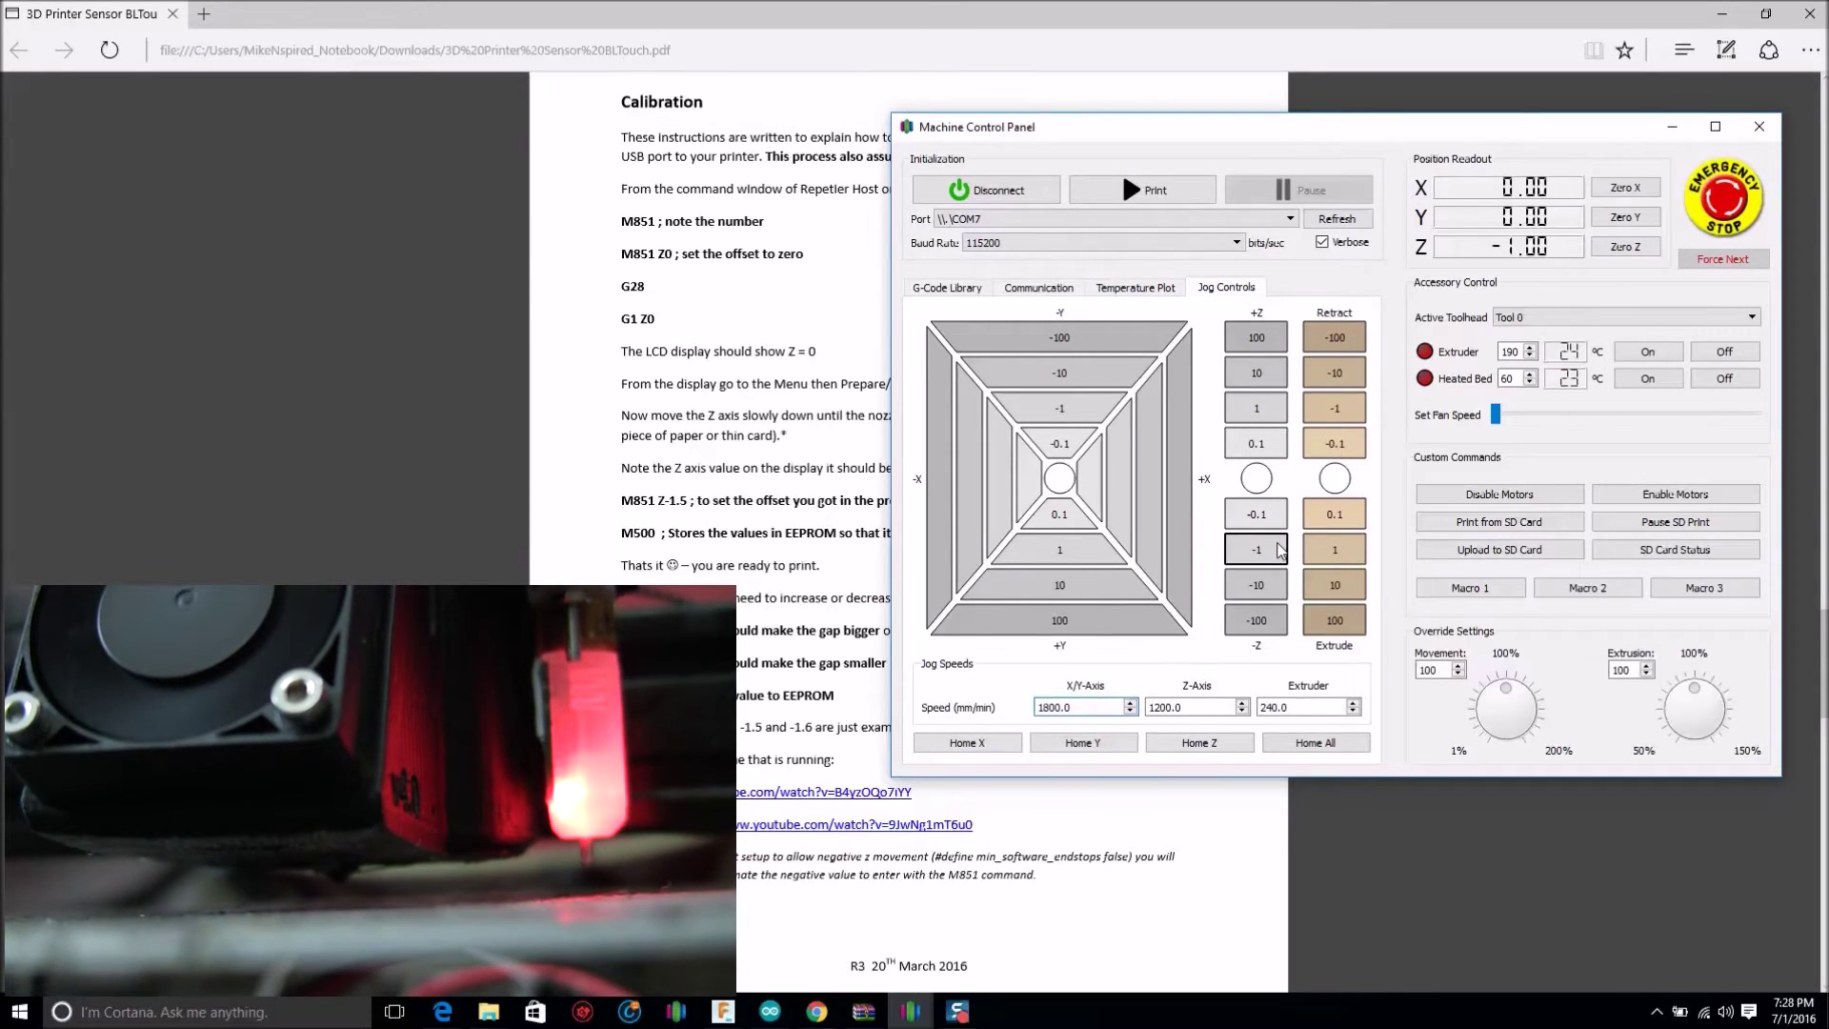
{"action": "left_click", "coordinate": [1257, 549]}
Return to the Communication log and clear the leftover text in the command entry
{"action": "left_click", "coordinate": [976, 287]}
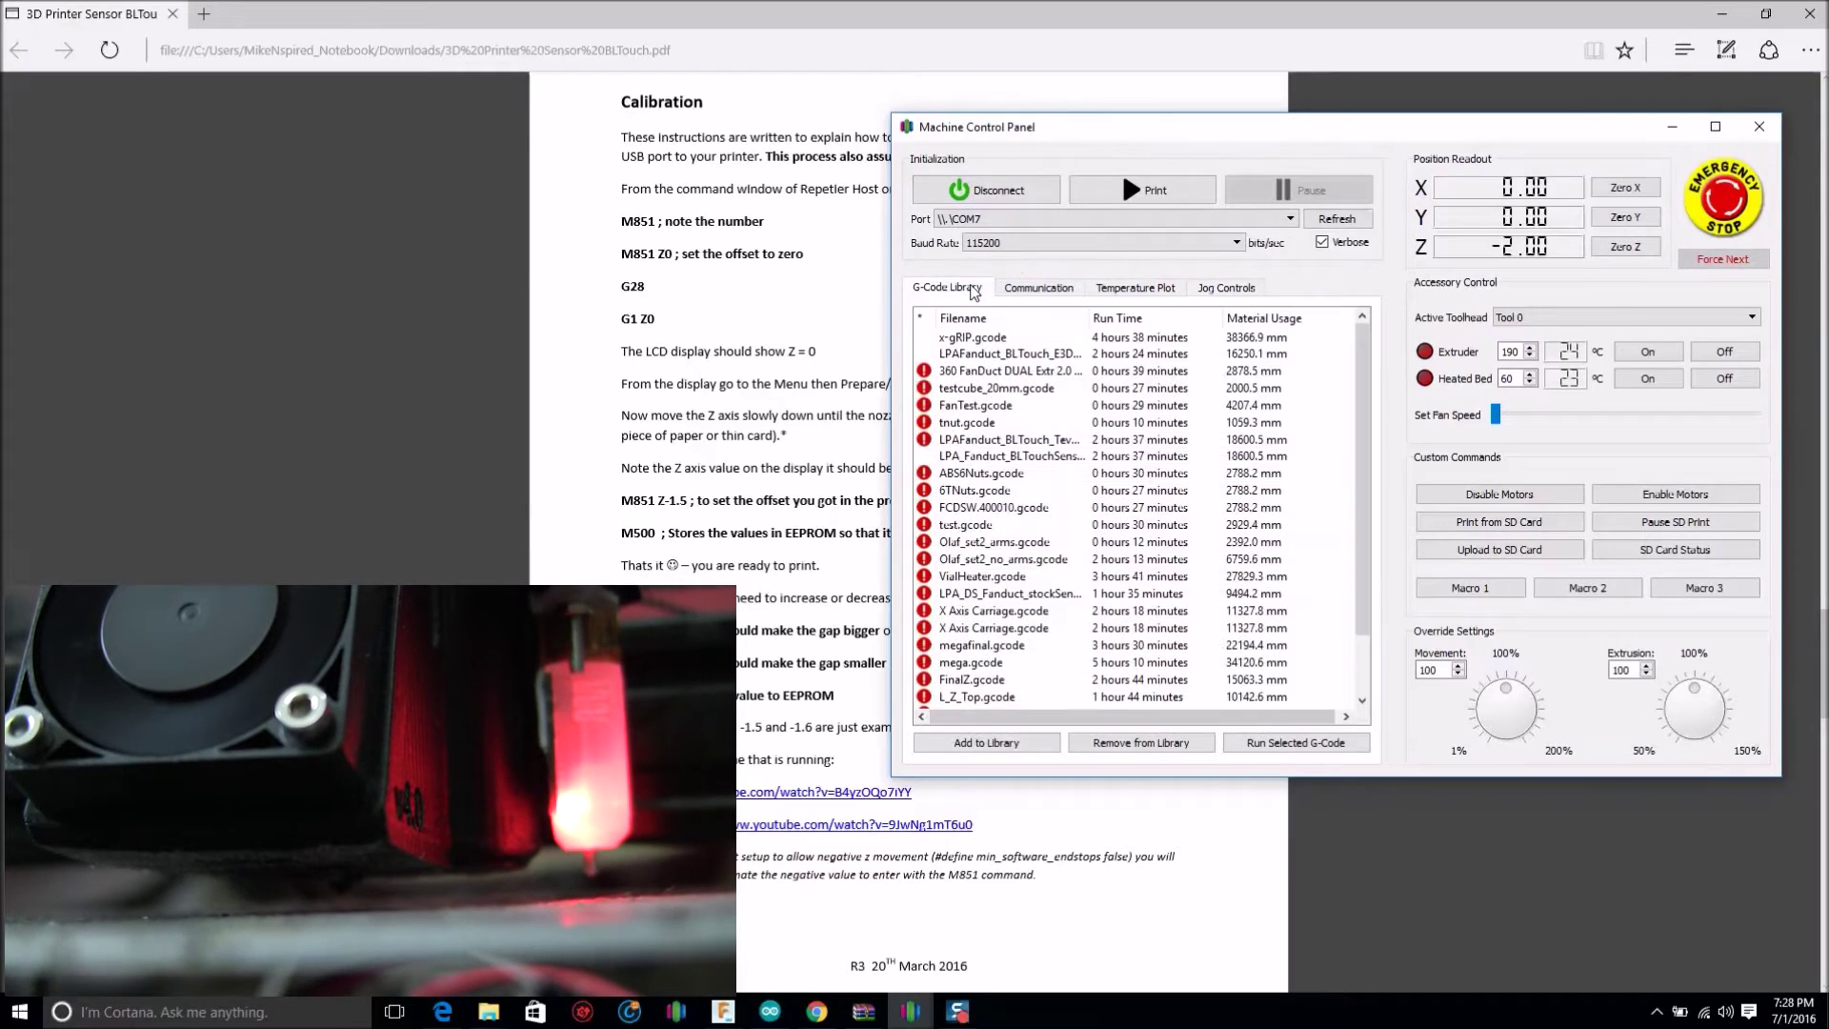
{"action": "left_click", "coordinate": [1005, 290]}
{"action": "left_click", "coordinate": [1018, 750]}
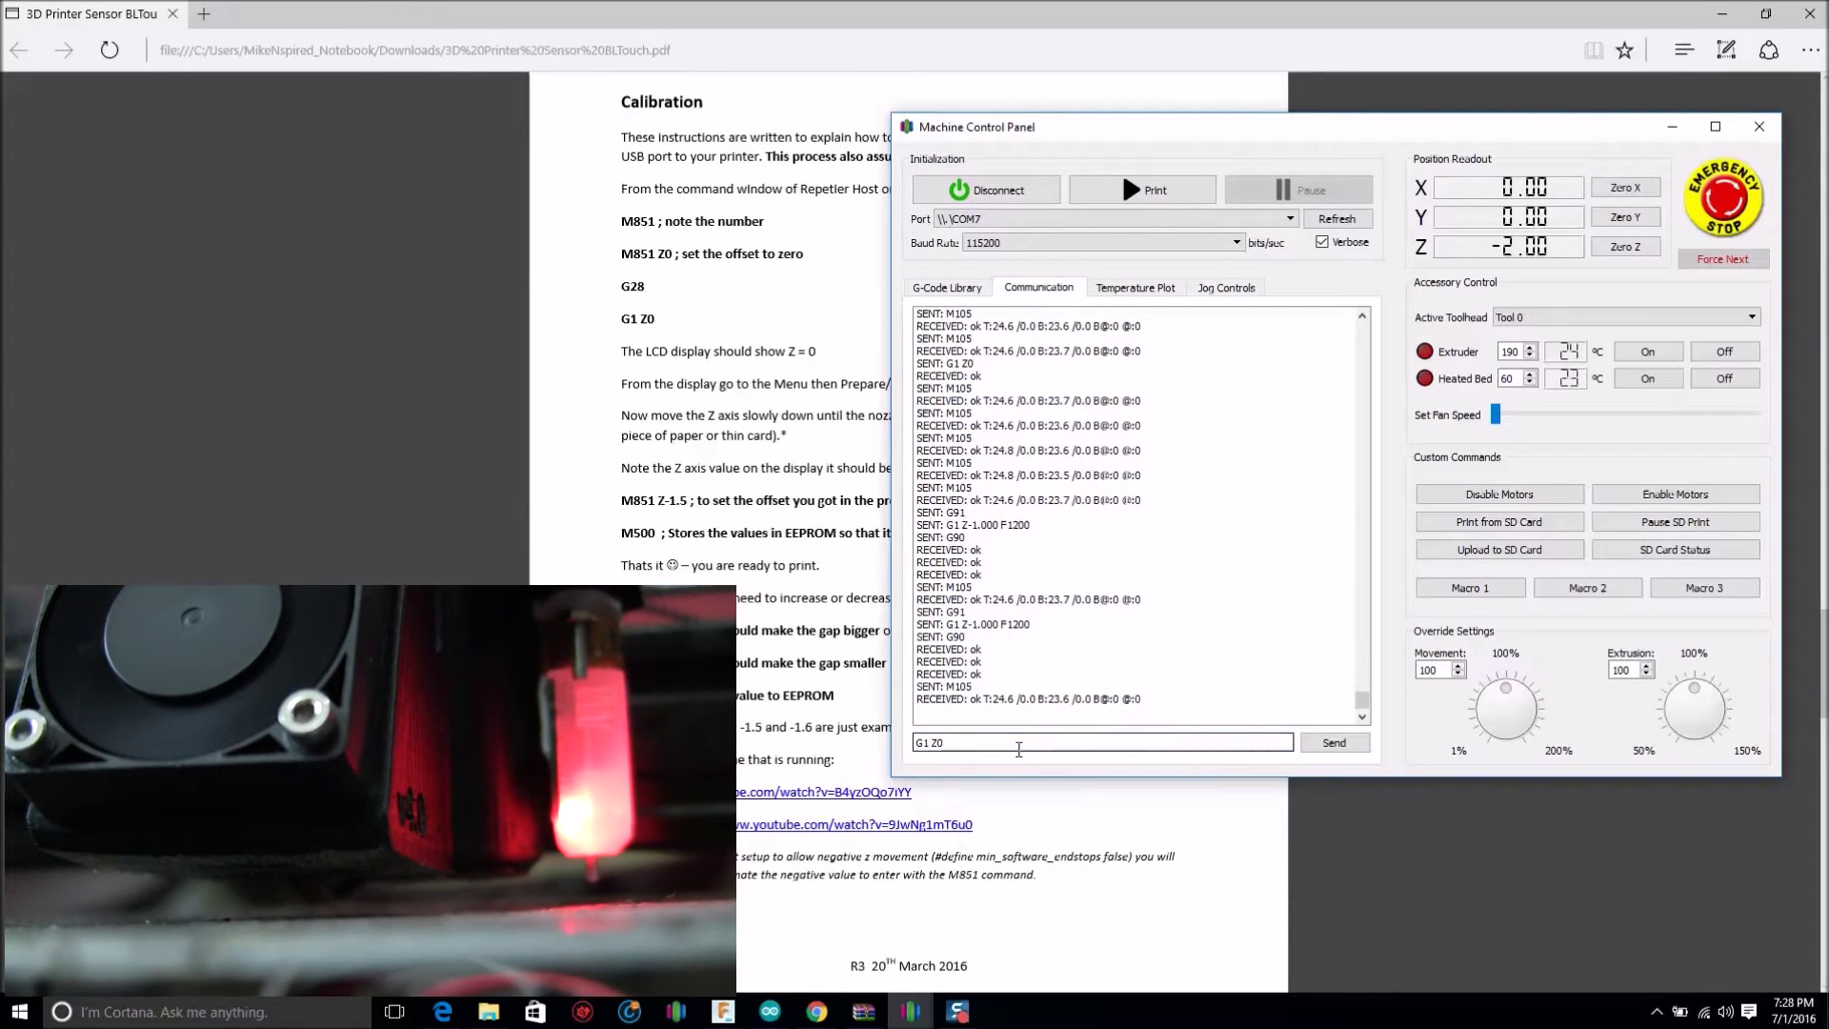
{"action": "key", "text": "BackSpace"}
{"action": "key", "text": "BackSpace"}
{"action": "key", "text": "BackSpace"}
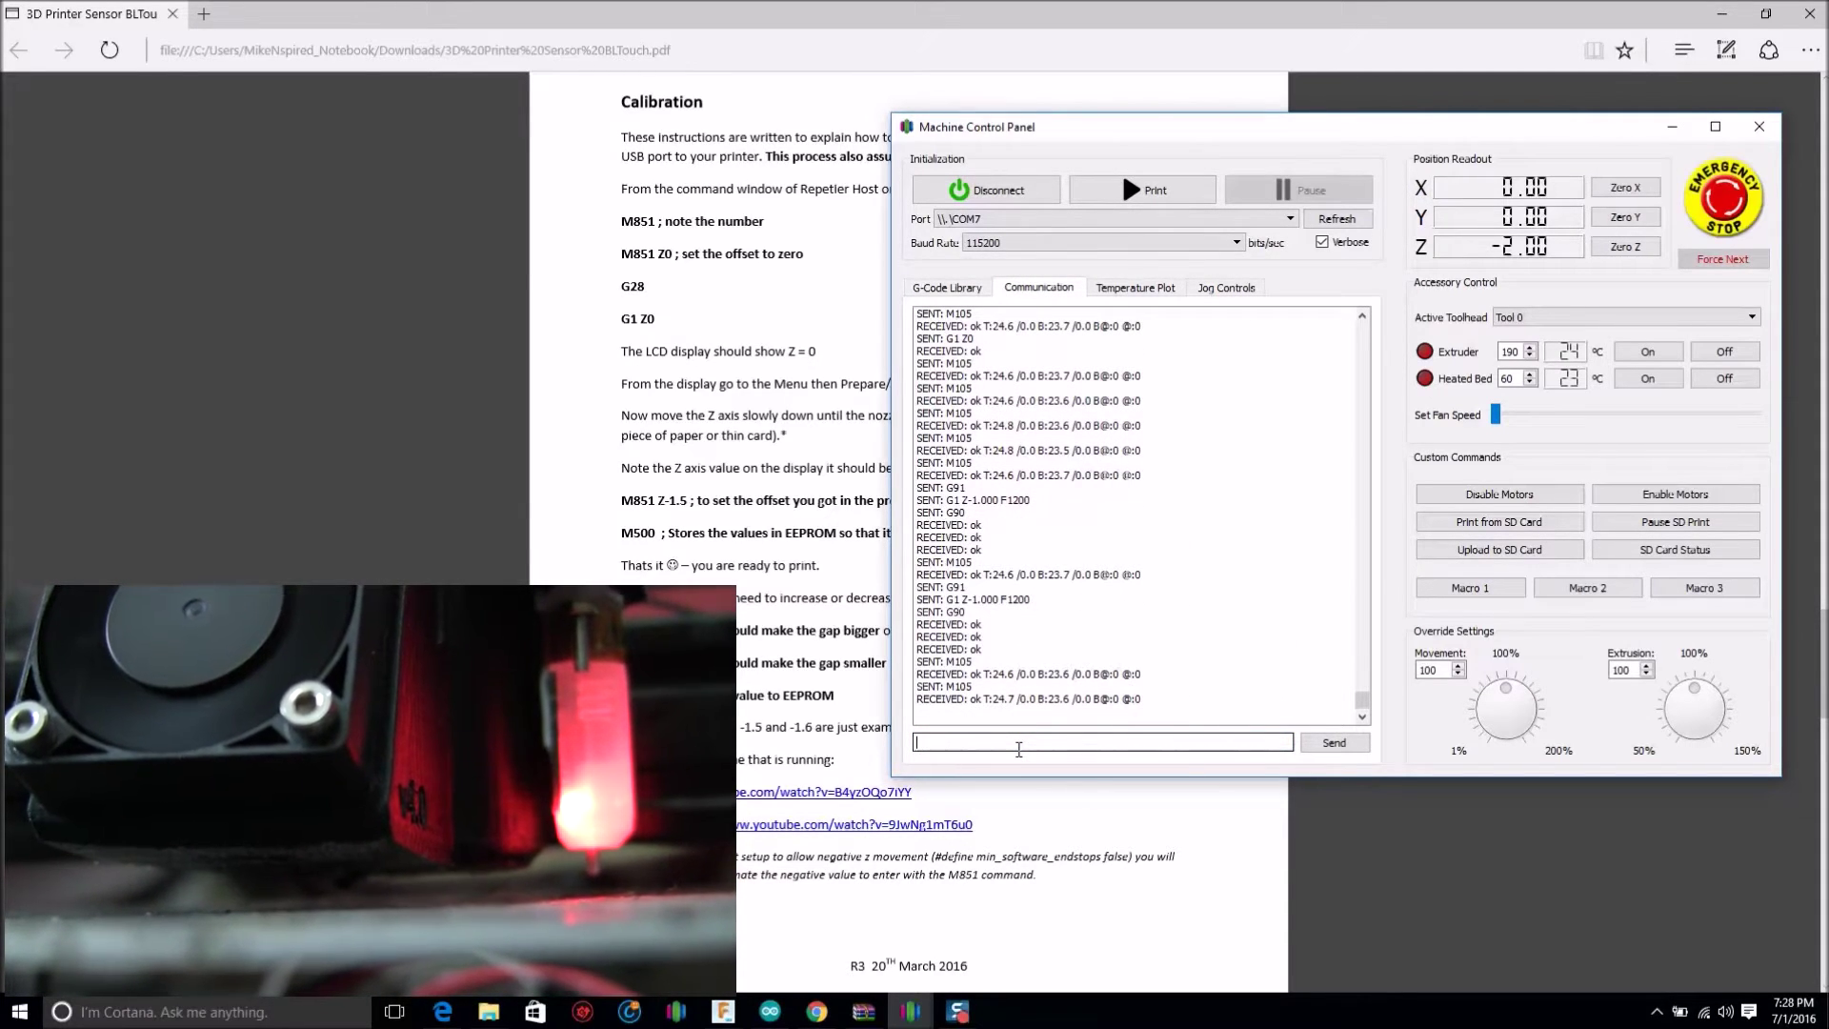
Send M851 Z-2 to set the probe offset, then G1 Z0 to move the nozzle to zero
{"action": "type", "text": "M851 "}
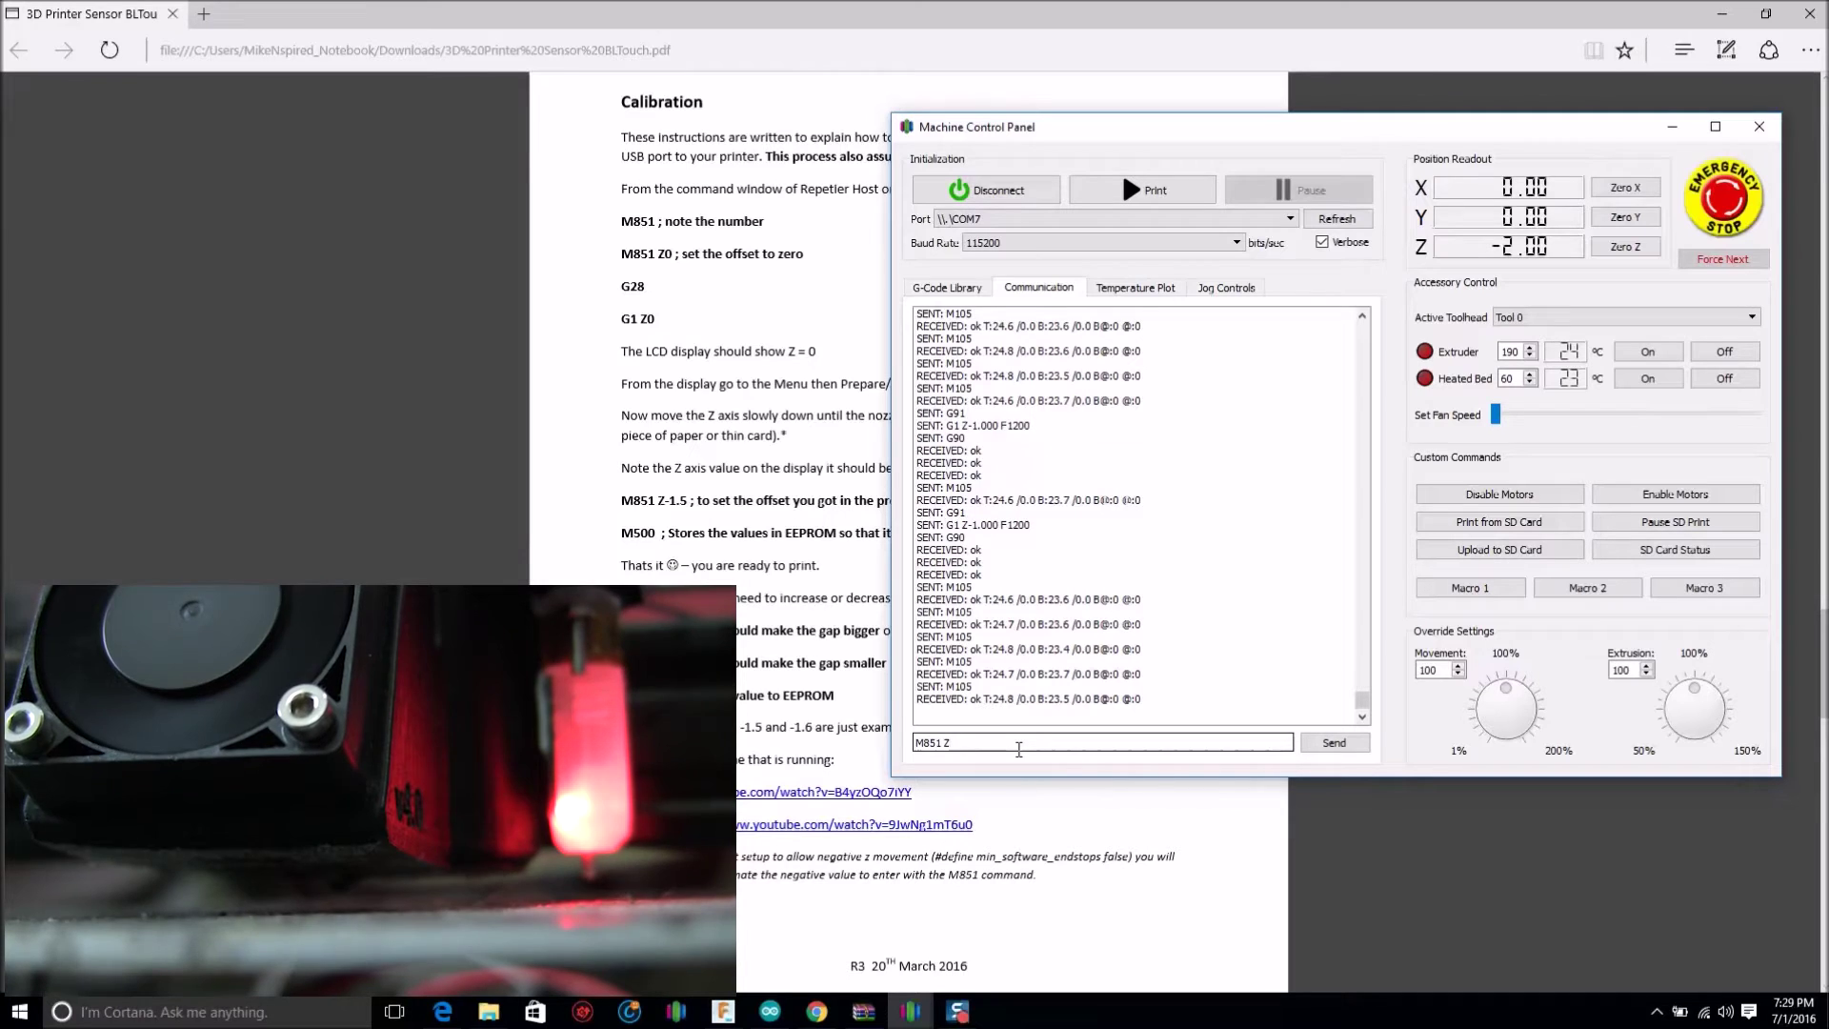
{"action": "type", "text": "Z-2"}
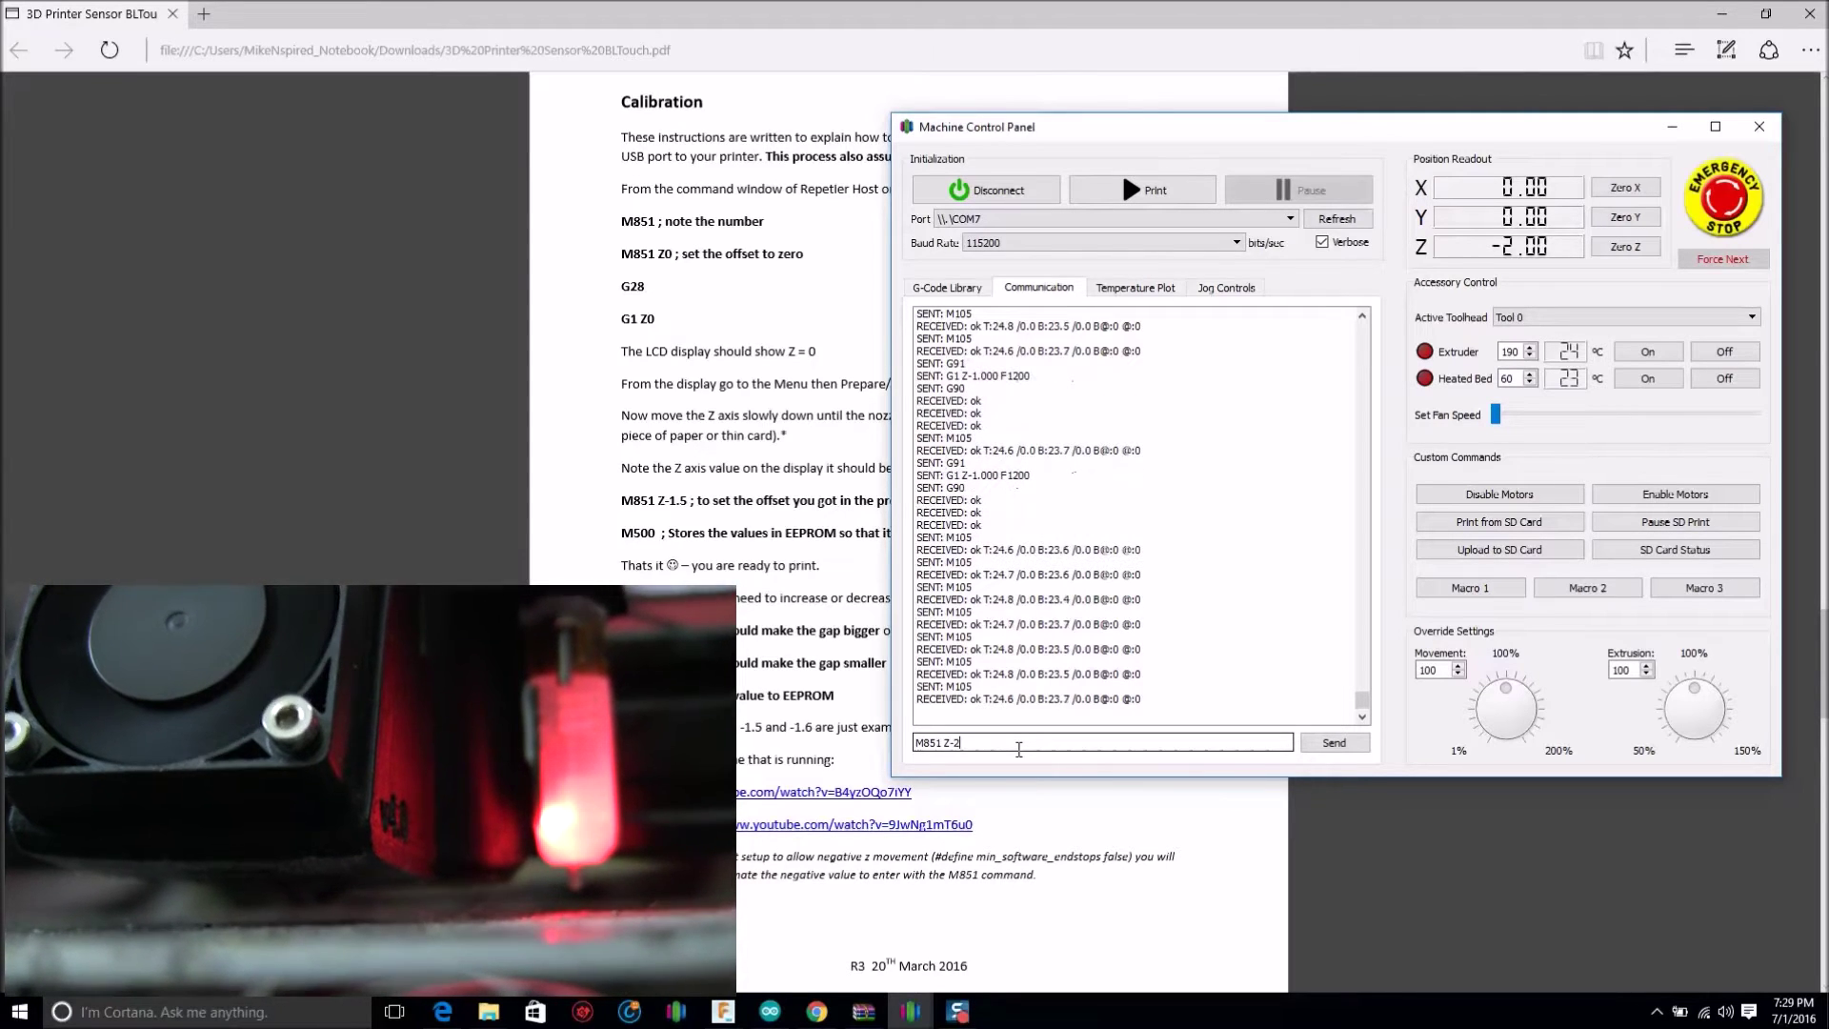
{"action": "key", "text": "Return"}
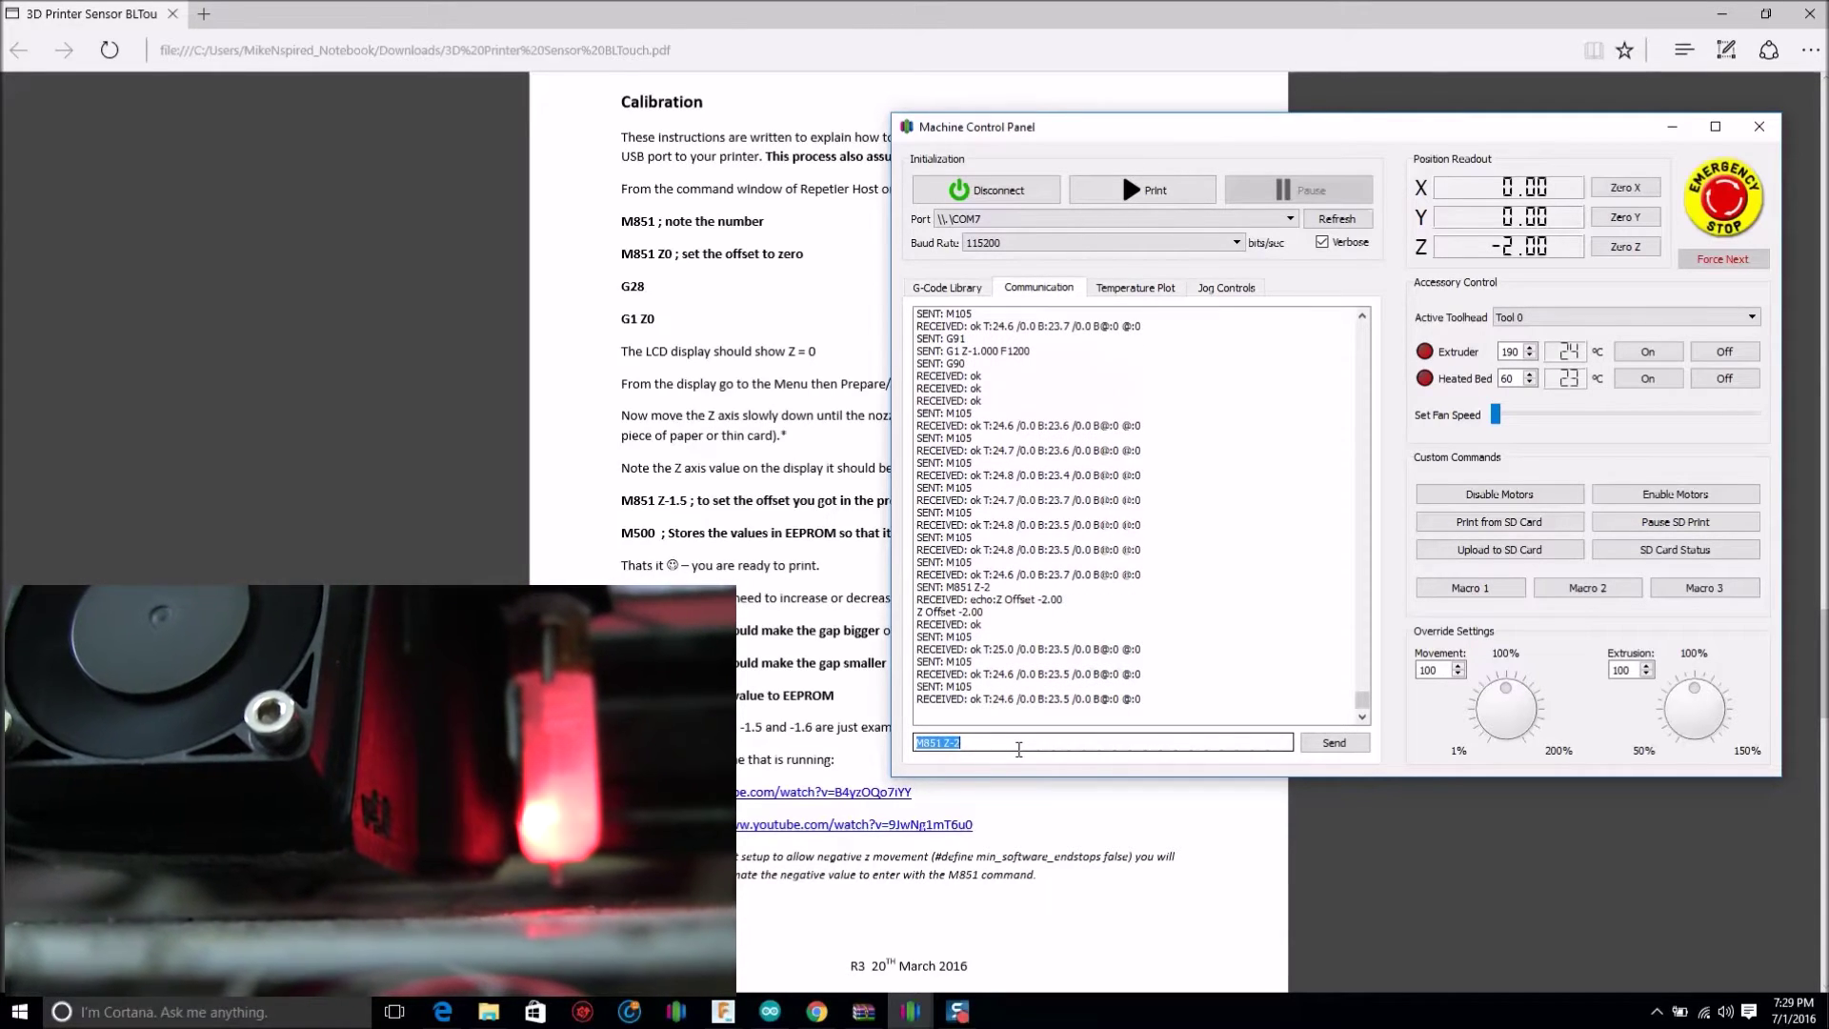
{"action": "type", "text": "G1 Z0"}
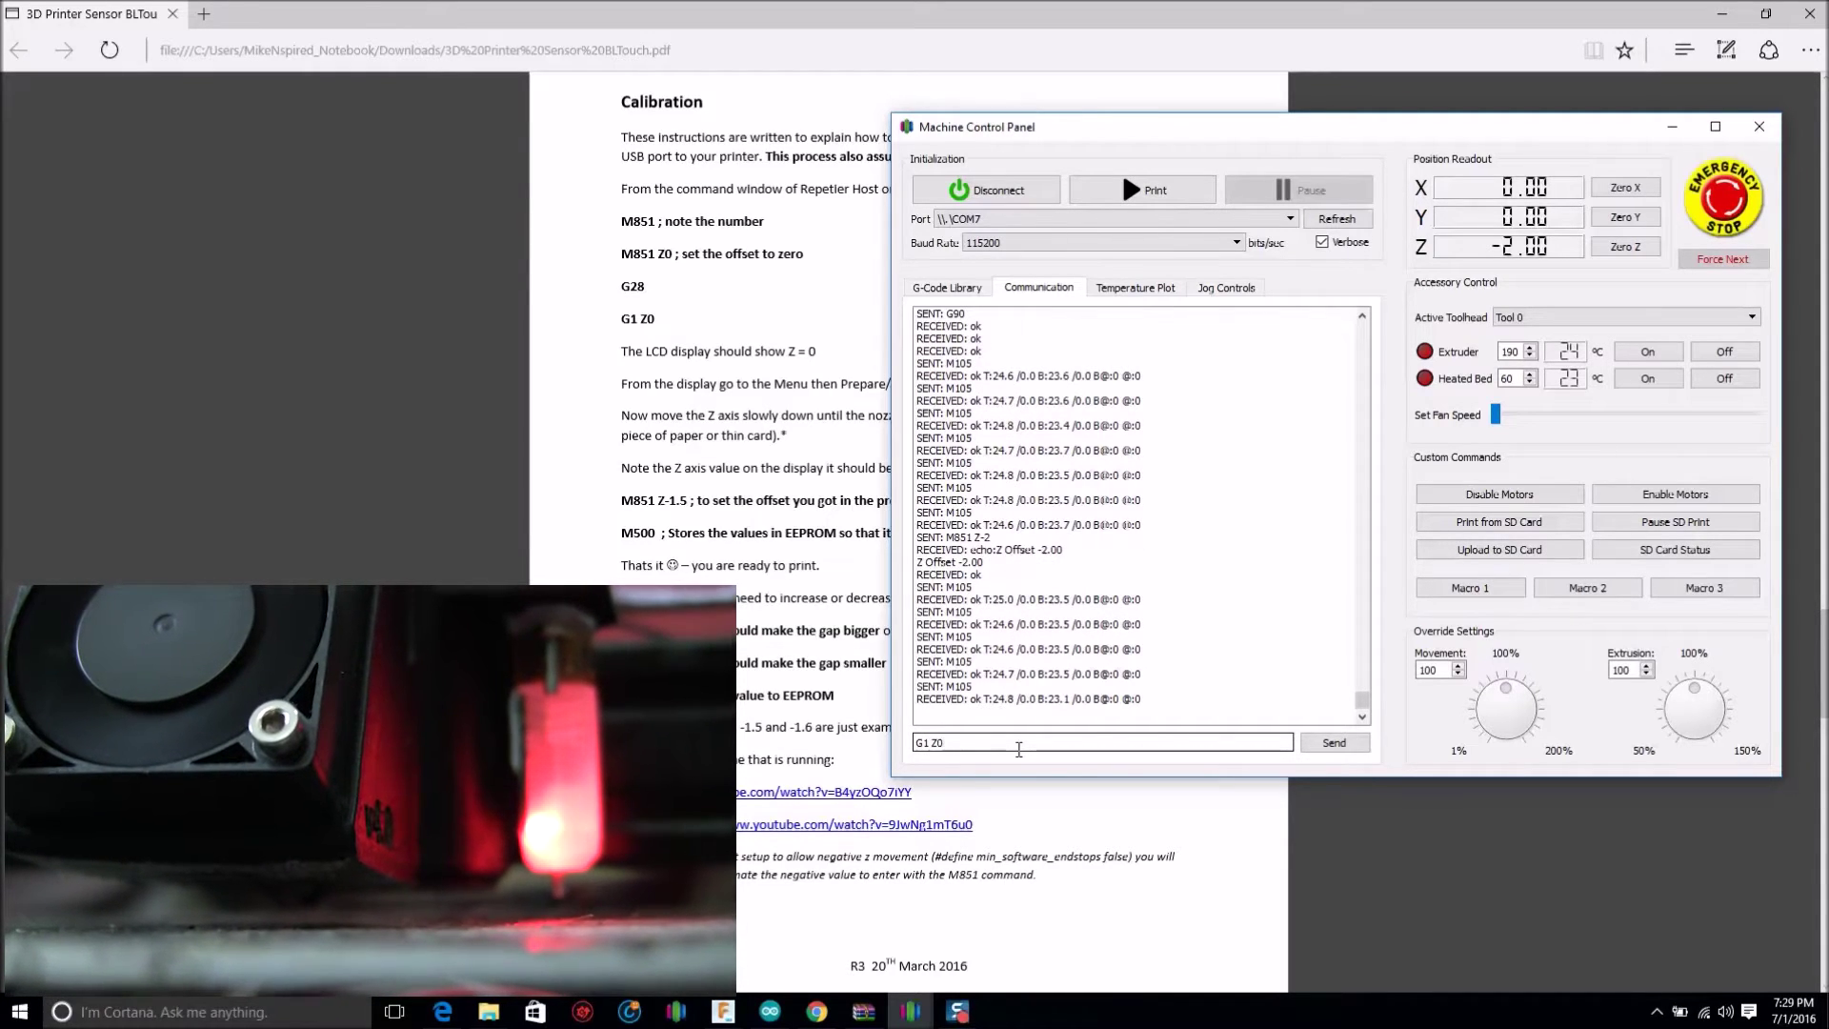
{"action": "key", "text": "Return"}
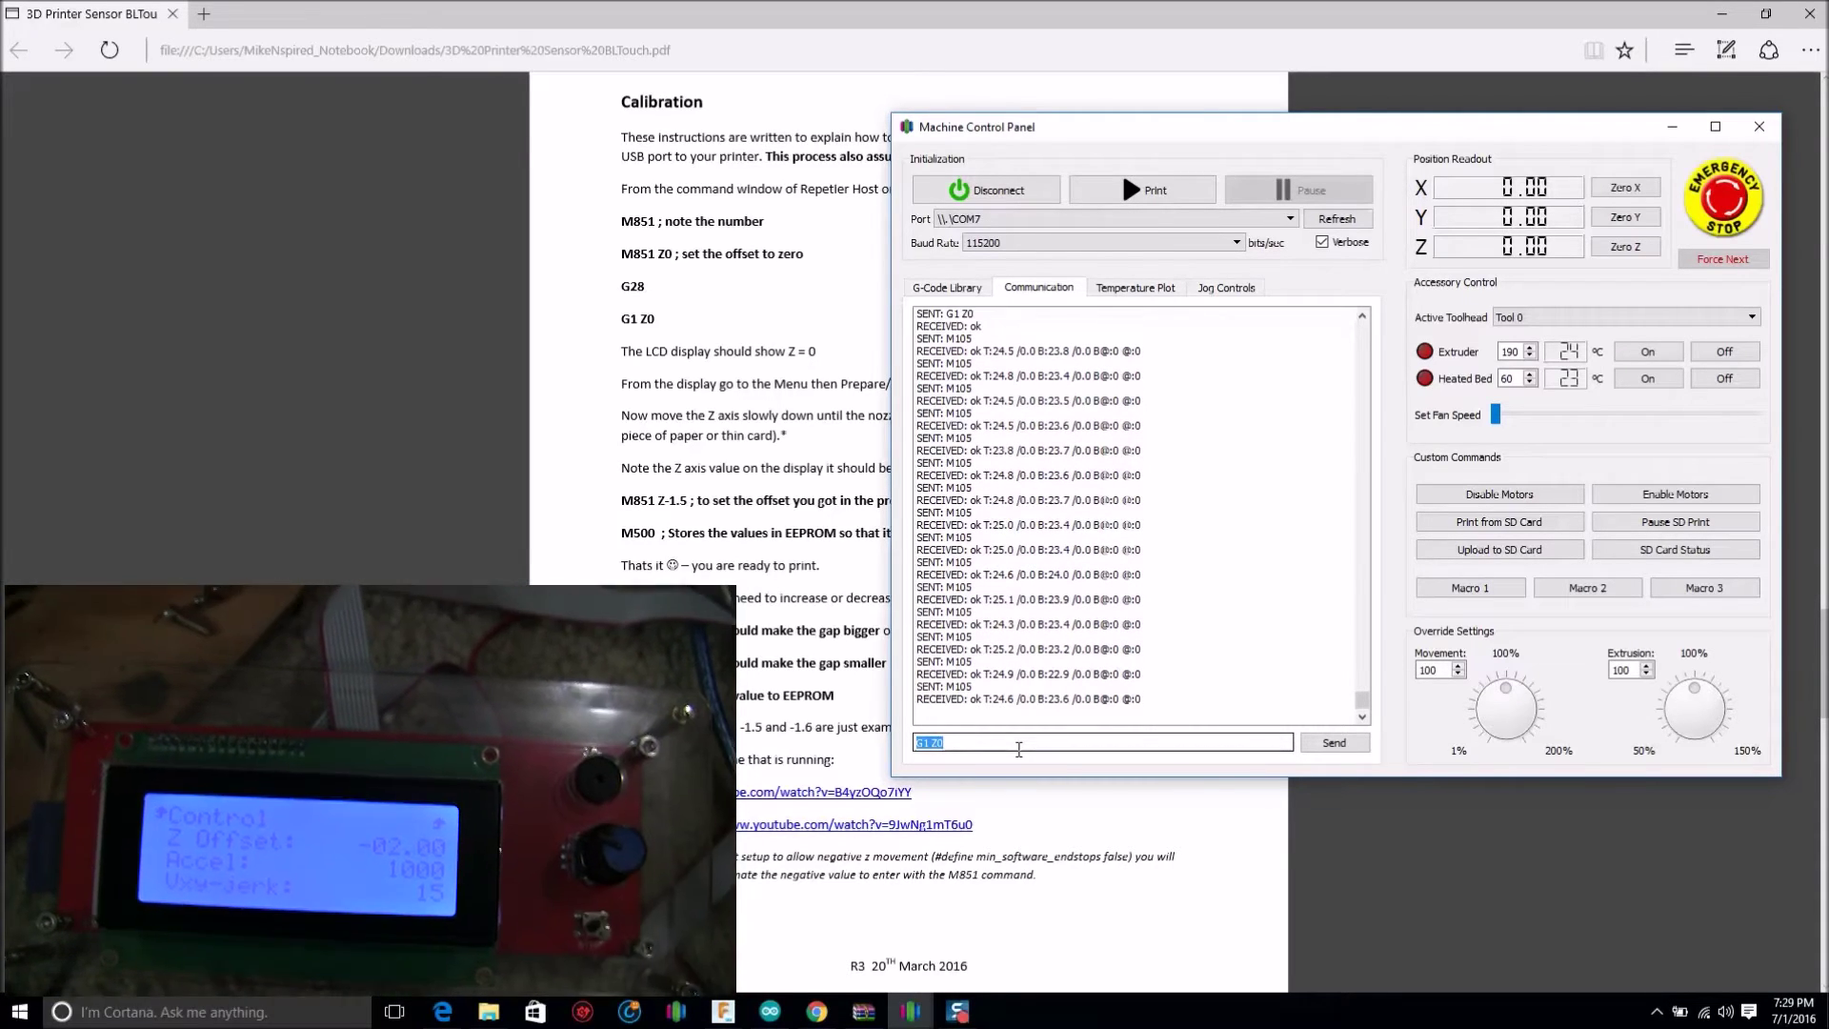
{"action": "key", "text": "Return"}
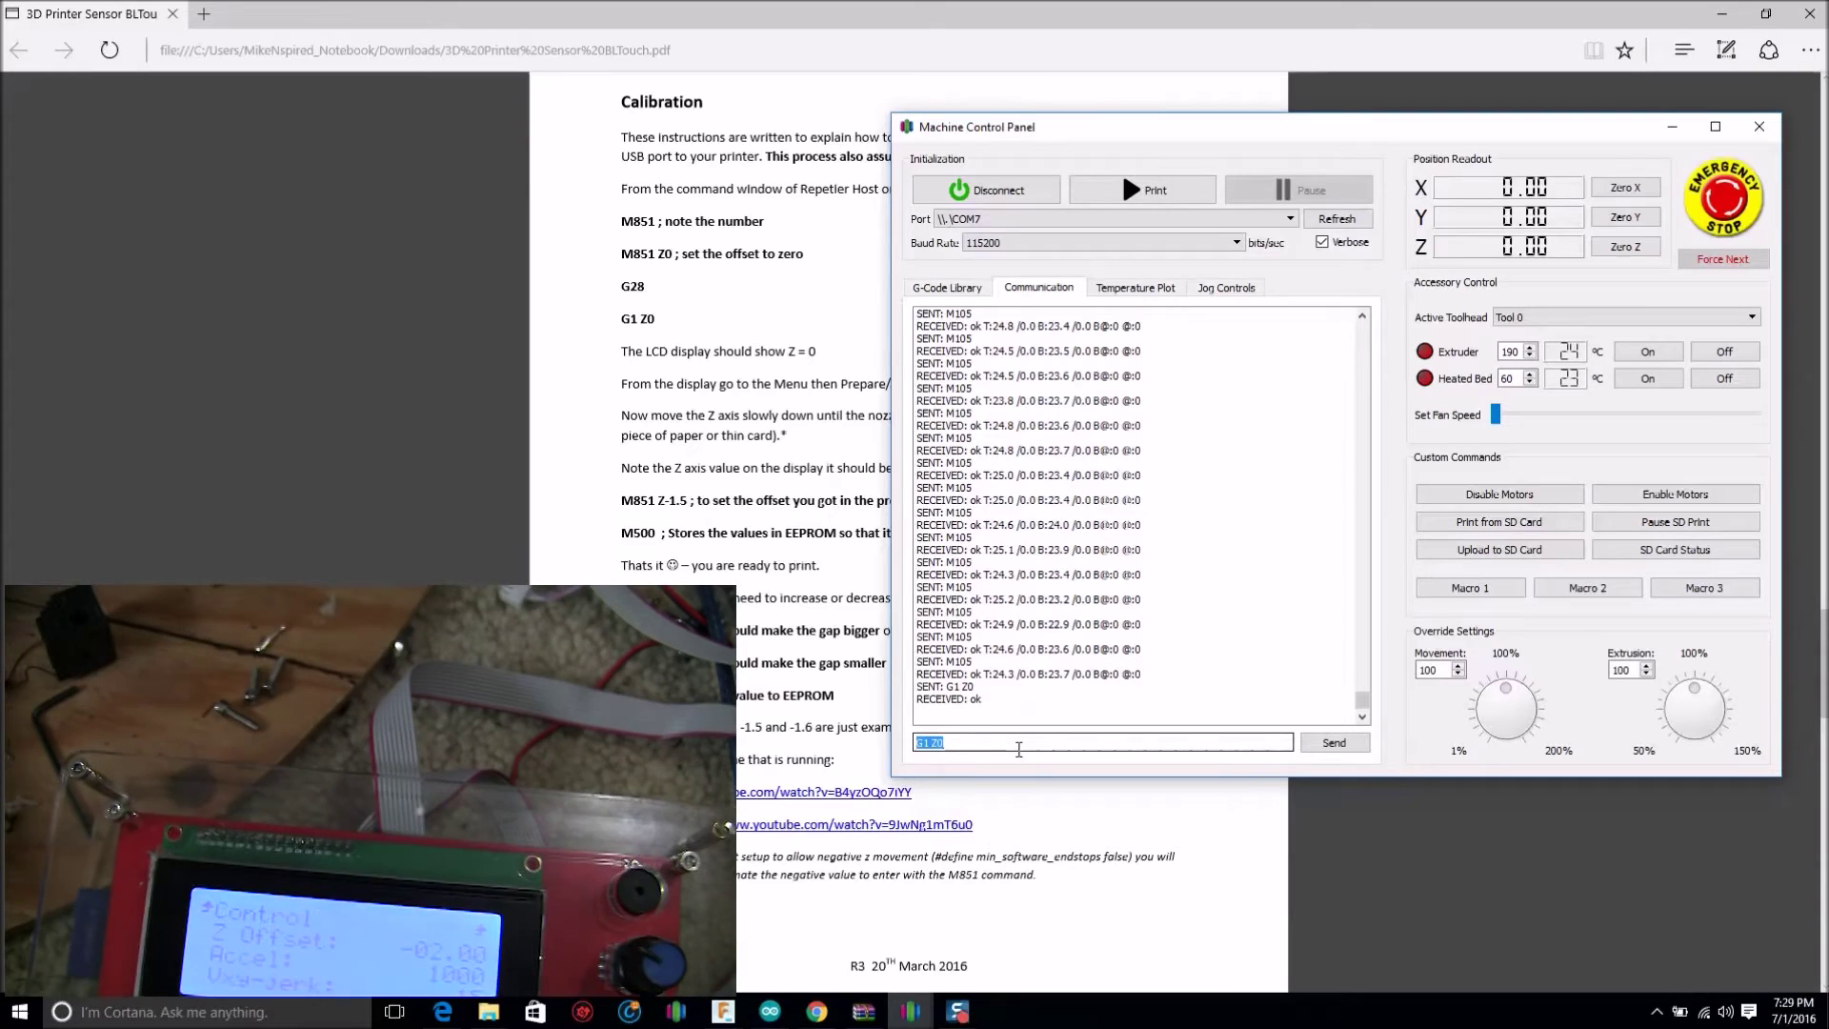
{"action": "left_click", "coordinate": [1018, 749]}
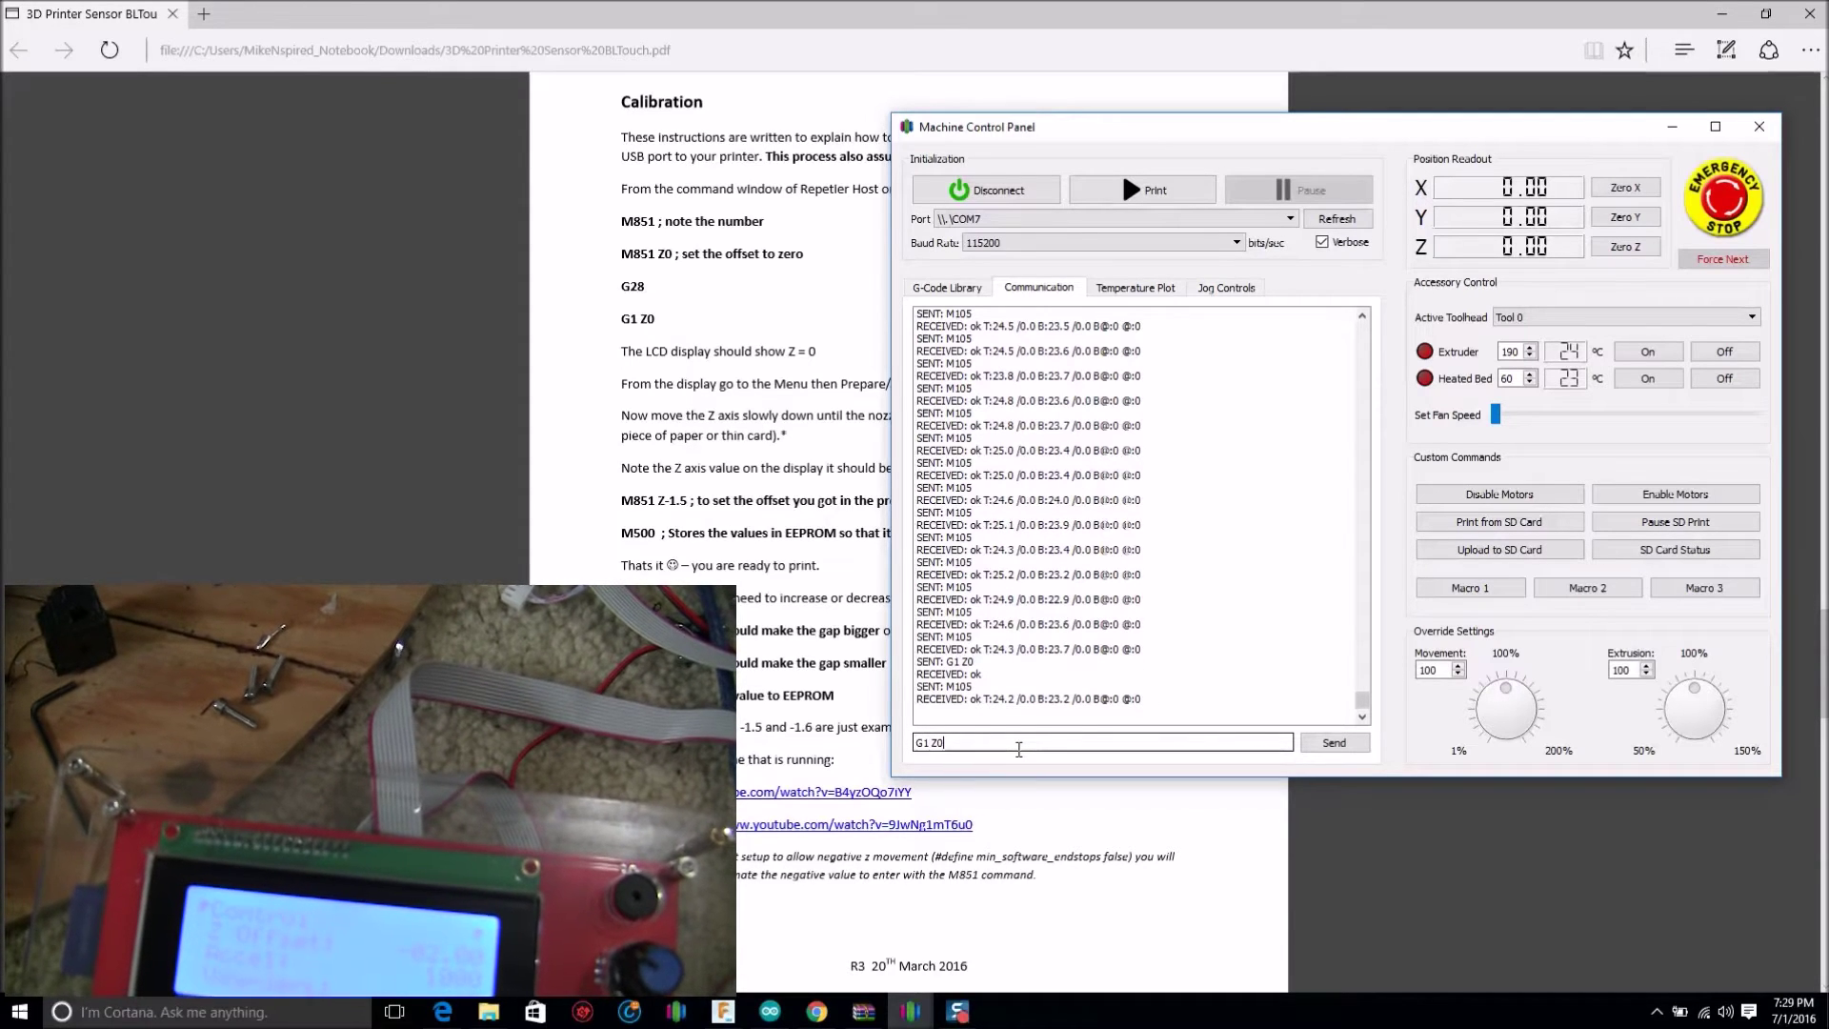
Jog the nozzle up 10 mm to Z 10, then select the old command in the log entry
{"action": "left_click", "coordinate": [1224, 288]}
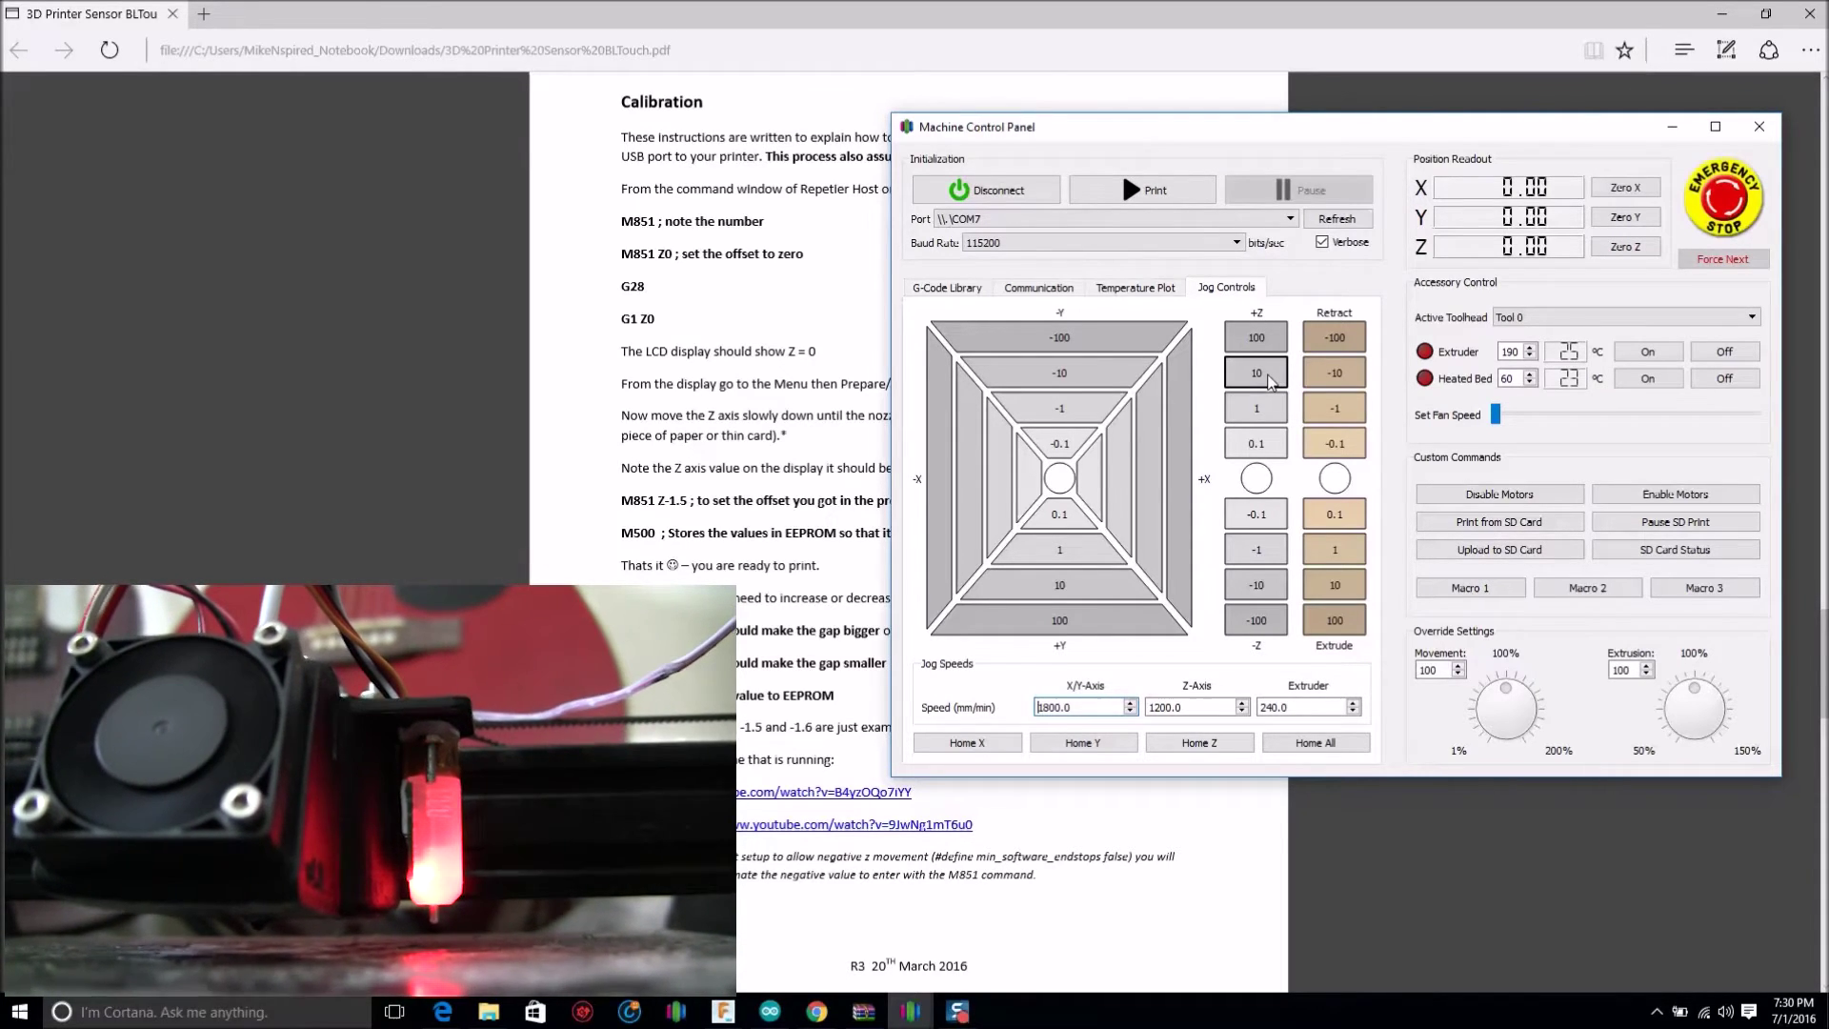
{"action": "left_click", "coordinate": [1270, 381]}
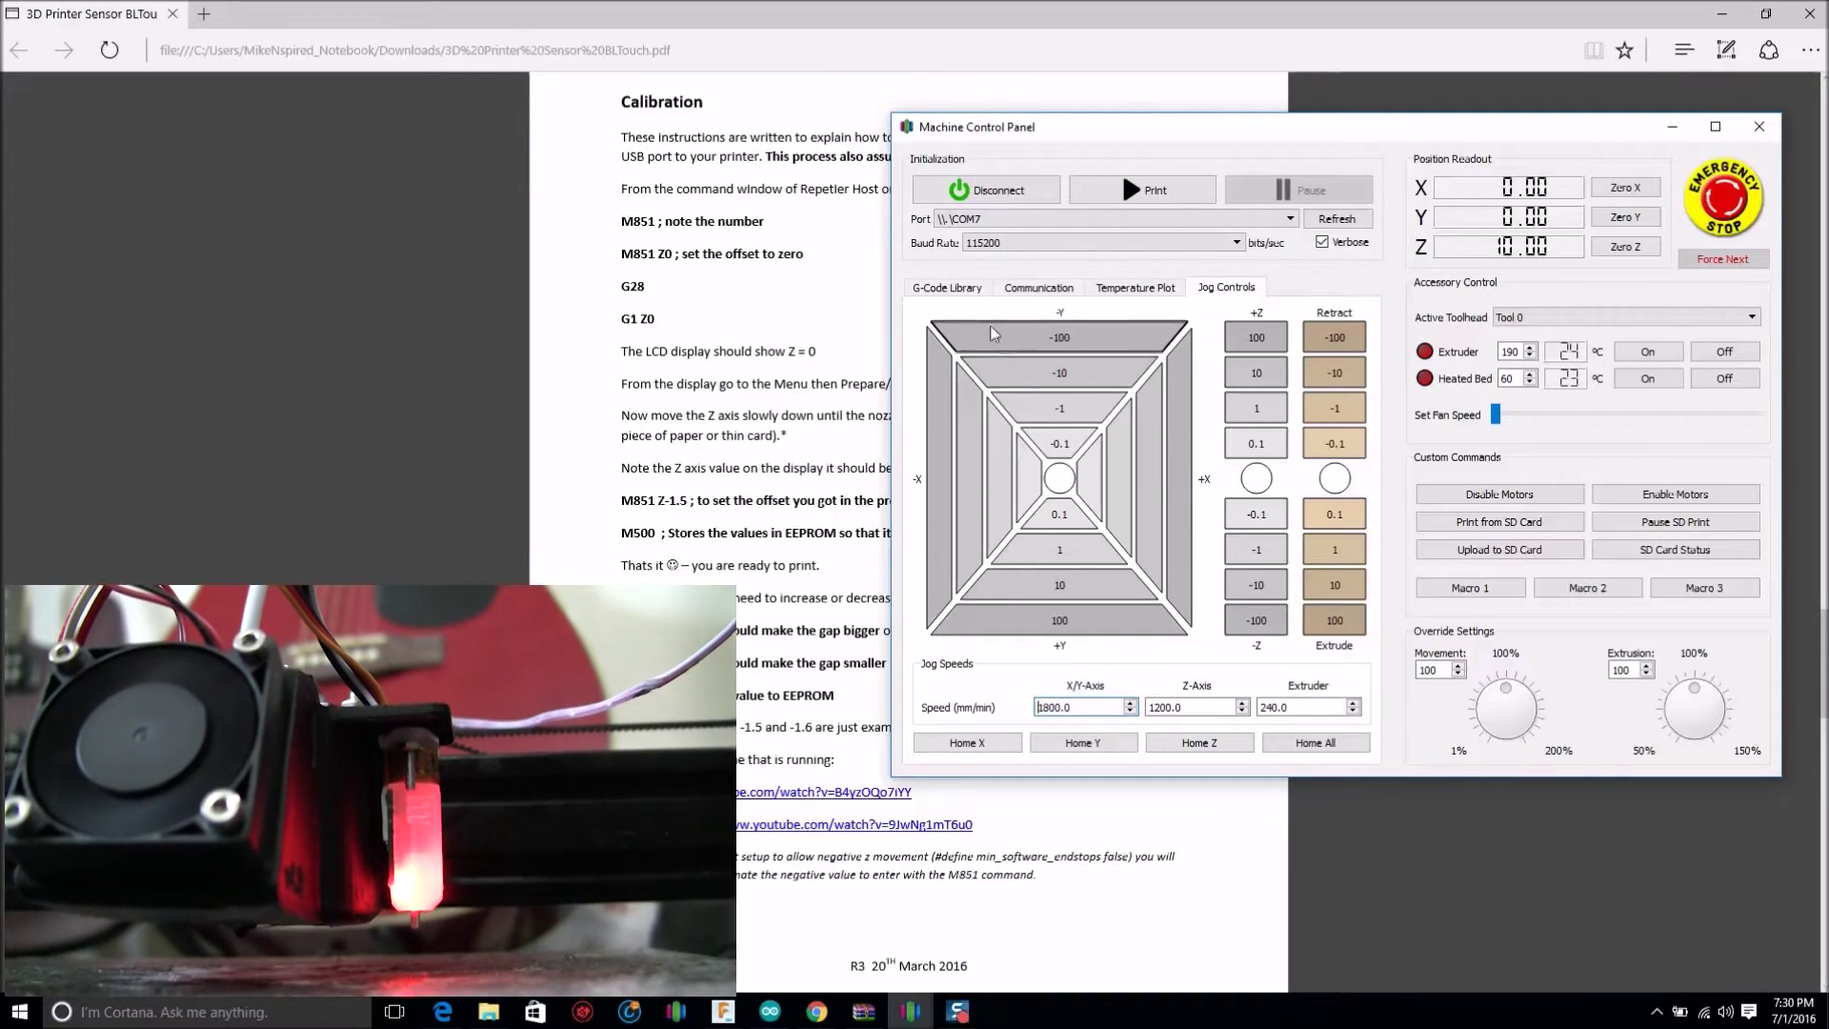
{"action": "left_click", "coordinate": [961, 290]}
{"action": "left_click", "coordinate": [1043, 288]}
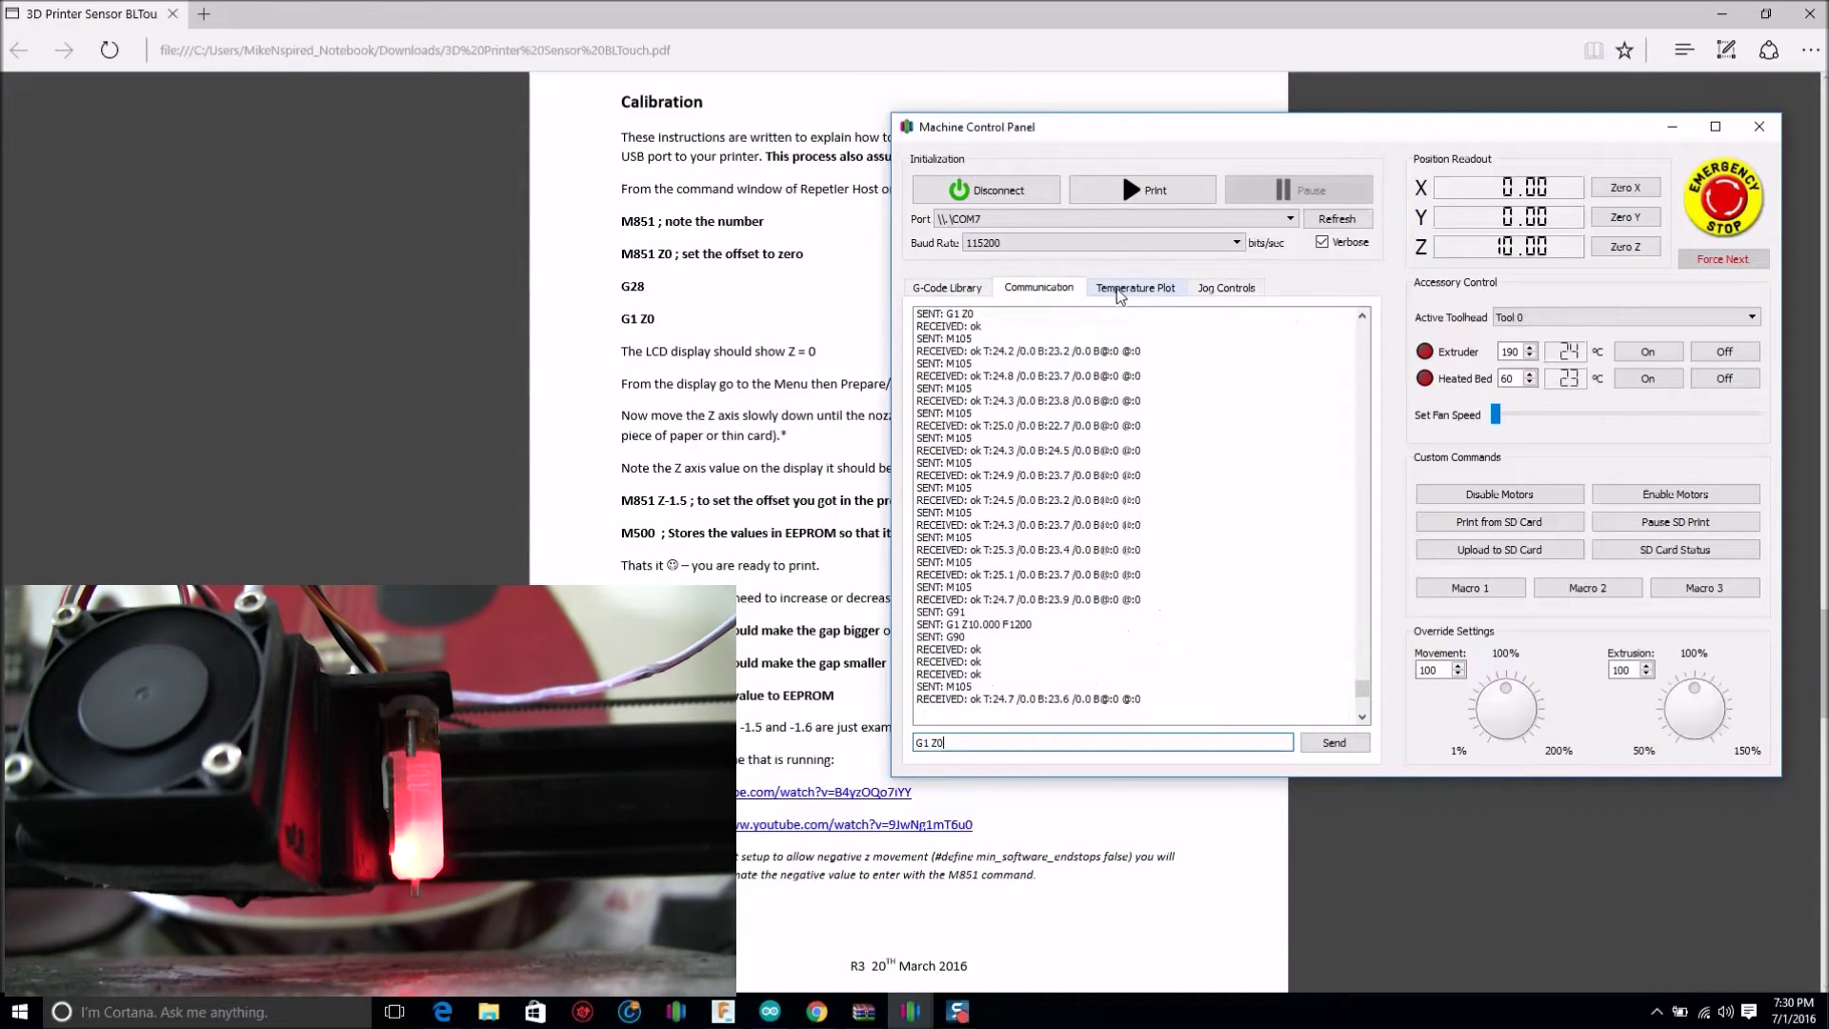
{"action": "left_click_drag", "start_coordinate": [953, 742], "coordinate": [884, 748]}
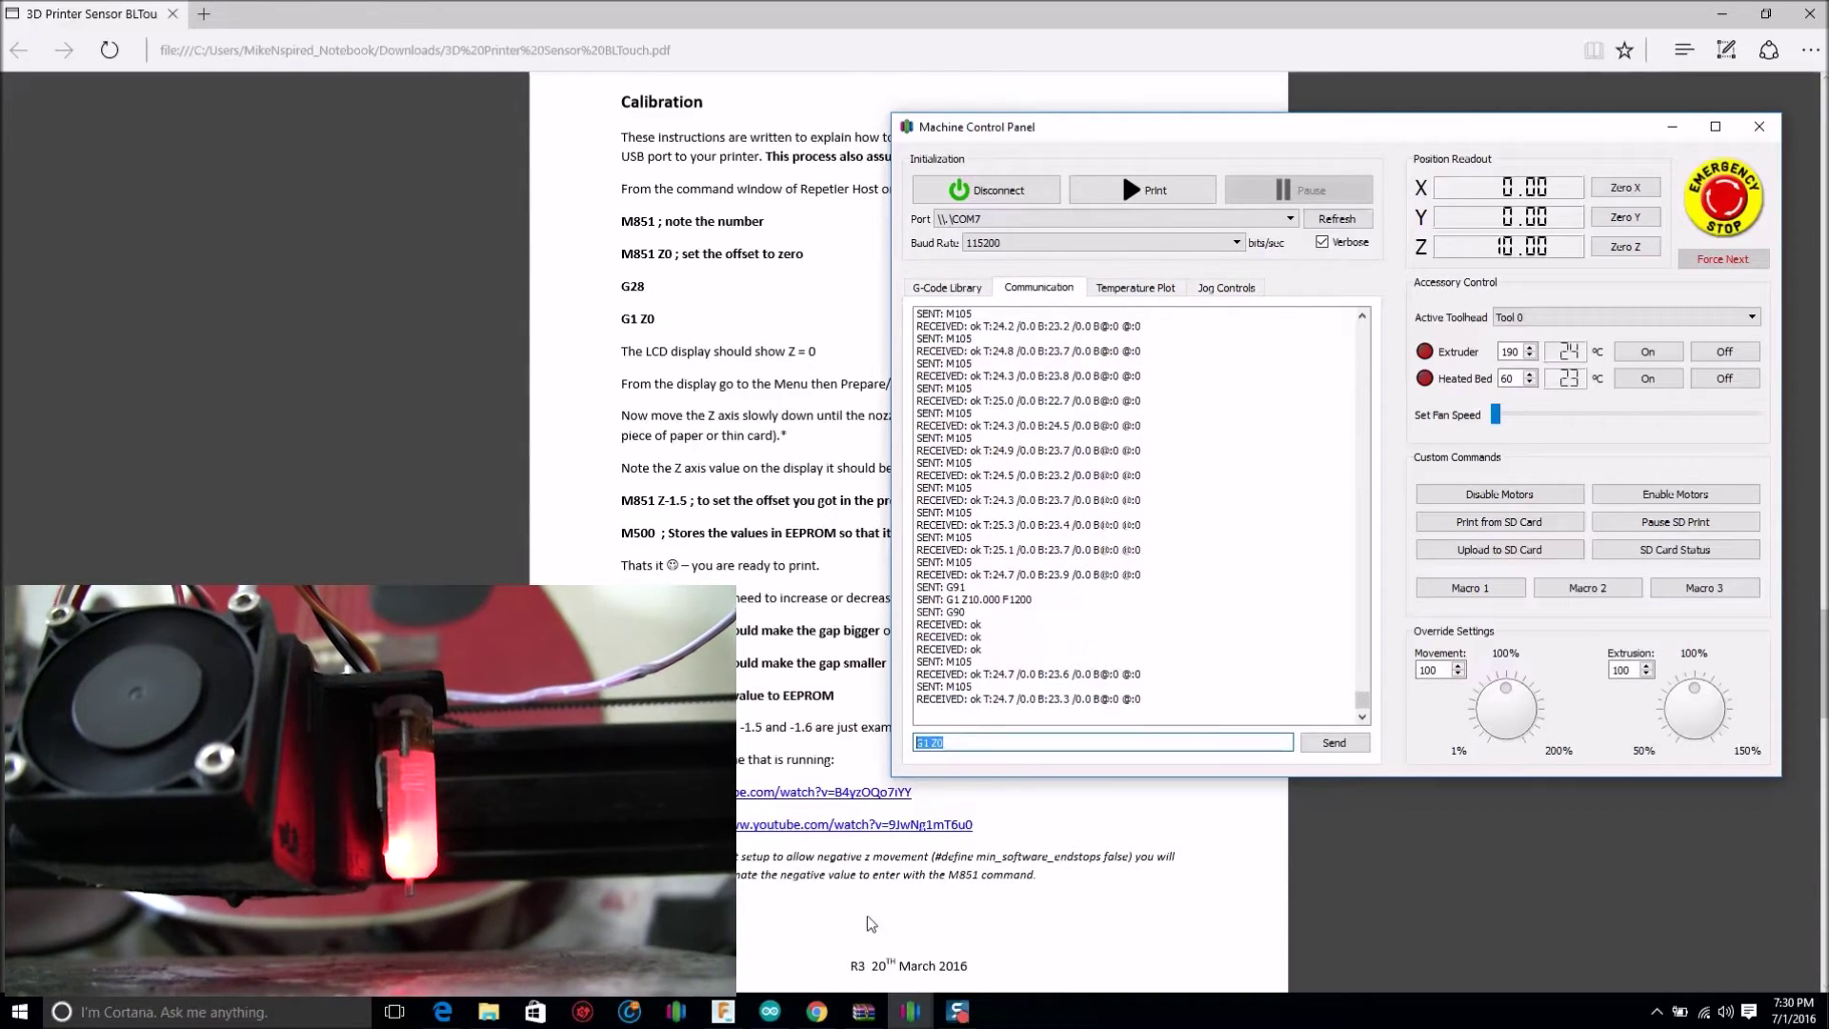
Send G28 to home all axes, then edit the entry to G1 Z0 and send it
{"action": "type", "text": "G28"}
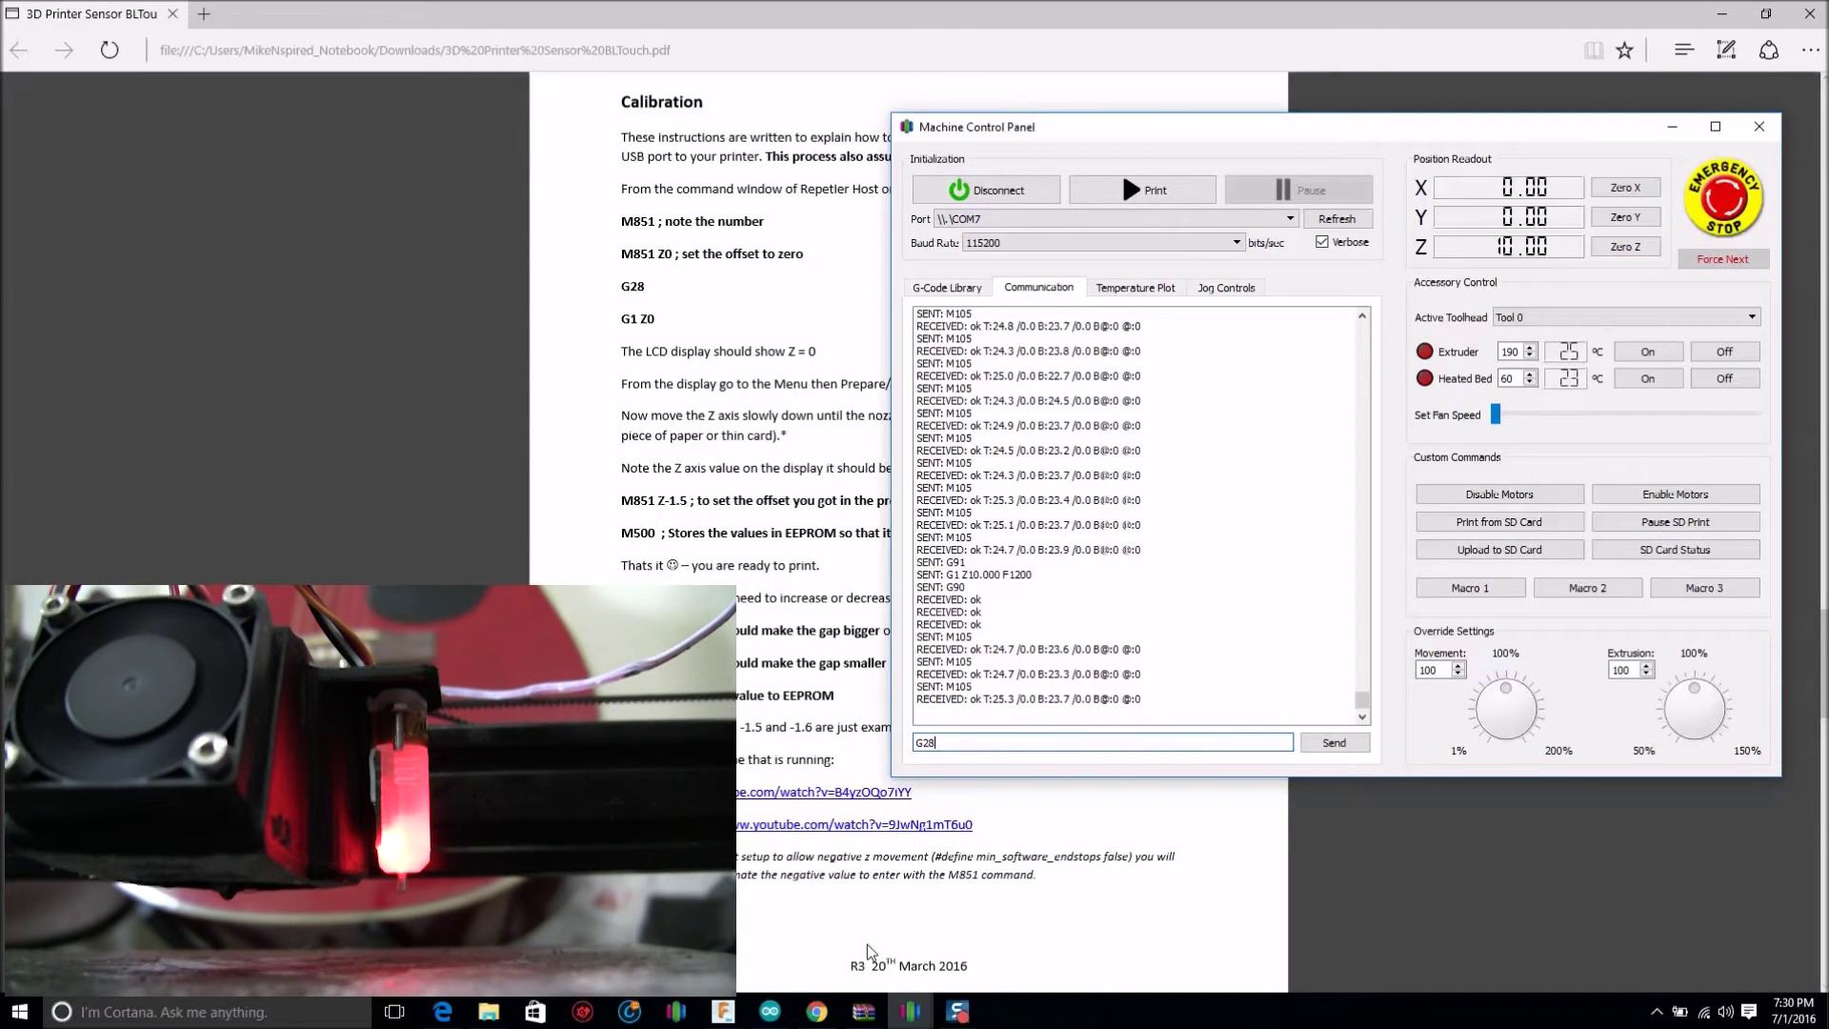
{"action": "key", "text": "Return"}
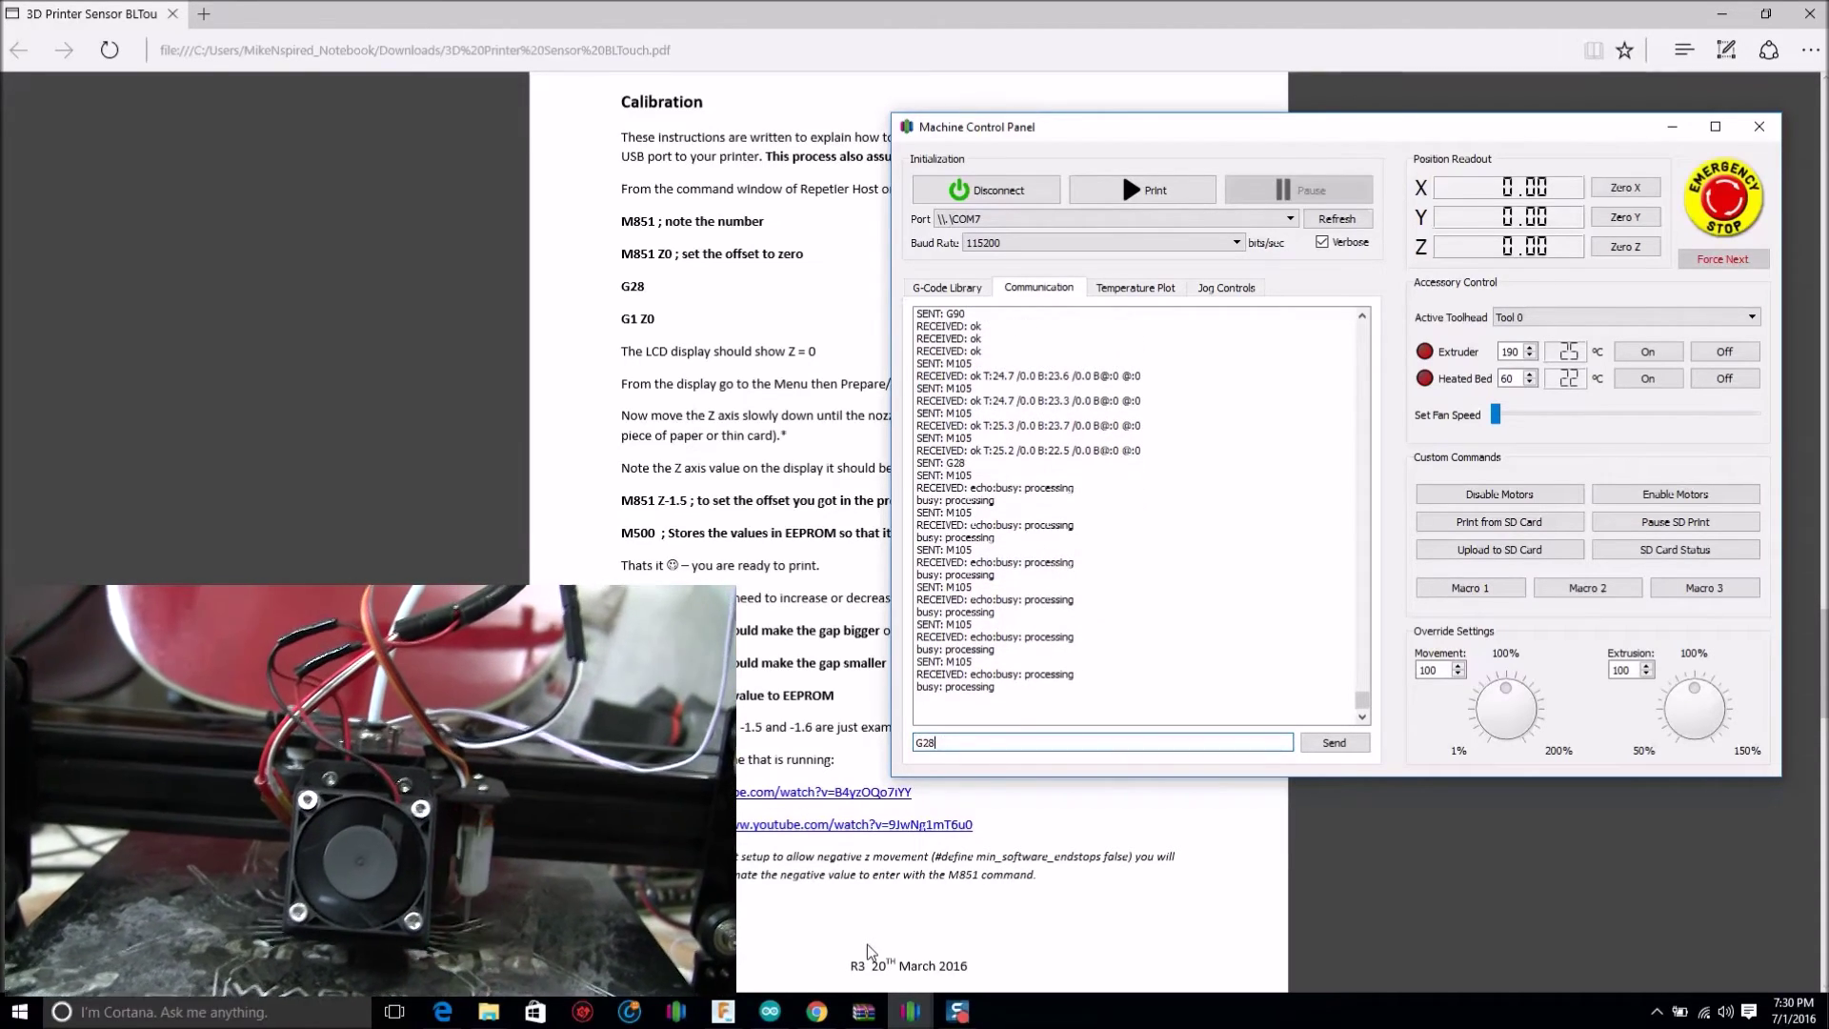
{"action": "key", "text": "BackSpace"}
{"action": "key", "text": "BackSpace"}
{"action": "type", "text": "1 "}
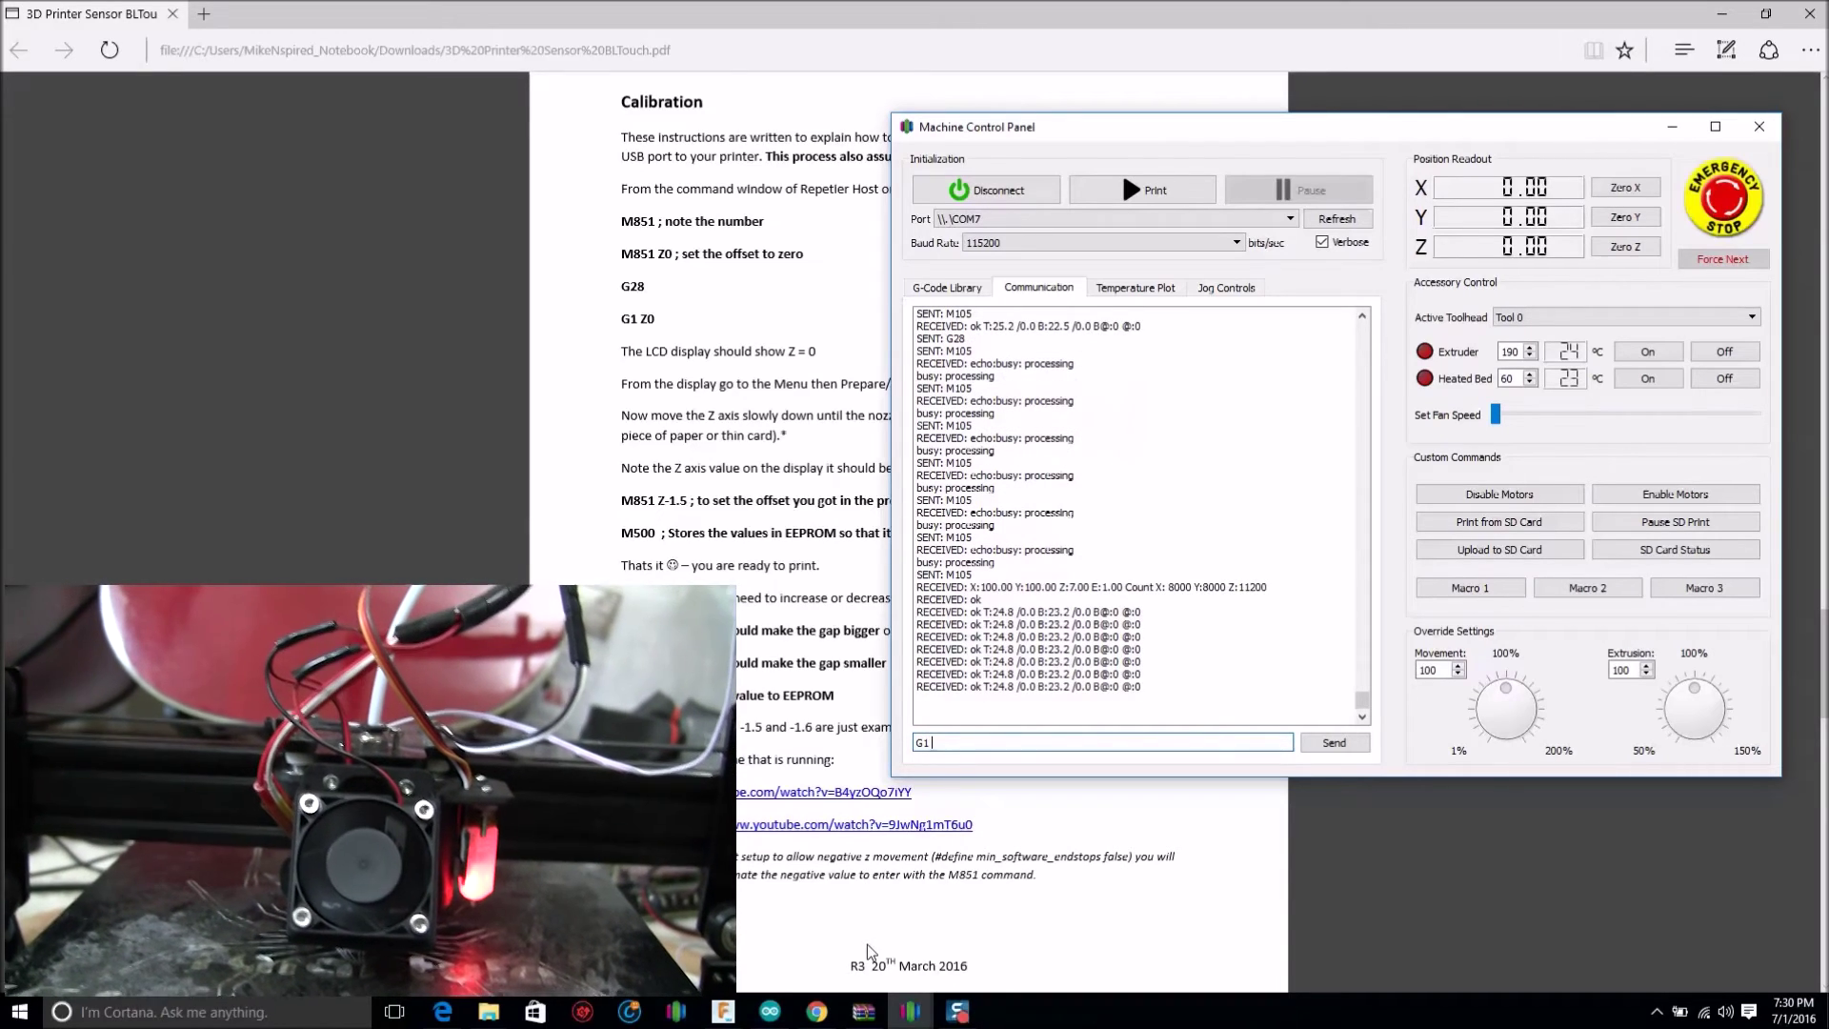
{"action": "type", "text": "Z0"}
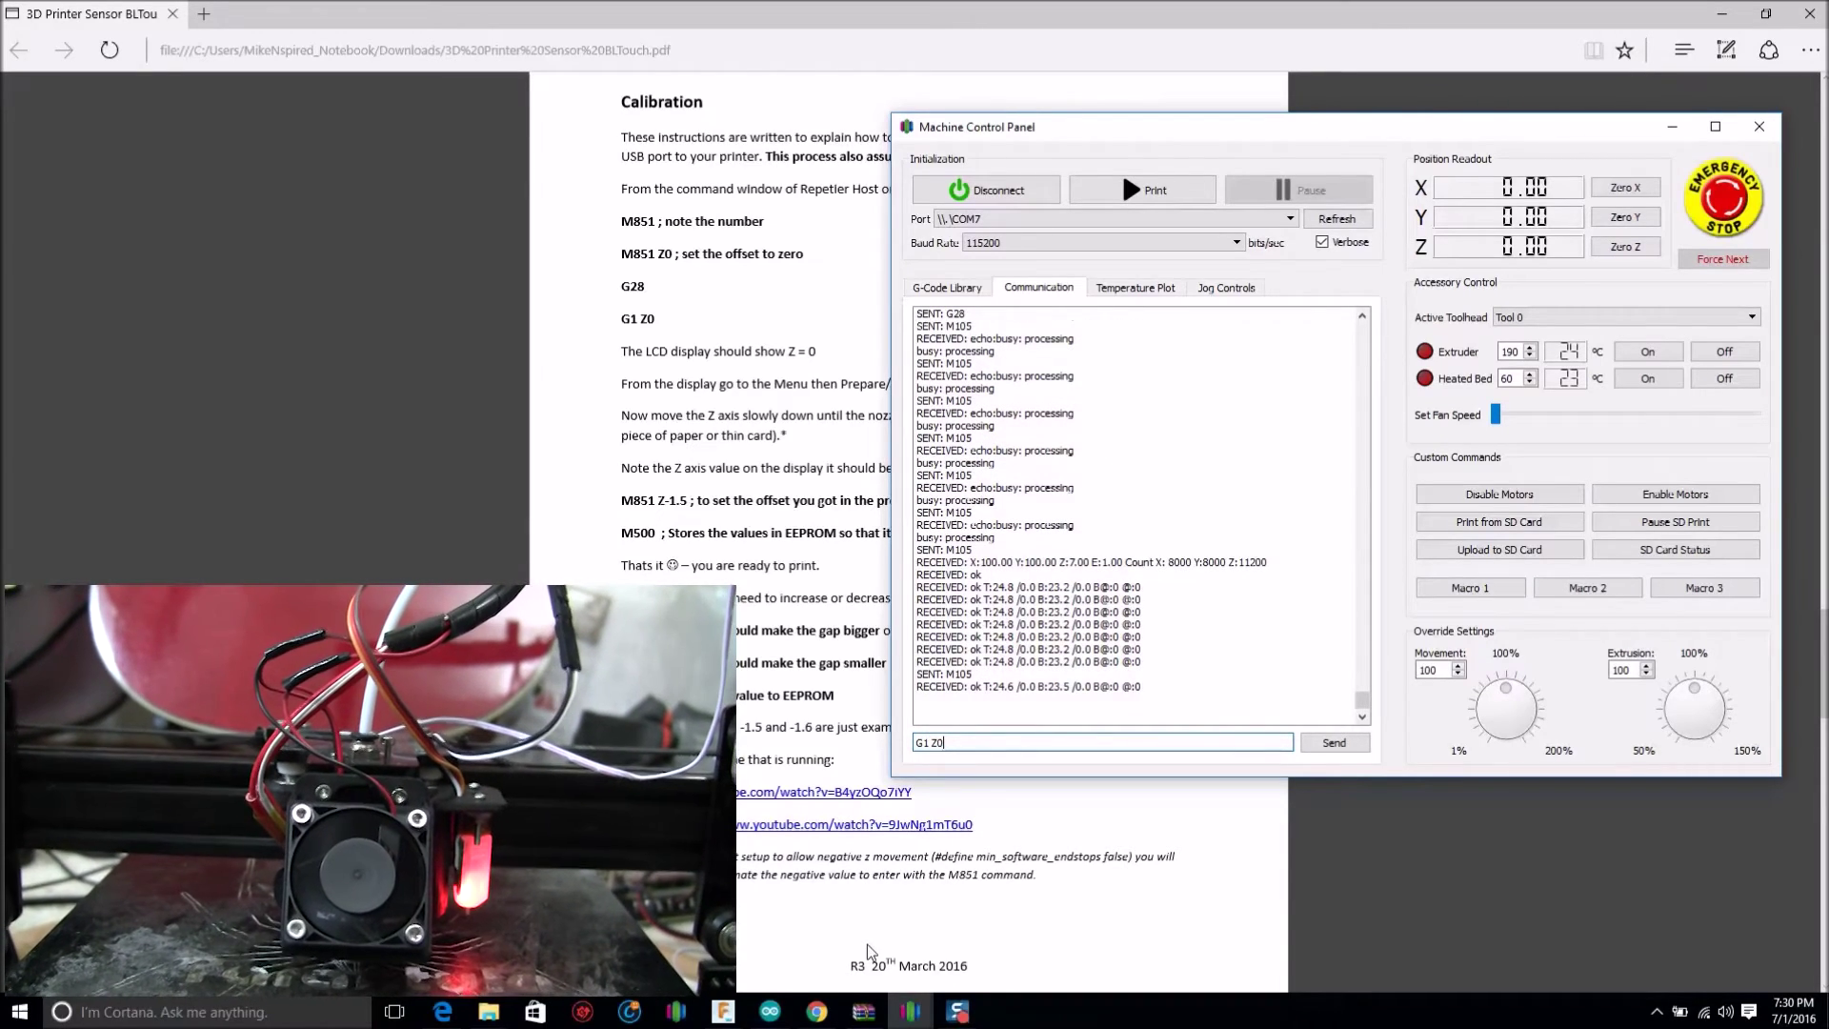
{"action": "key", "text": "Return"}
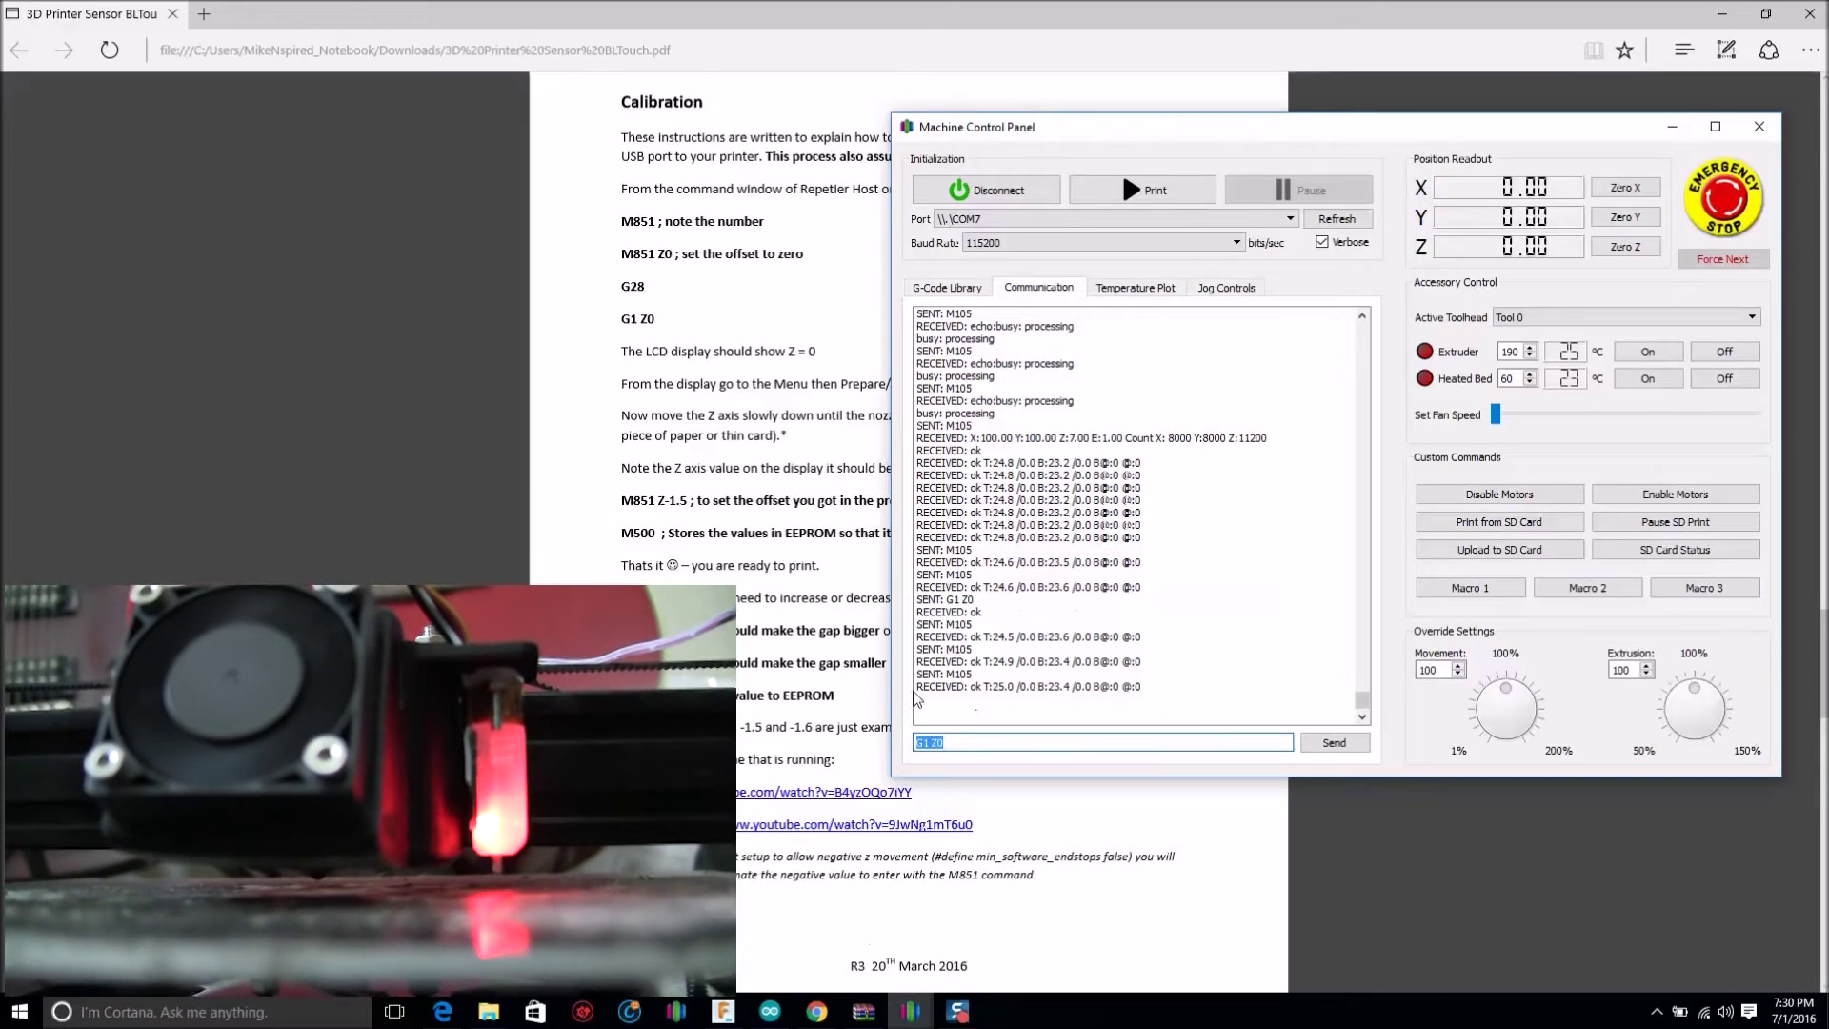
{"action": "left_click", "coordinate": [1239, 288]}
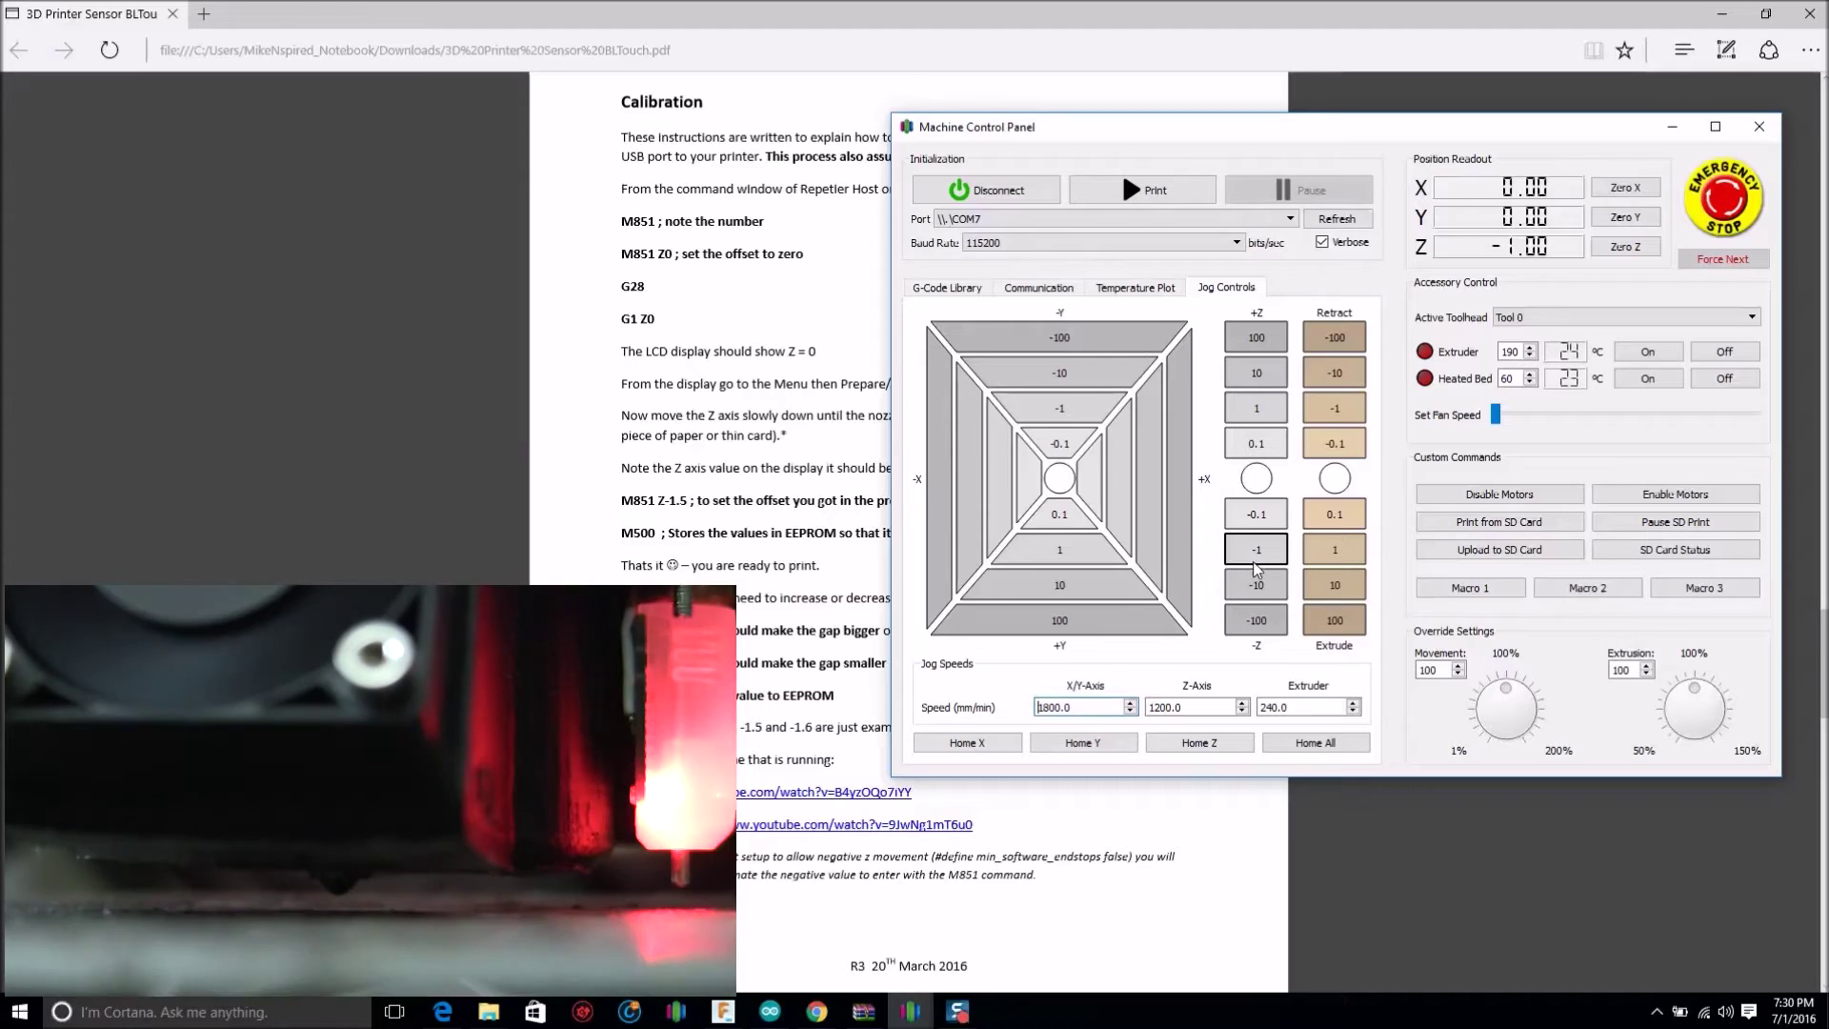
Jog the nozzle down another 1 mm so the Z readout shows -2.00
{"action": "left_click", "coordinate": [1271, 565]}
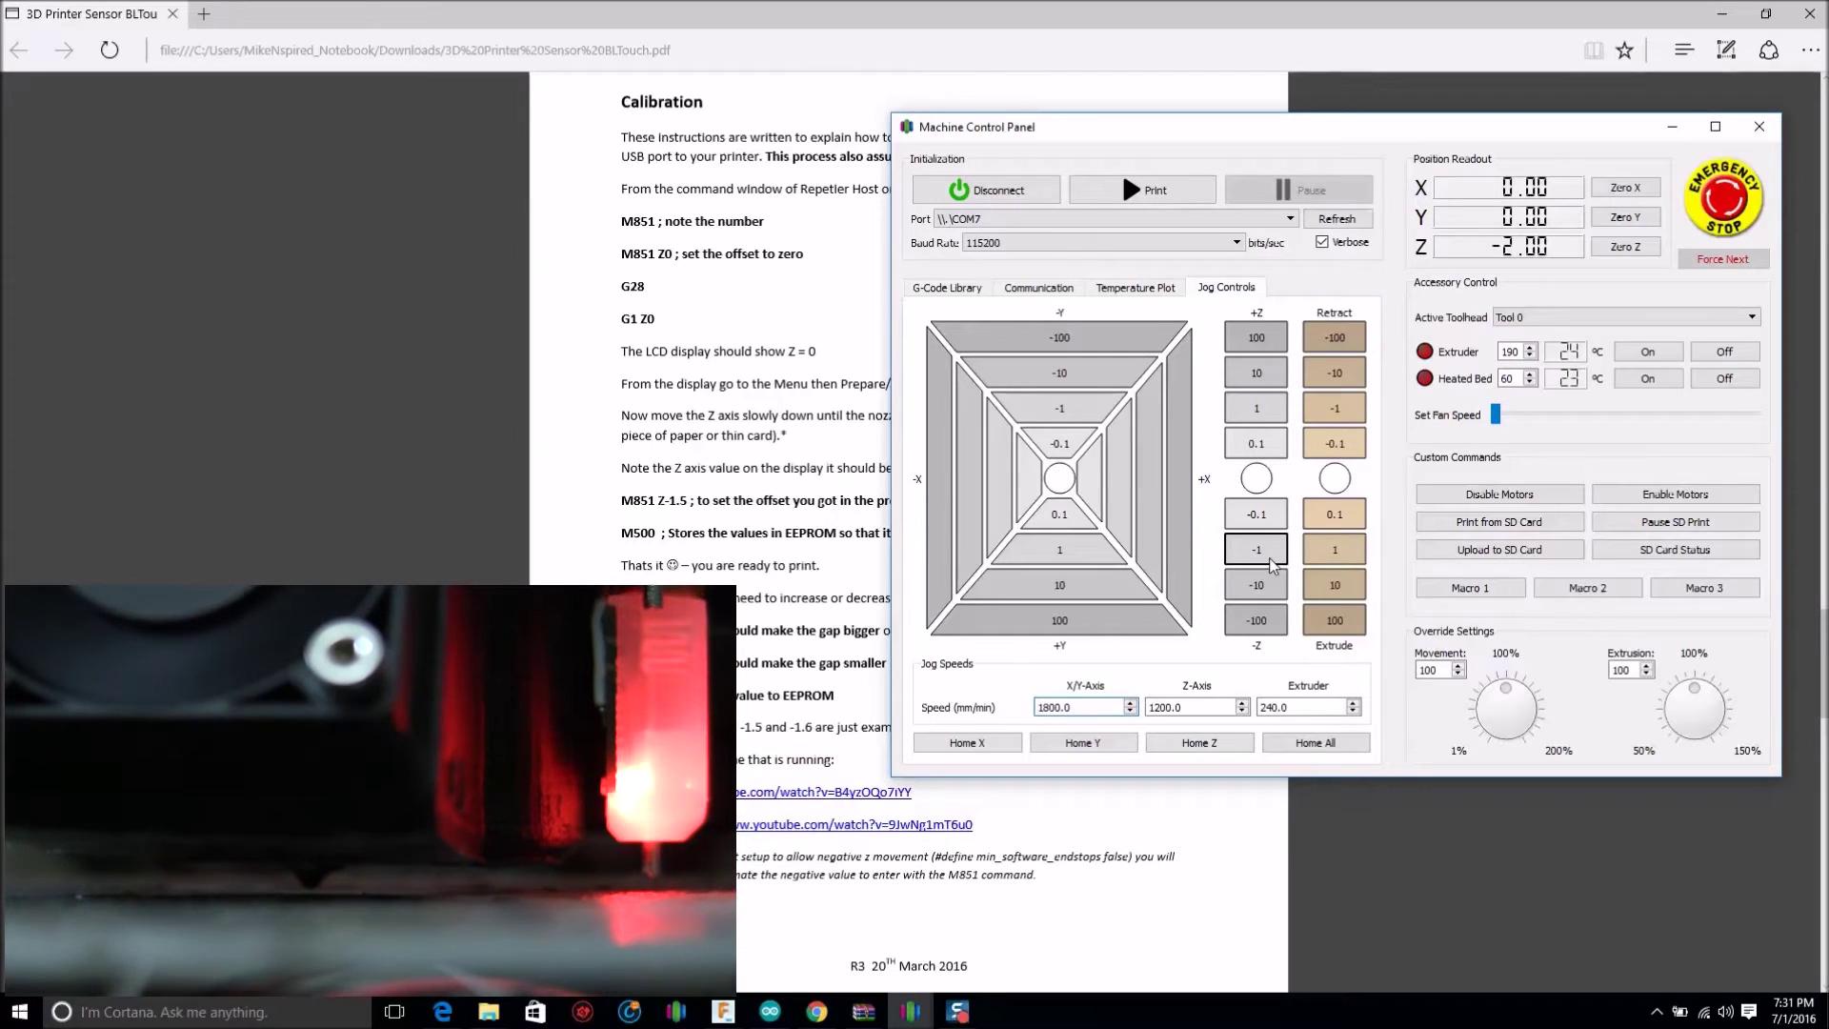
Replace the old command with M851 Z-4 and send it, confirming Z Offset -4.00 in the reply
{"action": "left_click", "coordinate": [960, 283]}
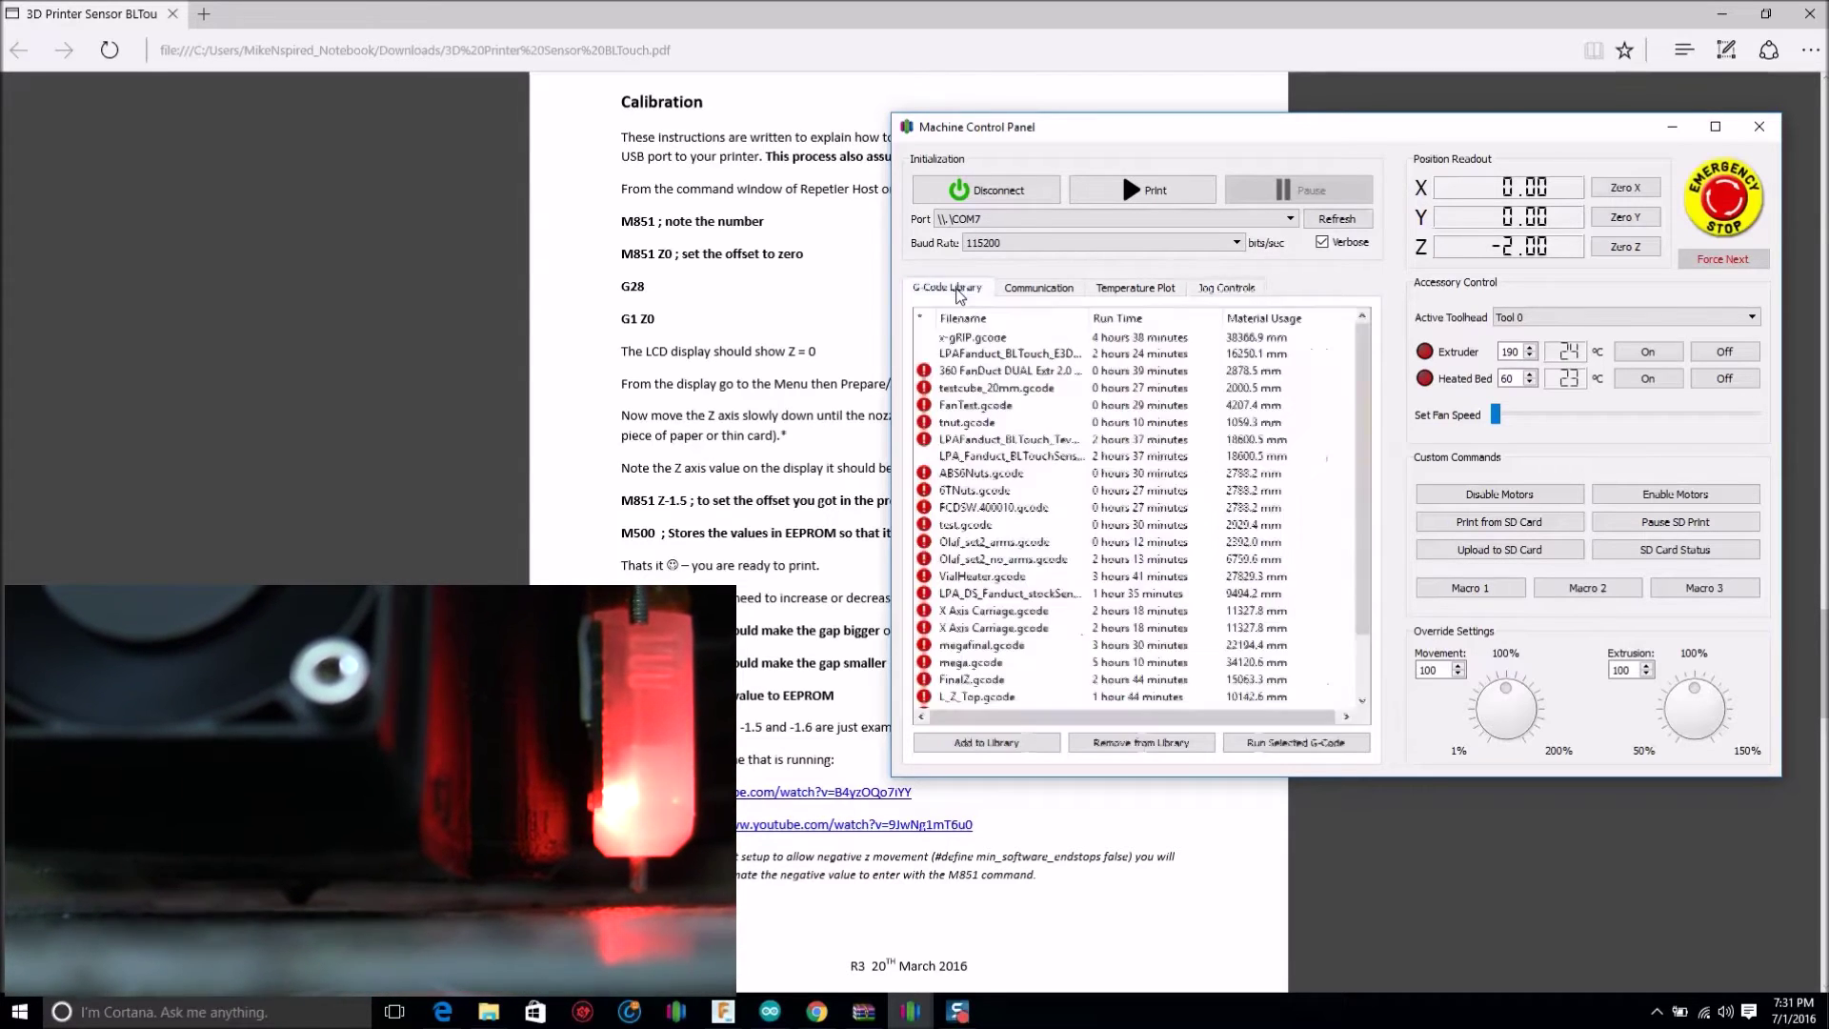
{"action": "left_click", "coordinate": [1006, 287]}
{"action": "left_click", "coordinate": [949, 743]}
{"action": "left_click_drag", "start_coordinate": [949, 744], "coordinate": [914, 745]}
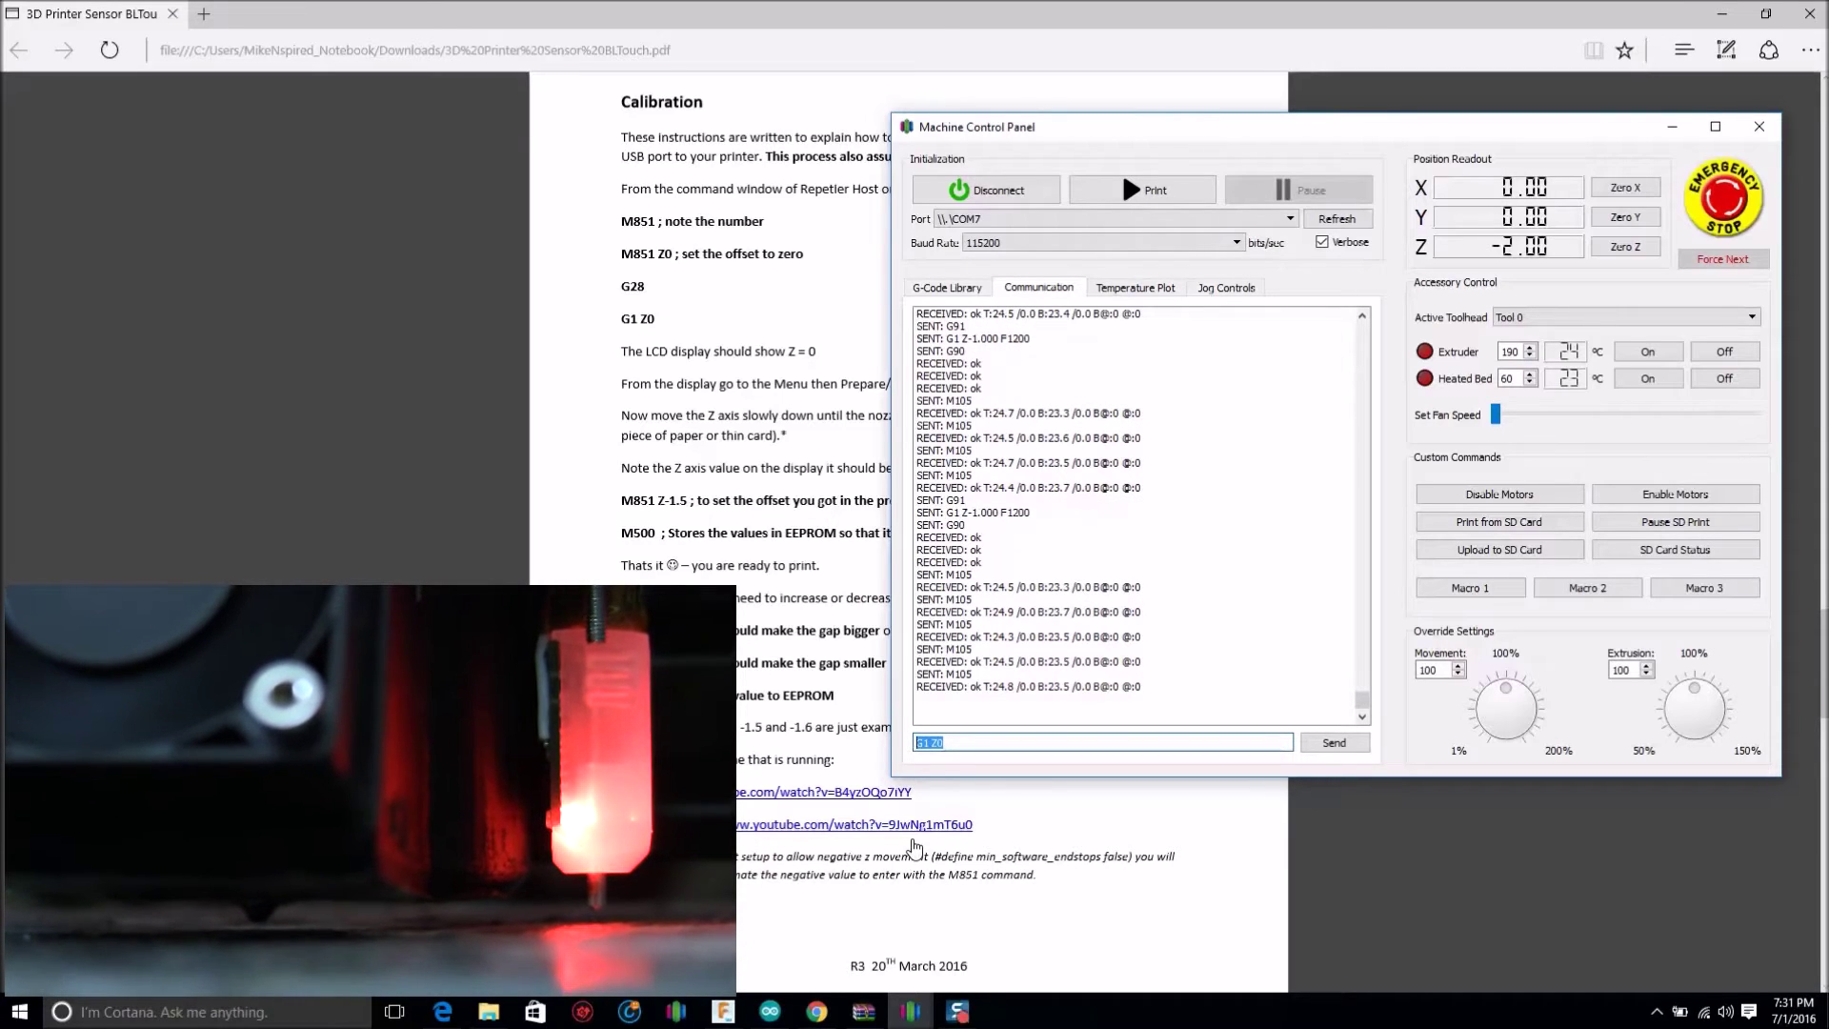
{"action": "type", "text": "M85"}
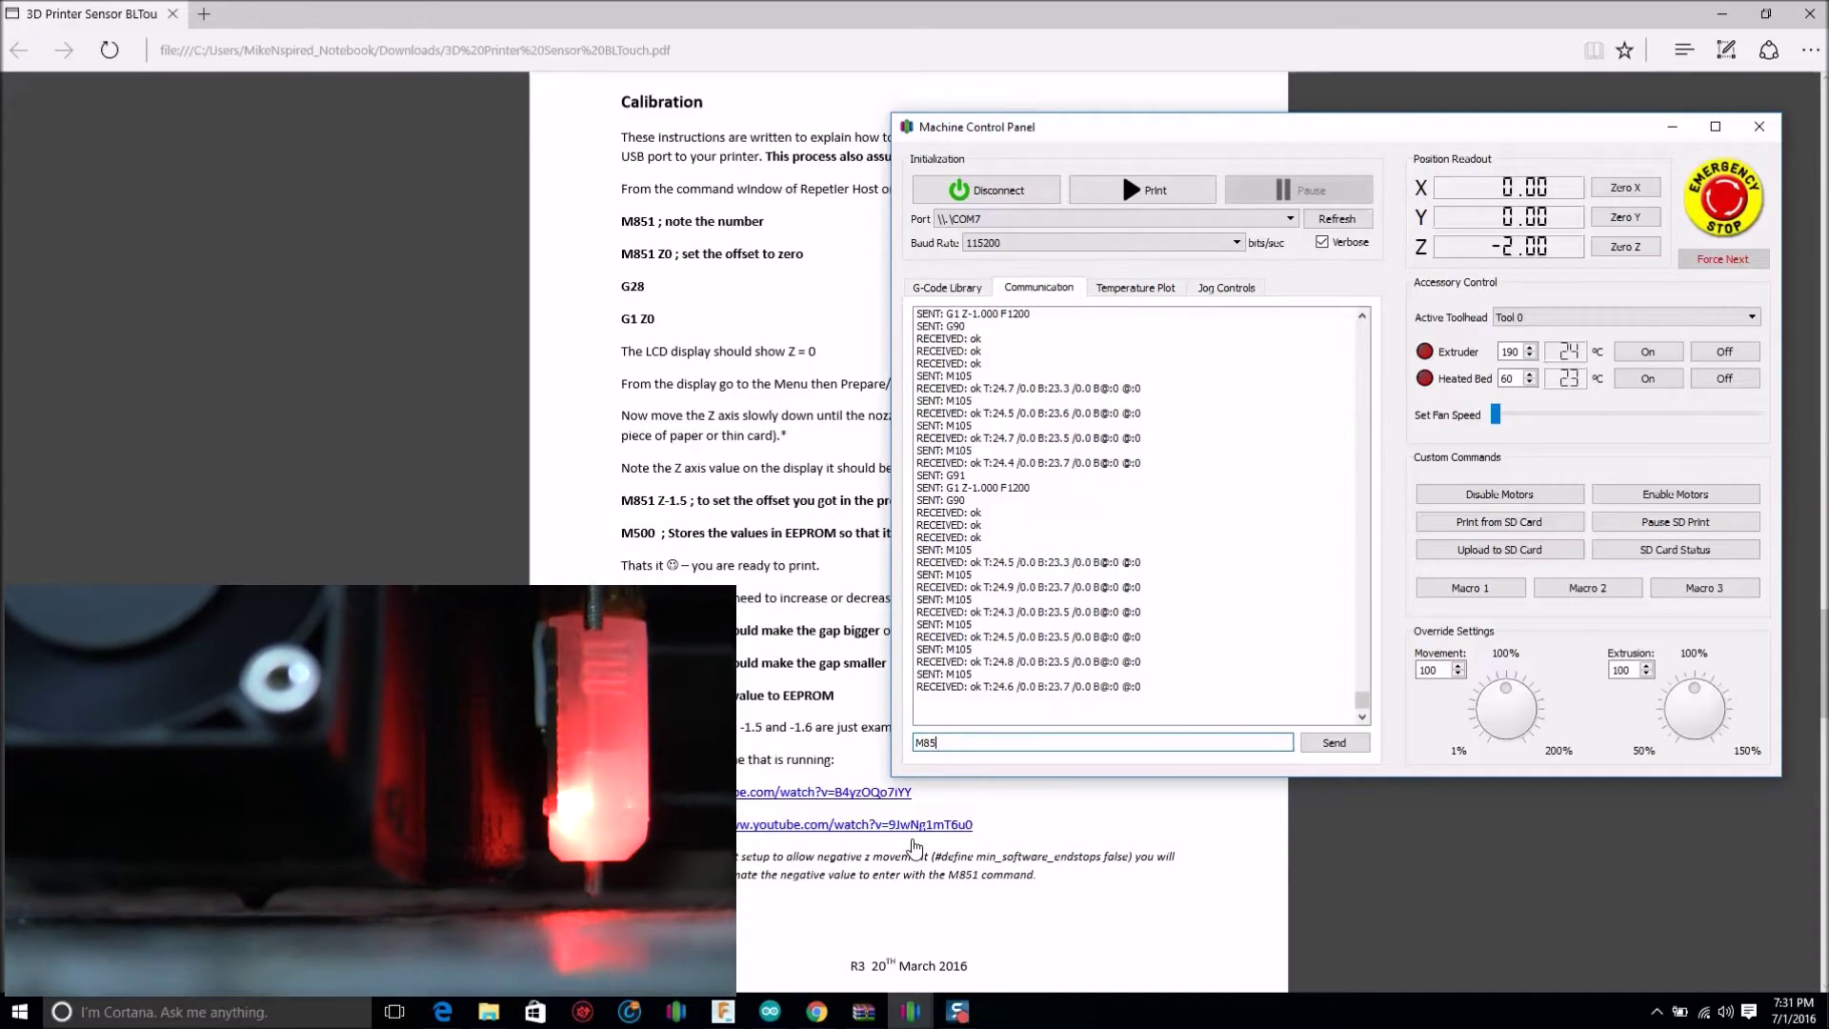
{"action": "type", "text": "1"}
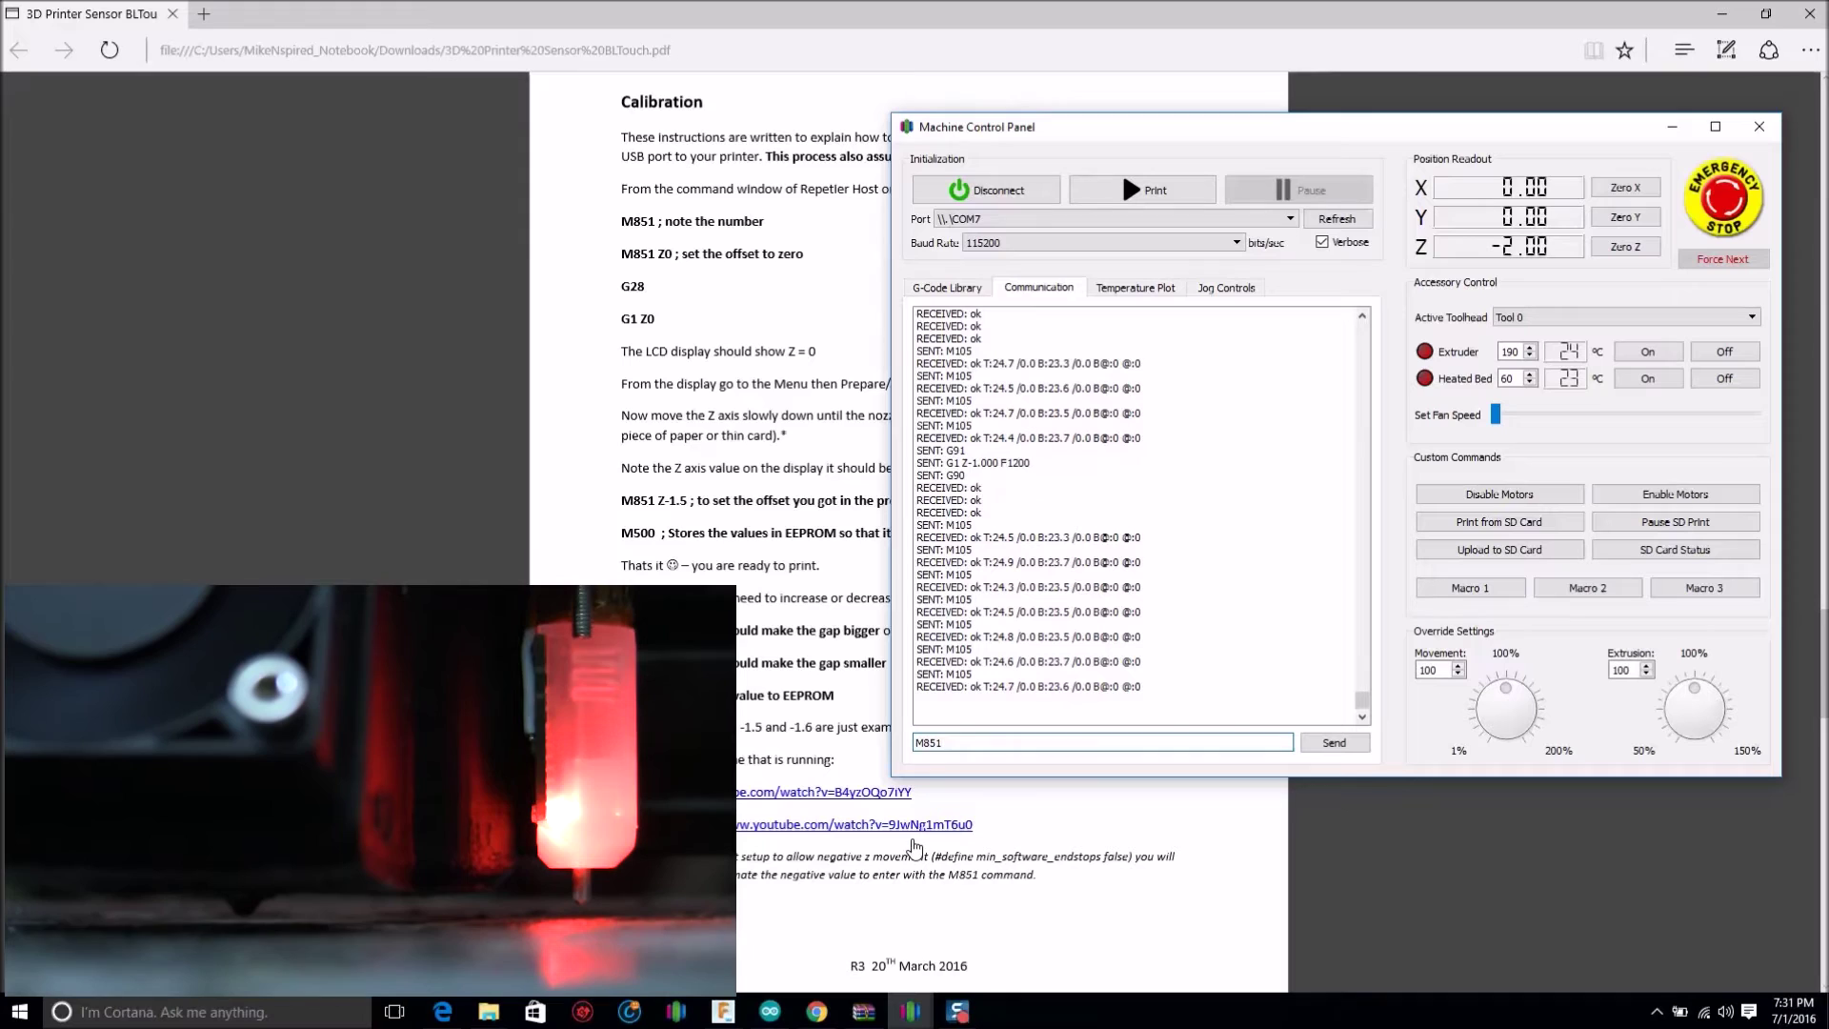
{"action": "type", "text": " Z"}
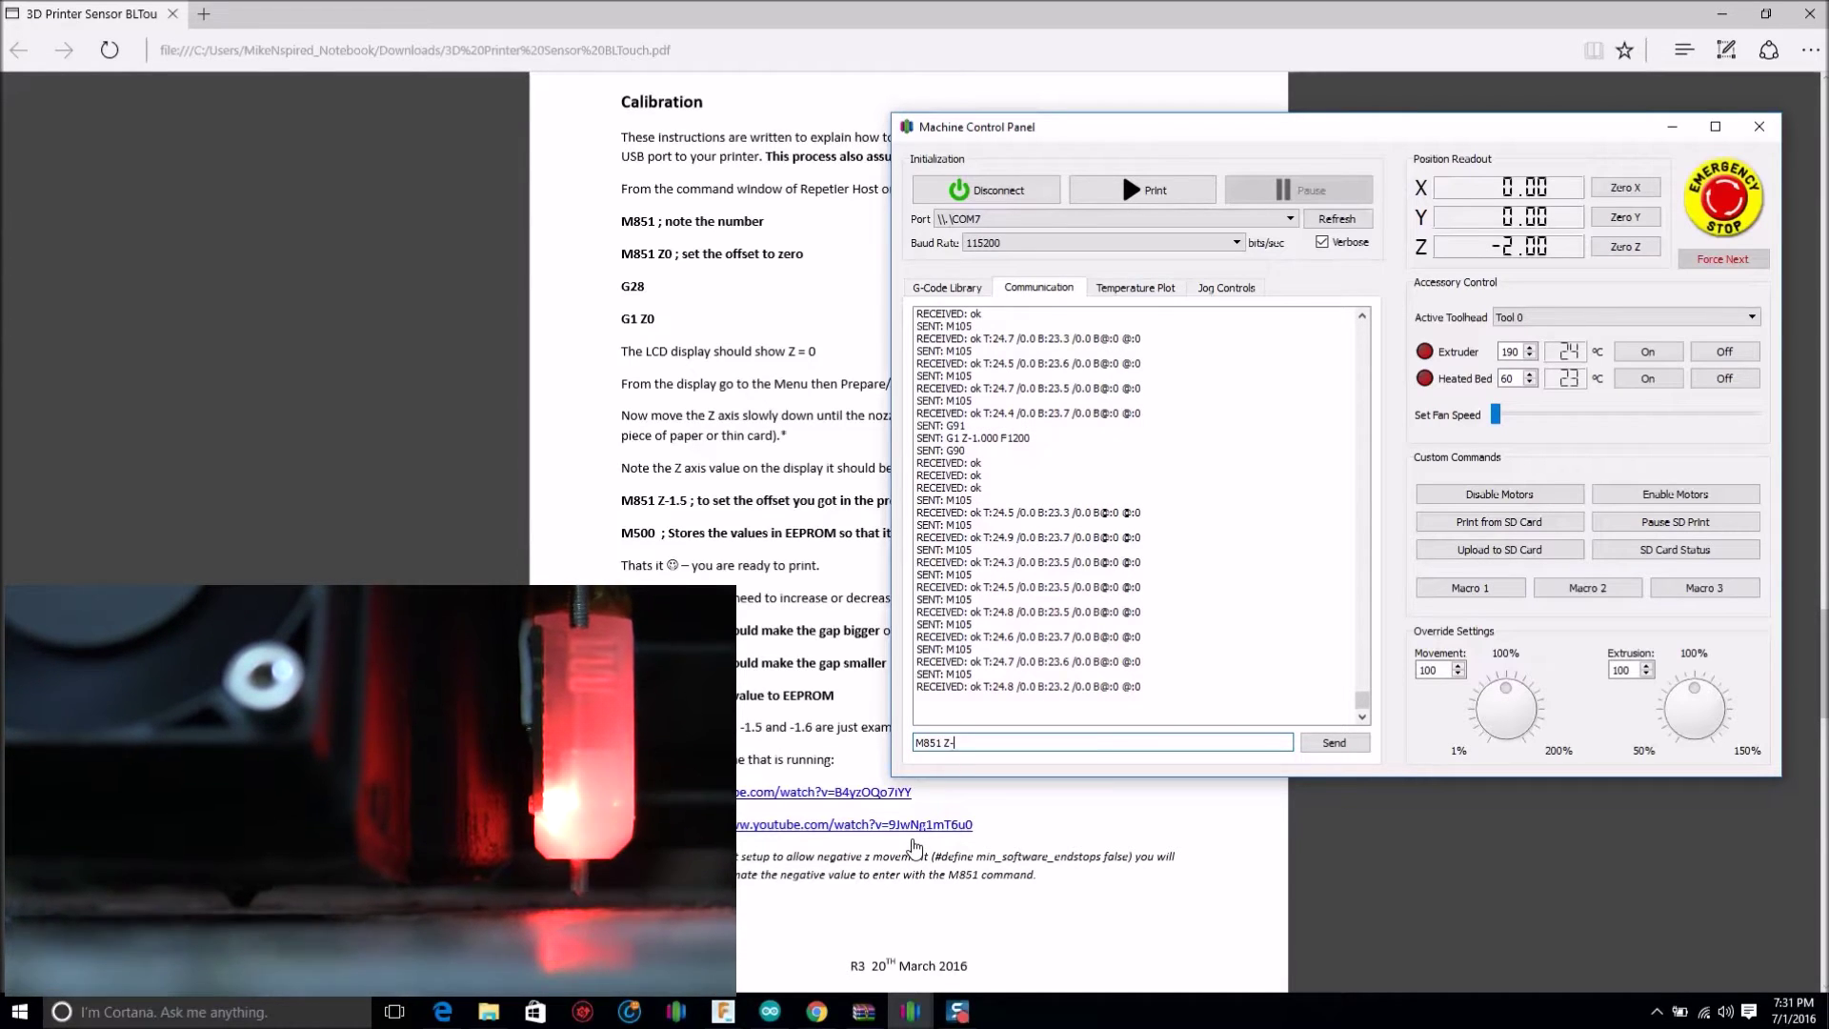
{"action": "type", "text": "-4"}
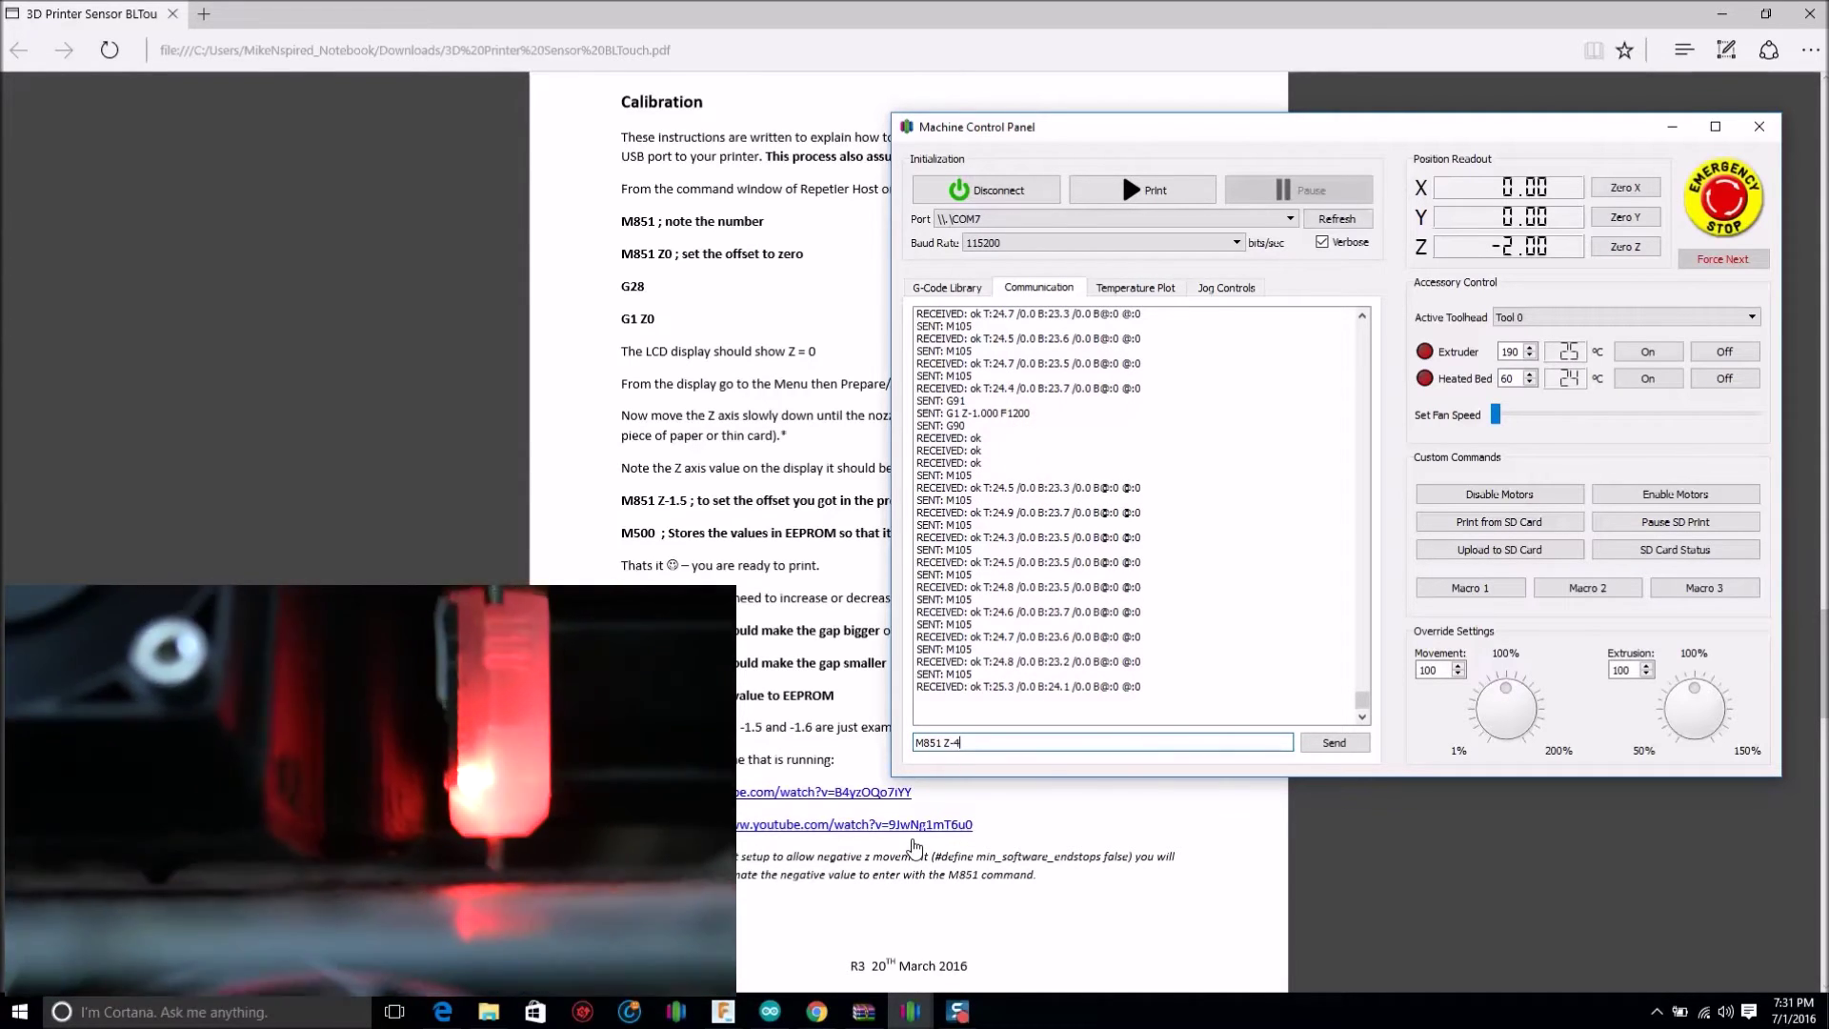
{"action": "type", "text": "."}
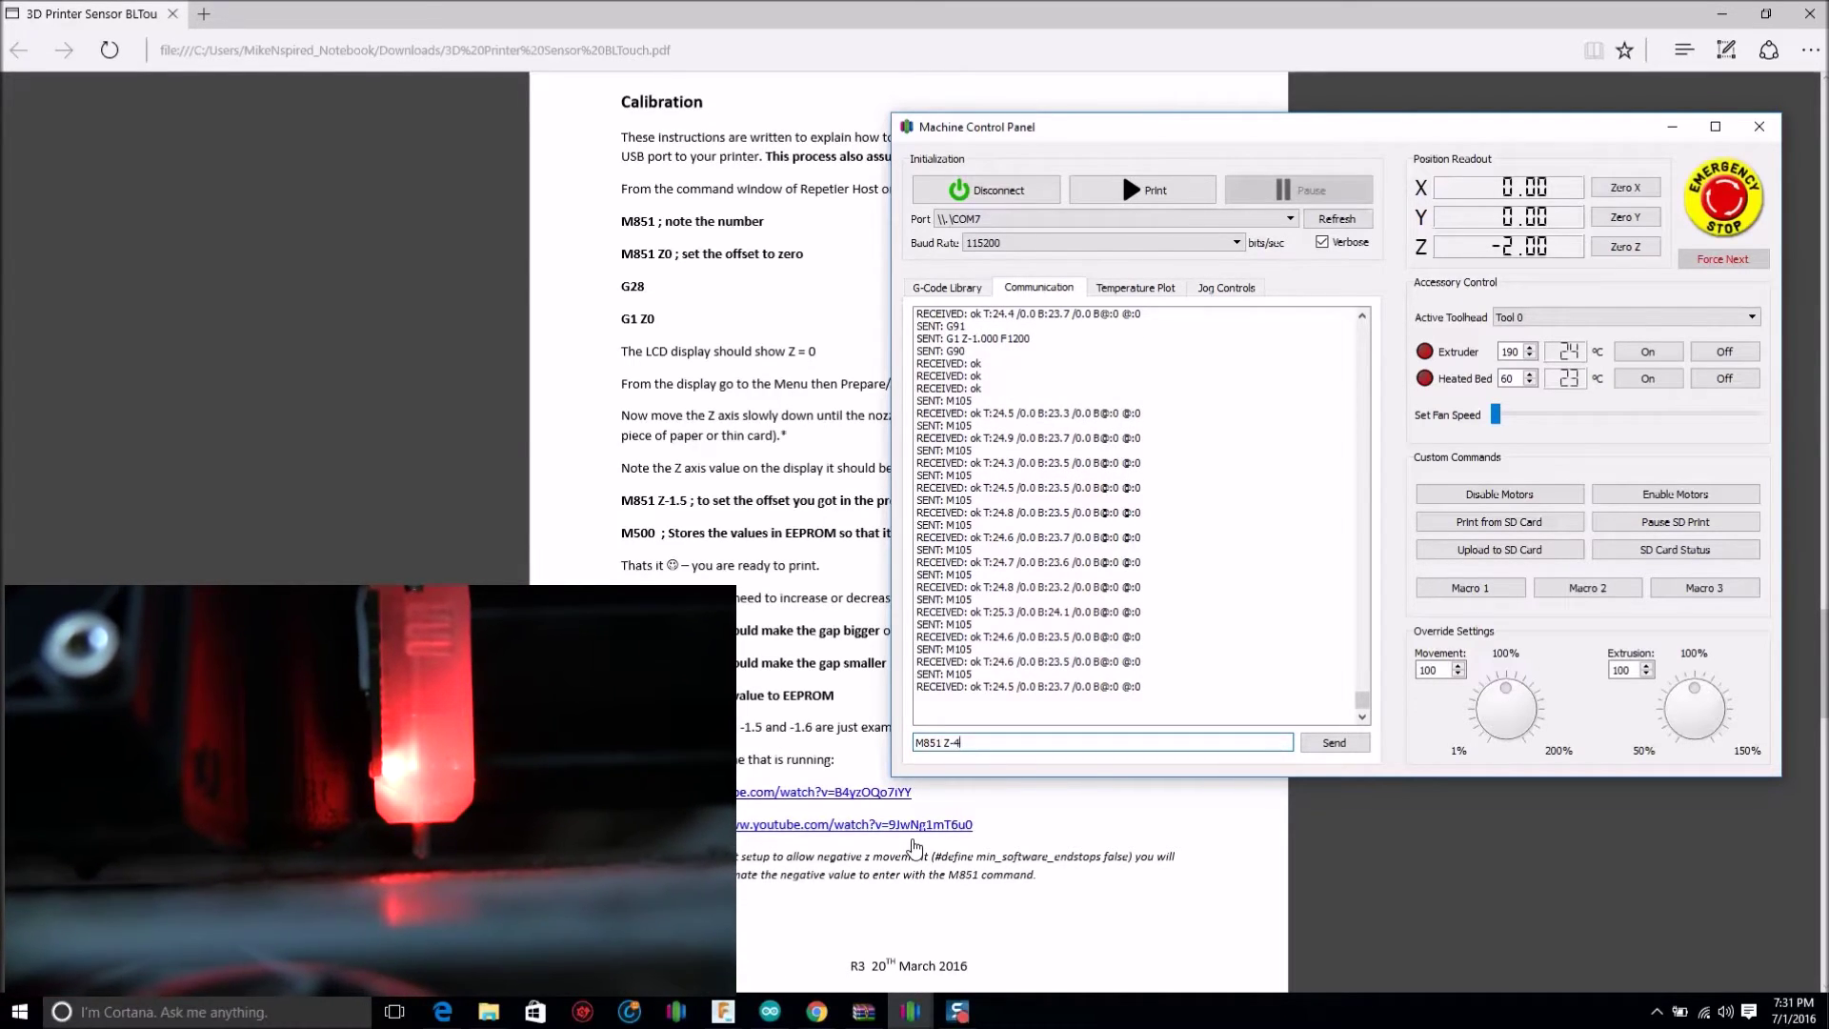
{"action": "key", "text": "Return"}
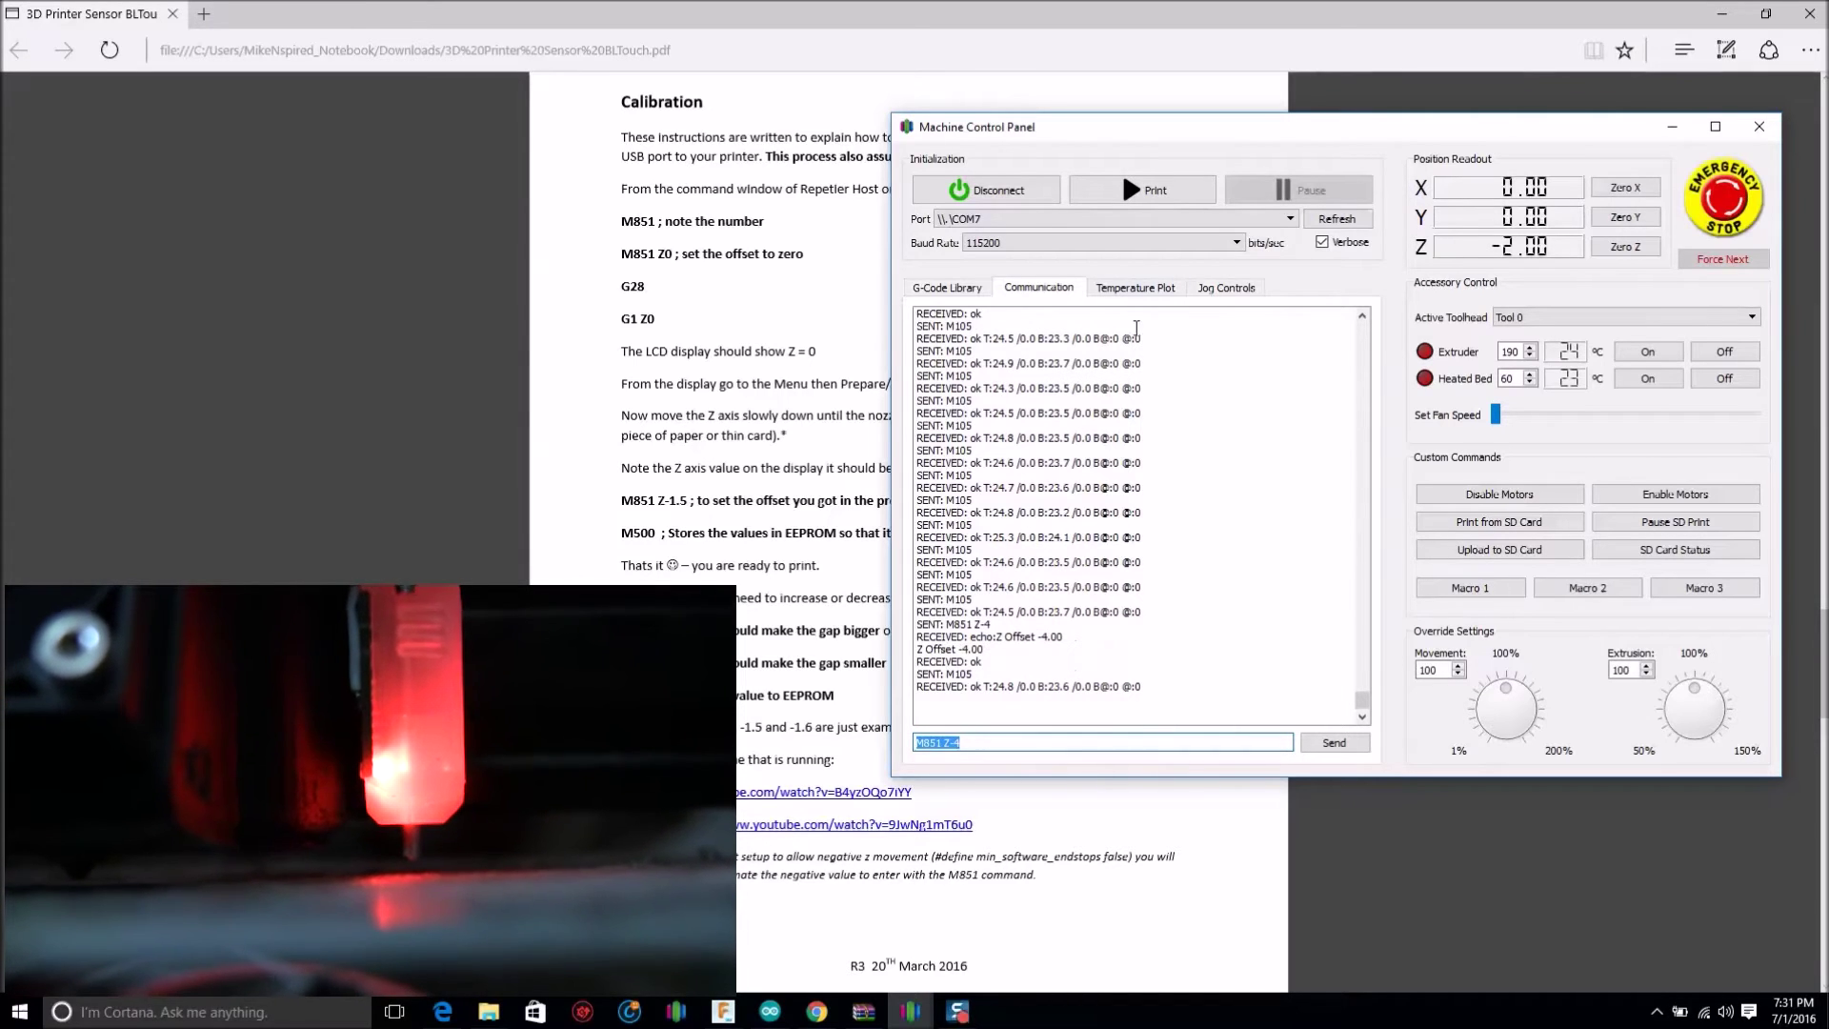
{"action": "left_click", "coordinate": [1219, 288]}
Raise Z by 10 mm, delete the M851 Z-4 command, and send G28 to home the printer
{"action": "left_click", "coordinate": [1253, 372]}
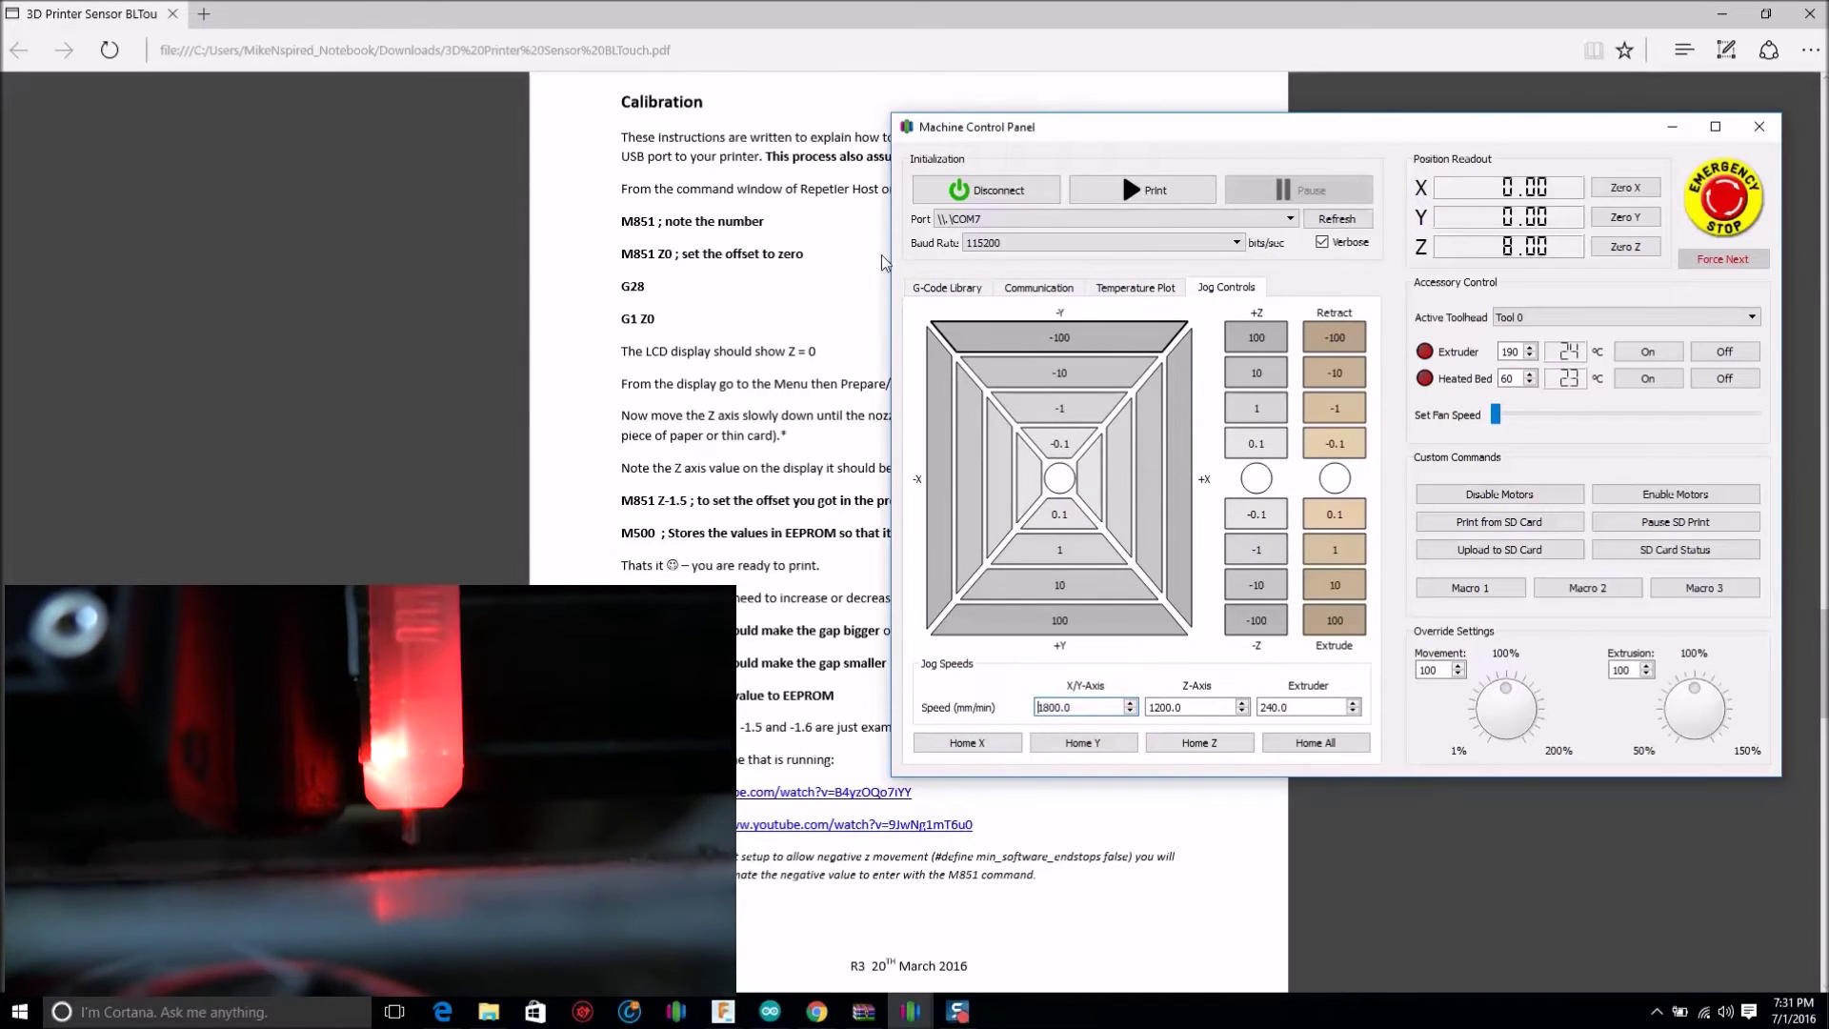
{"action": "left_click", "coordinate": [947, 287]}
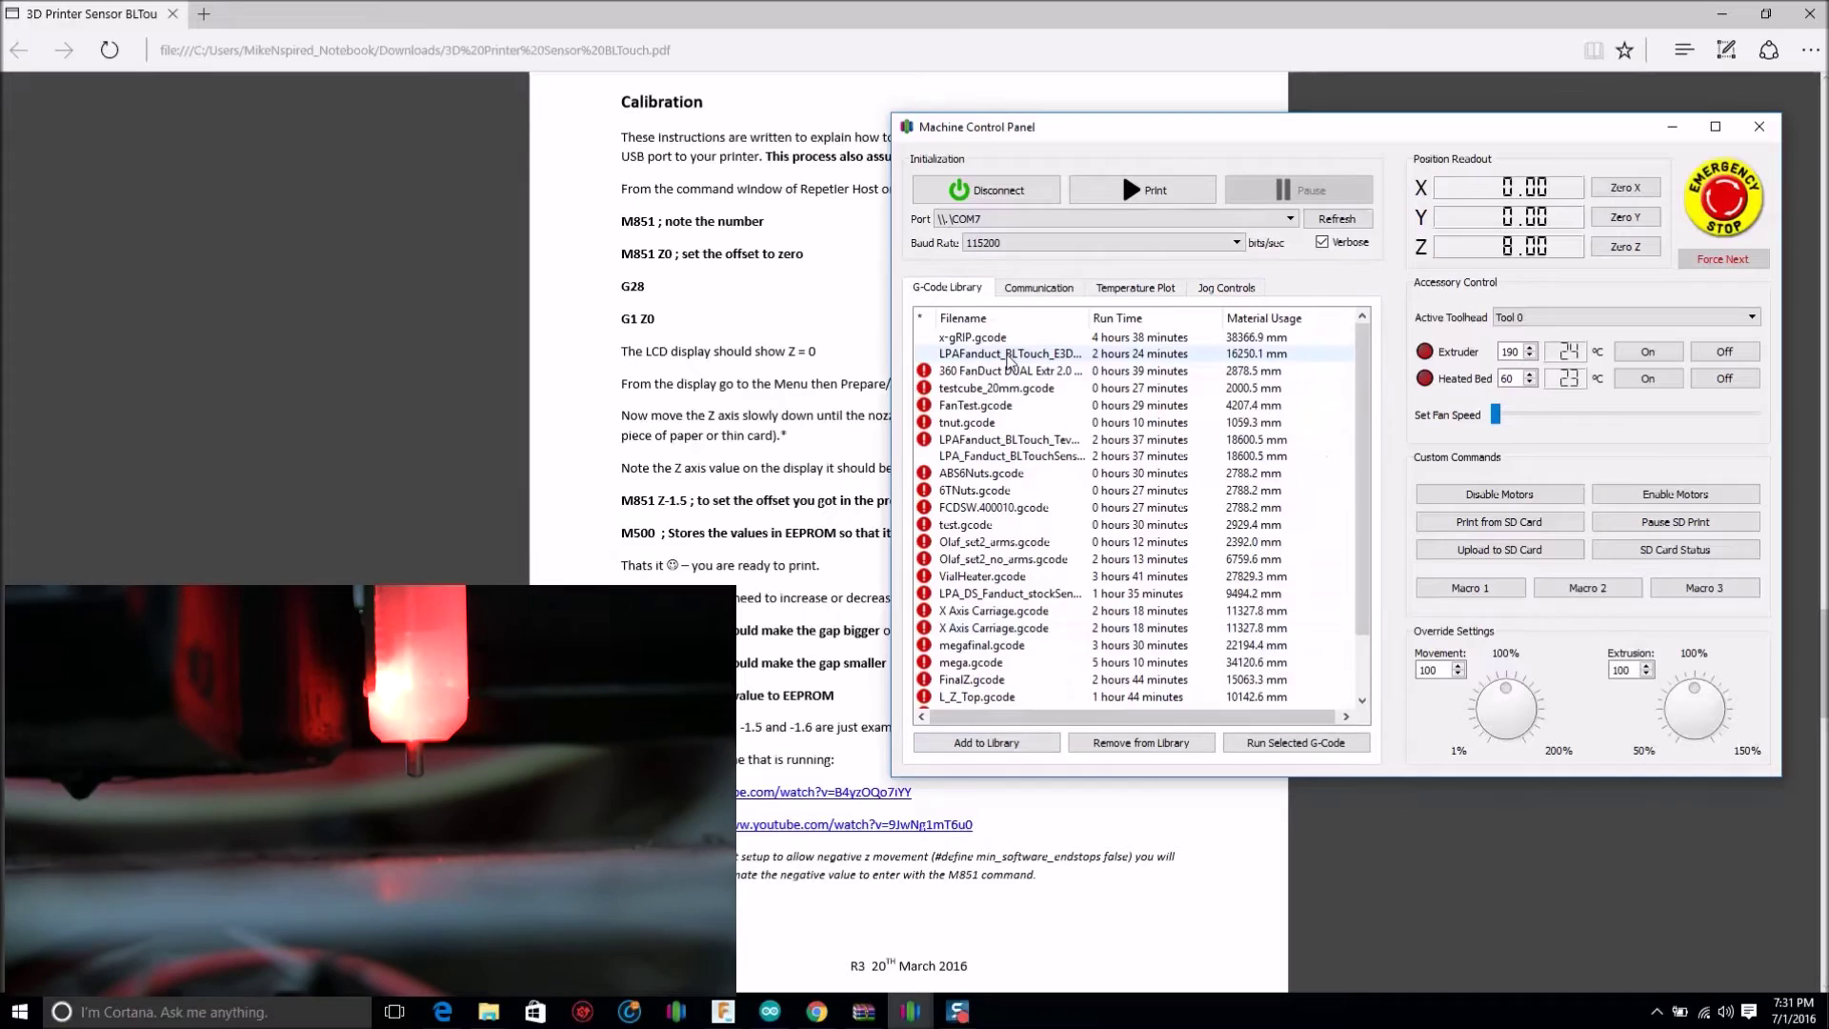
{"action": "left_click", "coordinate": [1037, 288]}
{"action": "left_click_drag", "start_coordinate": [964, 743], "coordinate": [913, 743]}
{"action": "key", "text": "BackSpace"}
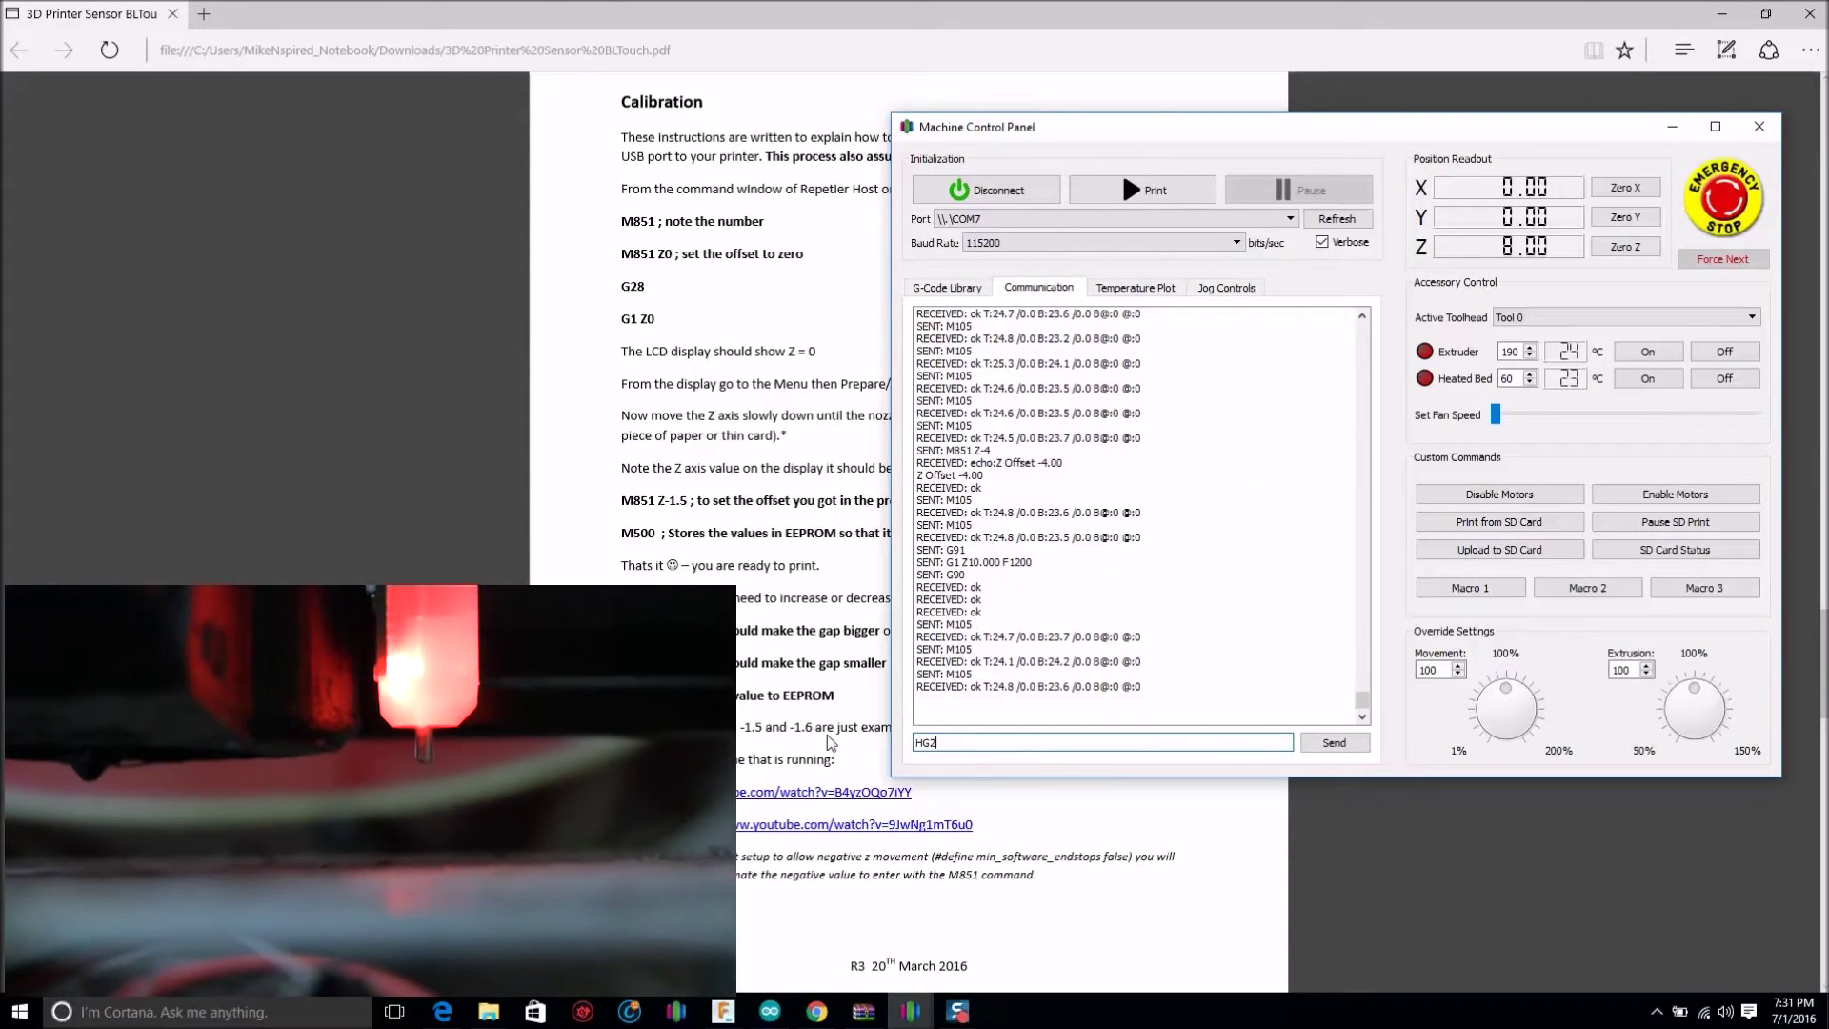
{"action": "type", "text": "G28"}
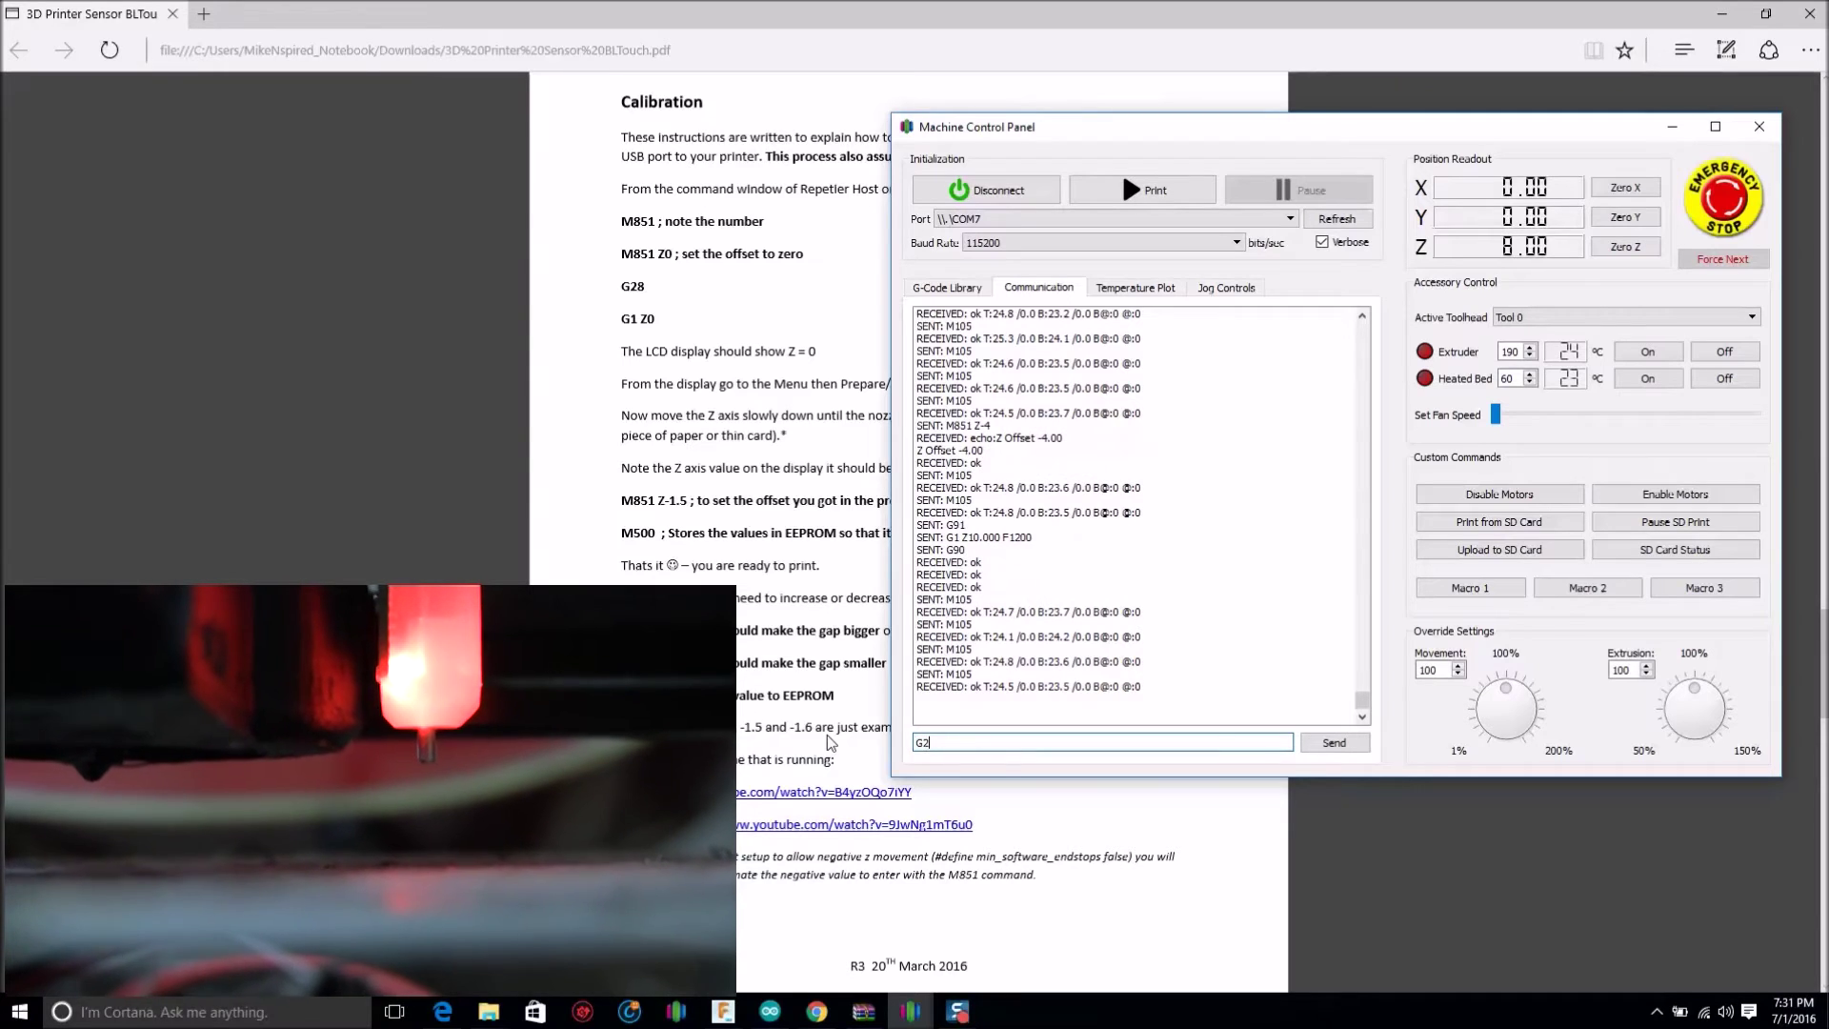
{"action": "key", "text": "Return"}
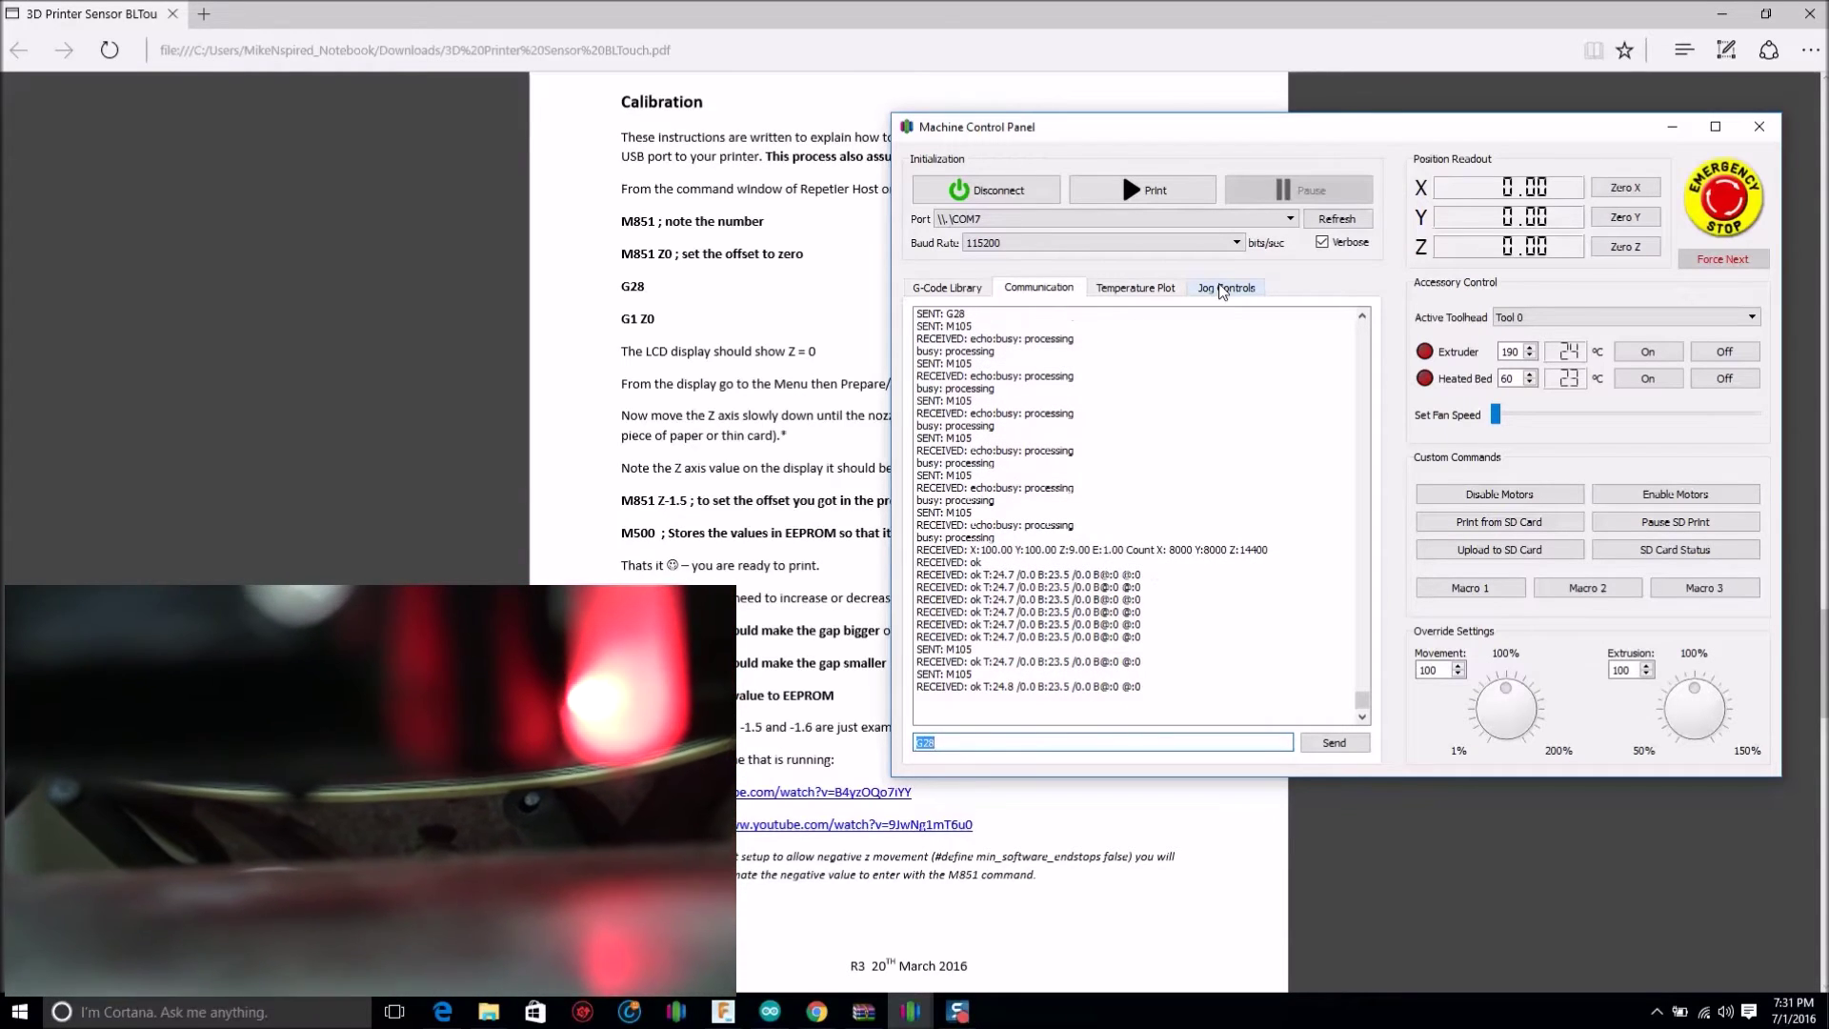
Send G1 Z0 from the command log so the Z readout returns to 0.00
{"action": "left_click", "coordinate": [1215, 288]}
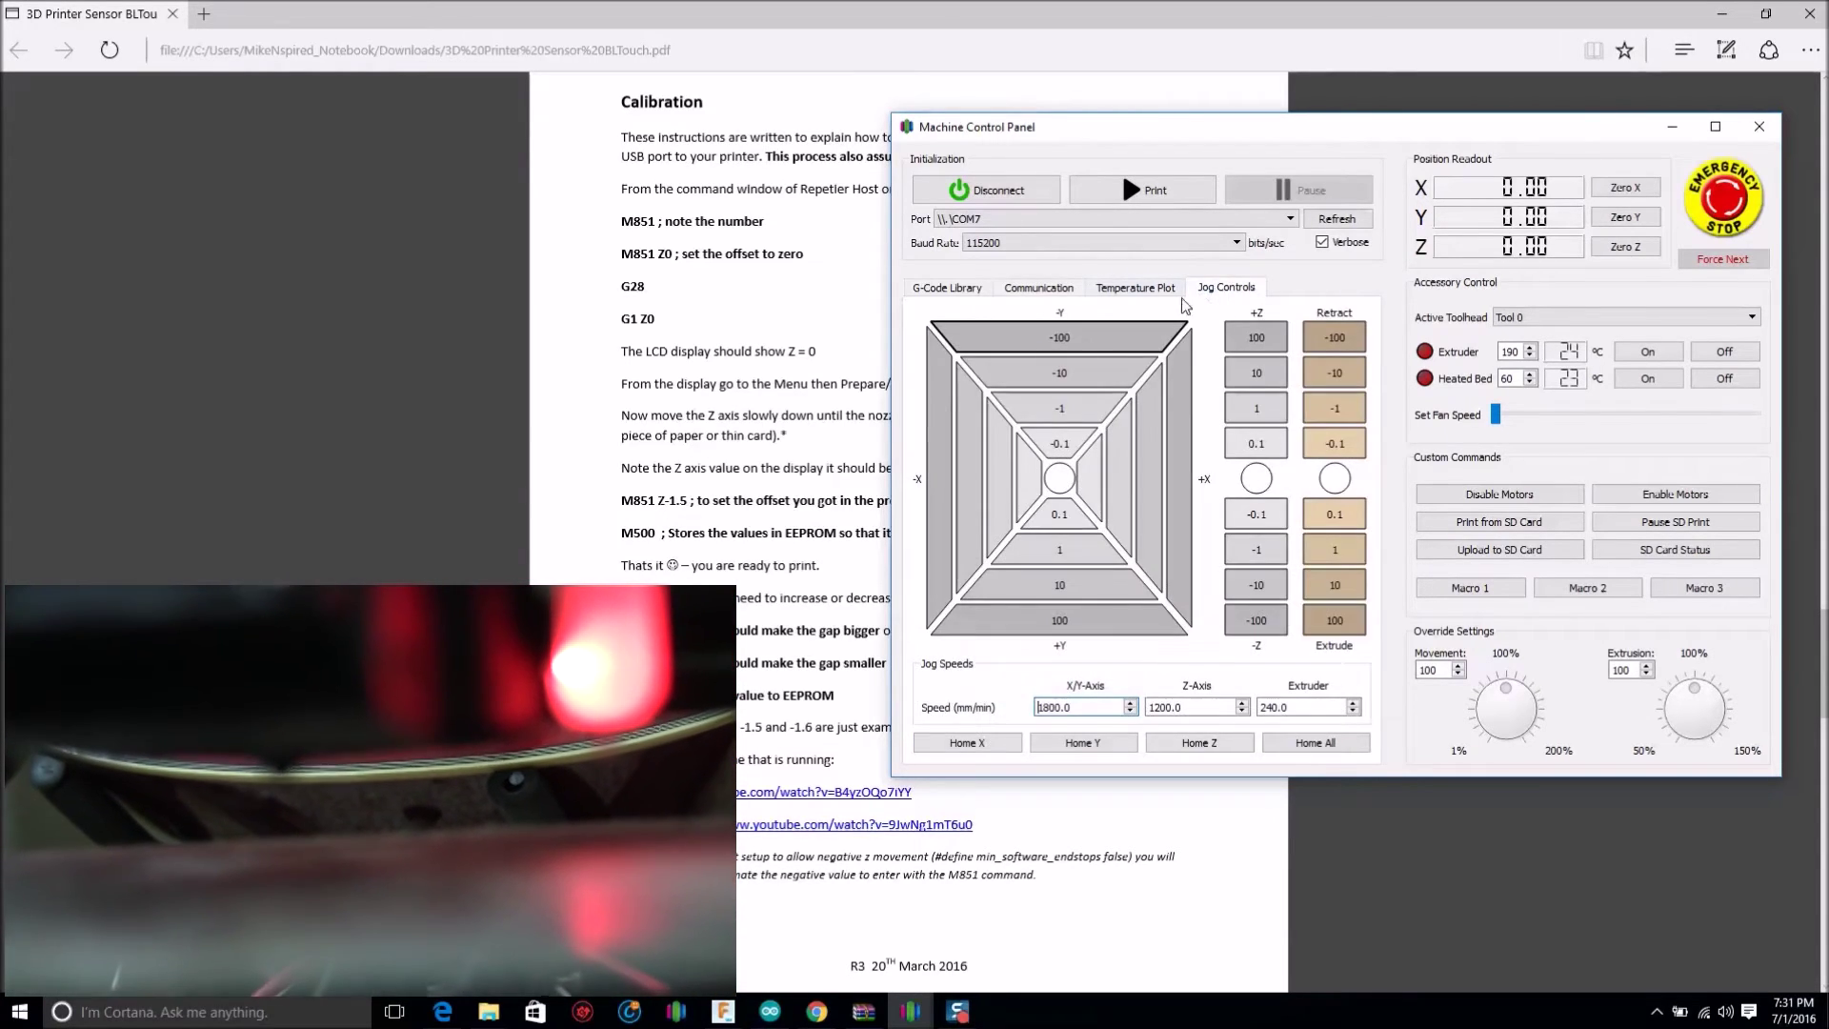
{"action": "left_click", "coordinate": [1158, 289]}
{"action": "left_click", "coordinate": [1038, 289]}
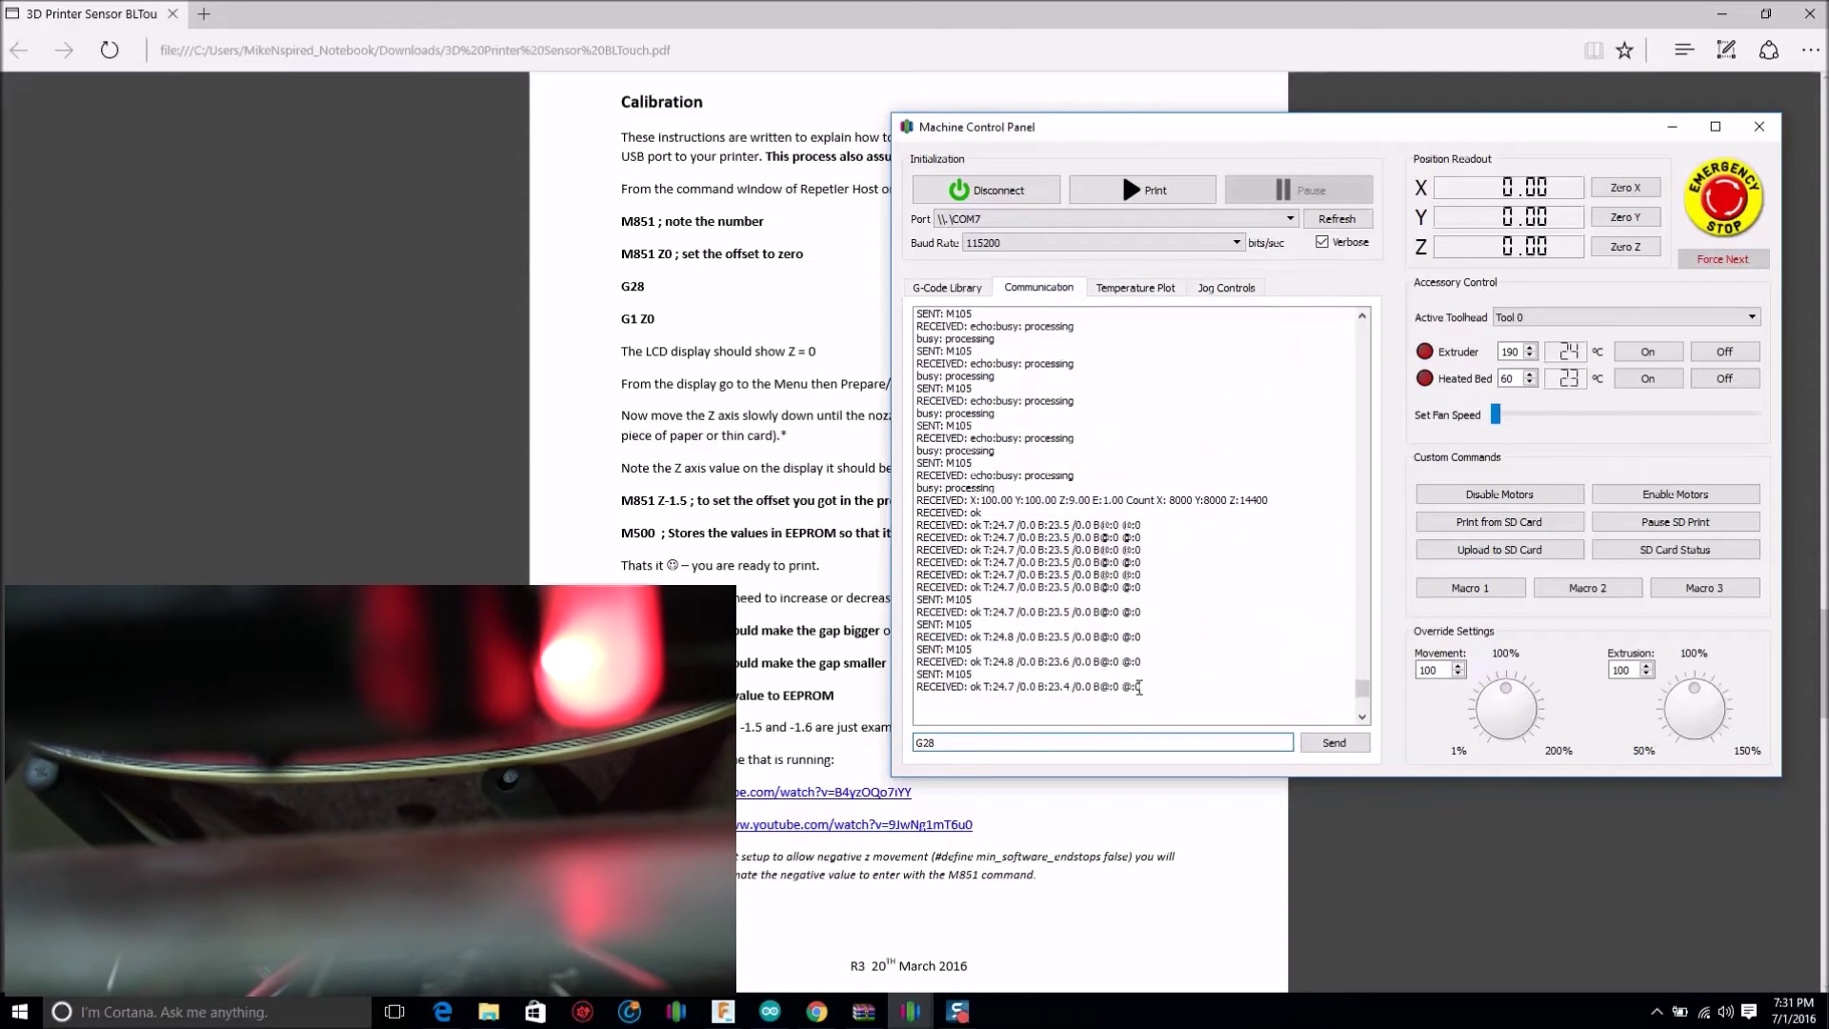
{"action": "key", "text": "BackSpace"}
{"action": "key", "text": "BackSpace"}
{"action": "key", "text": "BackSpace"}
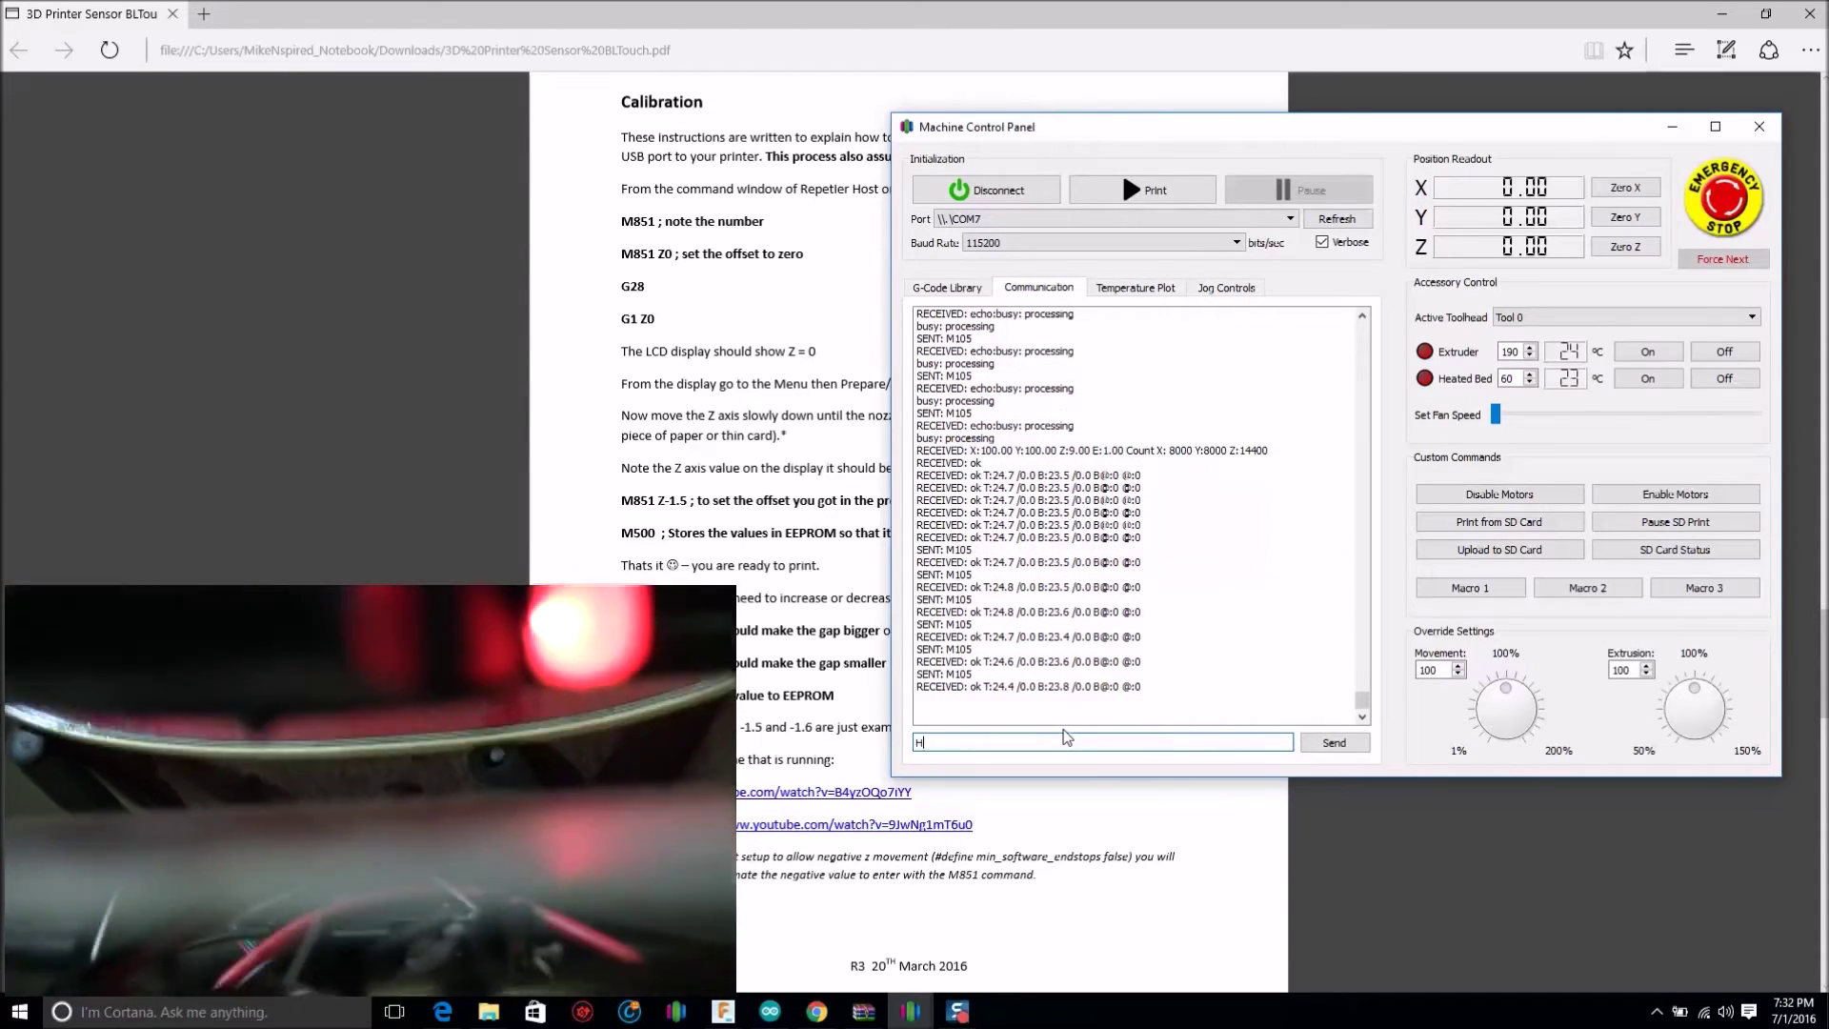
{"action": "type", "text": "G1 Z"}
{"action": "key", "text": "BackSpace"}
{"action": "key", "text": "BackSpace"}
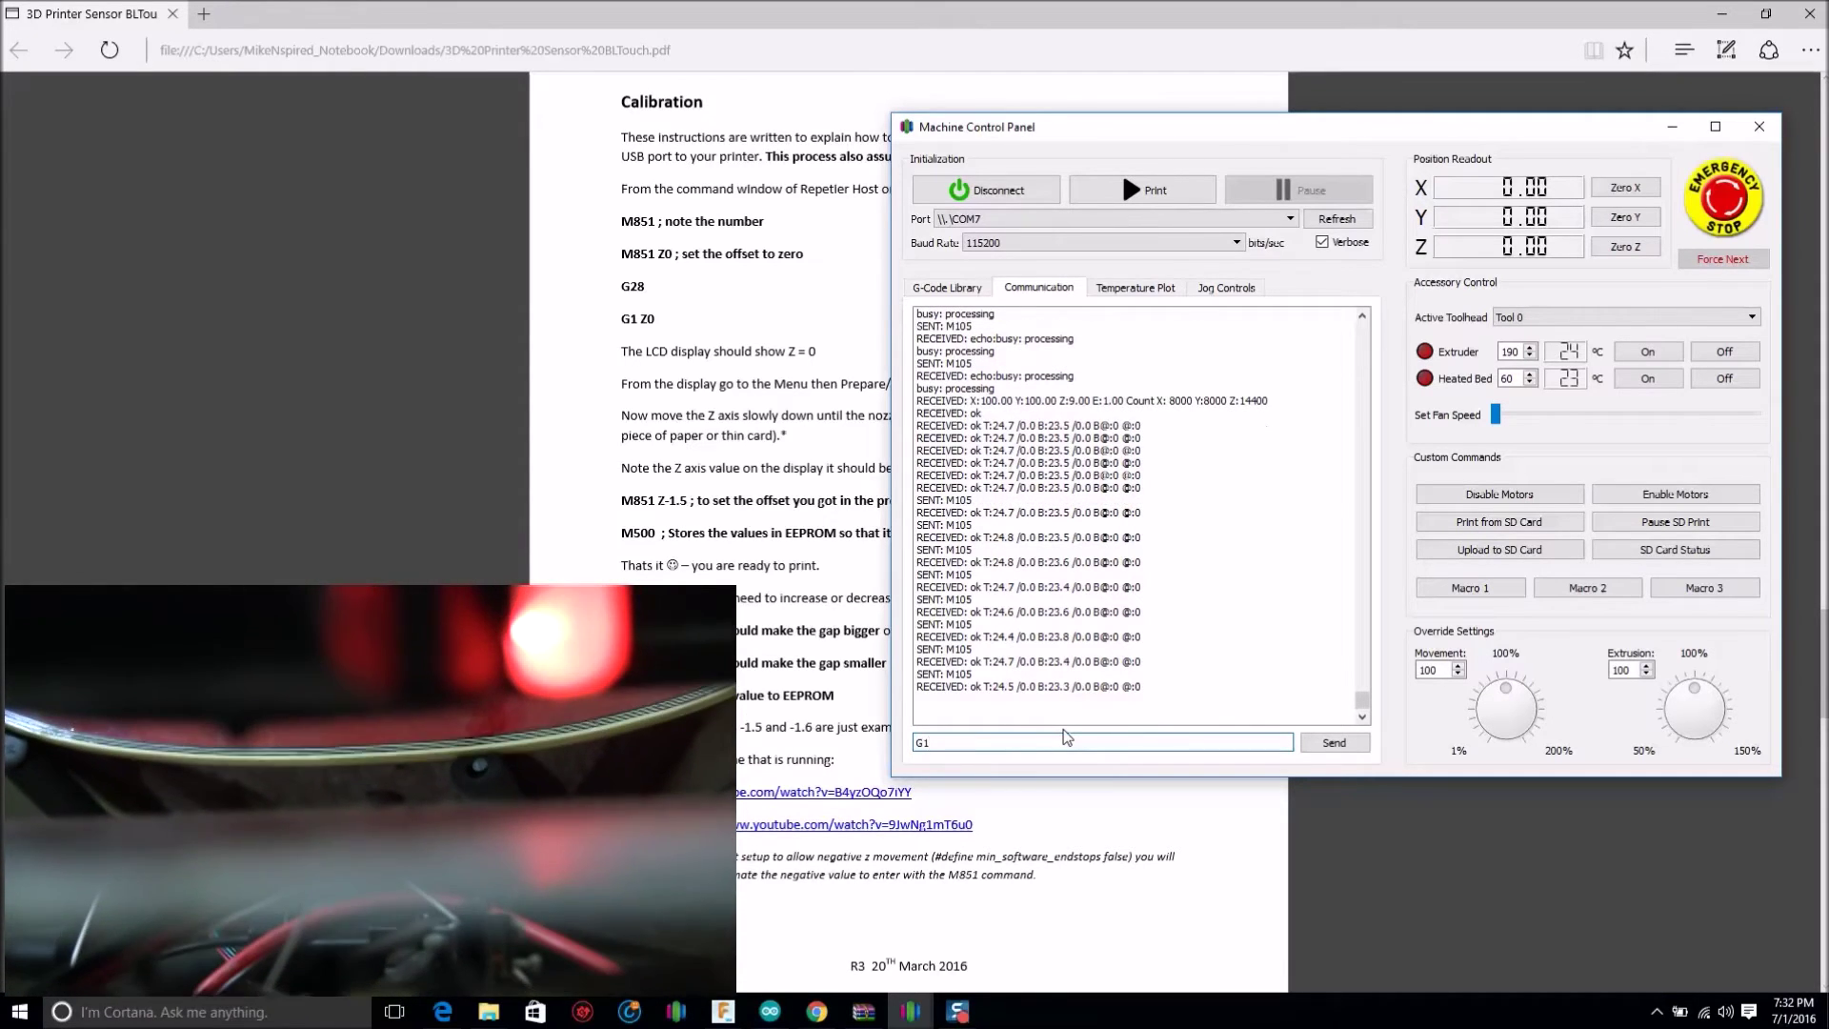
{"action": "type", "text": "Z0"}
{"action": "key", "text": "Return"}
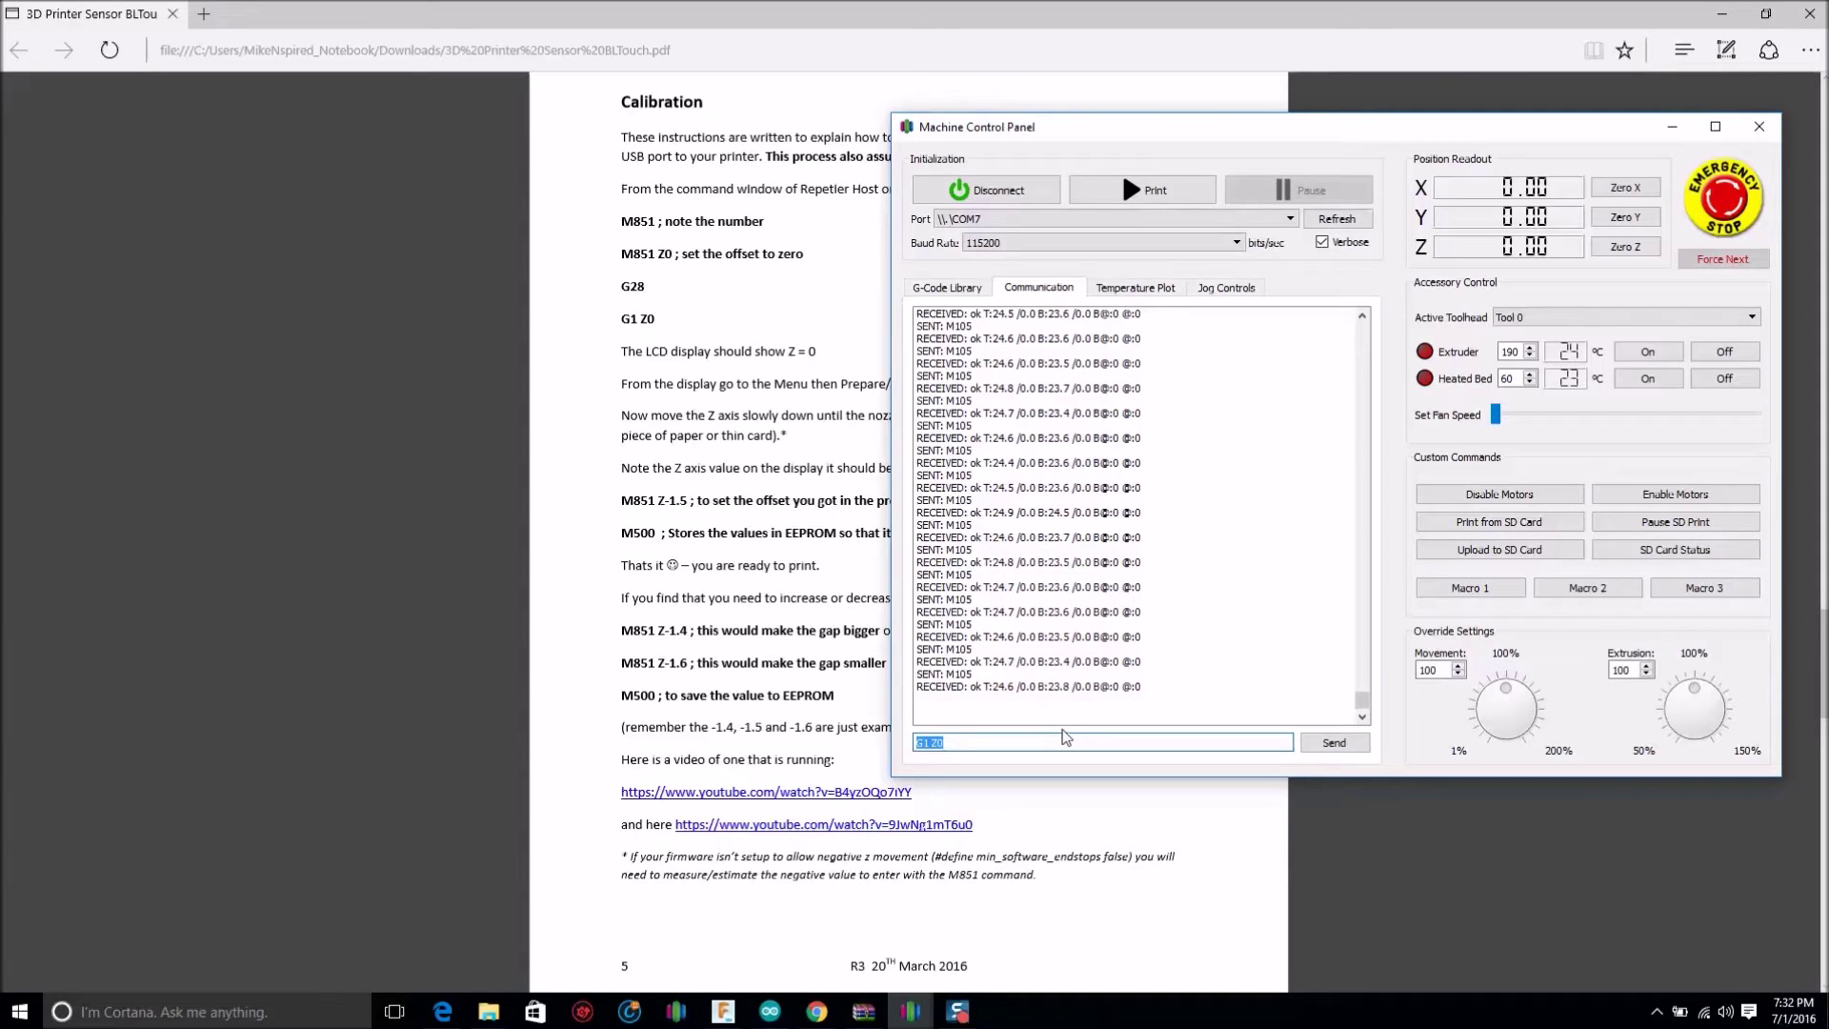
{"action": "left_click", "coordinate": [1063, 738]}
{"action": "left_click", "coordinate": [1216, 287]}
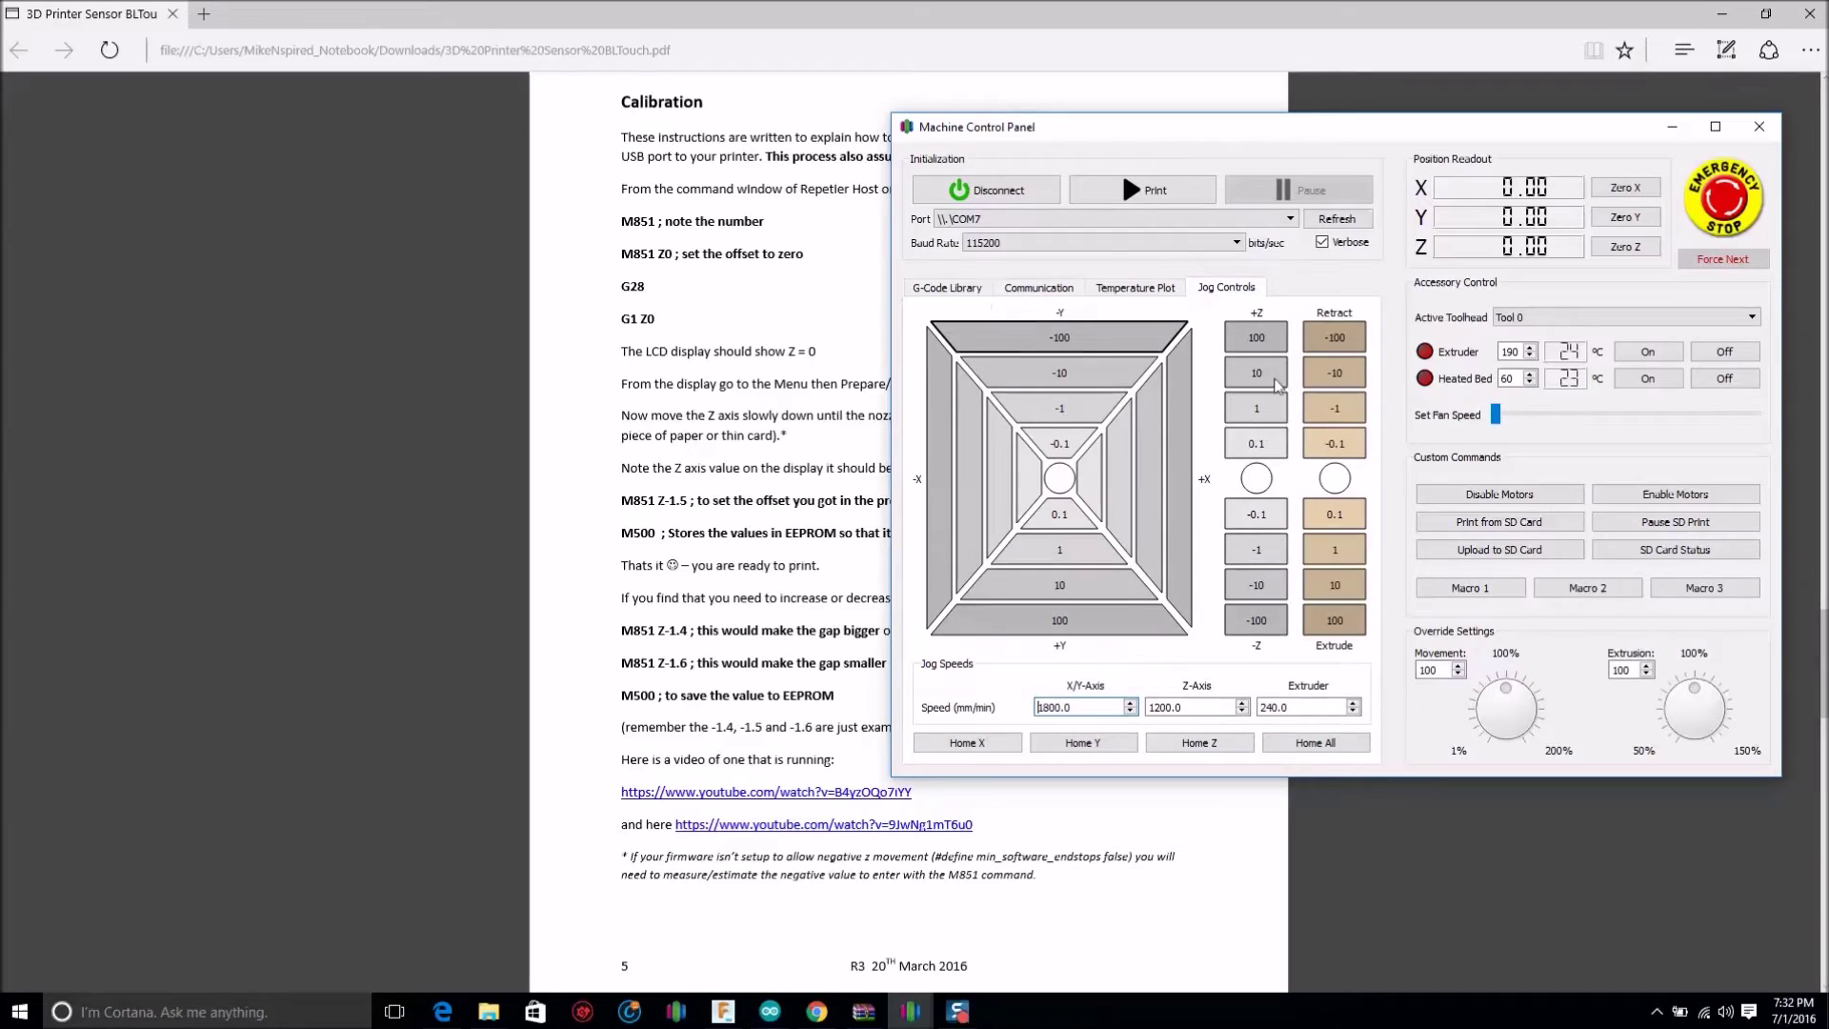
Jog the nozzle up in 0.1 mm steps until Z reads 0.50, back on the command log
{"action": "left_click", "coordinate": [1258, 445]}
{"action": "left_click", "coordinate": [1258, 445]}
{"action": "left_click", "coordinate": [1260, 447]}
{"action": "left_click", "coordinate": [1271, 447]}
{"action": "left_click", "coordinate": [961, 290]}
{"action": "left_click", "coordinate": [1012, 290]}
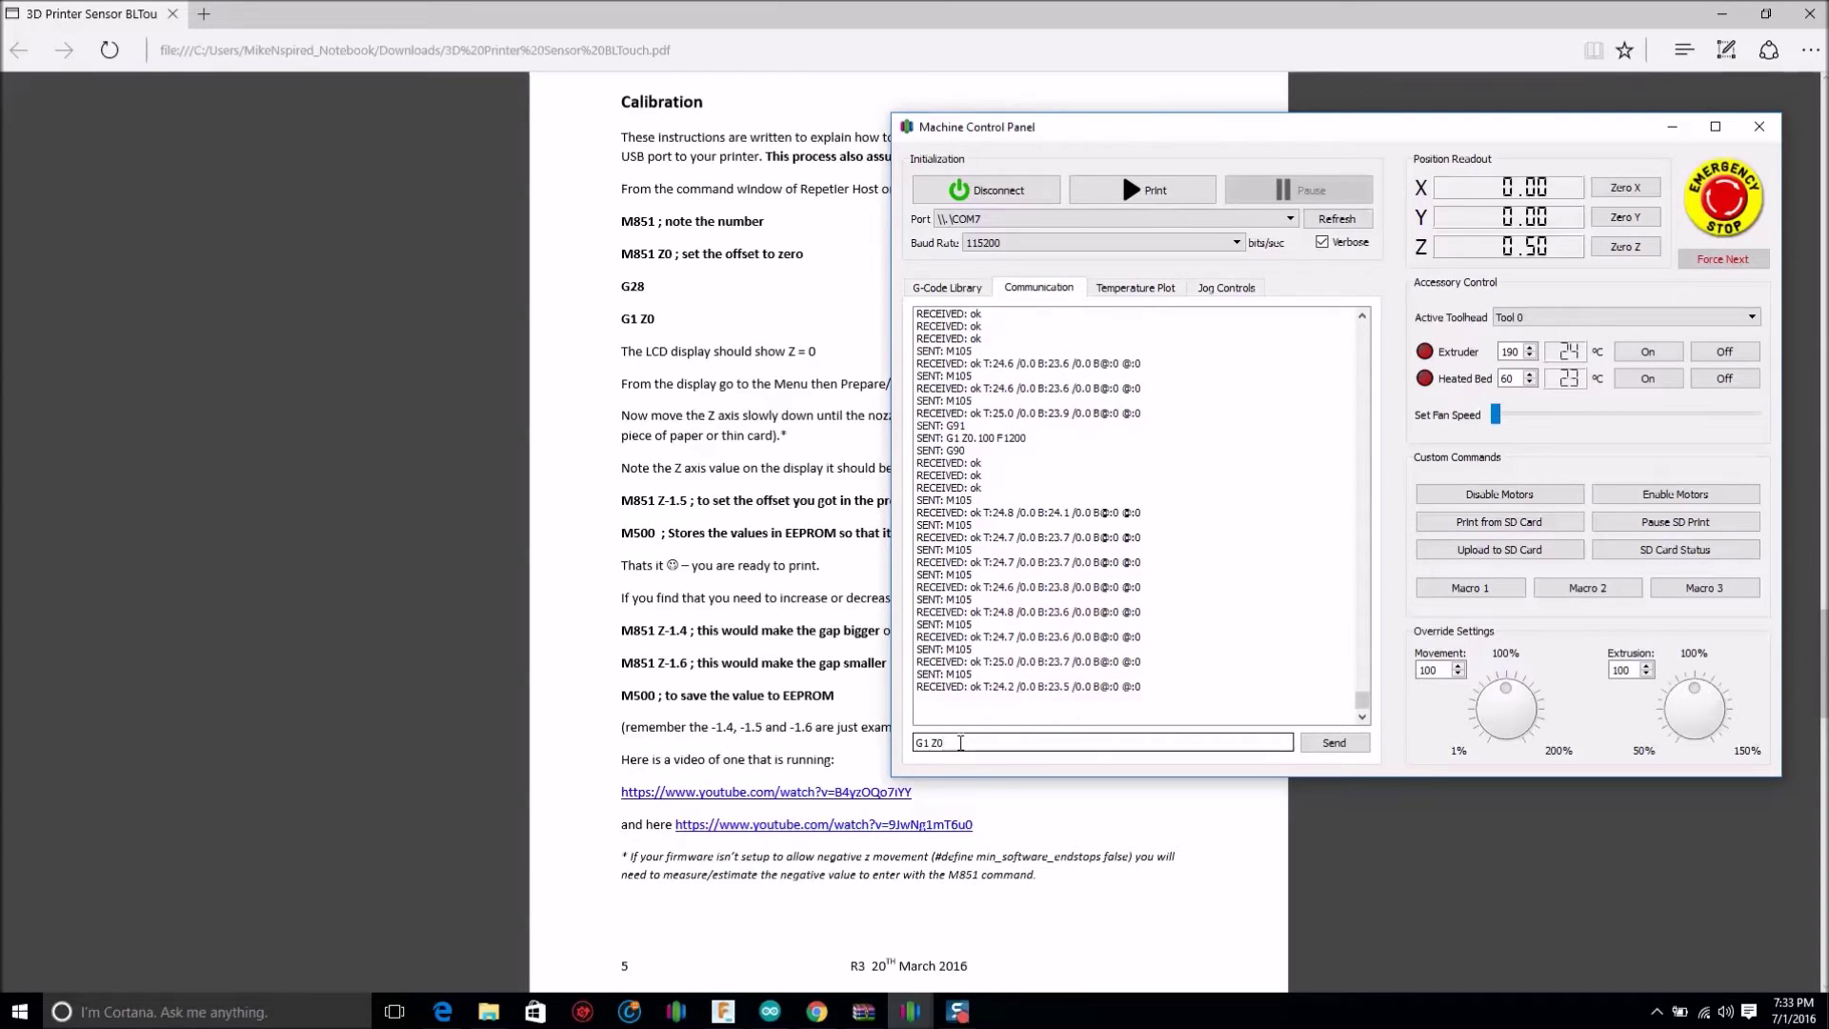
{"action": "left_click_drag", "start_coordinate": [961, 743], "coordinate": [834, 745]}
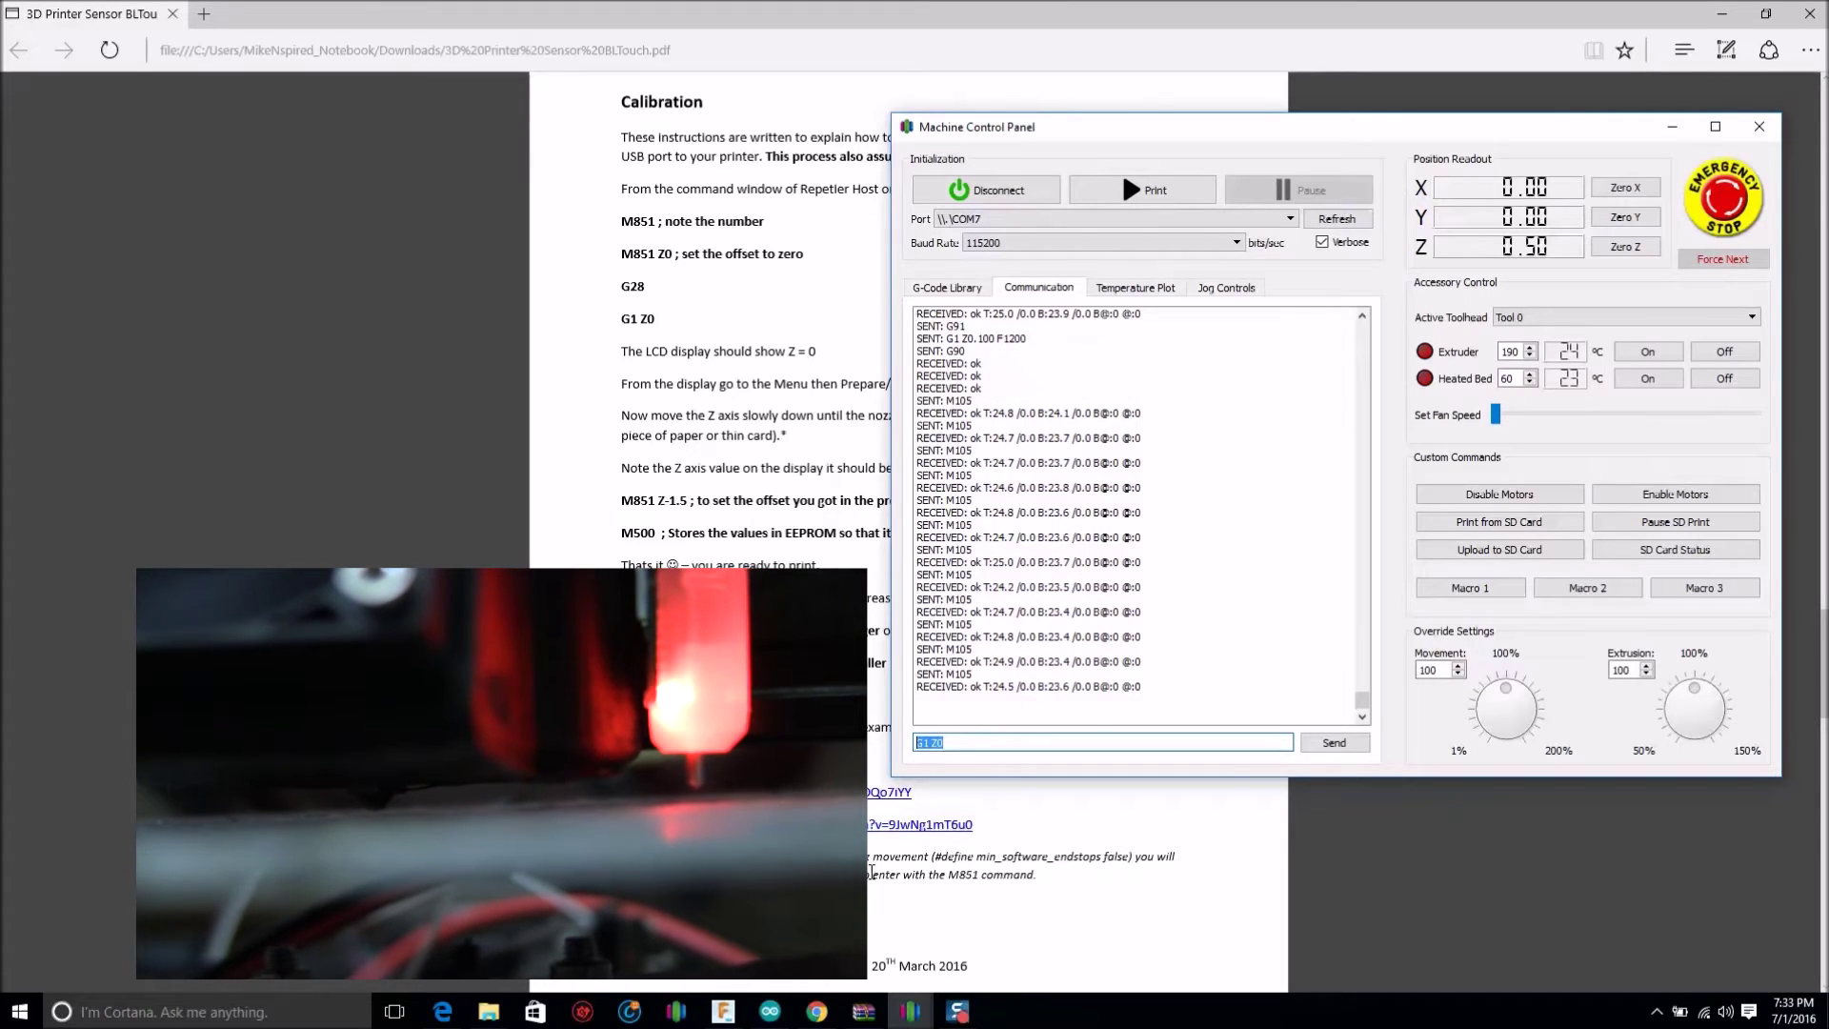
Send M851 Z-3.5 so the printer reports a Z Offset of -3.50
{"action": "type", "text": "NM"}
{"action": "key", "text": "BackSpace"}
{"action": "key", "text": "BackSpace"}
{"action": "type", "text": "M851"}
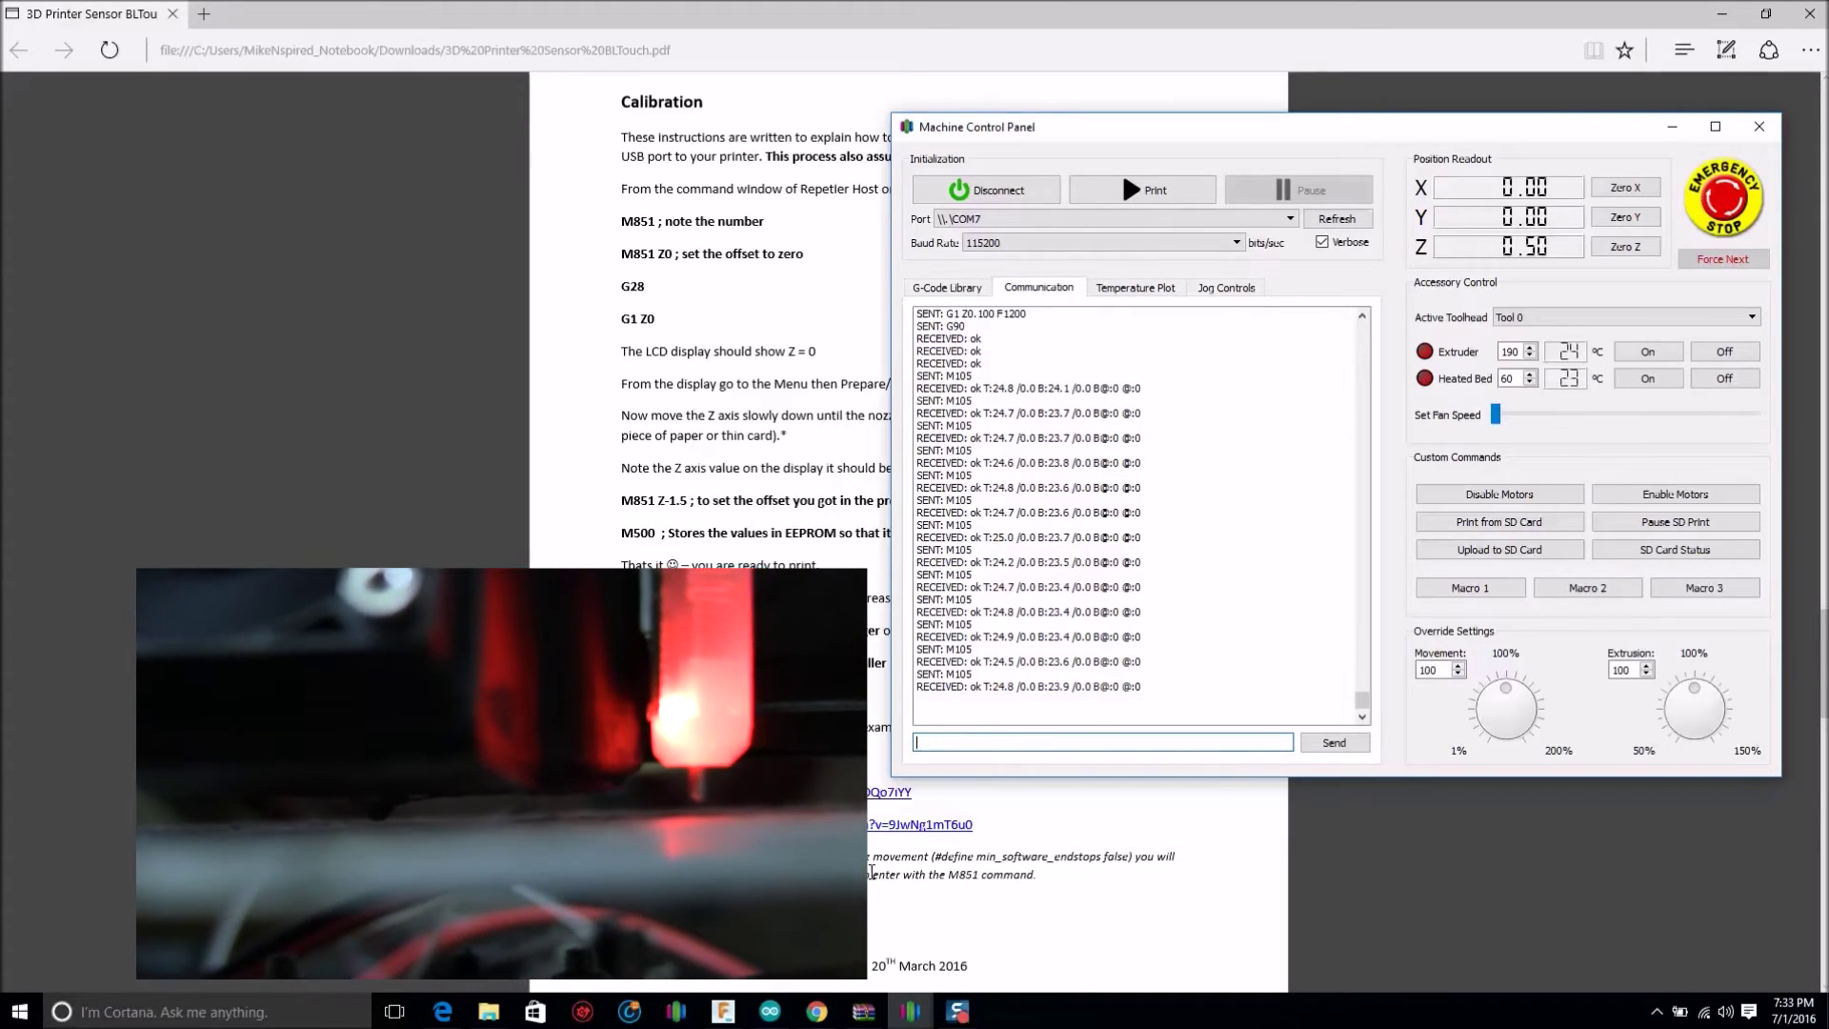
{"action": "type", "text": " Z"}
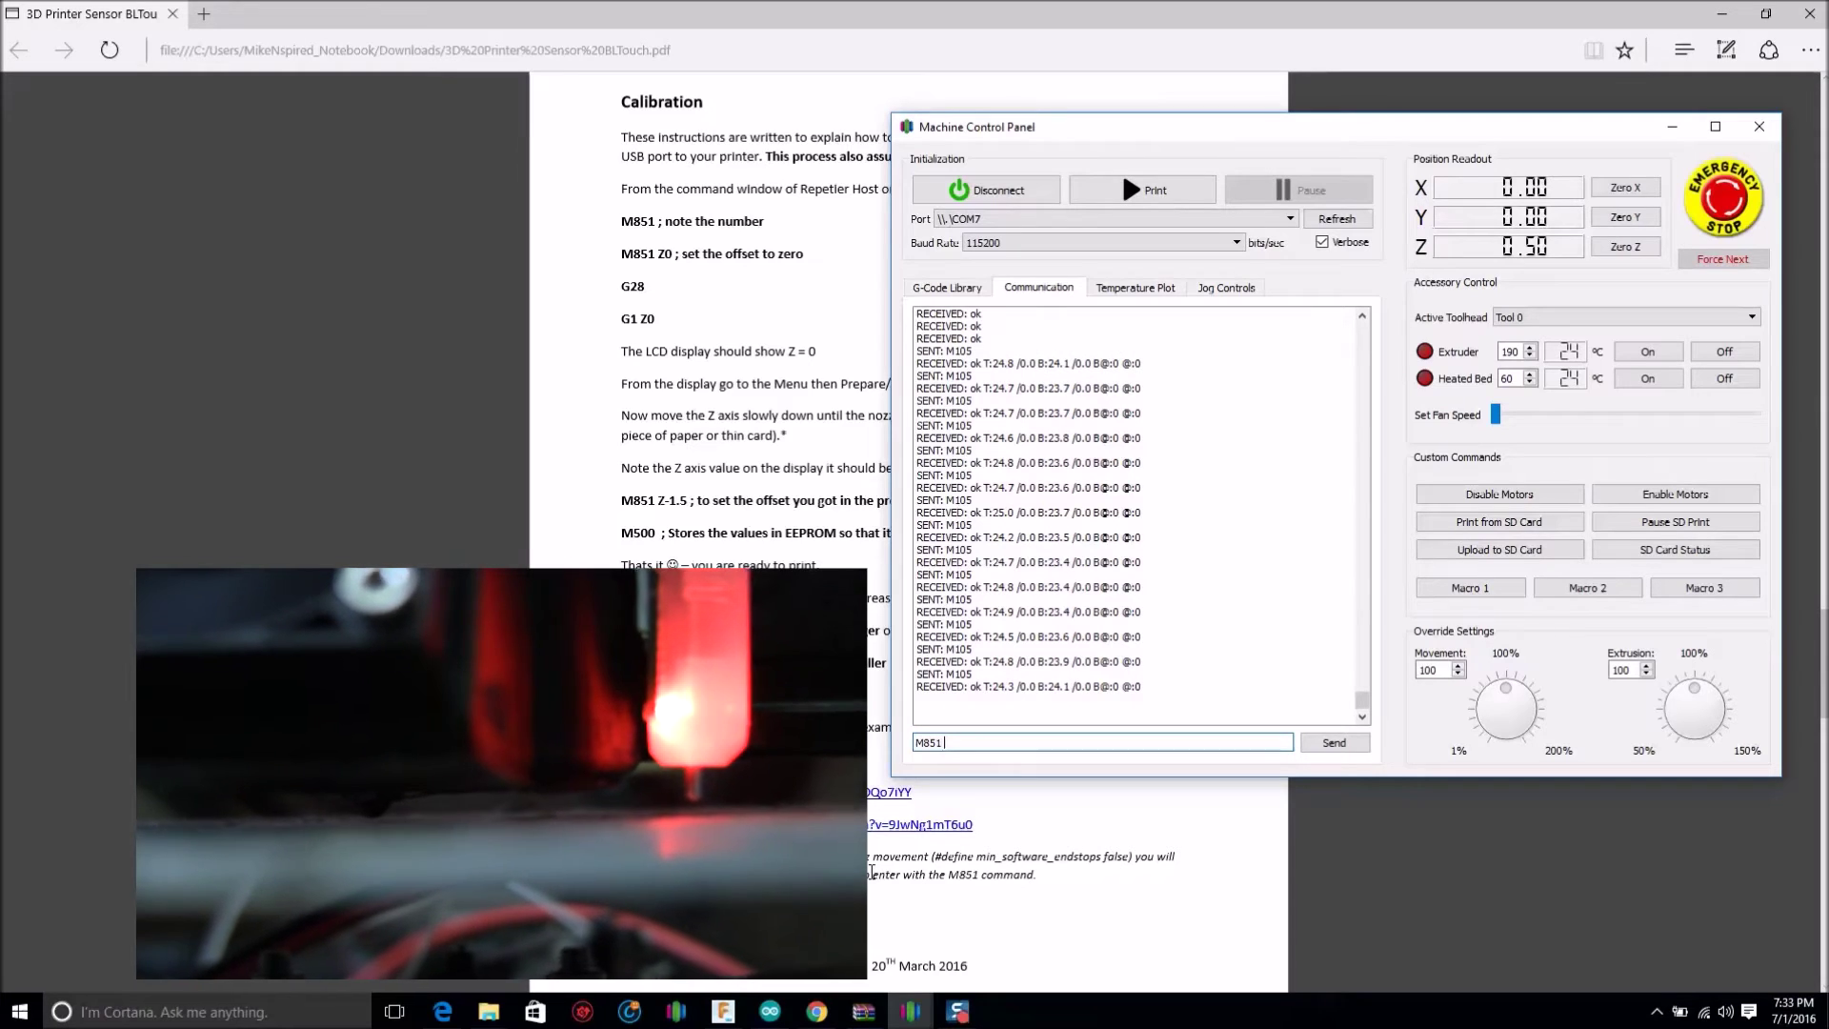
{"action": "type", "text": "-3.5"}
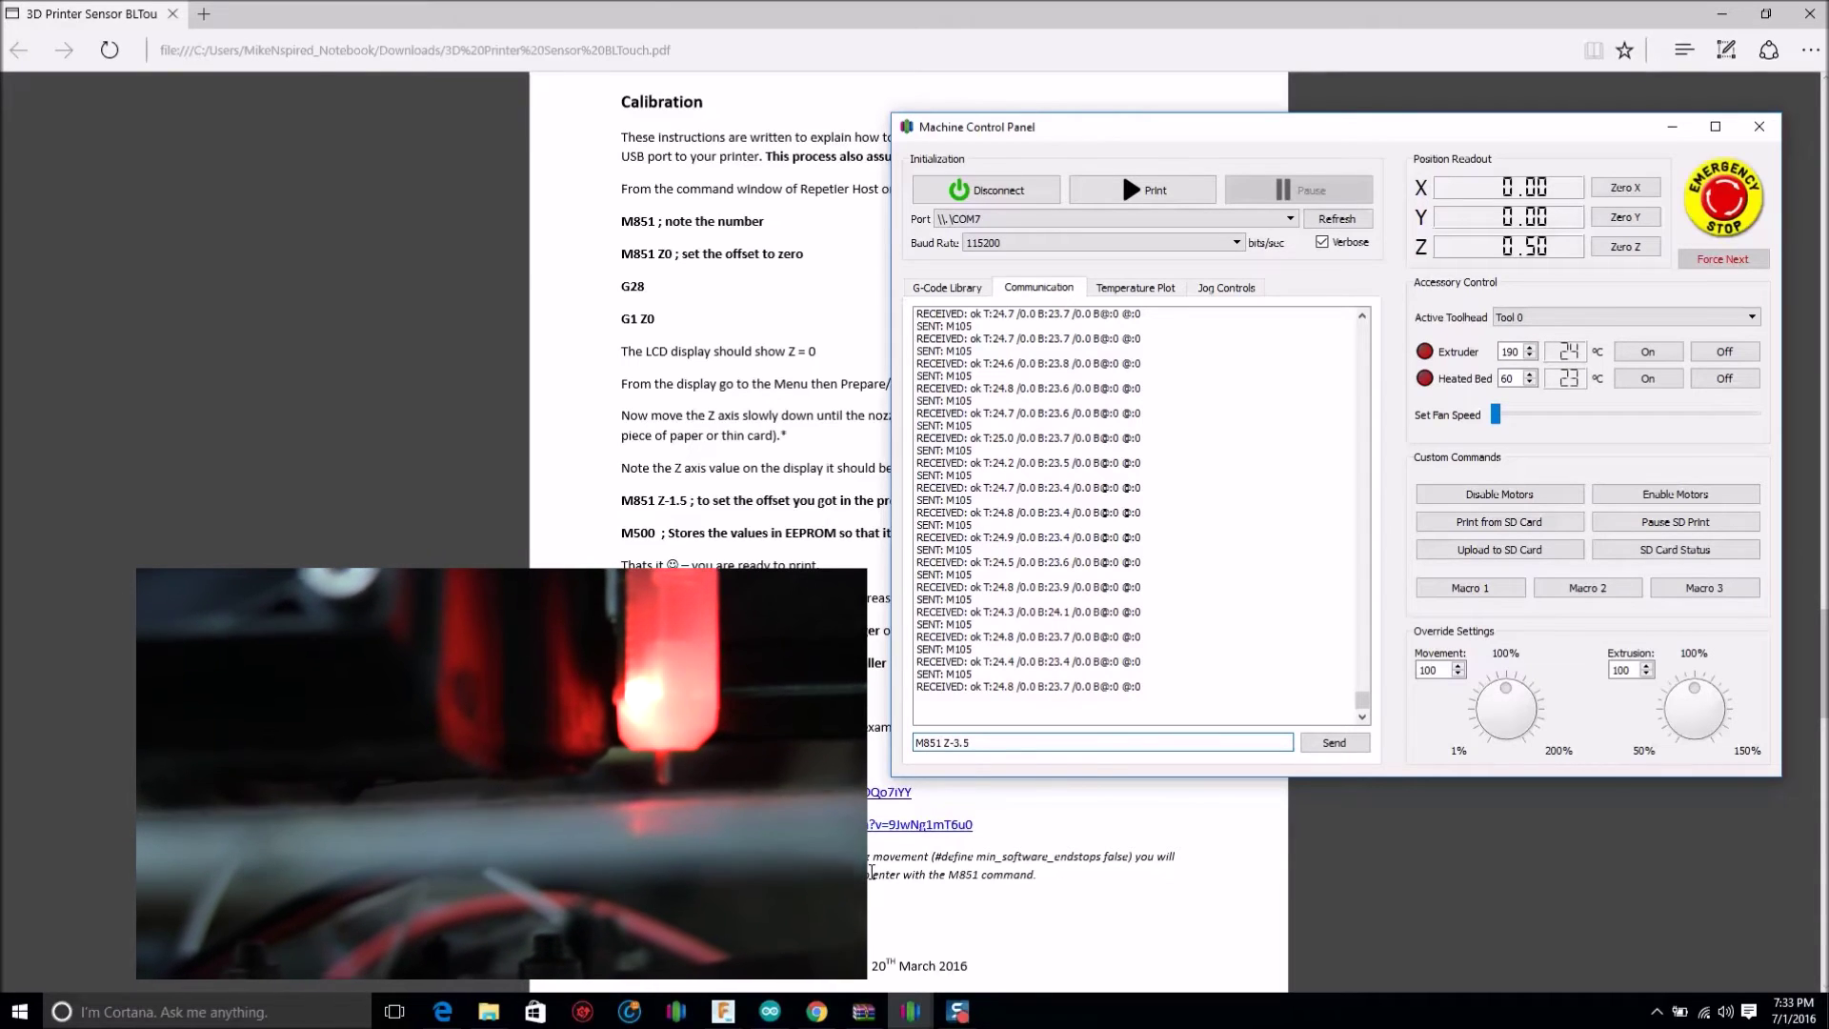
{"action": "key", "text": "Return"}
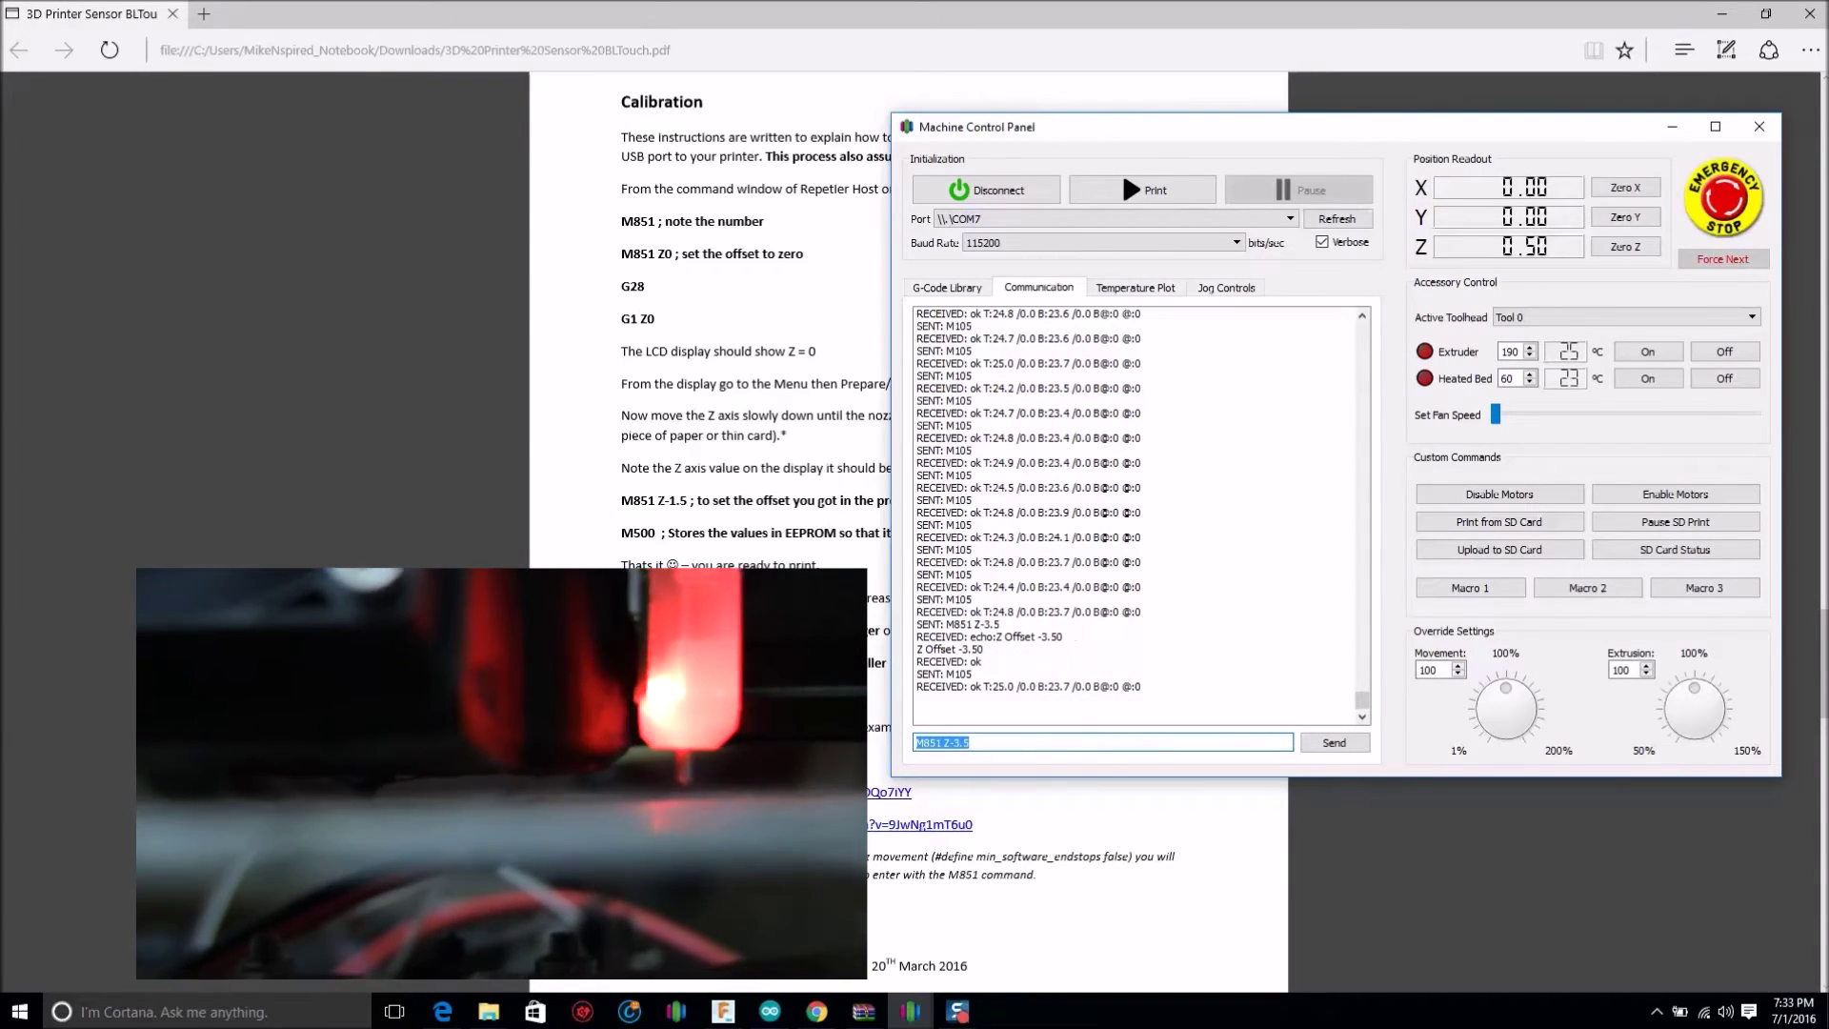
Raise the nozzle 10 mm, re-home with G28, then send G1 Z0 to test the offset
{"action": "left_click", "coordinate": [1225, 289]}
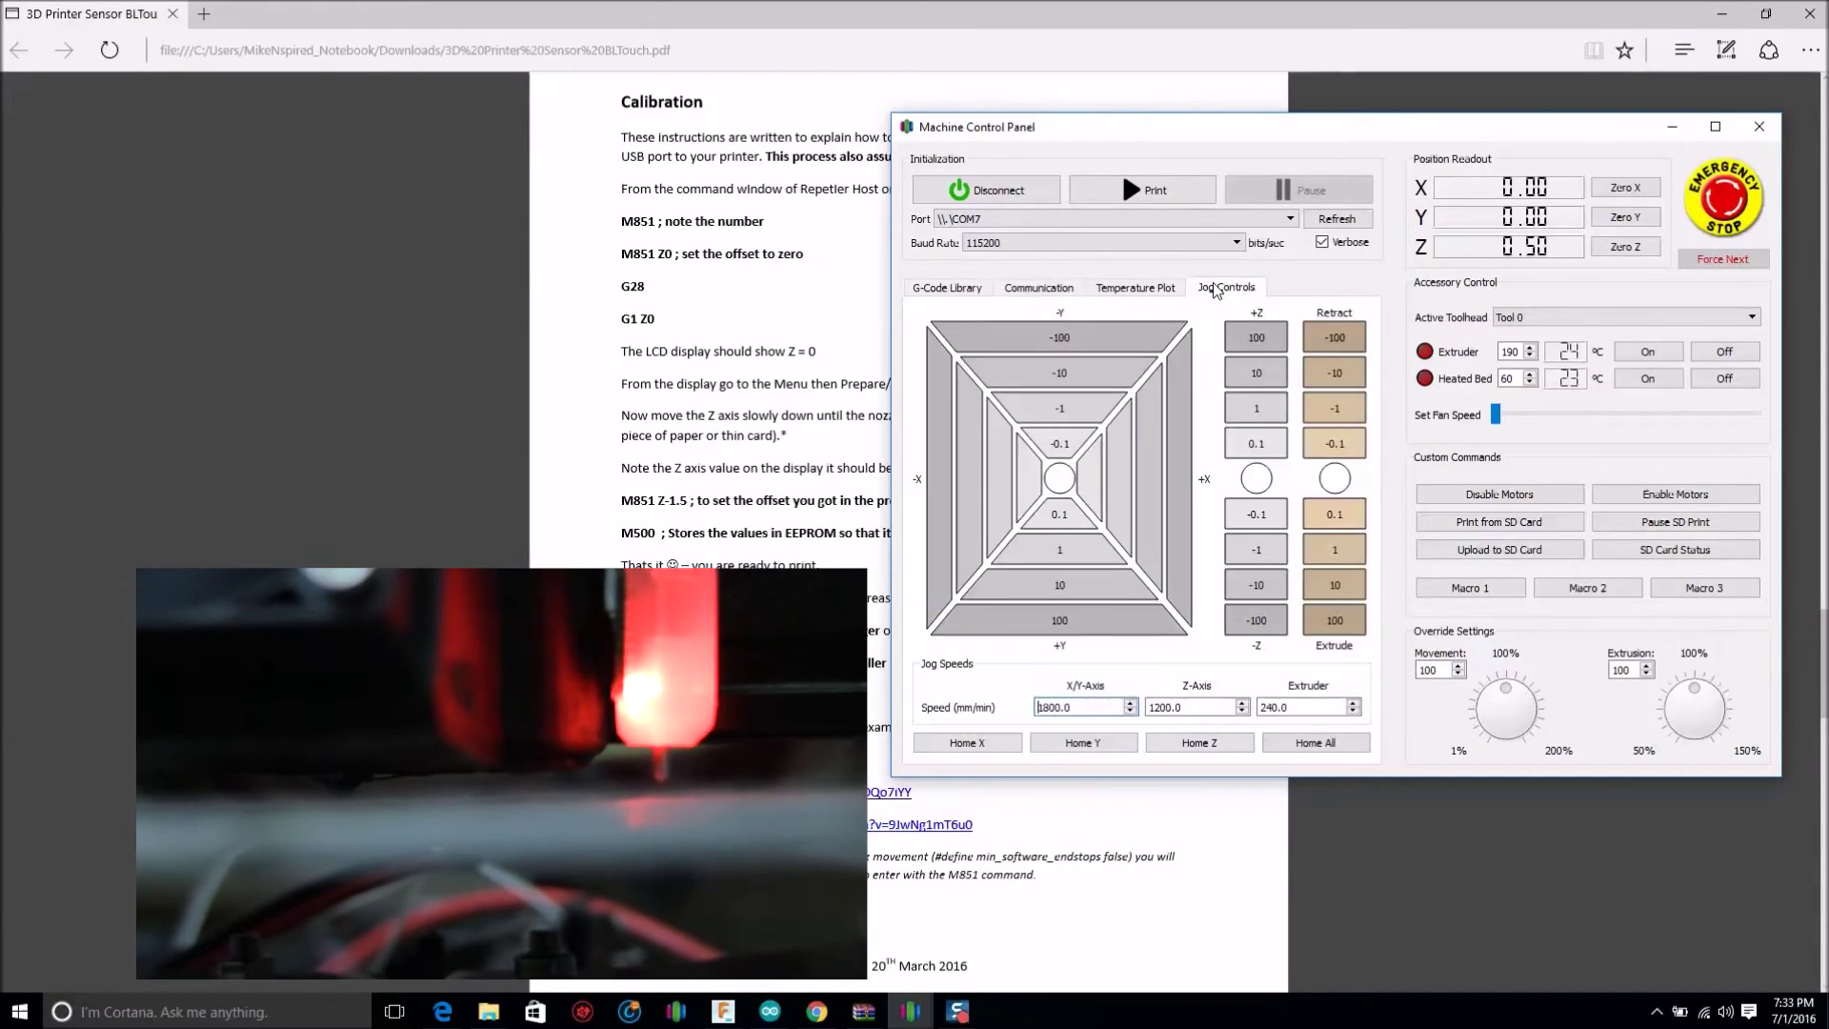
{"action": "left_click", "coordinate": [1257, 372]}
{"action": "left_click", "coordinate": [1051, 288]}
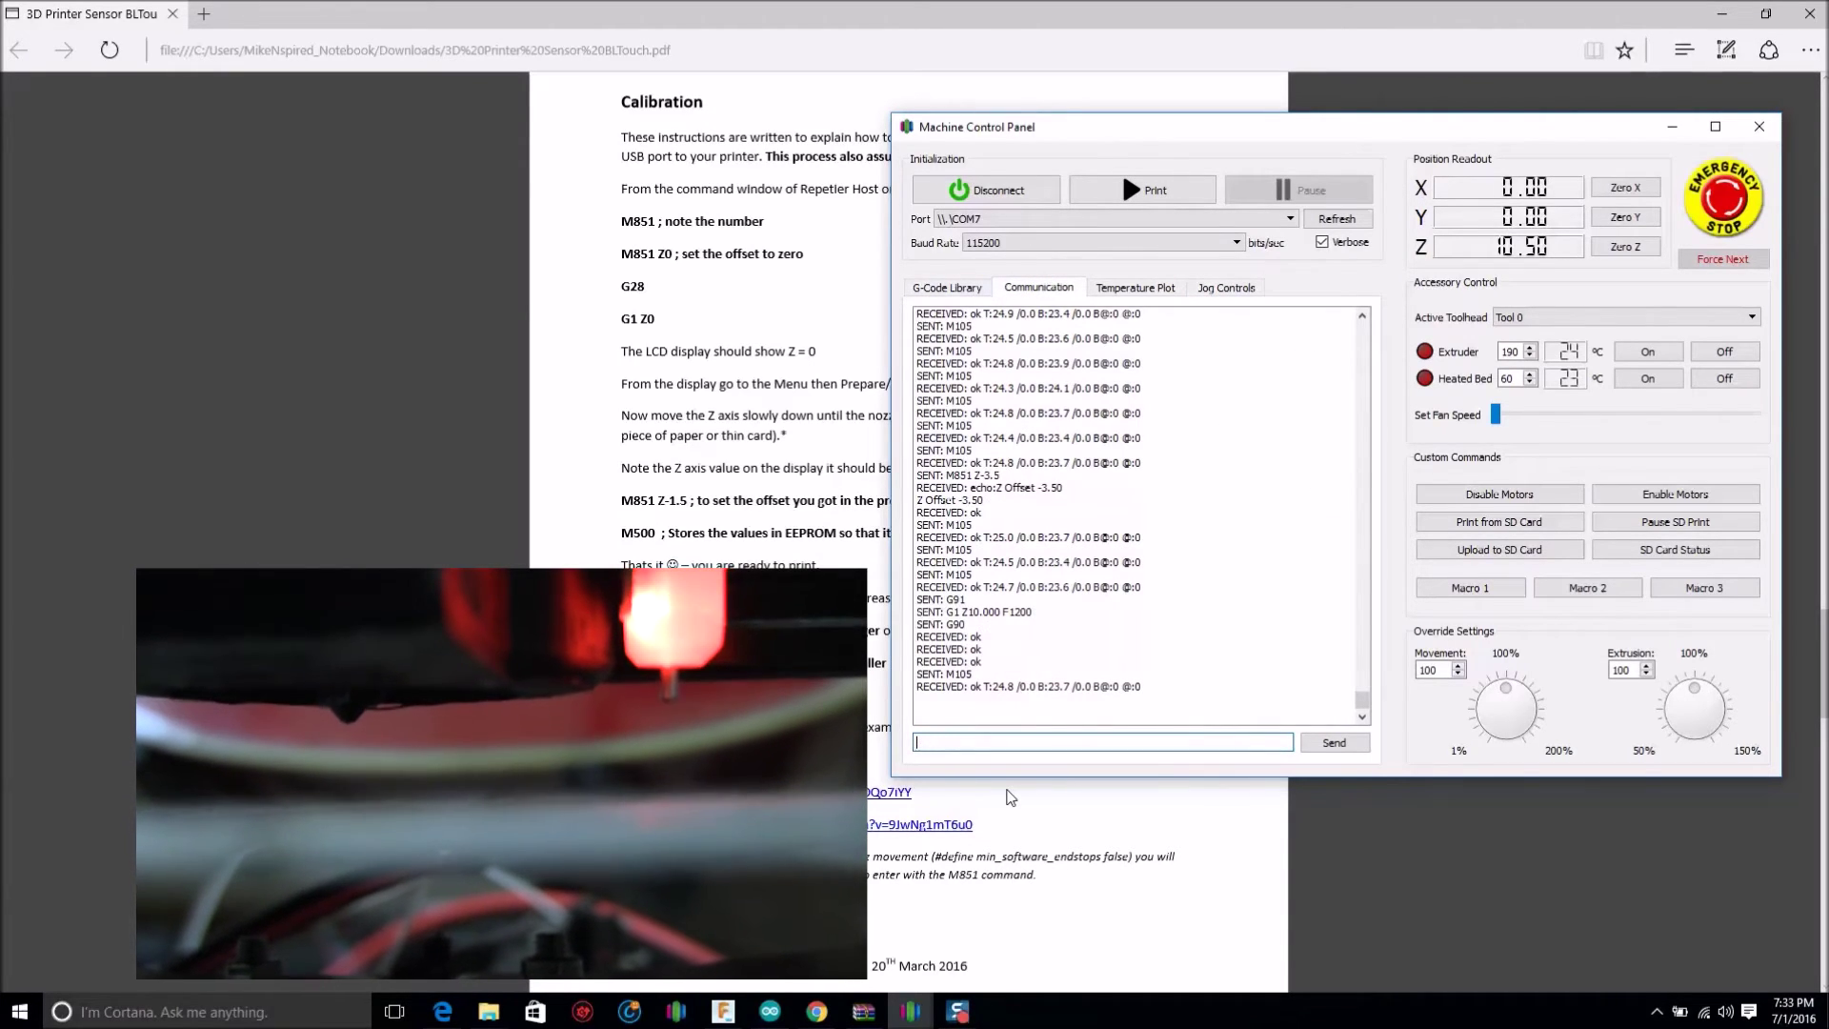
{"action": "type", "text": "G2"}
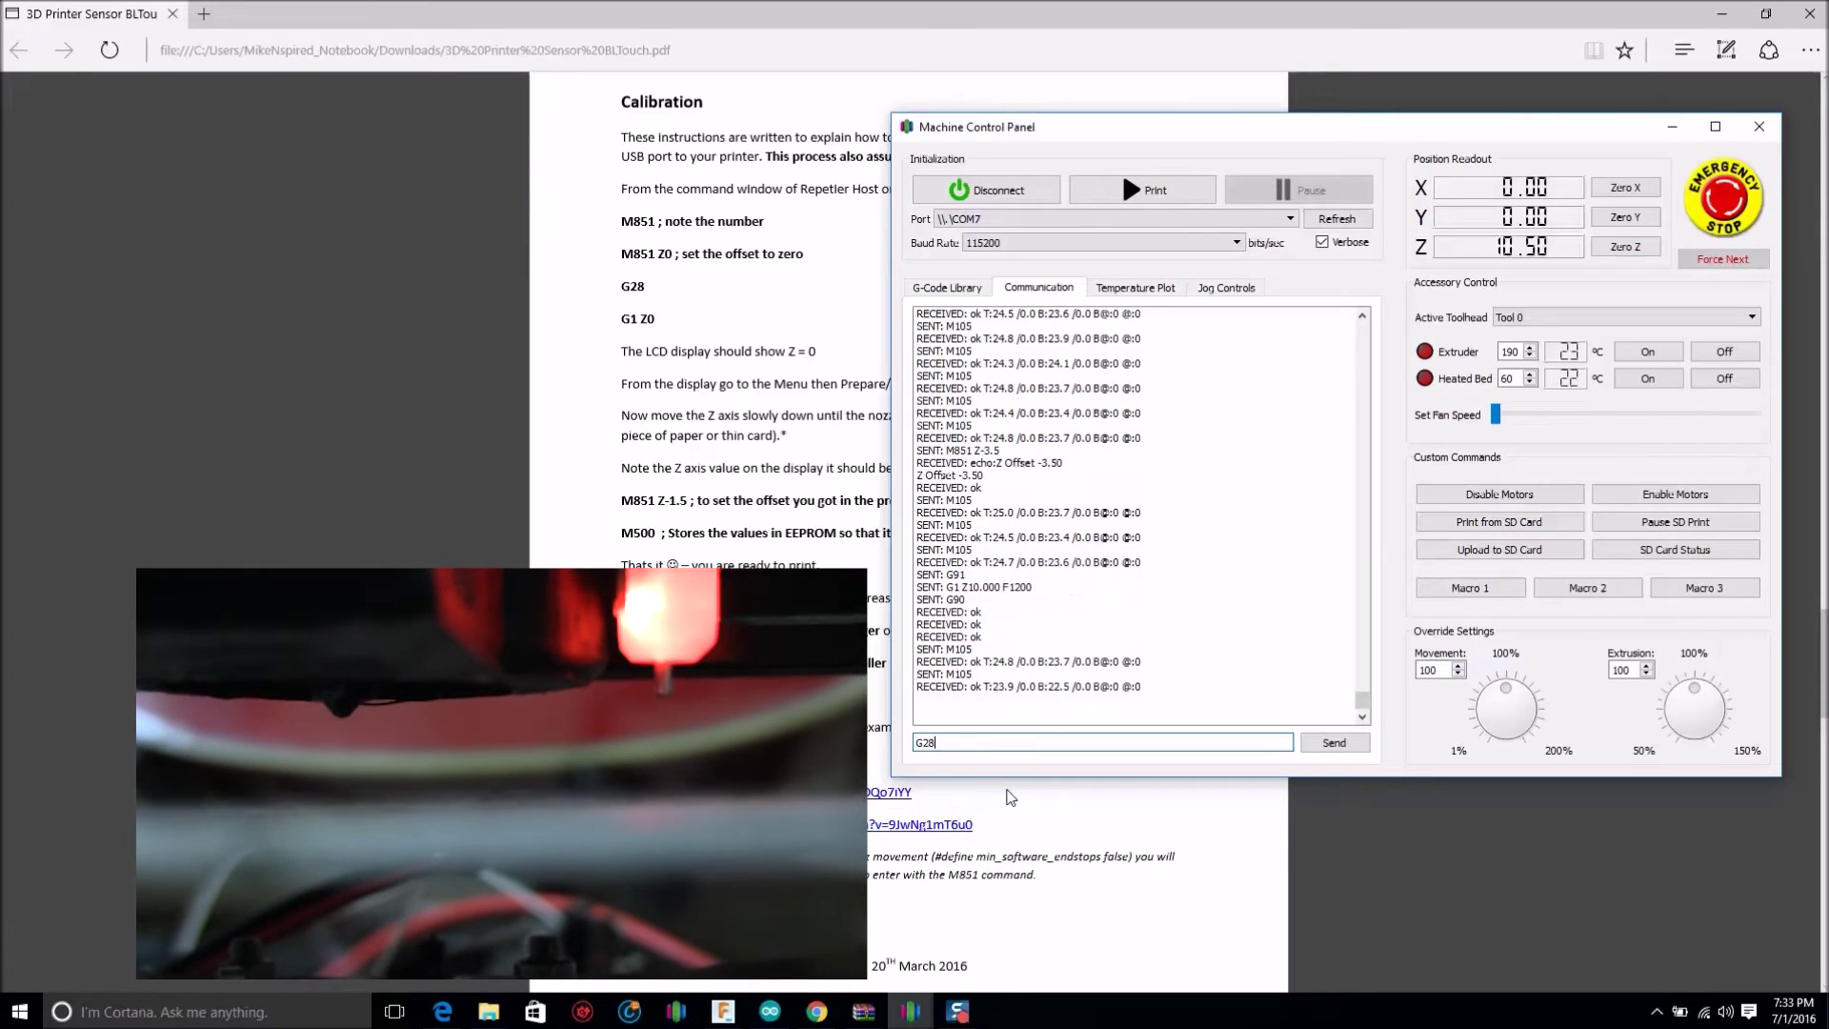
{"action": "type", "text": "8"}
{"action": "key", "text": "Return"}
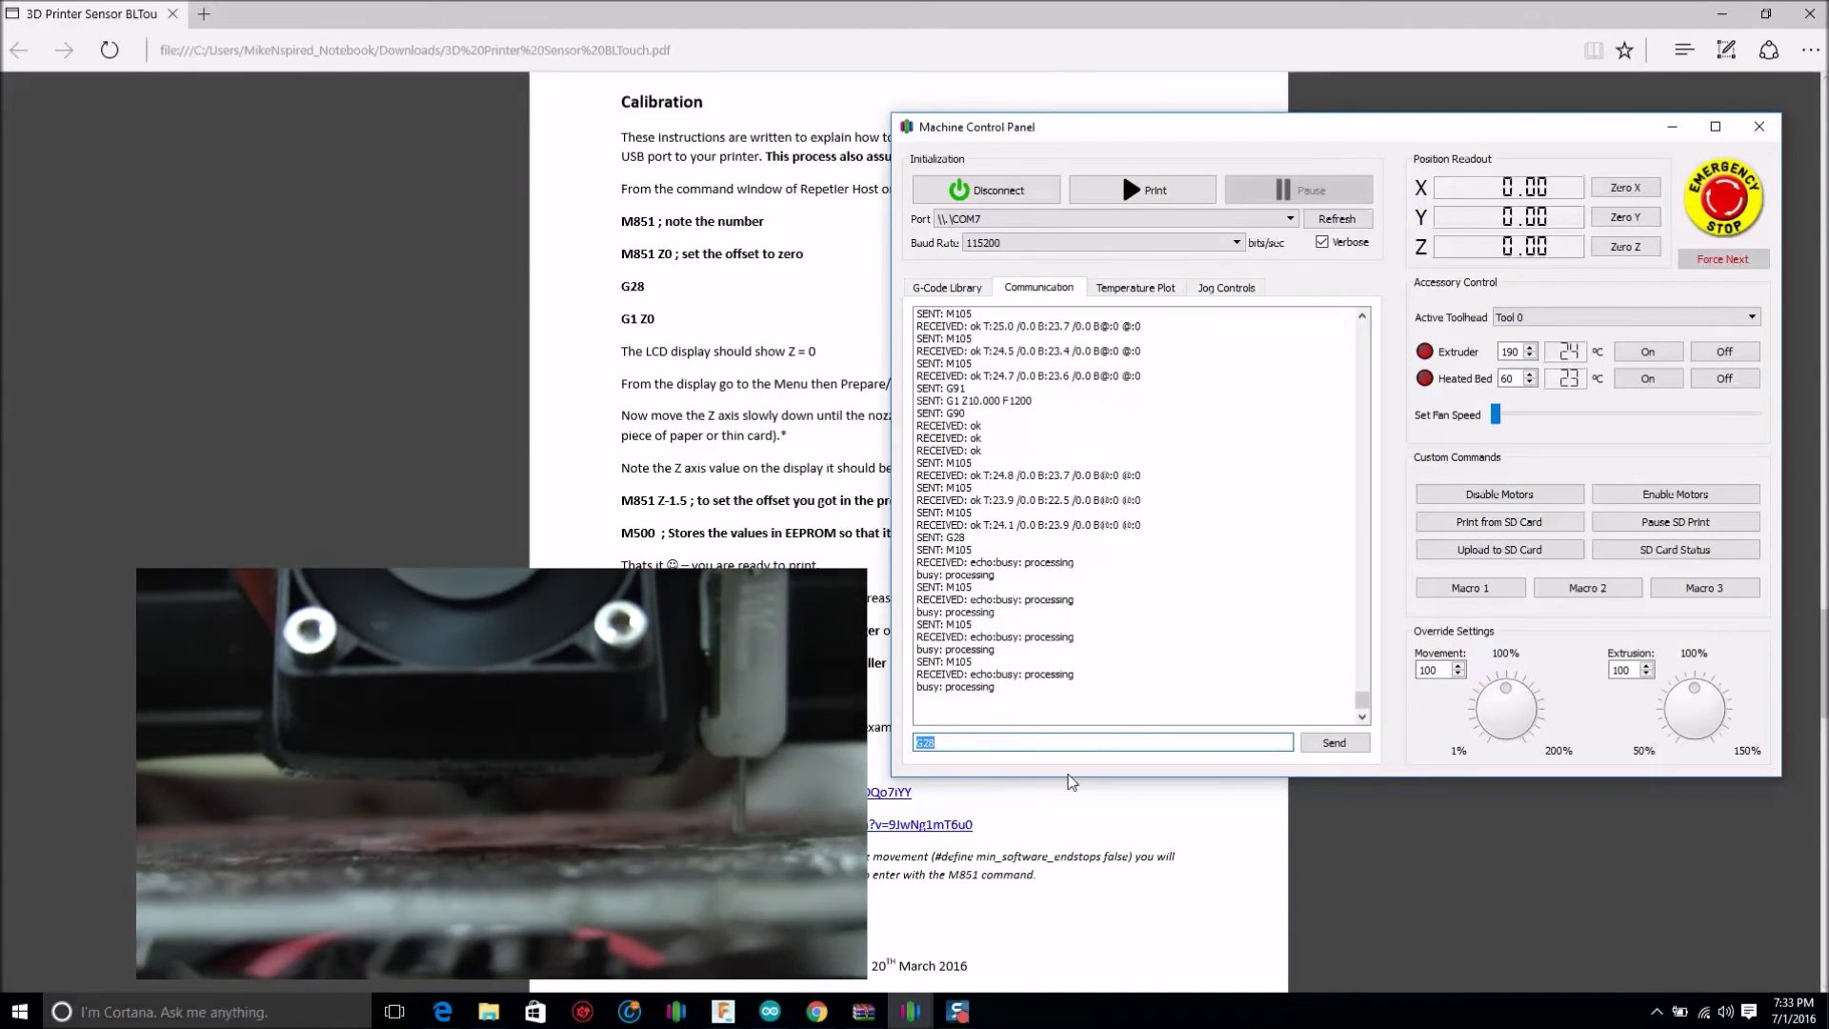
{"action": "type", "text": "G1 Z0"}
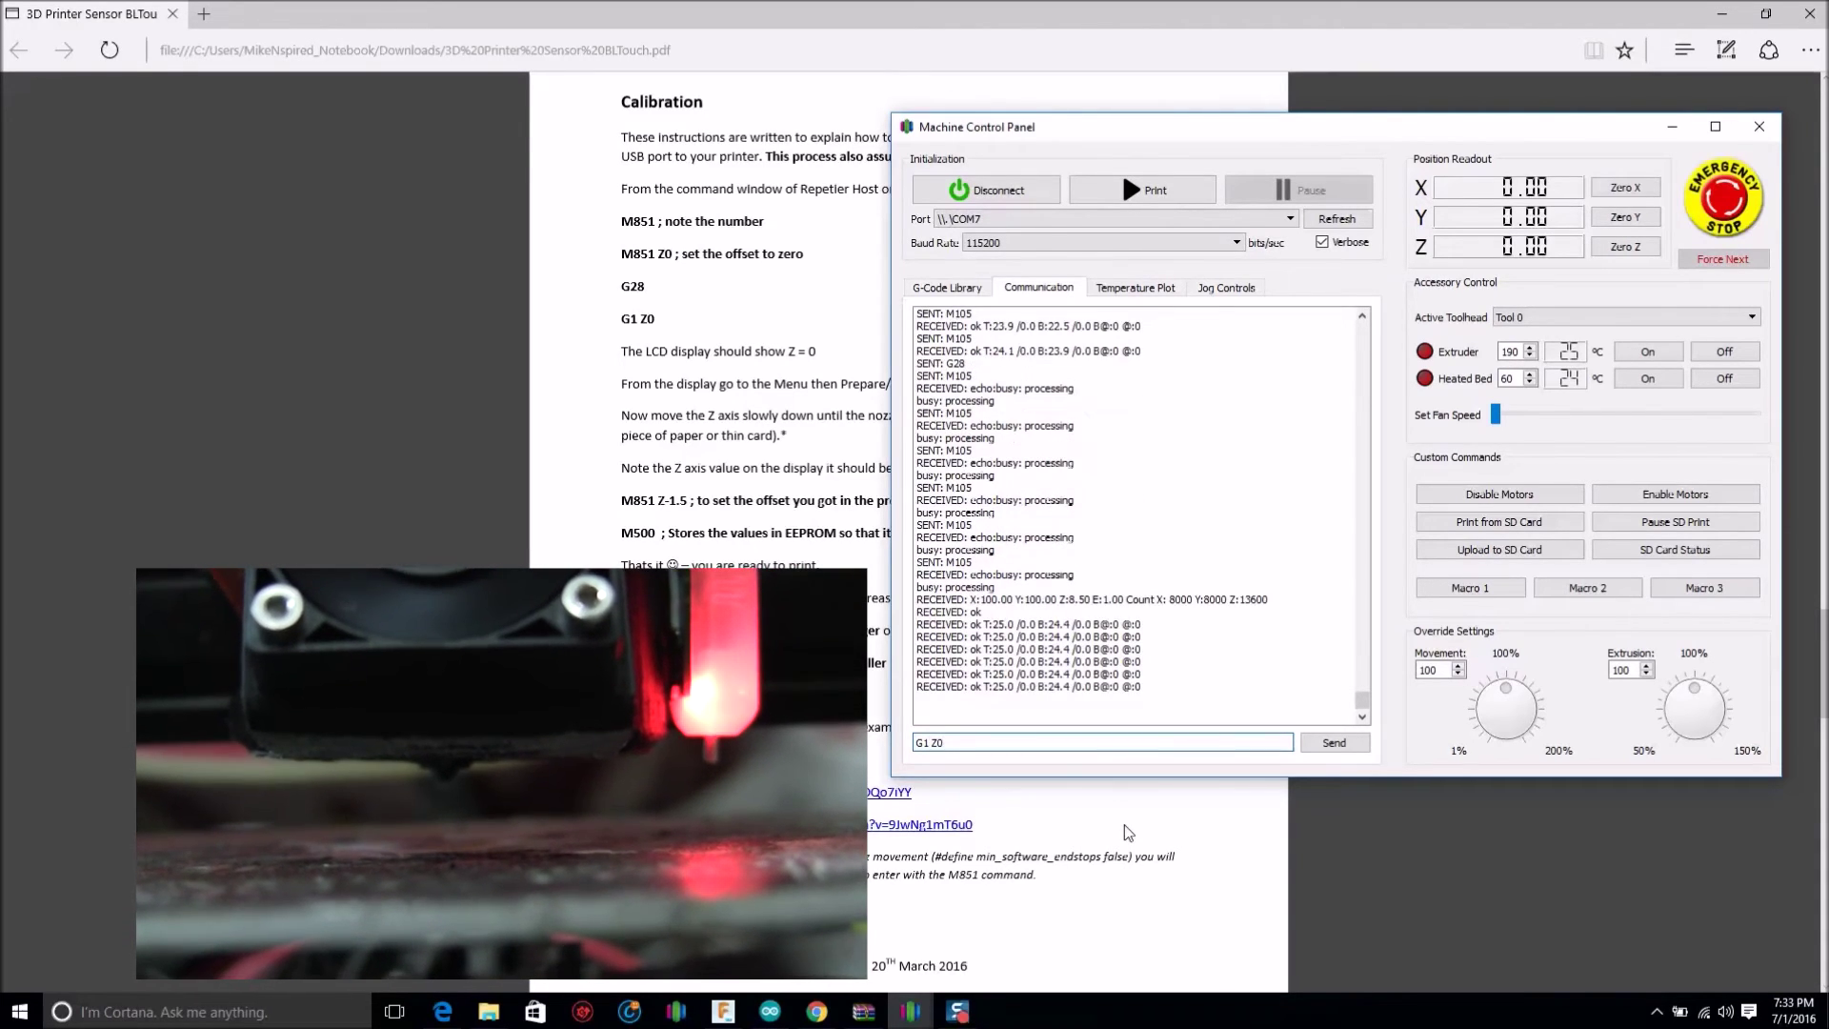
{"action": "key", "text": "Return"}
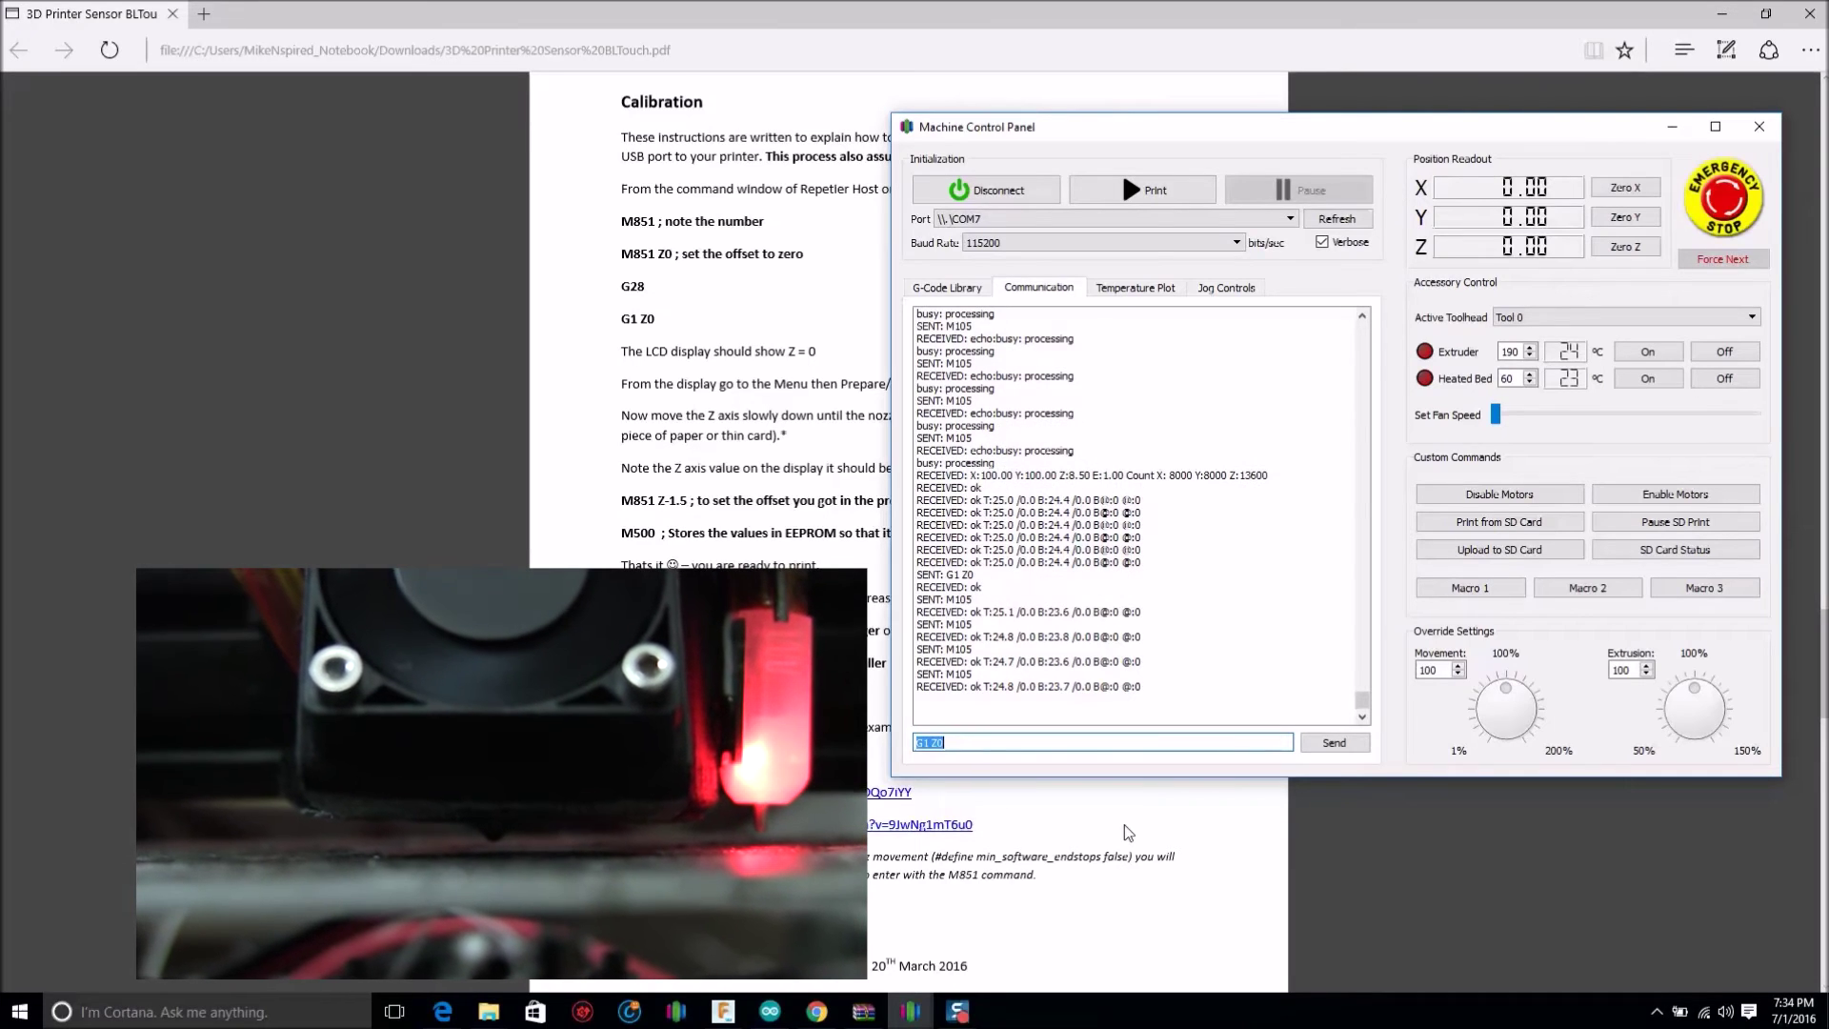
Jog the nozzle down 0.1 mm toward Z -0.50, resend G1 Z0, and shift the control panel right
{"action": "left_click", "coordinate": [1227, 287]}
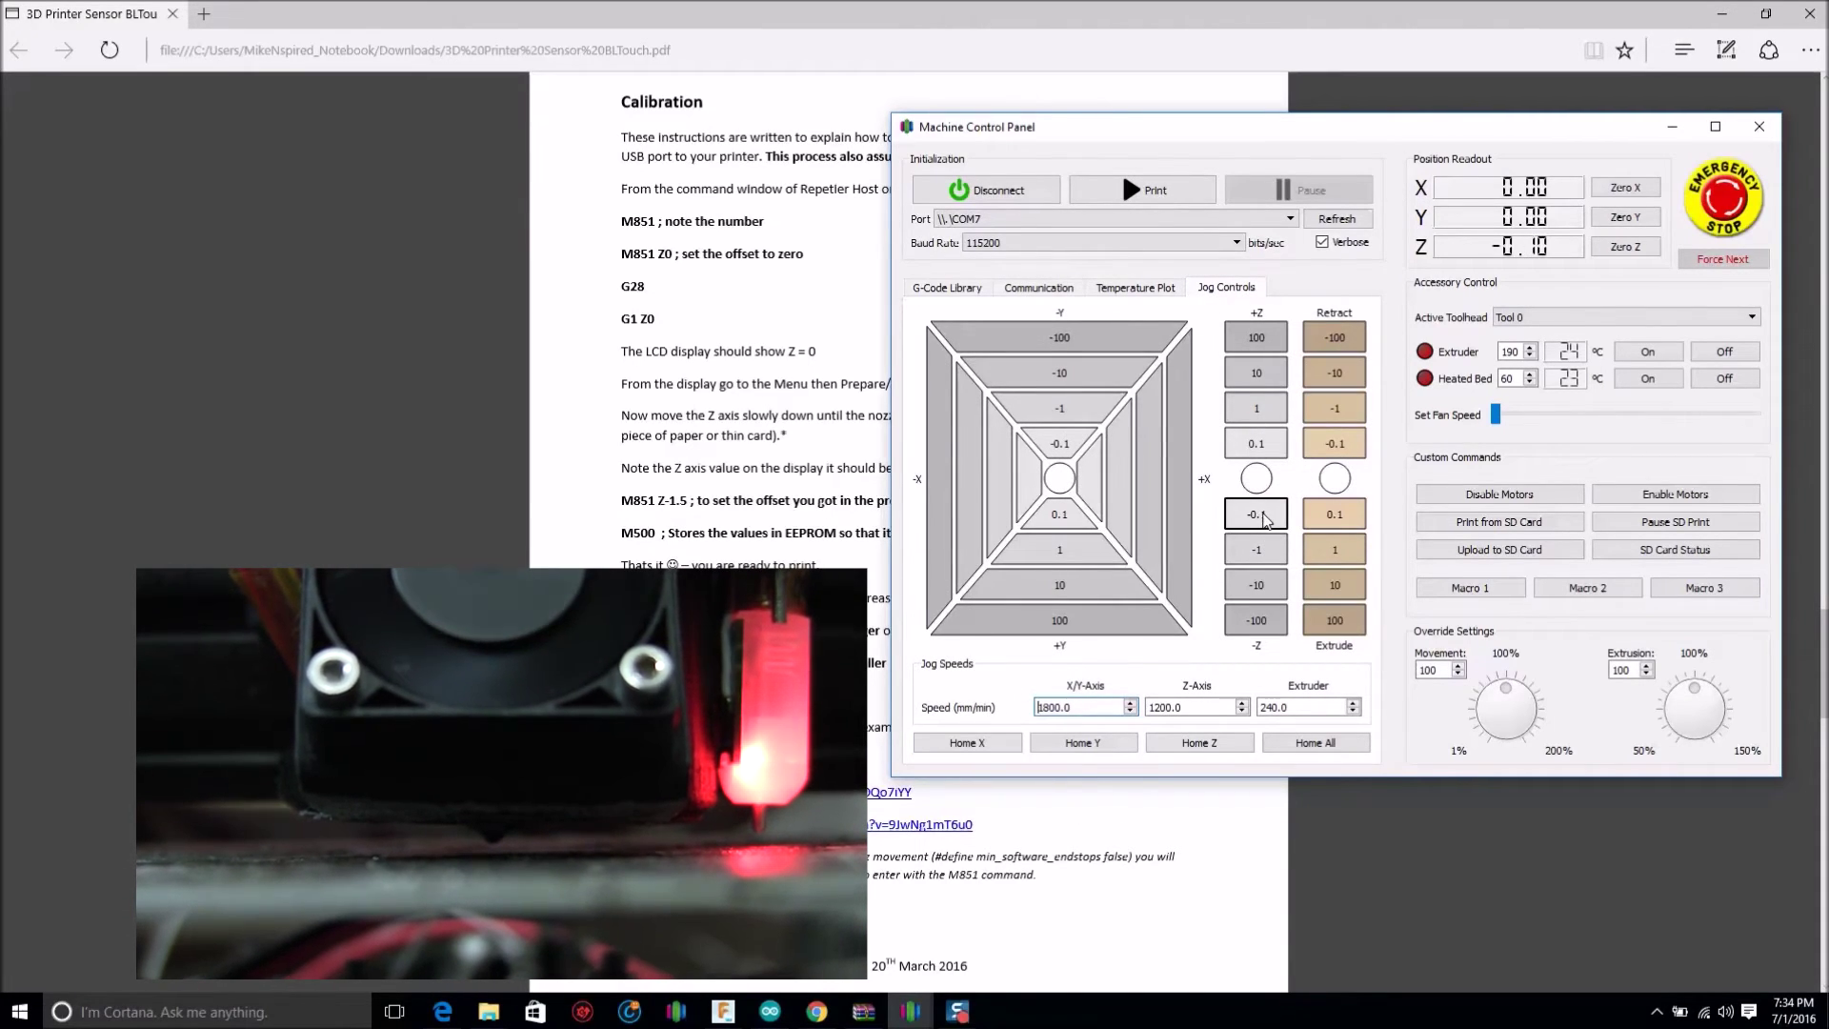
{"action": "left_click", "coordinate": [1264, 517]}
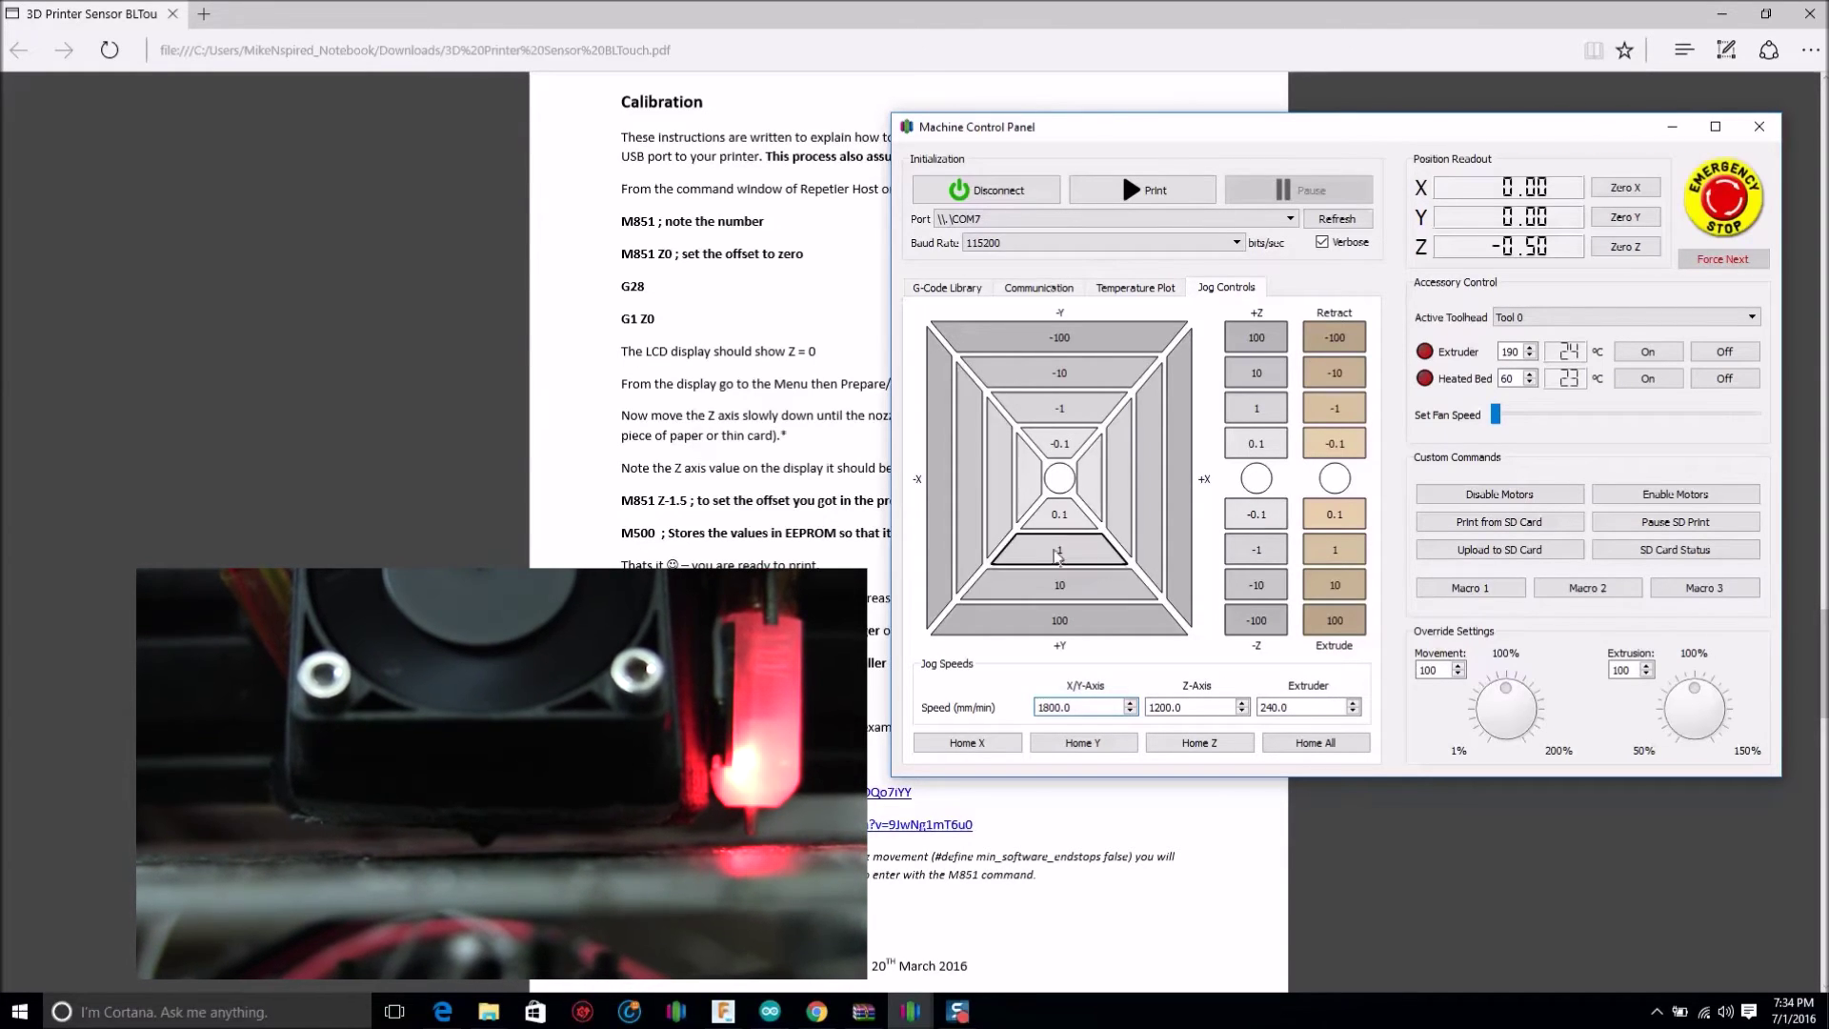
{"action": "left_click", "coordinate": [981, 287]}
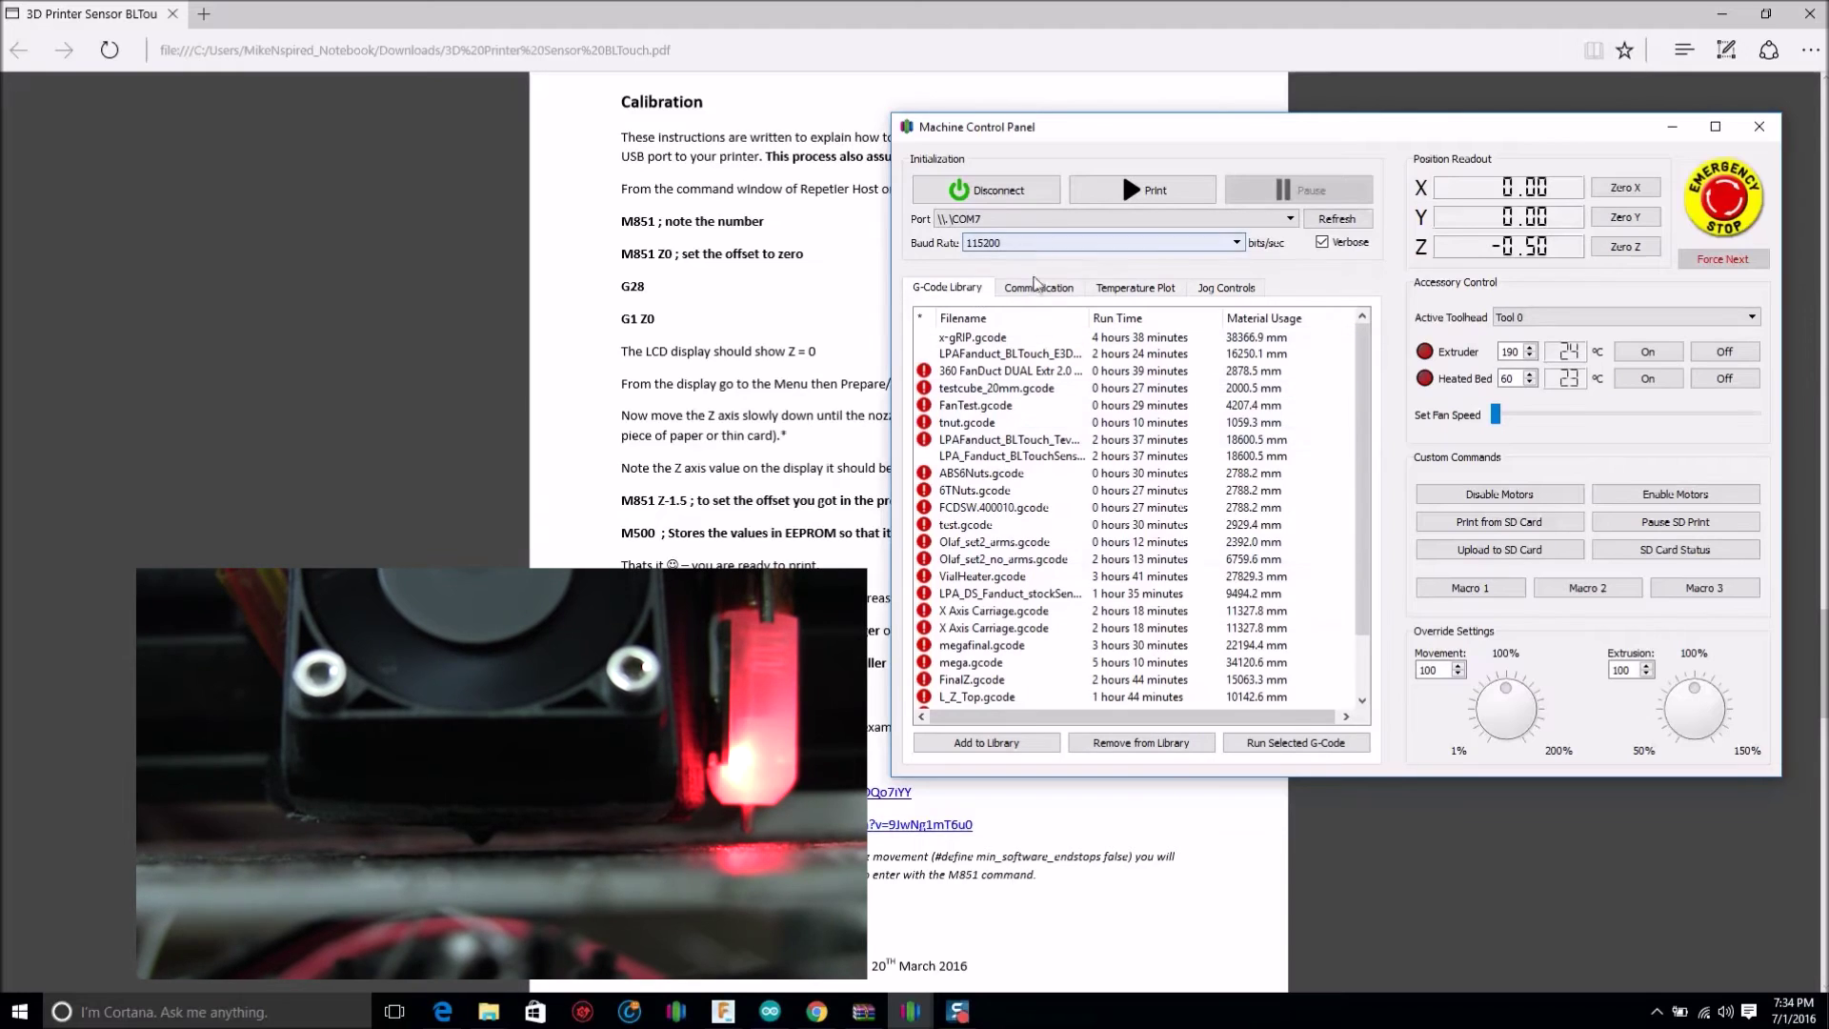
{"action": "left_click", "coordinate": [1036, 286]}
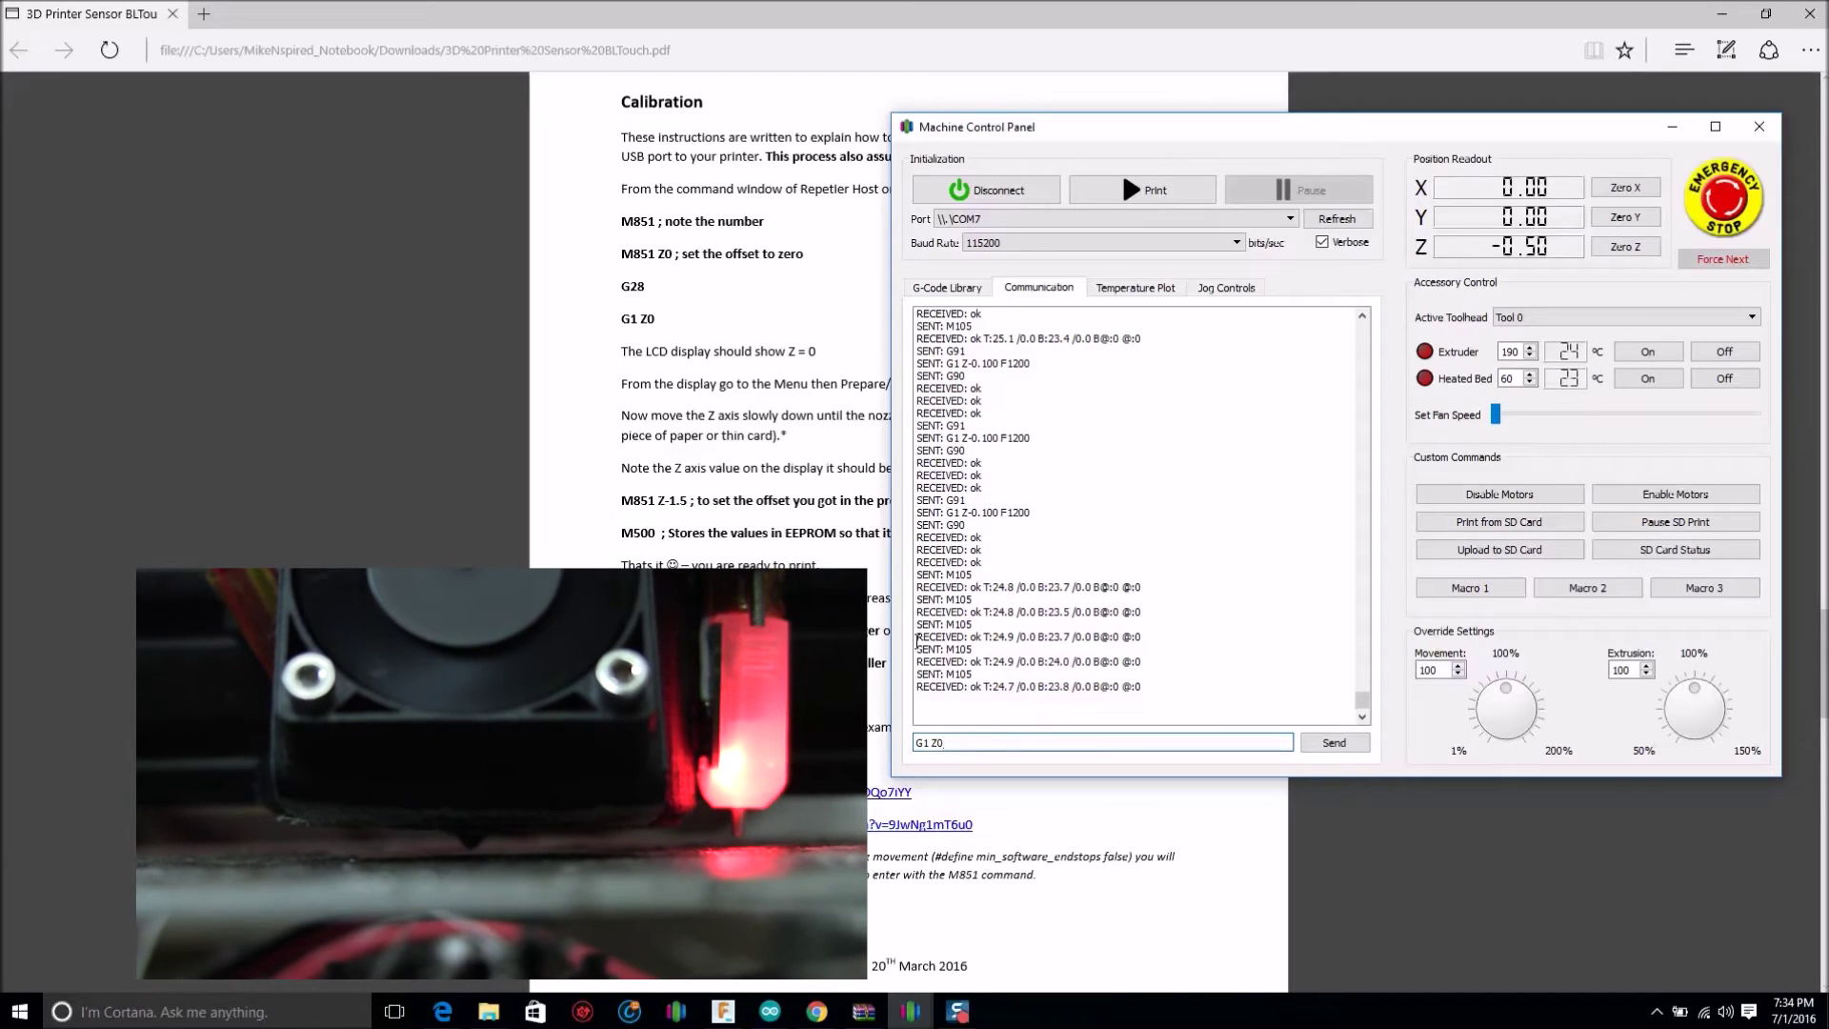
{"action": "key", "text": "Return"}
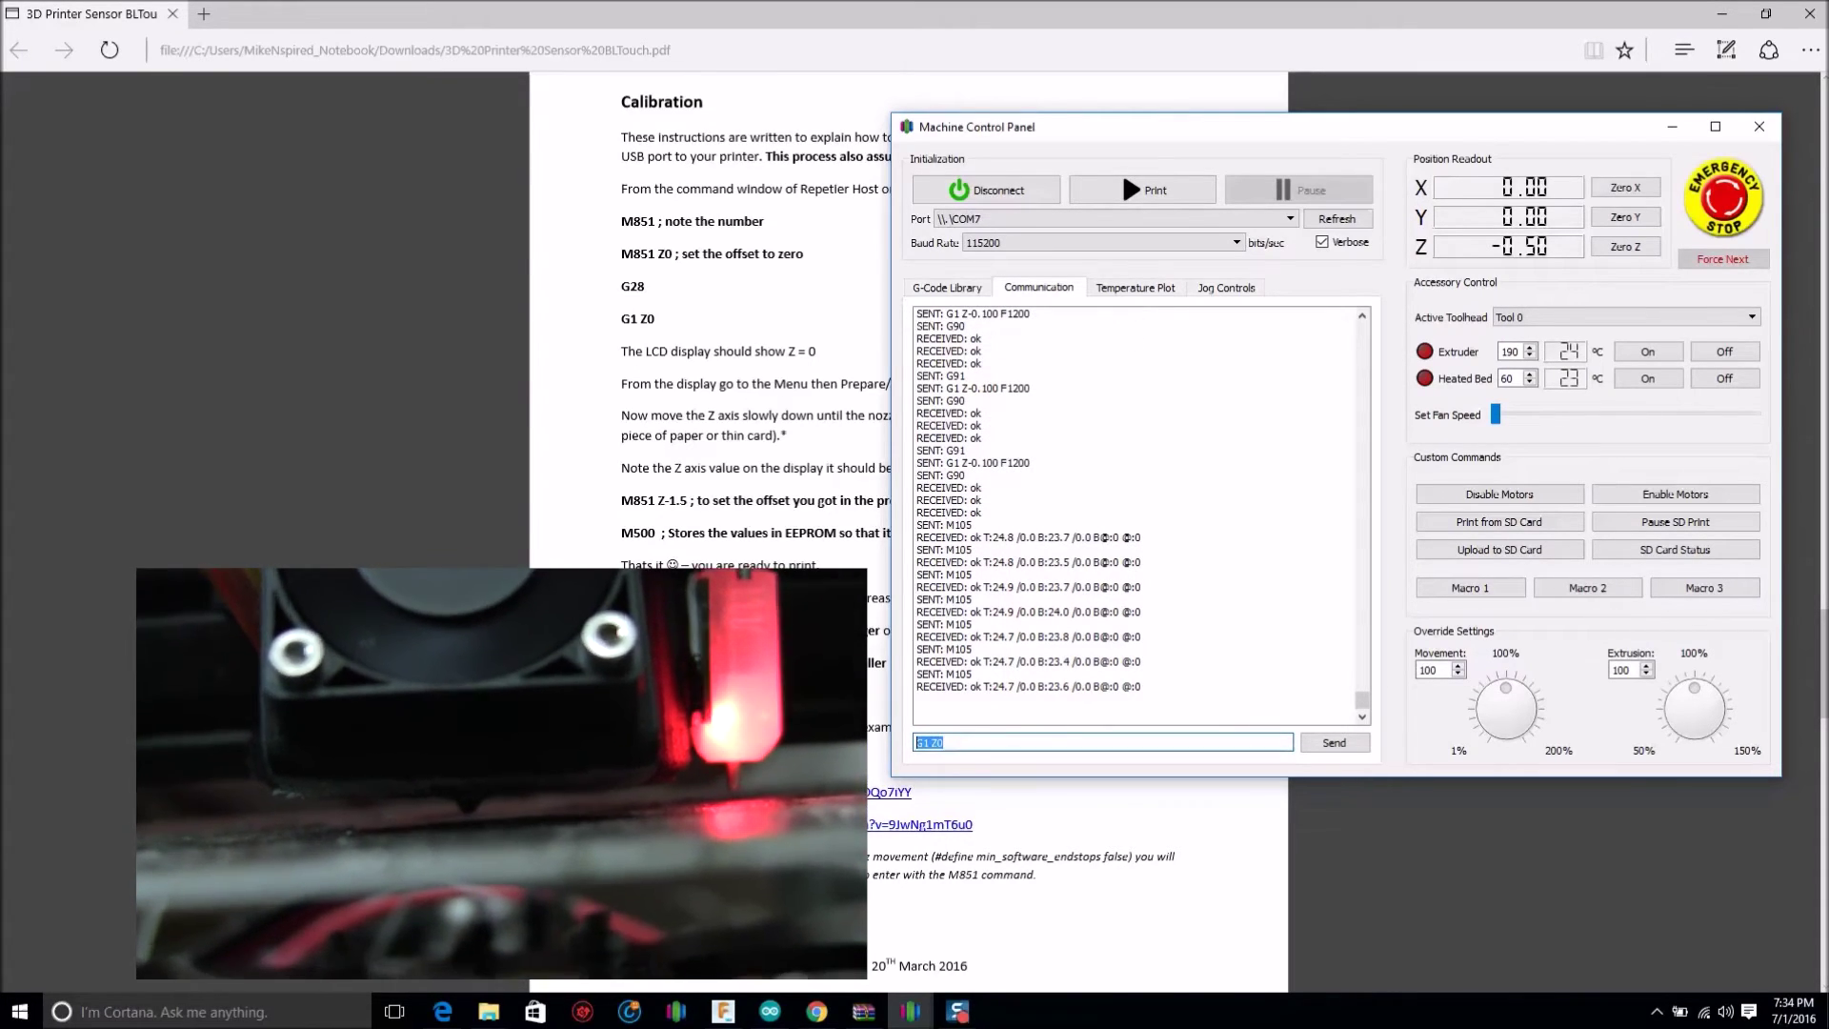
{"action": "left_click_drag", "start_coordinate": [1075, 132], "coordinate": [1228, 152]}
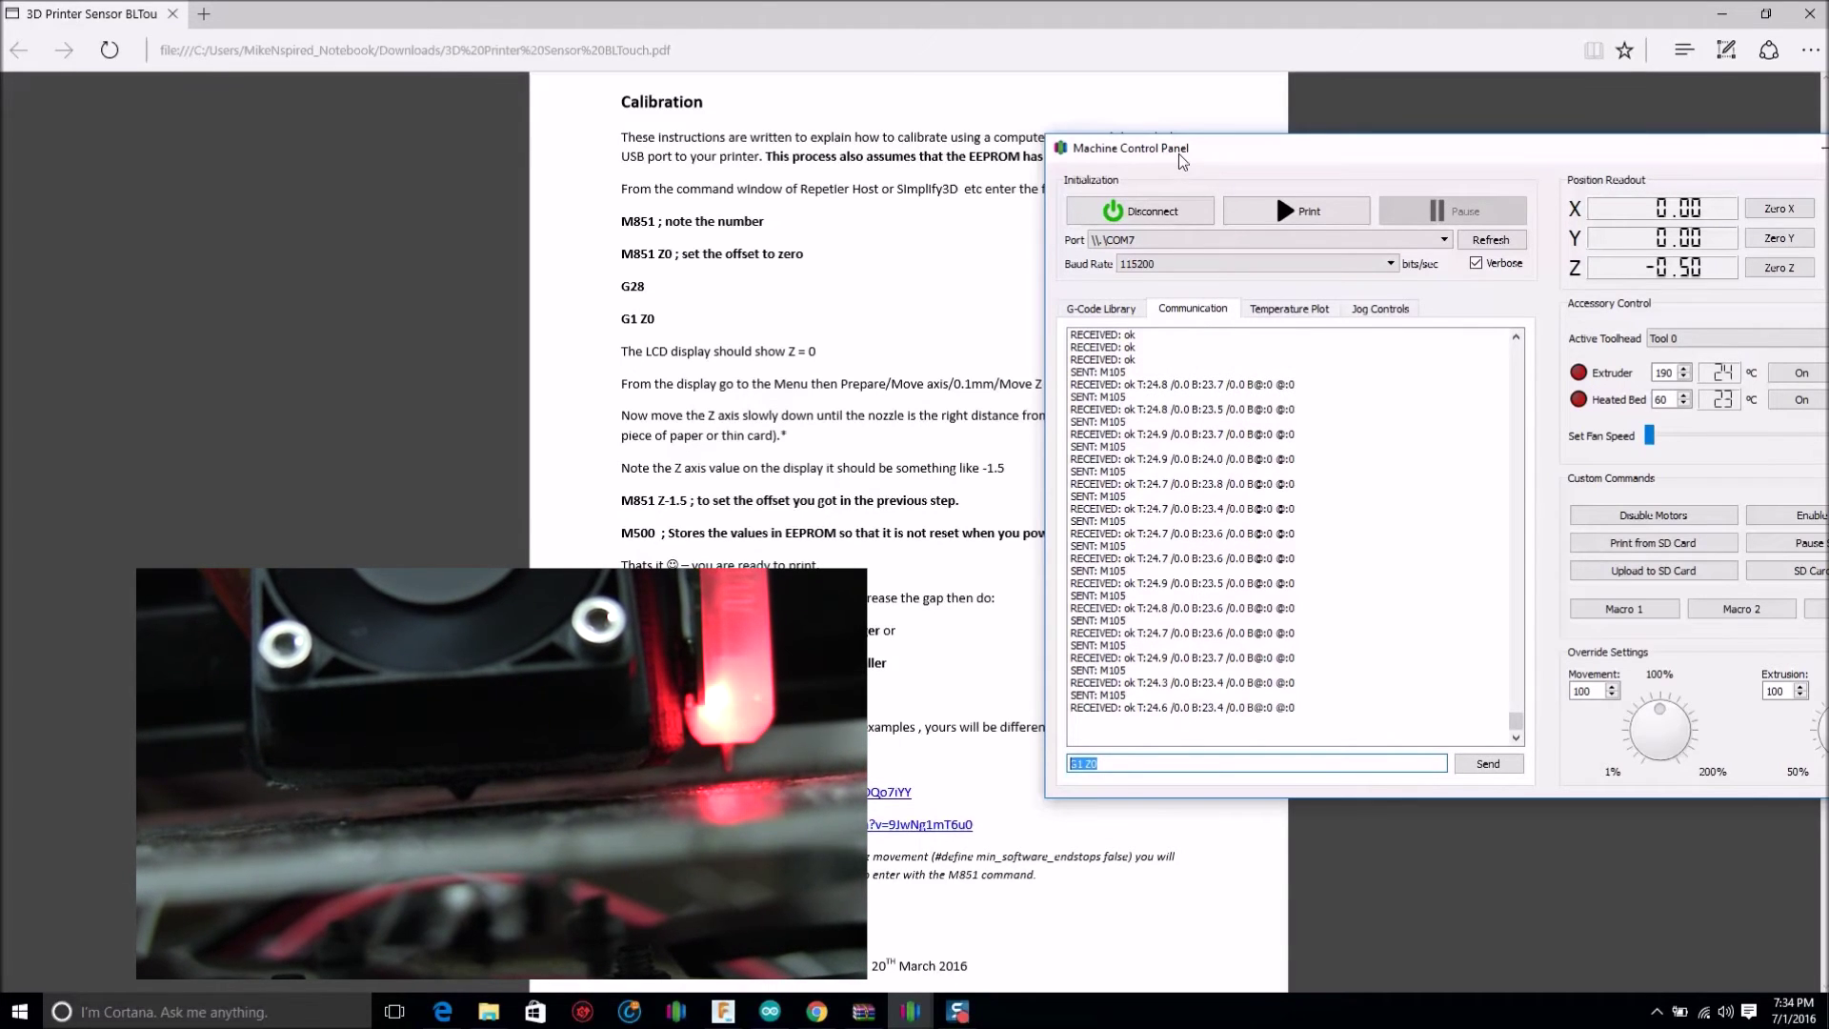
{"action": "left_click_drag", "start_coordinate": [1186, 165], "coordinate": [1253, 156]}
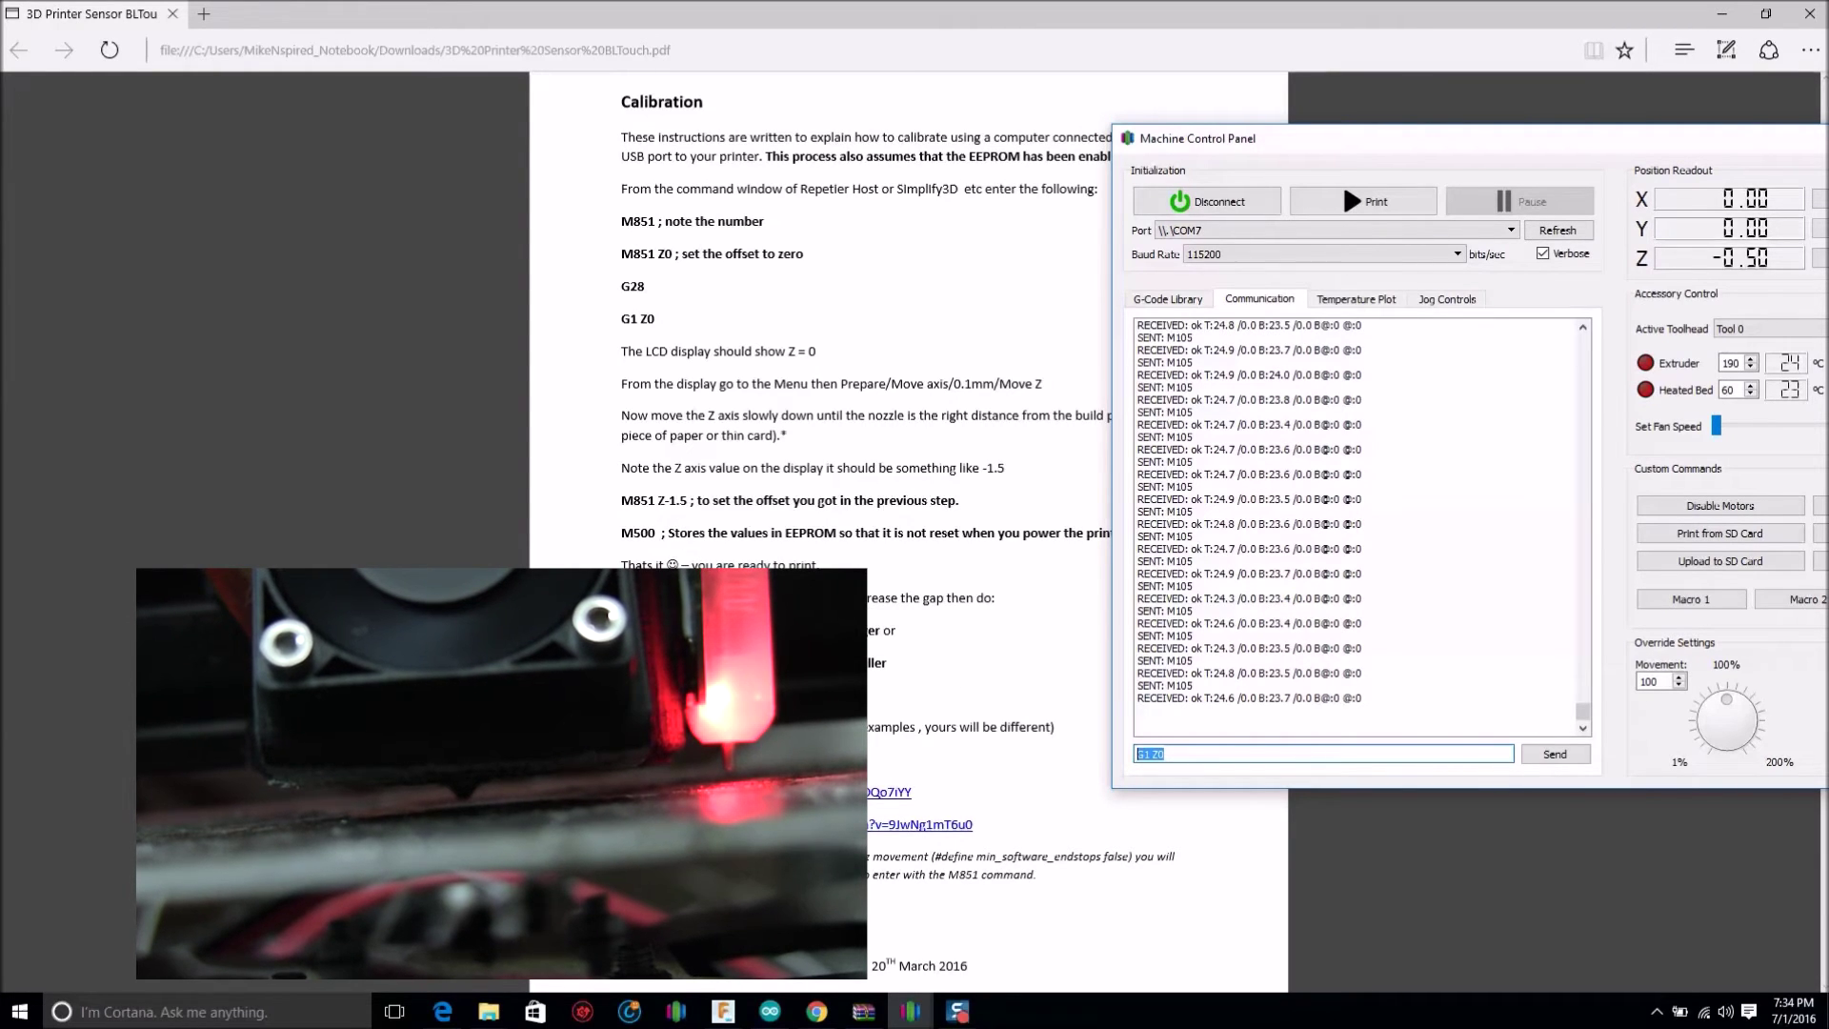
Scroll the BLTouch calibration page, then bring back the Machine Control Panel with its command field selected
{"action": "key", "text": "alt+Tab"}
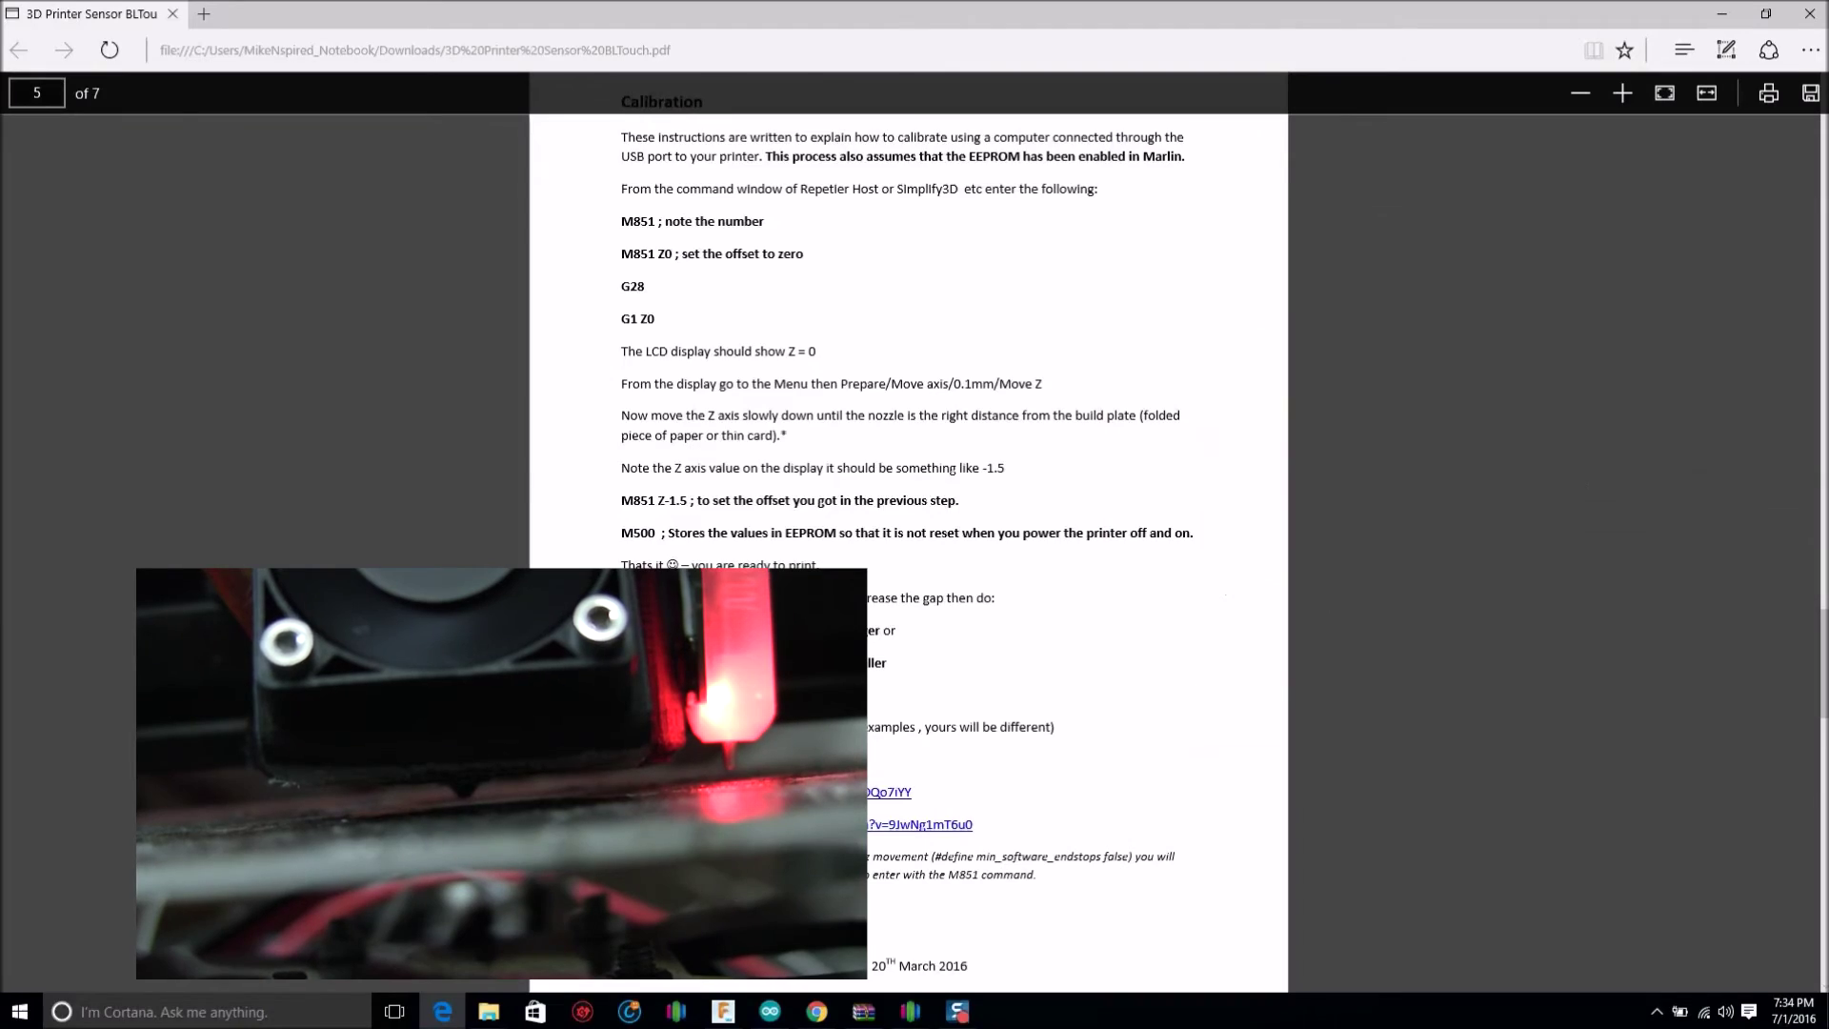
{"action": "scroll", "coordinate": [1825, 777], "scroll_direction": "down", "scroll_amount": 10}
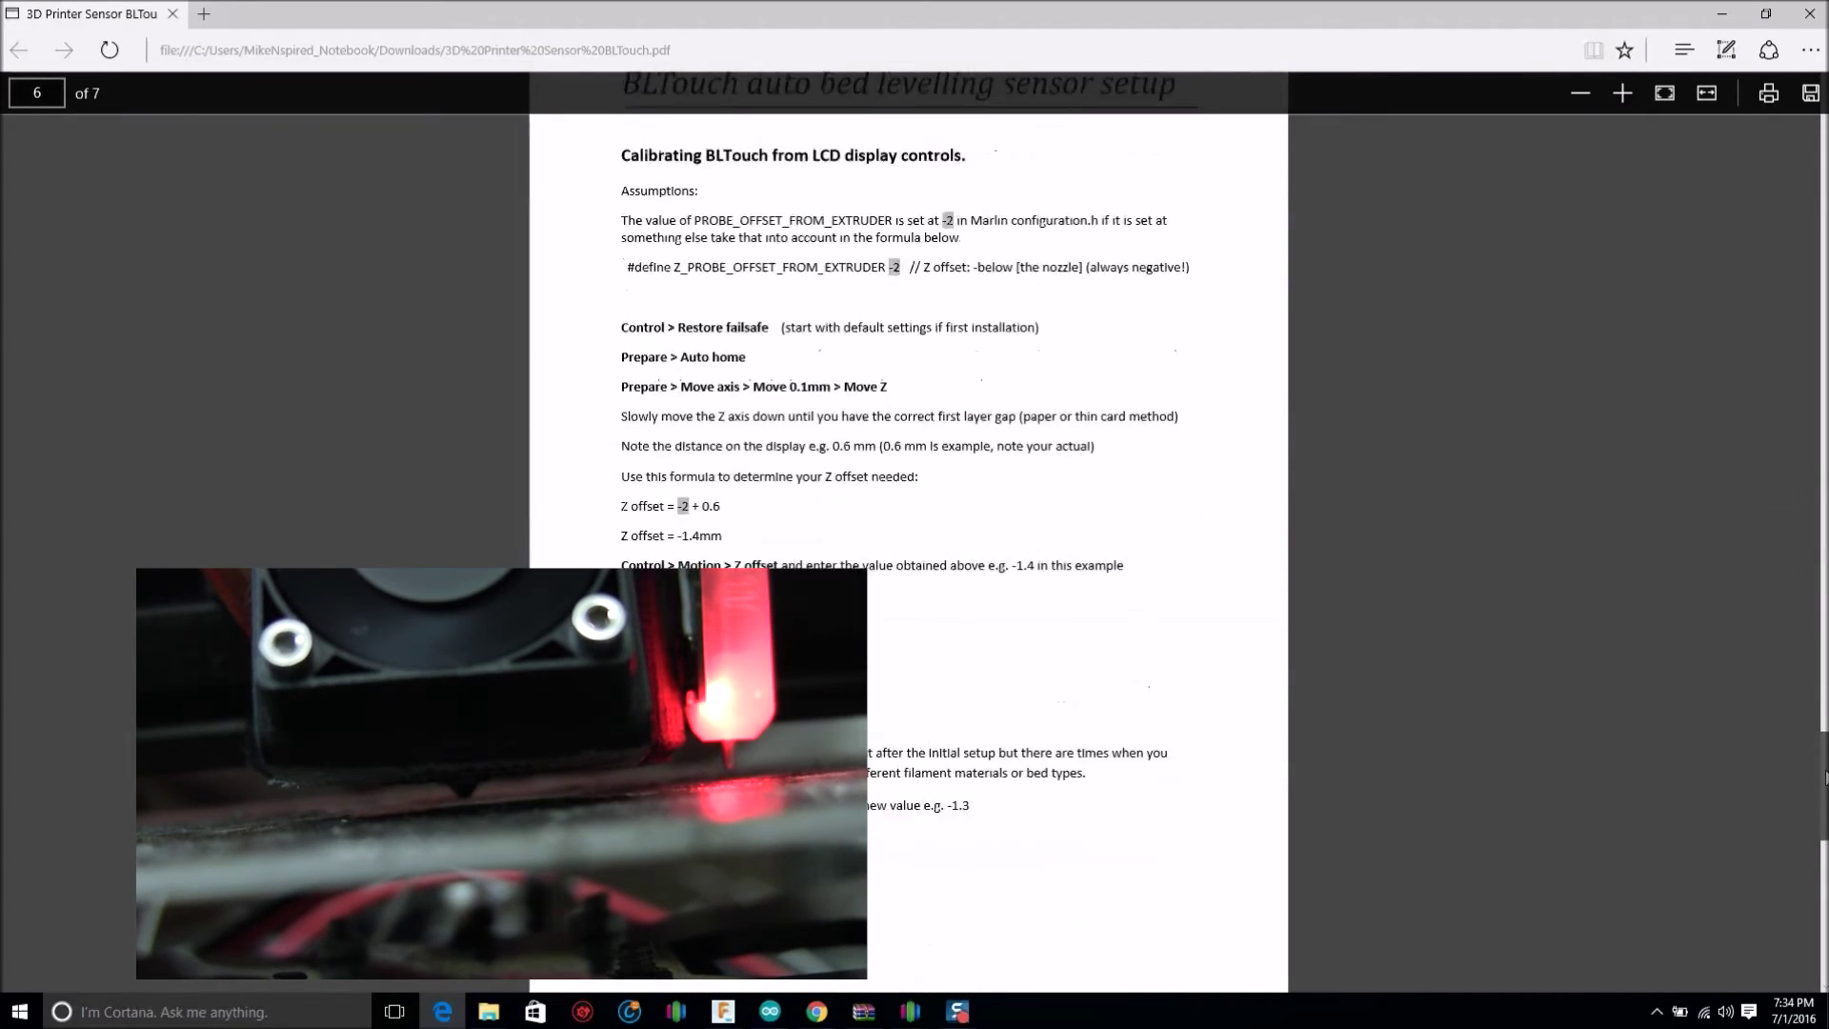
{"action": "left_click_drag", "start_coordinate": [1824, 777], "coordinate": [1797, 642]}
{"action": "mouse_move", "coordinate": [909, 1018]}
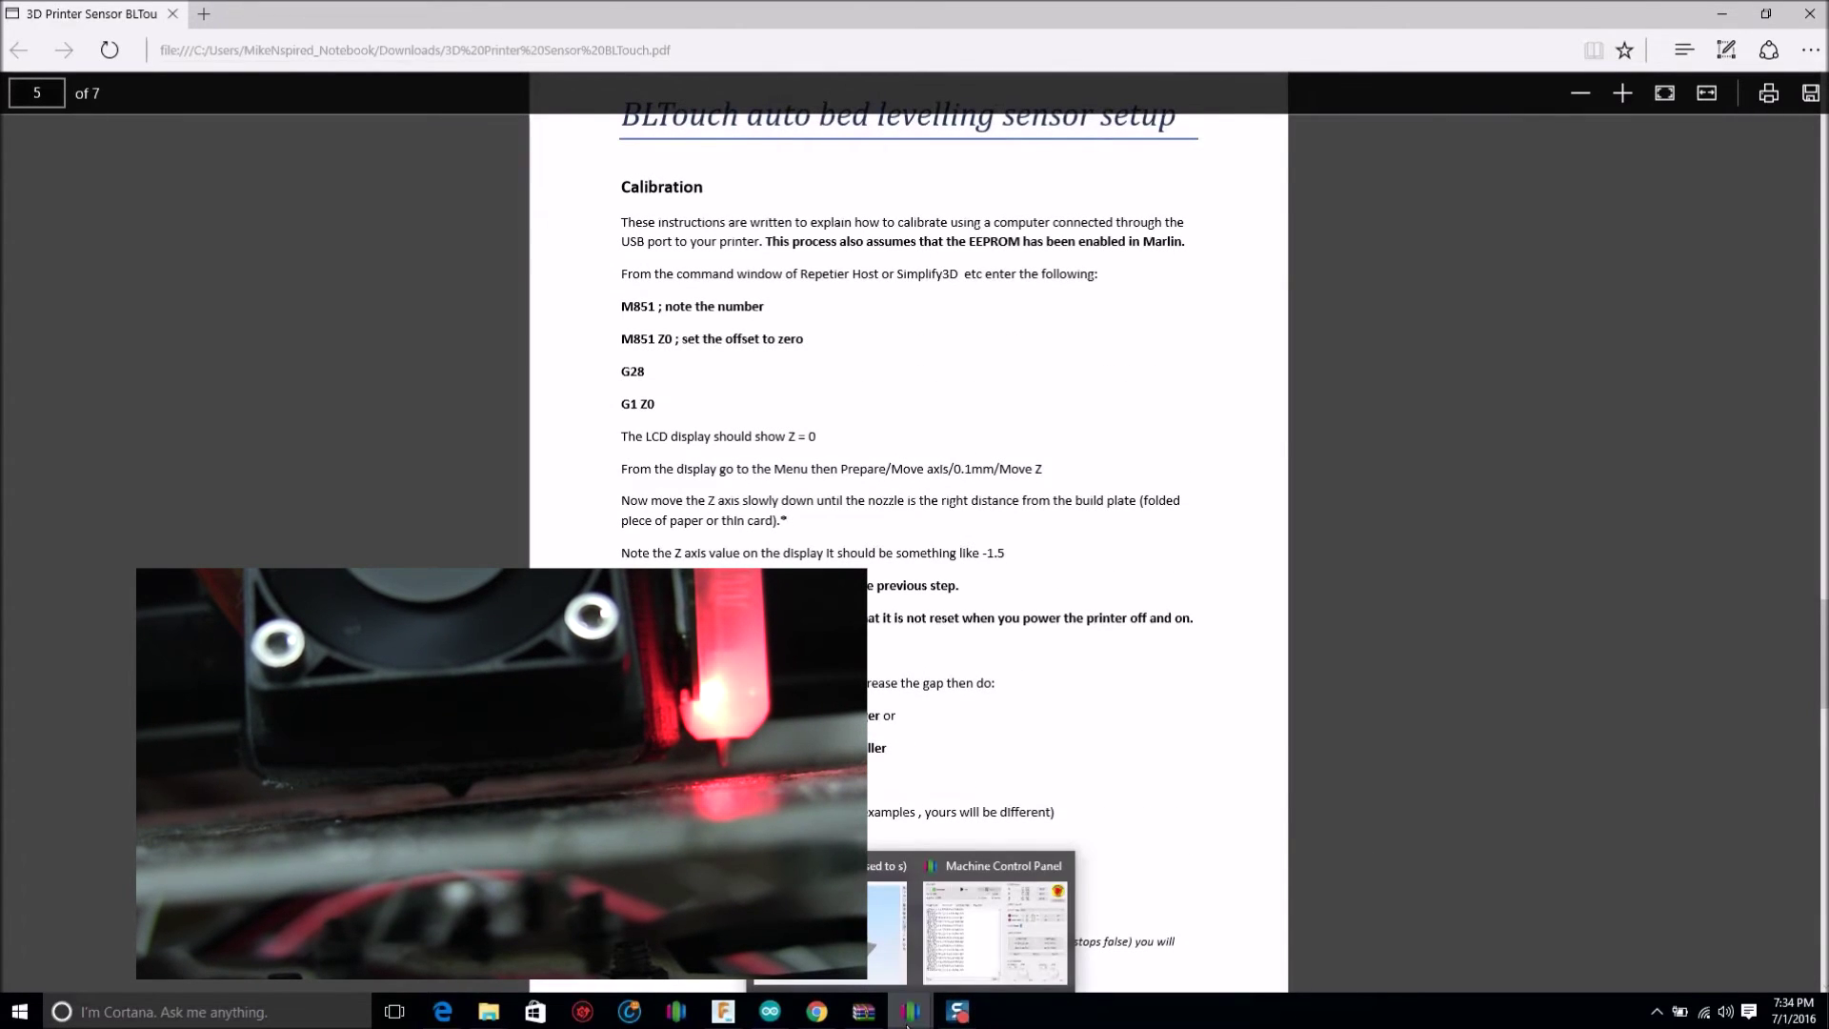
{"action": "left_click", "coordinate": [996, 929]}
{"action": "triple_click", "coordinate": [1213, 752]}
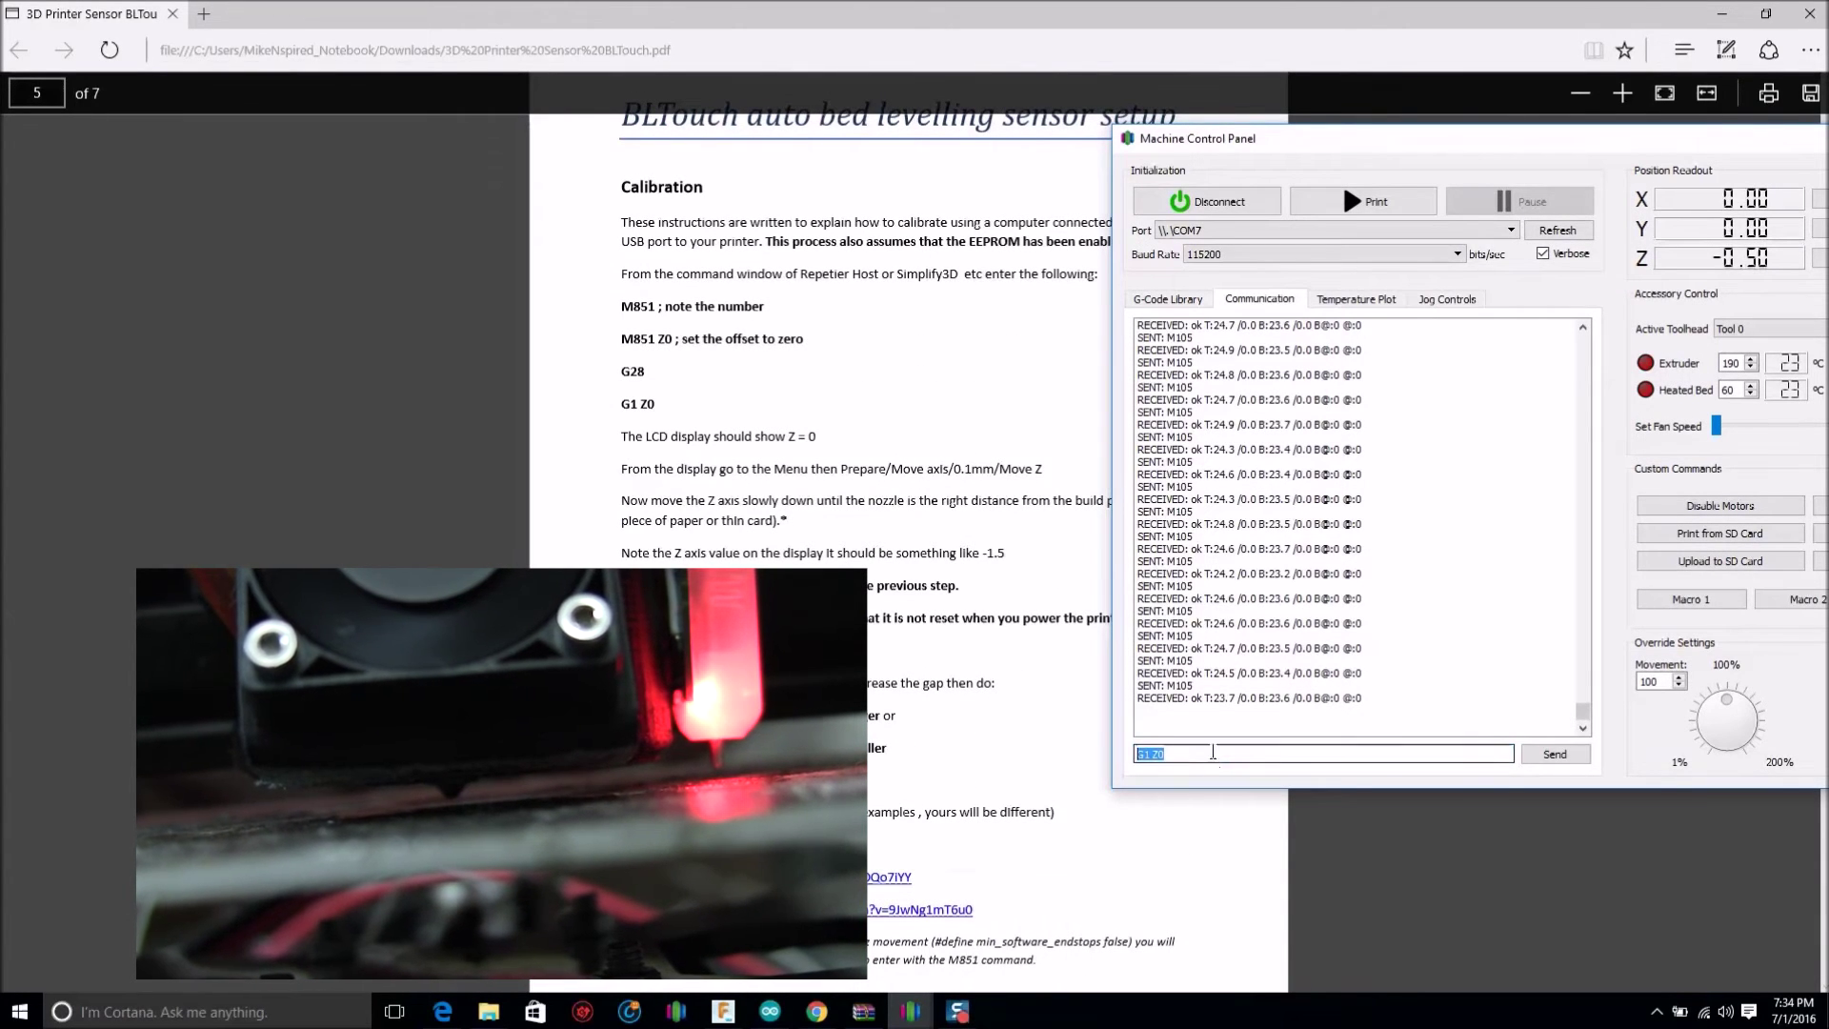
Raise the nozzle 10 mm on Z using the jog controls
{"action": "left_click", "coordinate": [1356, 299]}
{"action": "left_click", "coordinate": [1447, 299]}
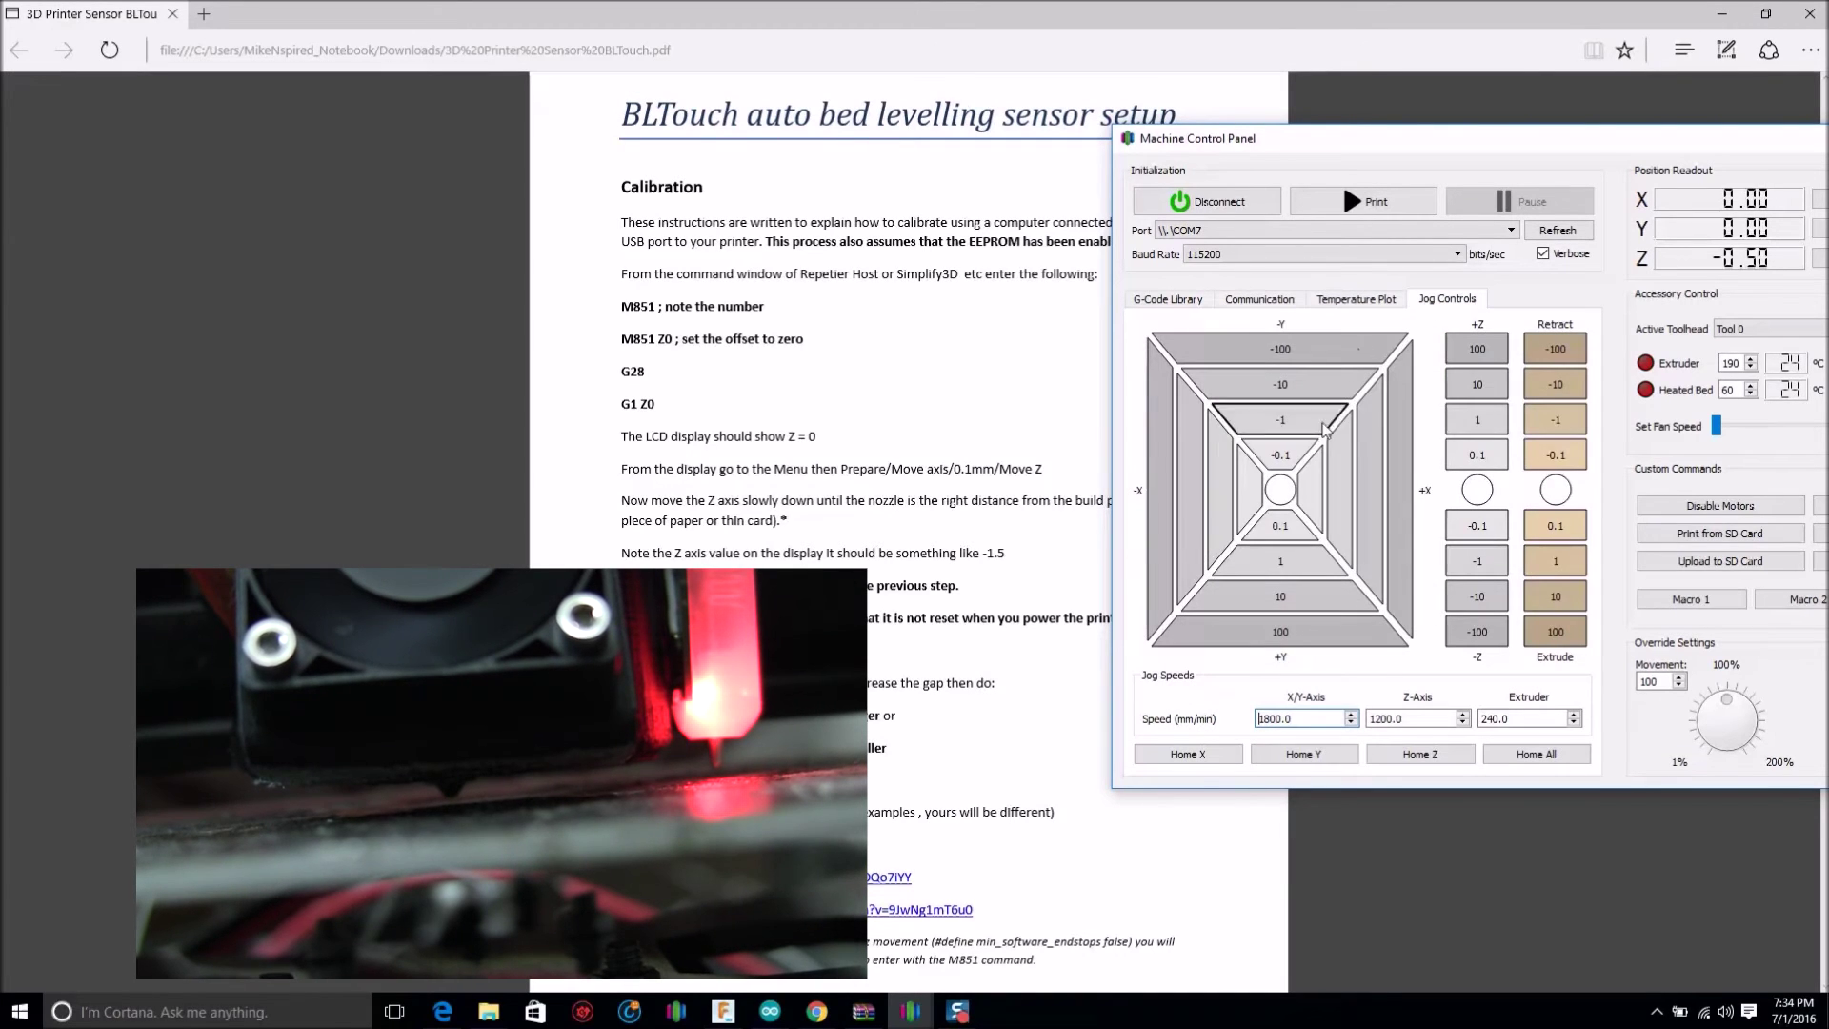
{"action": "left_click", "coordinate": [1477, 384]}
{"action": "left_click", "coordinate": [1478, 384]}
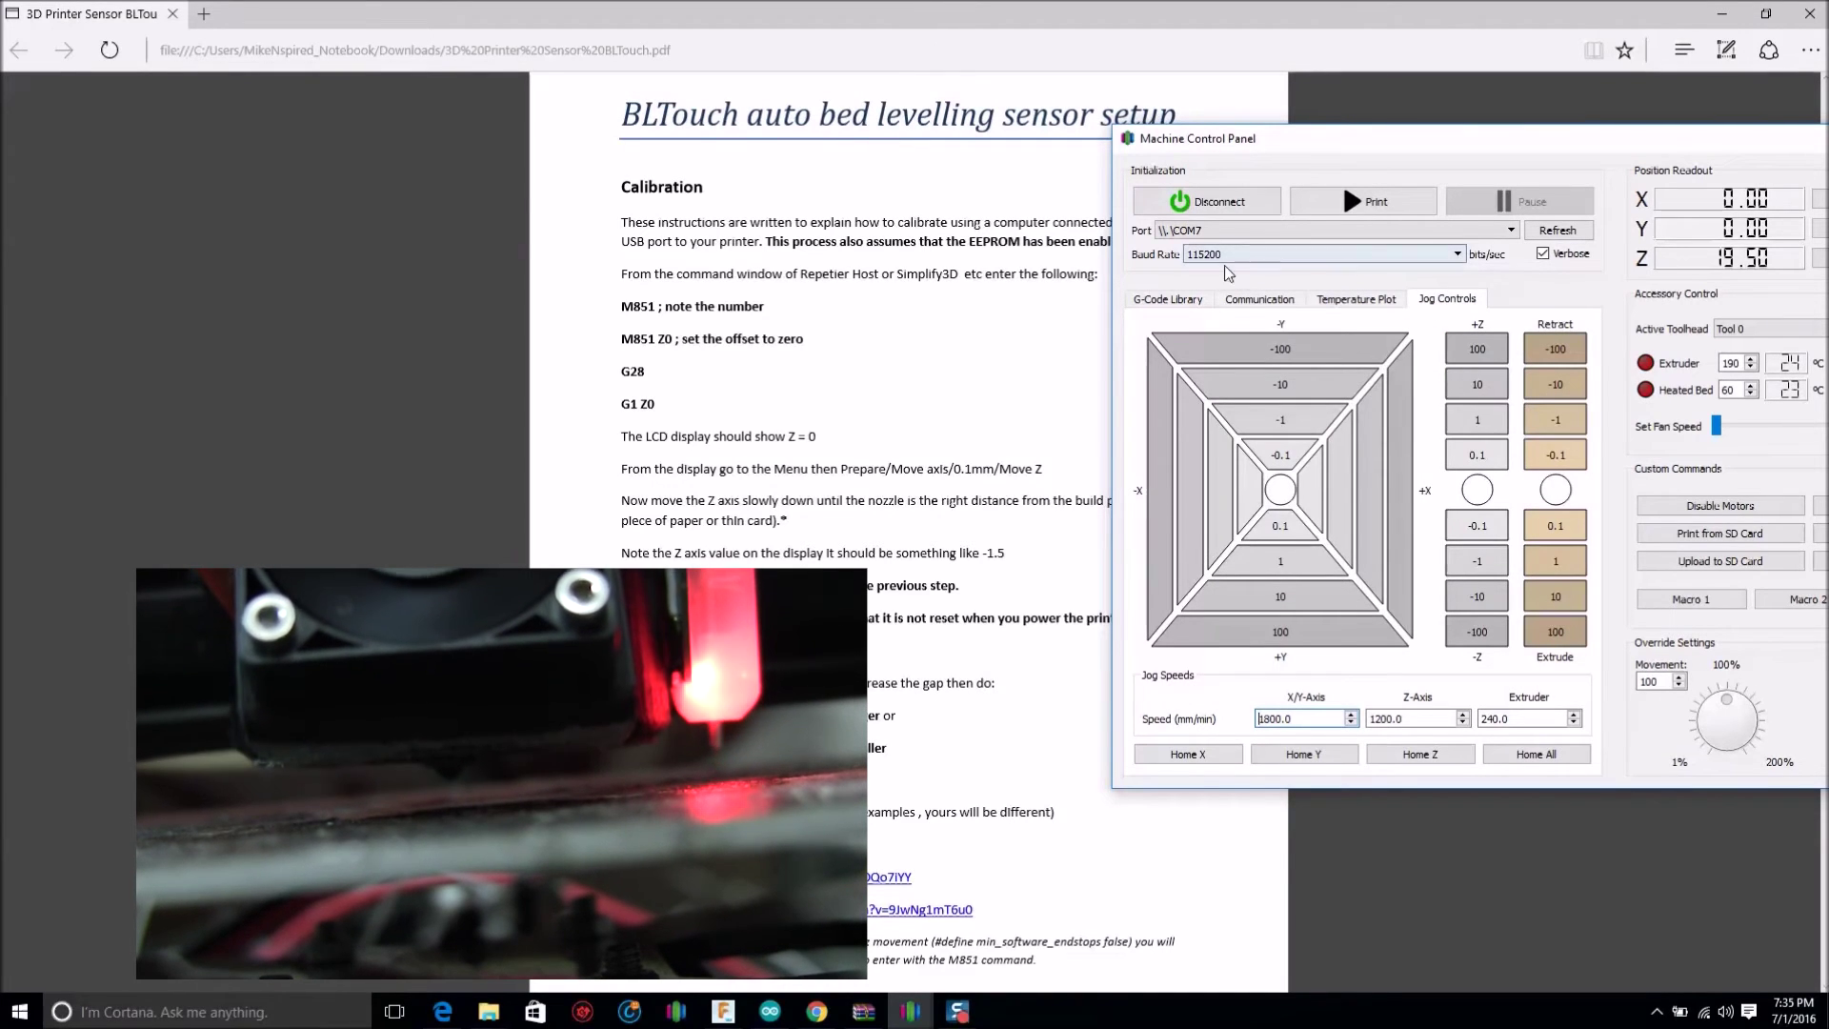
{"action": "left_click", "coordinate": [1259, 299]}
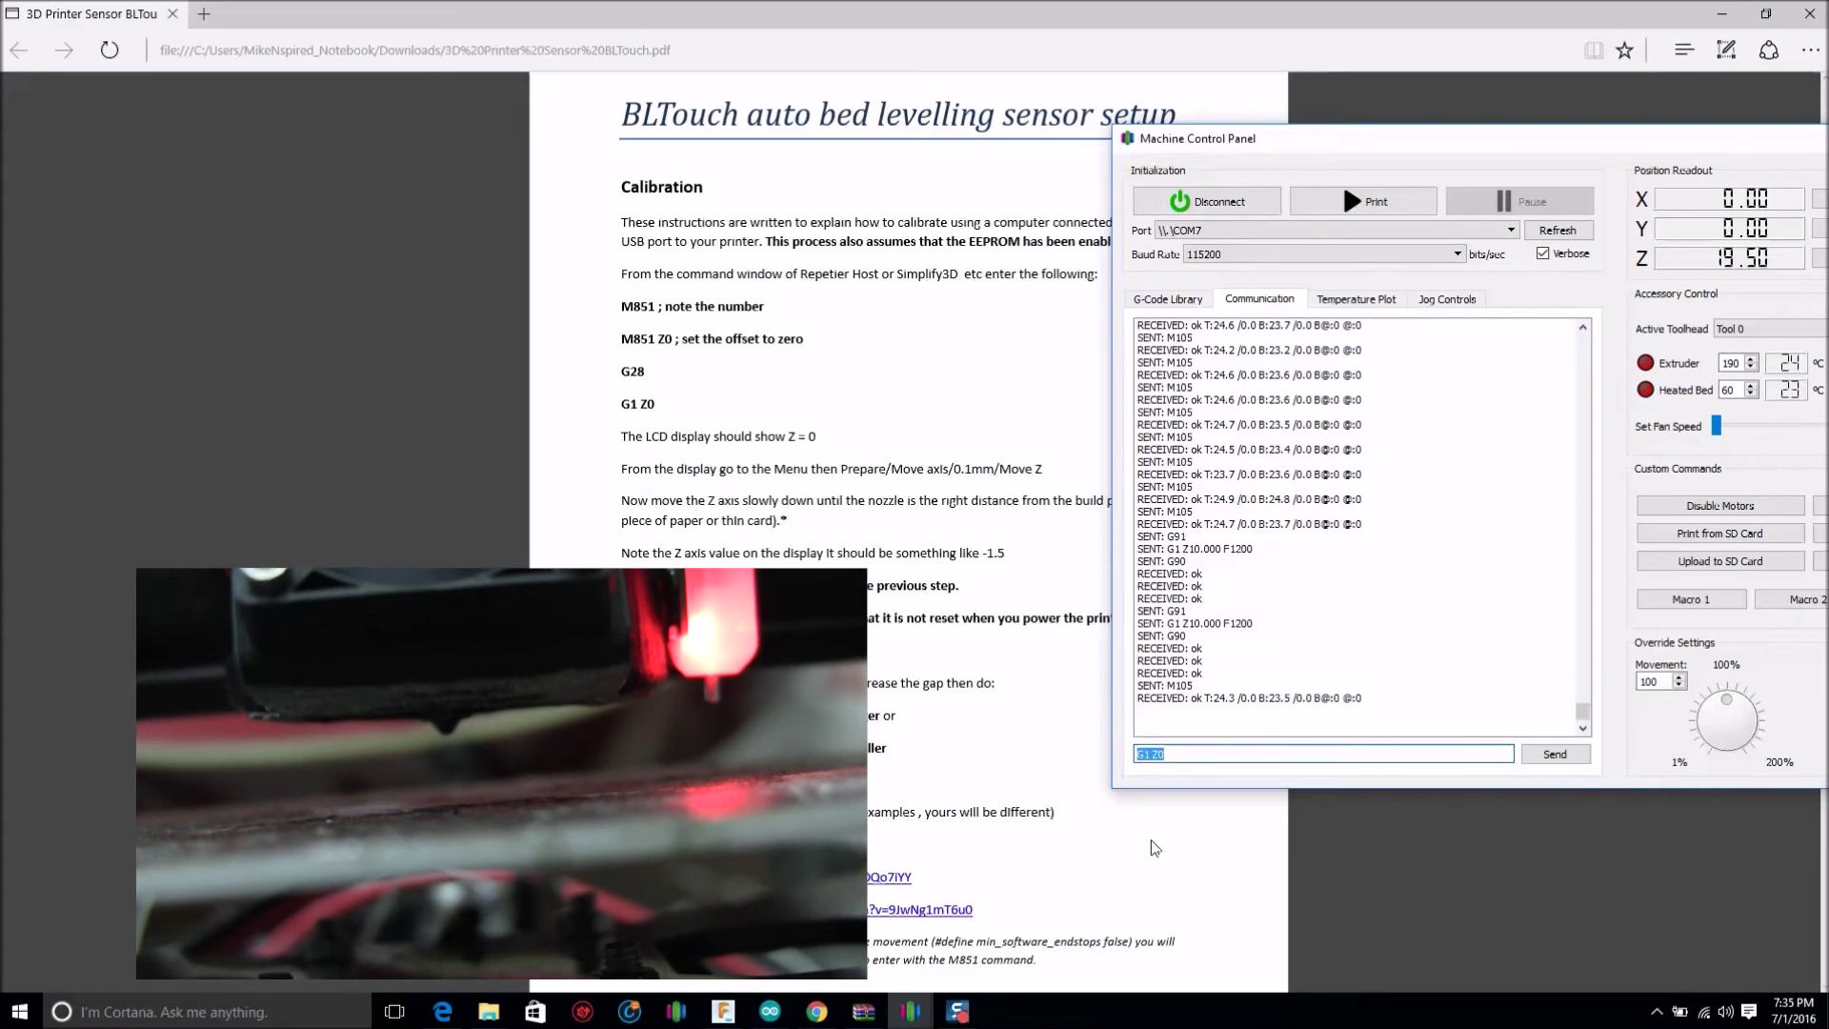
Home all axes with G28, then start auto bed leveling with G29
{"action": "type", "text": "G28"}
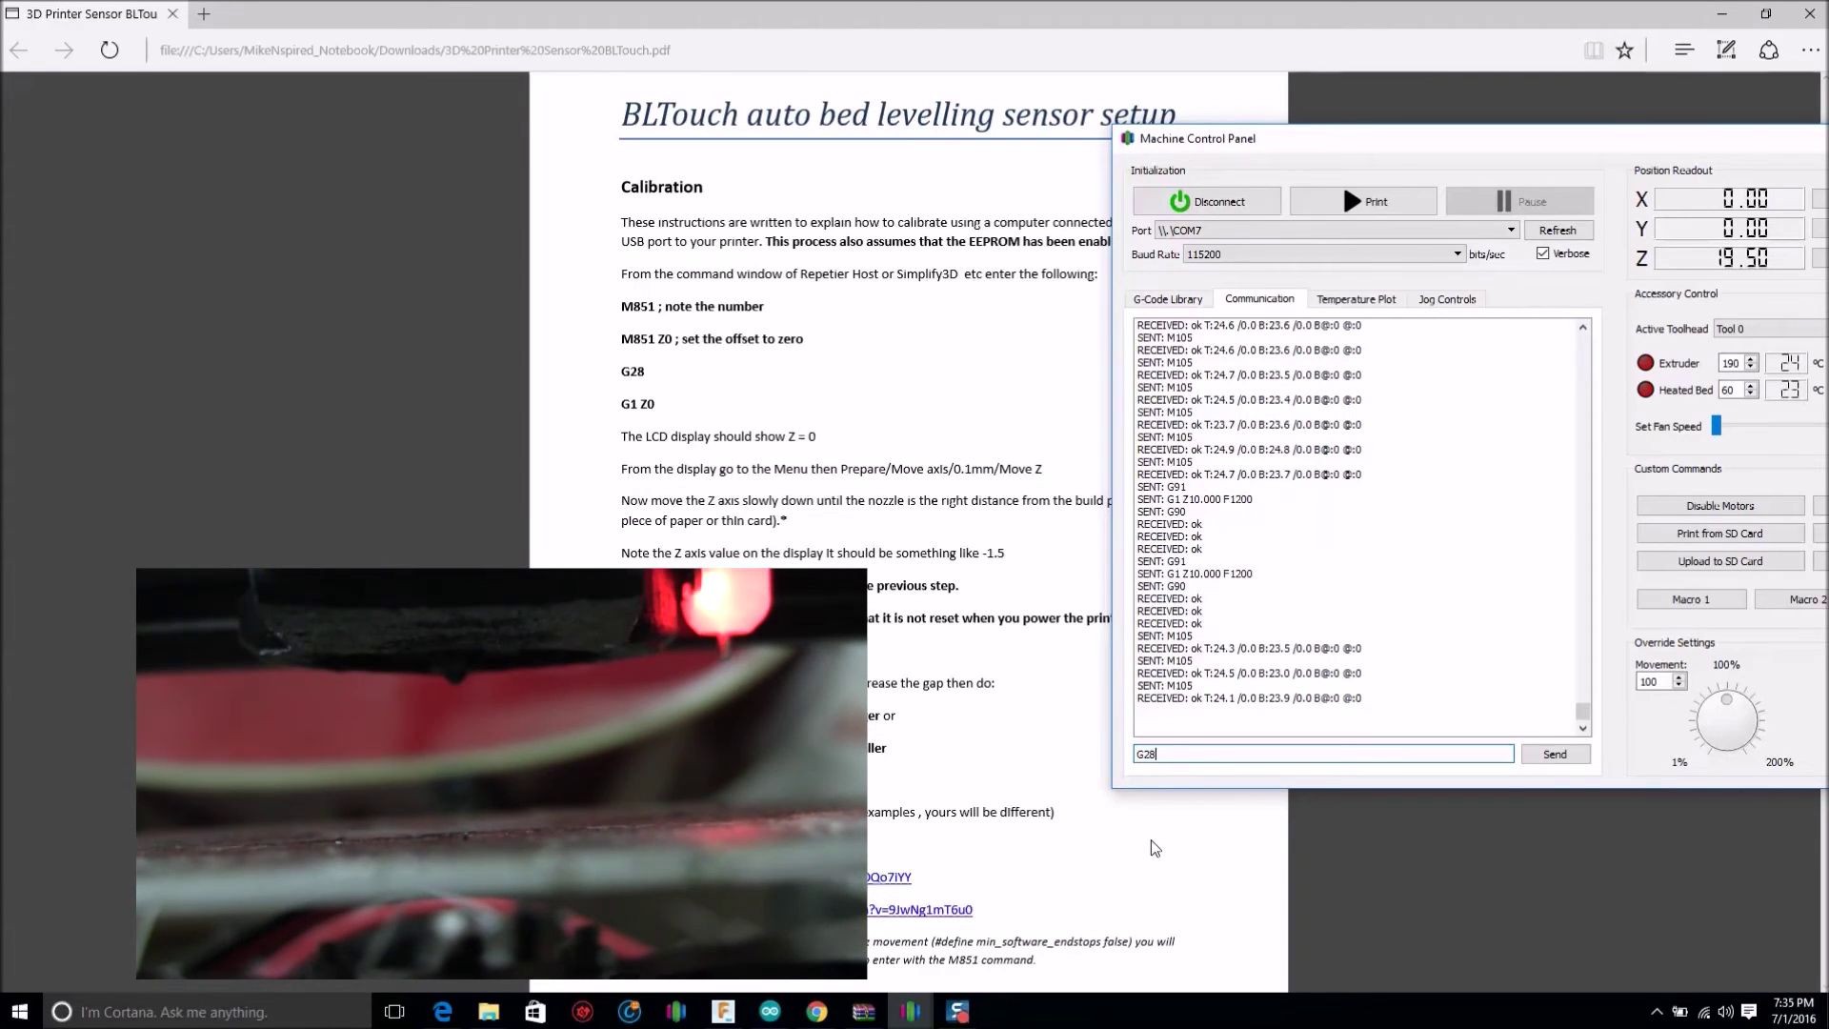
{"action": "key", "text": "Return"}
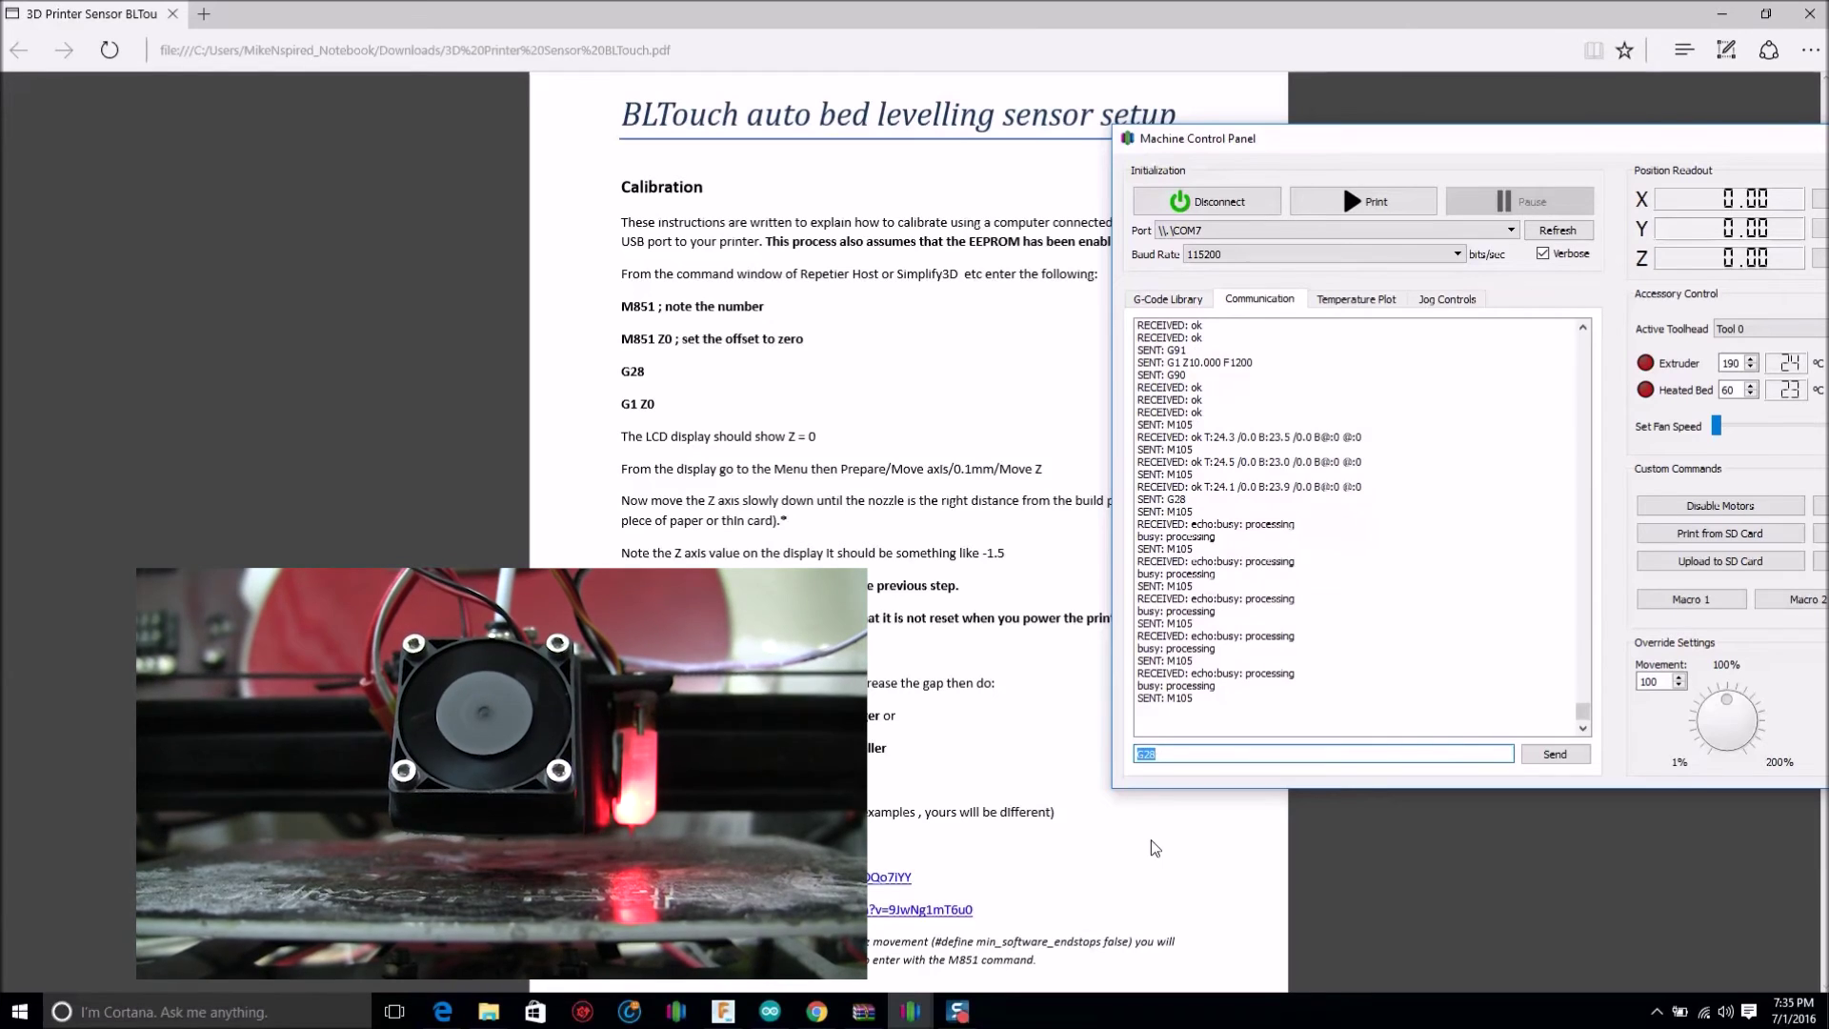
{"action": "type", "text": "G"}
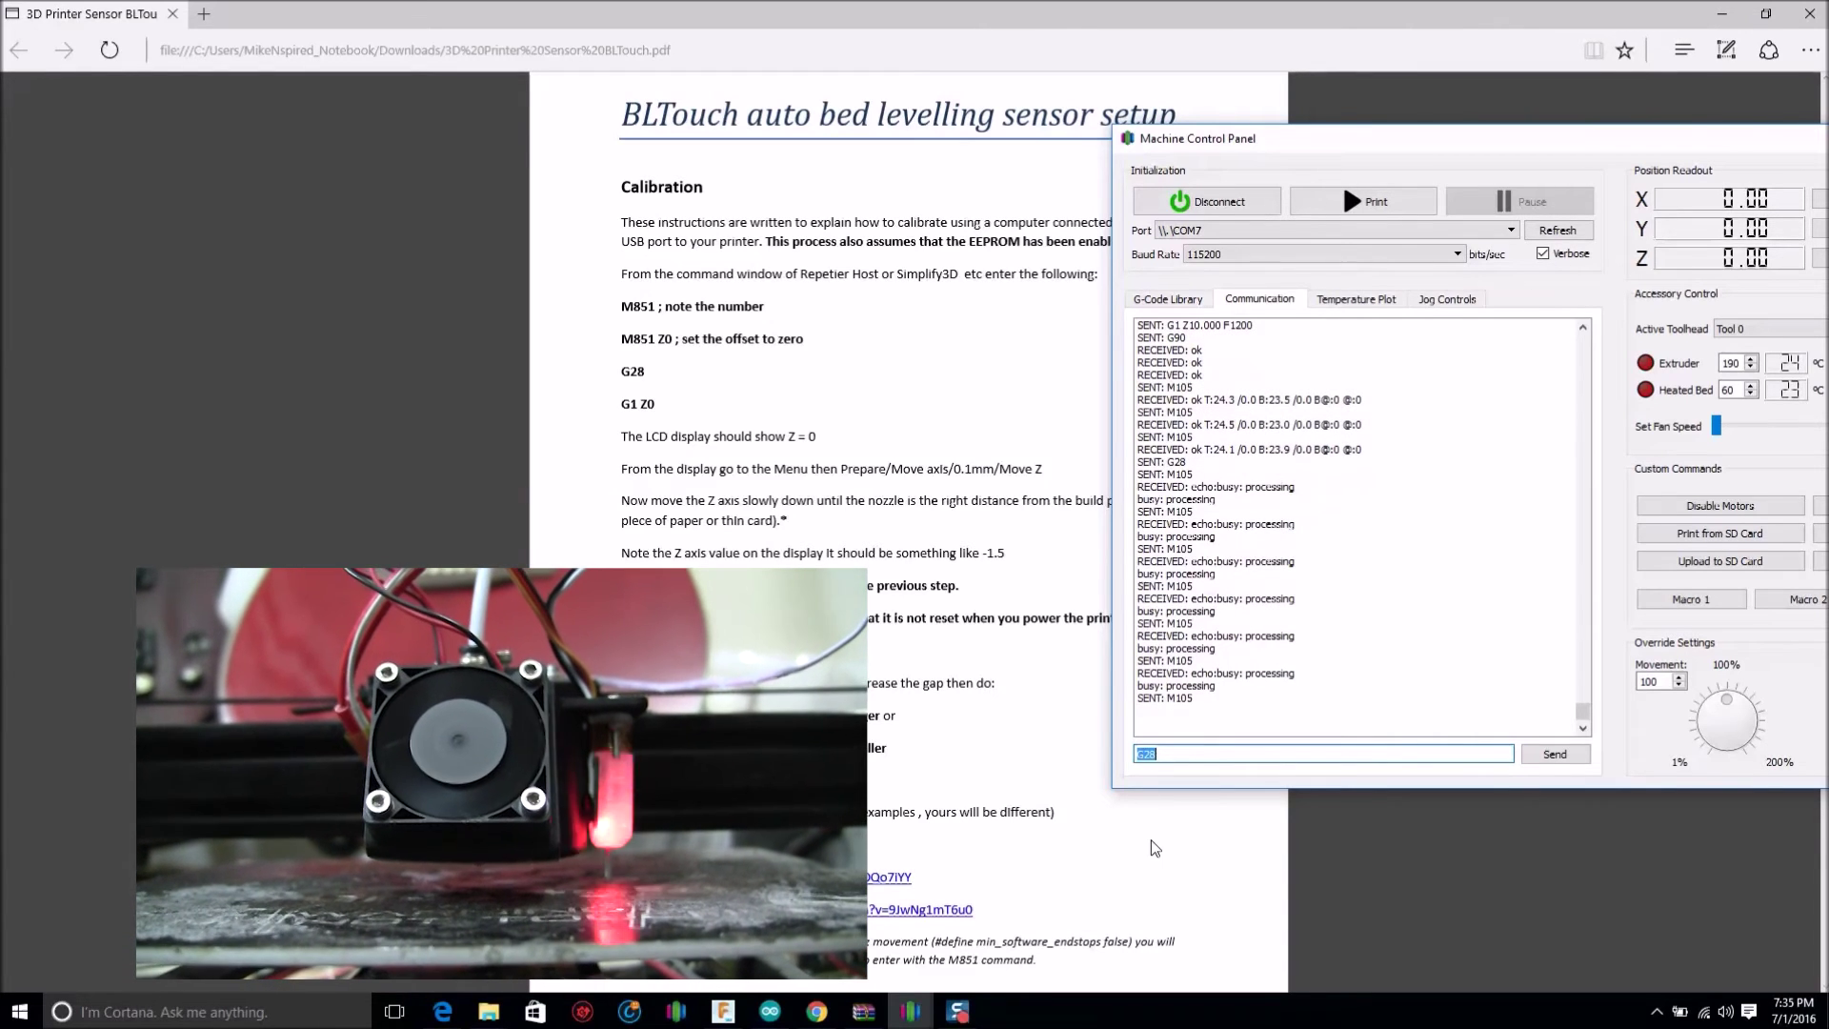
{"action": "type", "text": "29"}
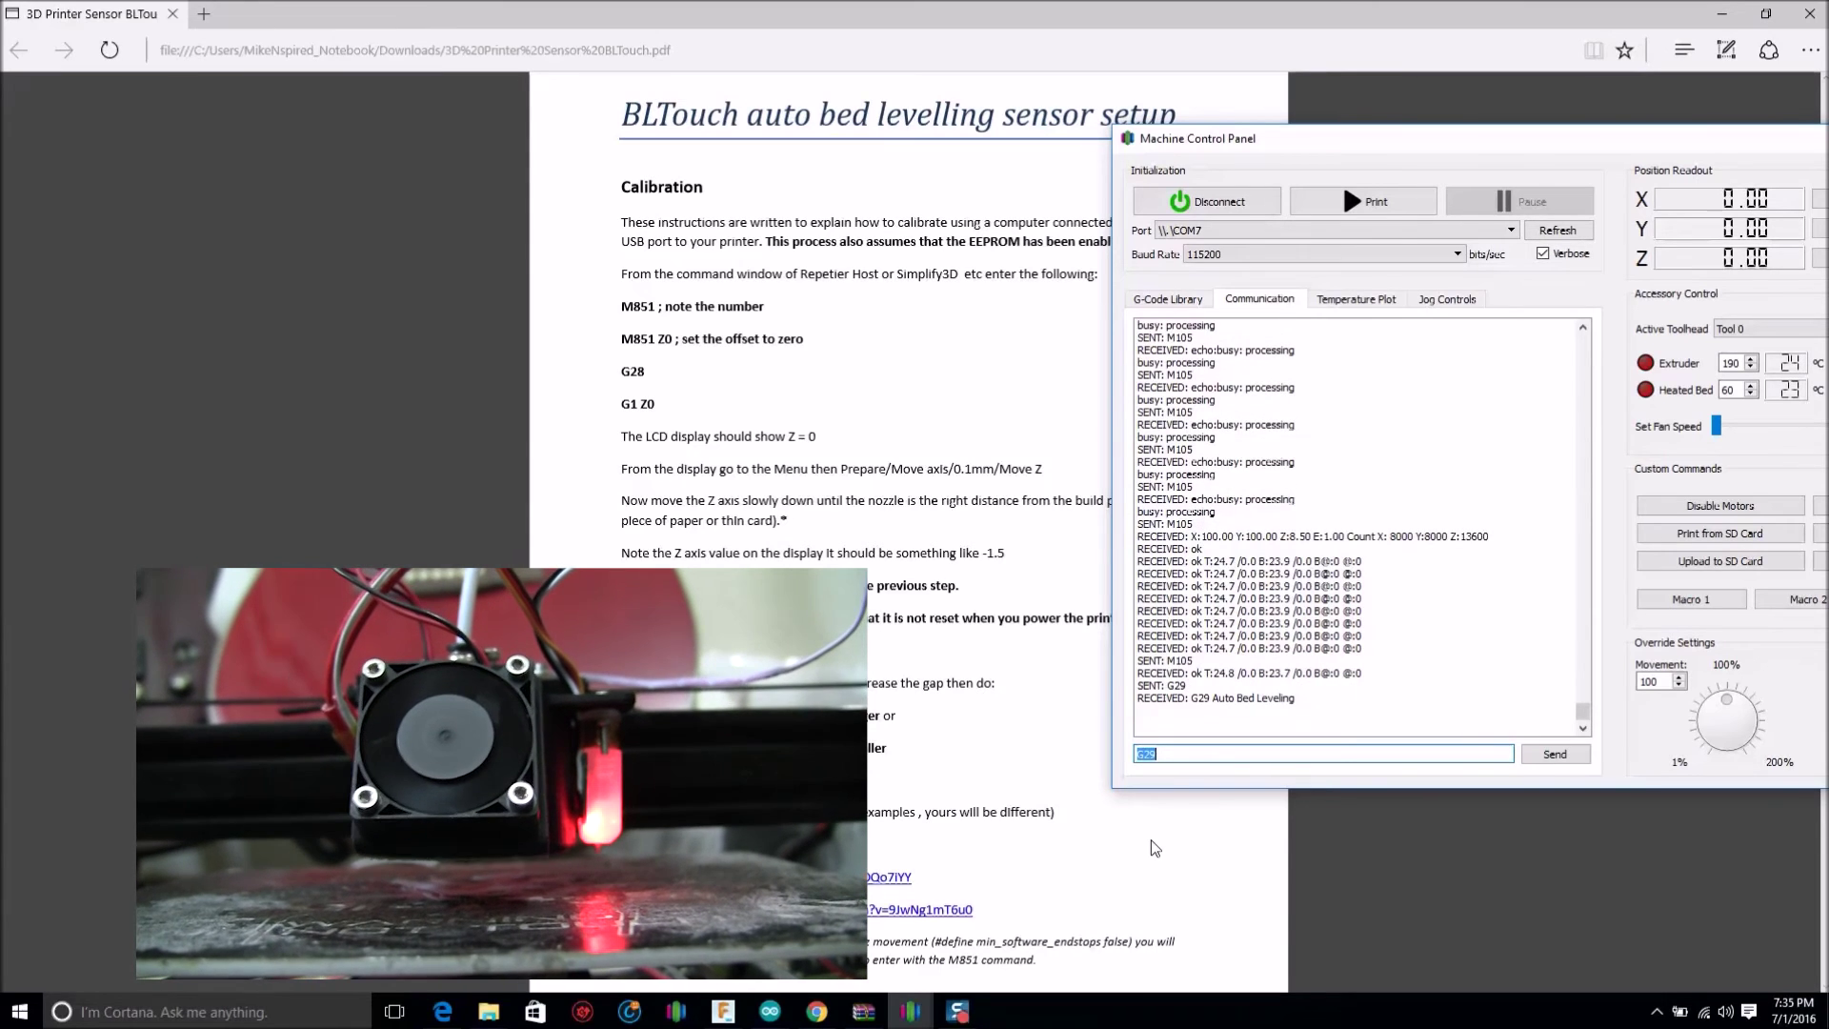
{"action": "key", "text": "Return"}
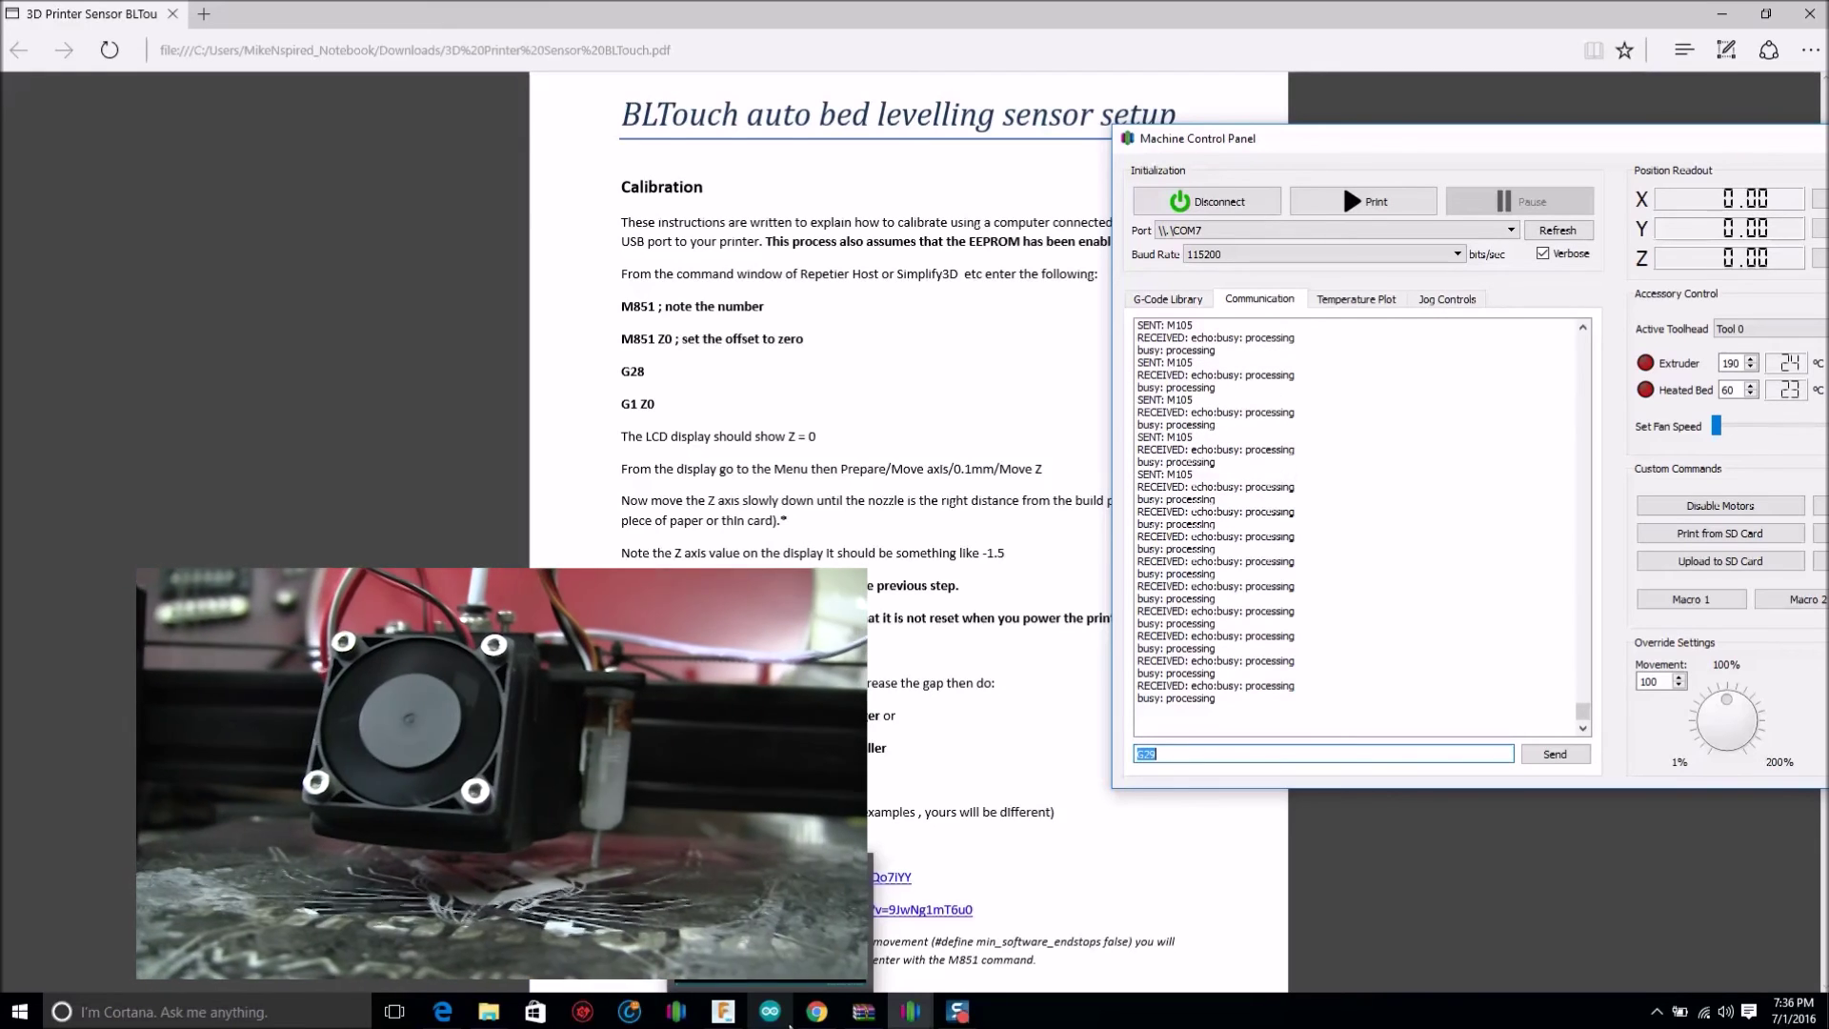
Let the G29 probing run, then switch to Marlin's Configuration.h in Arduino IDE
{"action": "mouse_move", "coordinate": [836, 1012]}
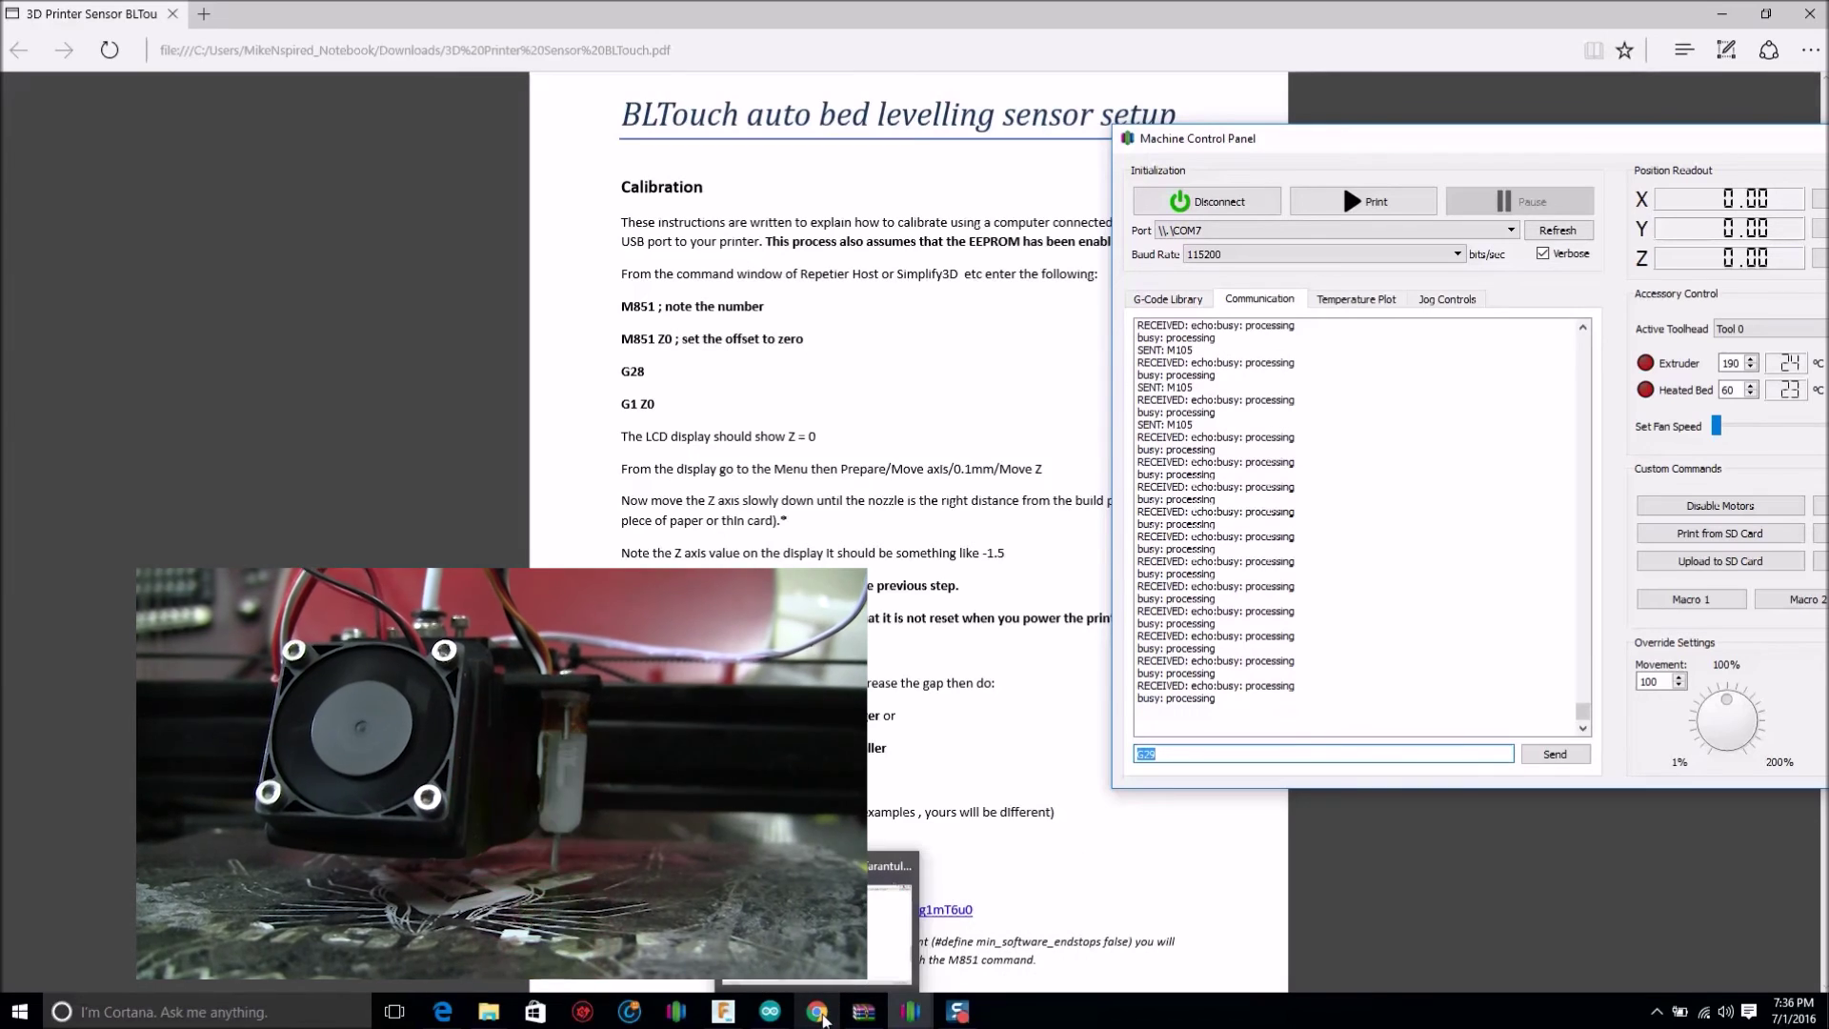
{"action": "left_click", "coordinate": [783, 1017]}
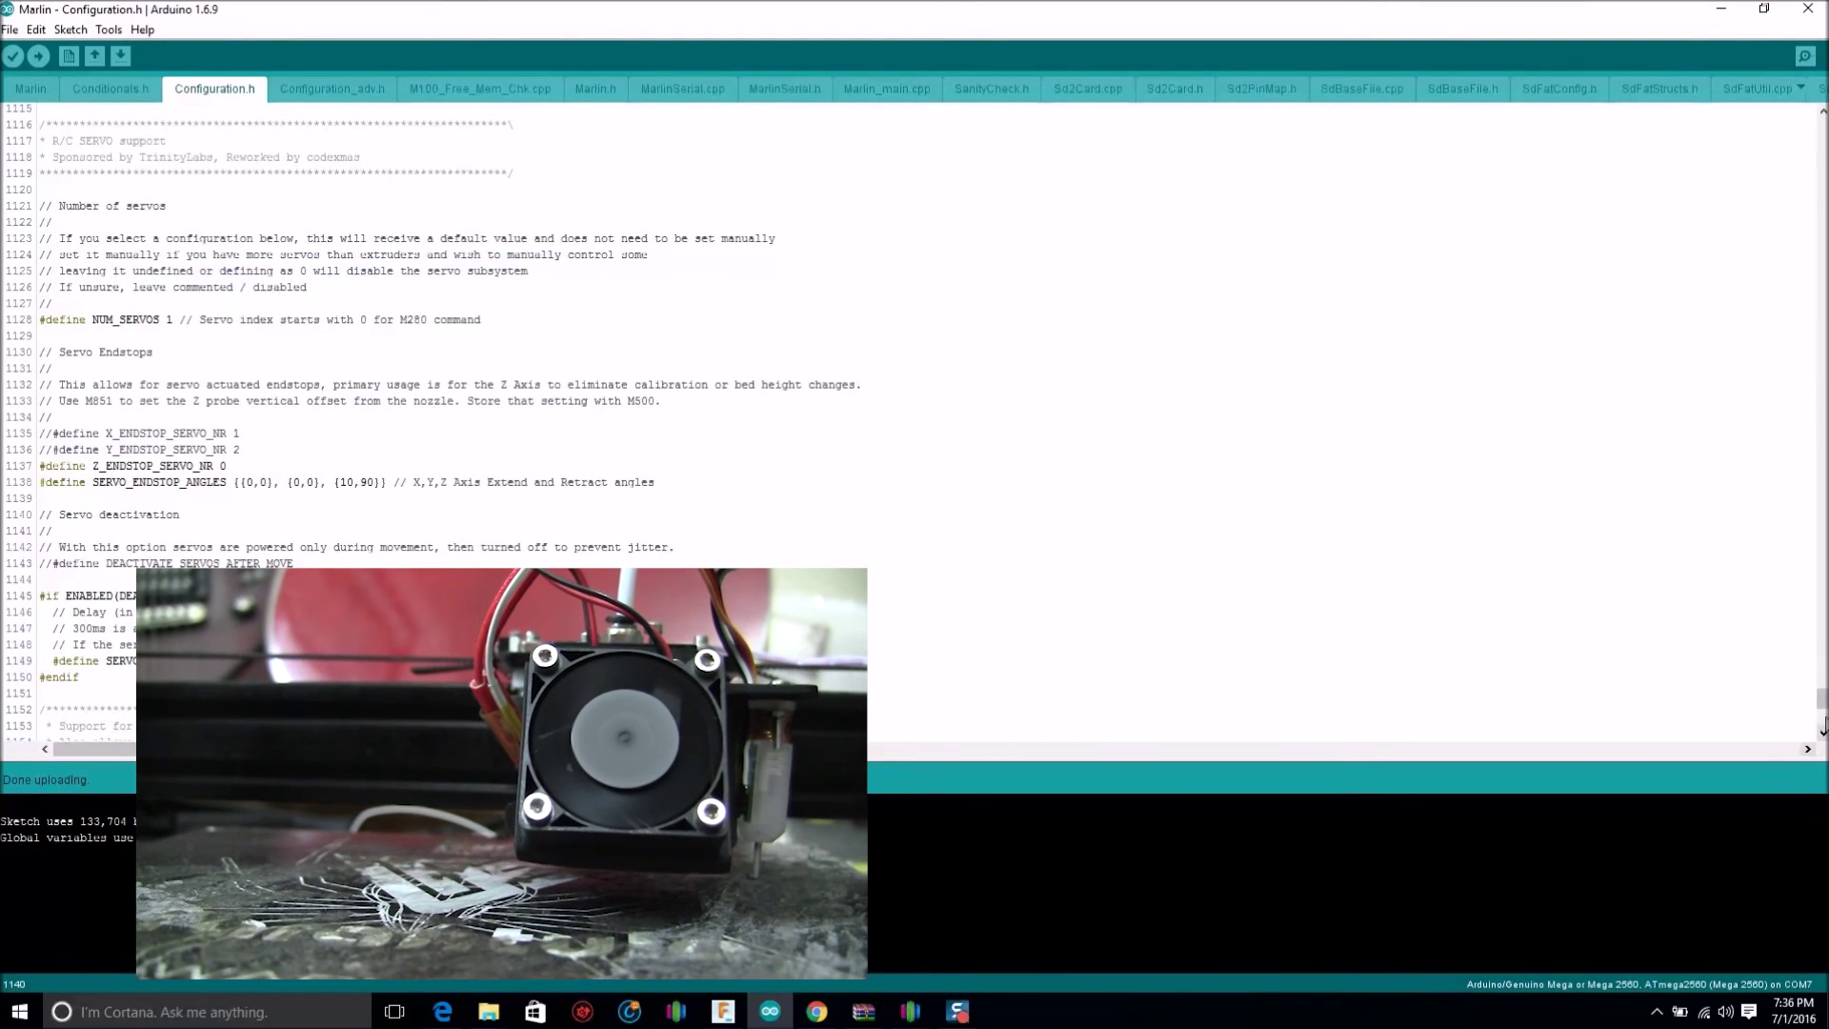
Set the probe grid bed positions to left/front 10 and right/back 150, then return to Simplify3D
{"action": "left_click_drag", "start_coordinate": [1821, 698], "coordinate": [1821, 376]}
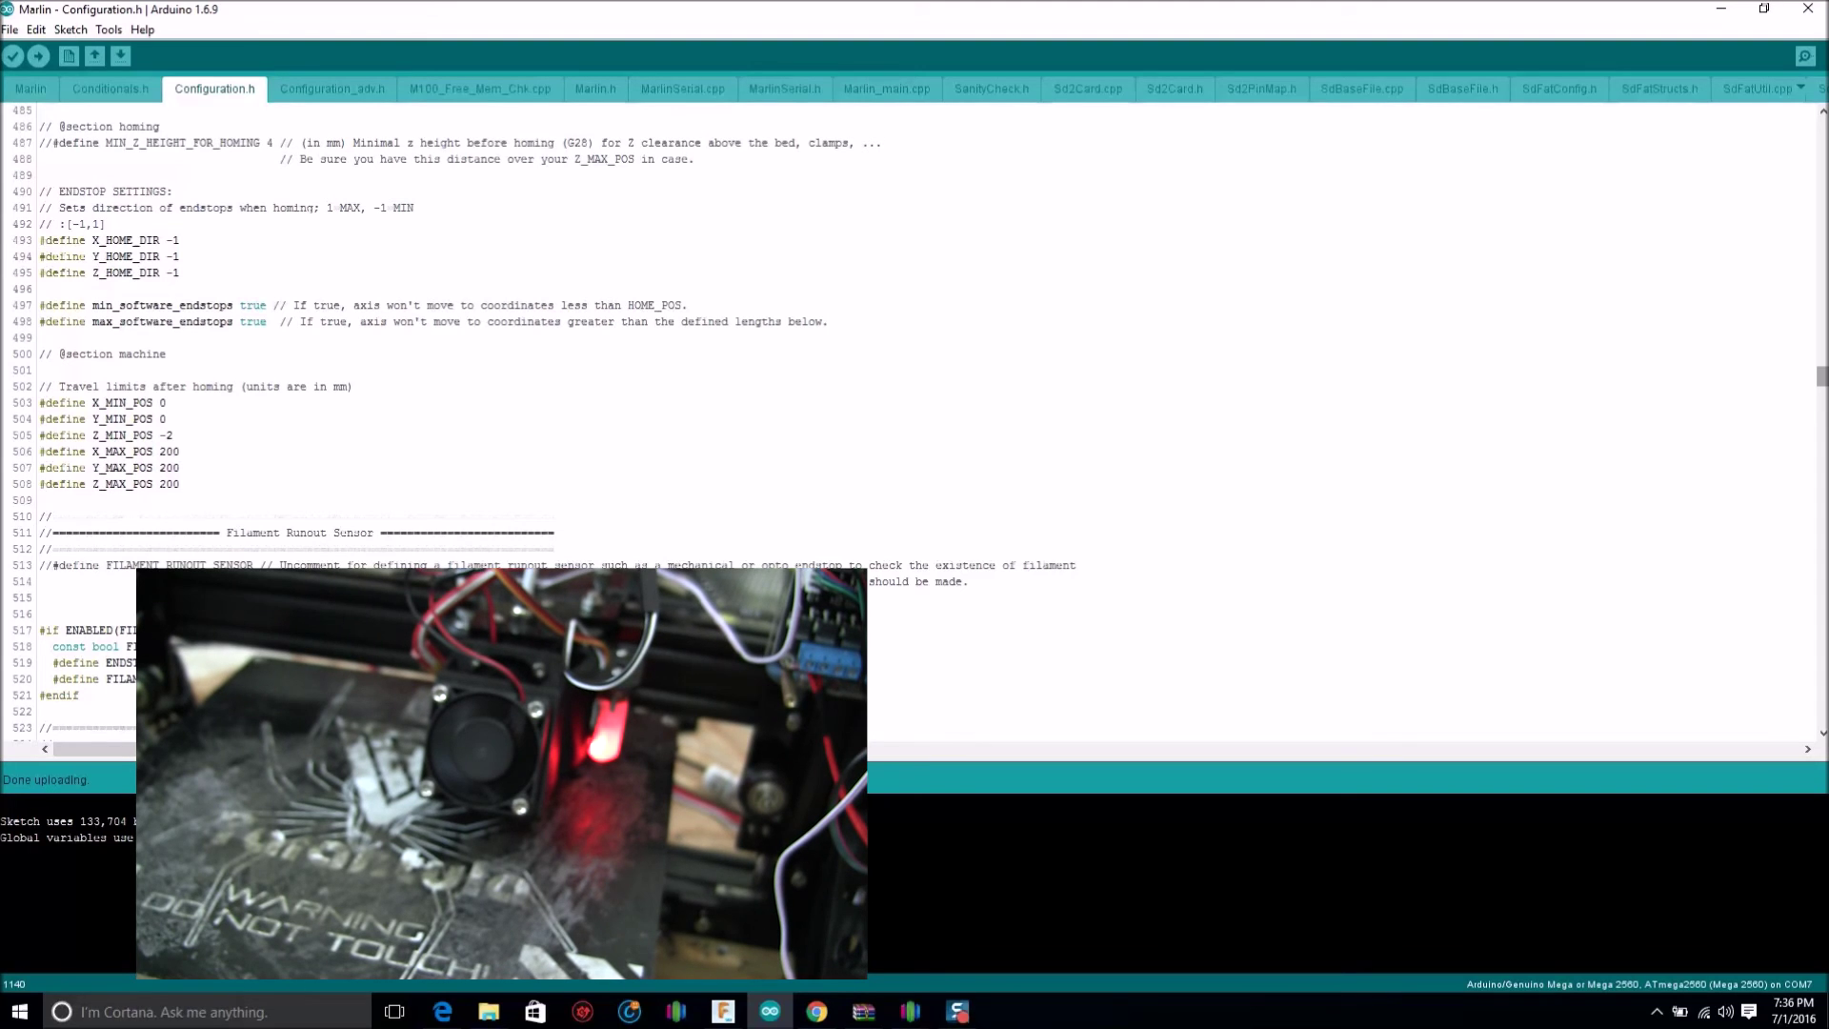
{"action": "scroll", "coordinate": [1367, 415], "scroll_direction": "down", "scroll_amount": 20}
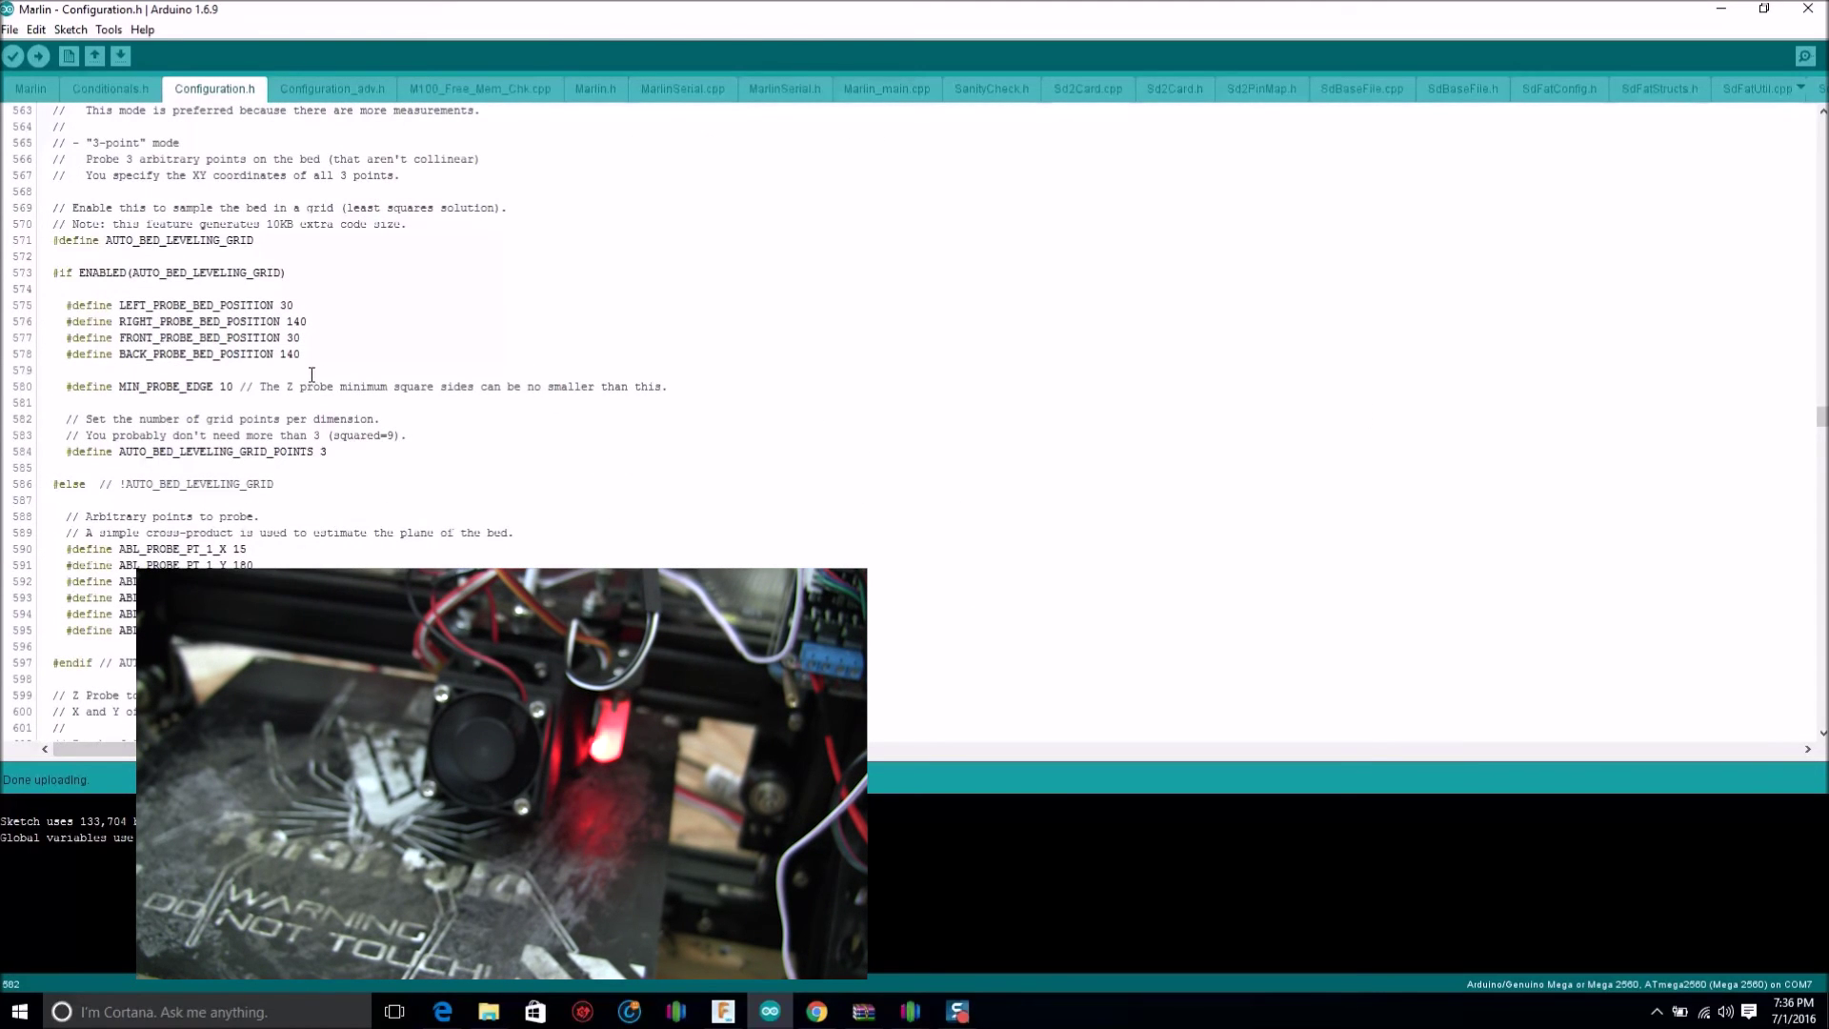
{"action": "double_click", "coordinate": [286, 305]}
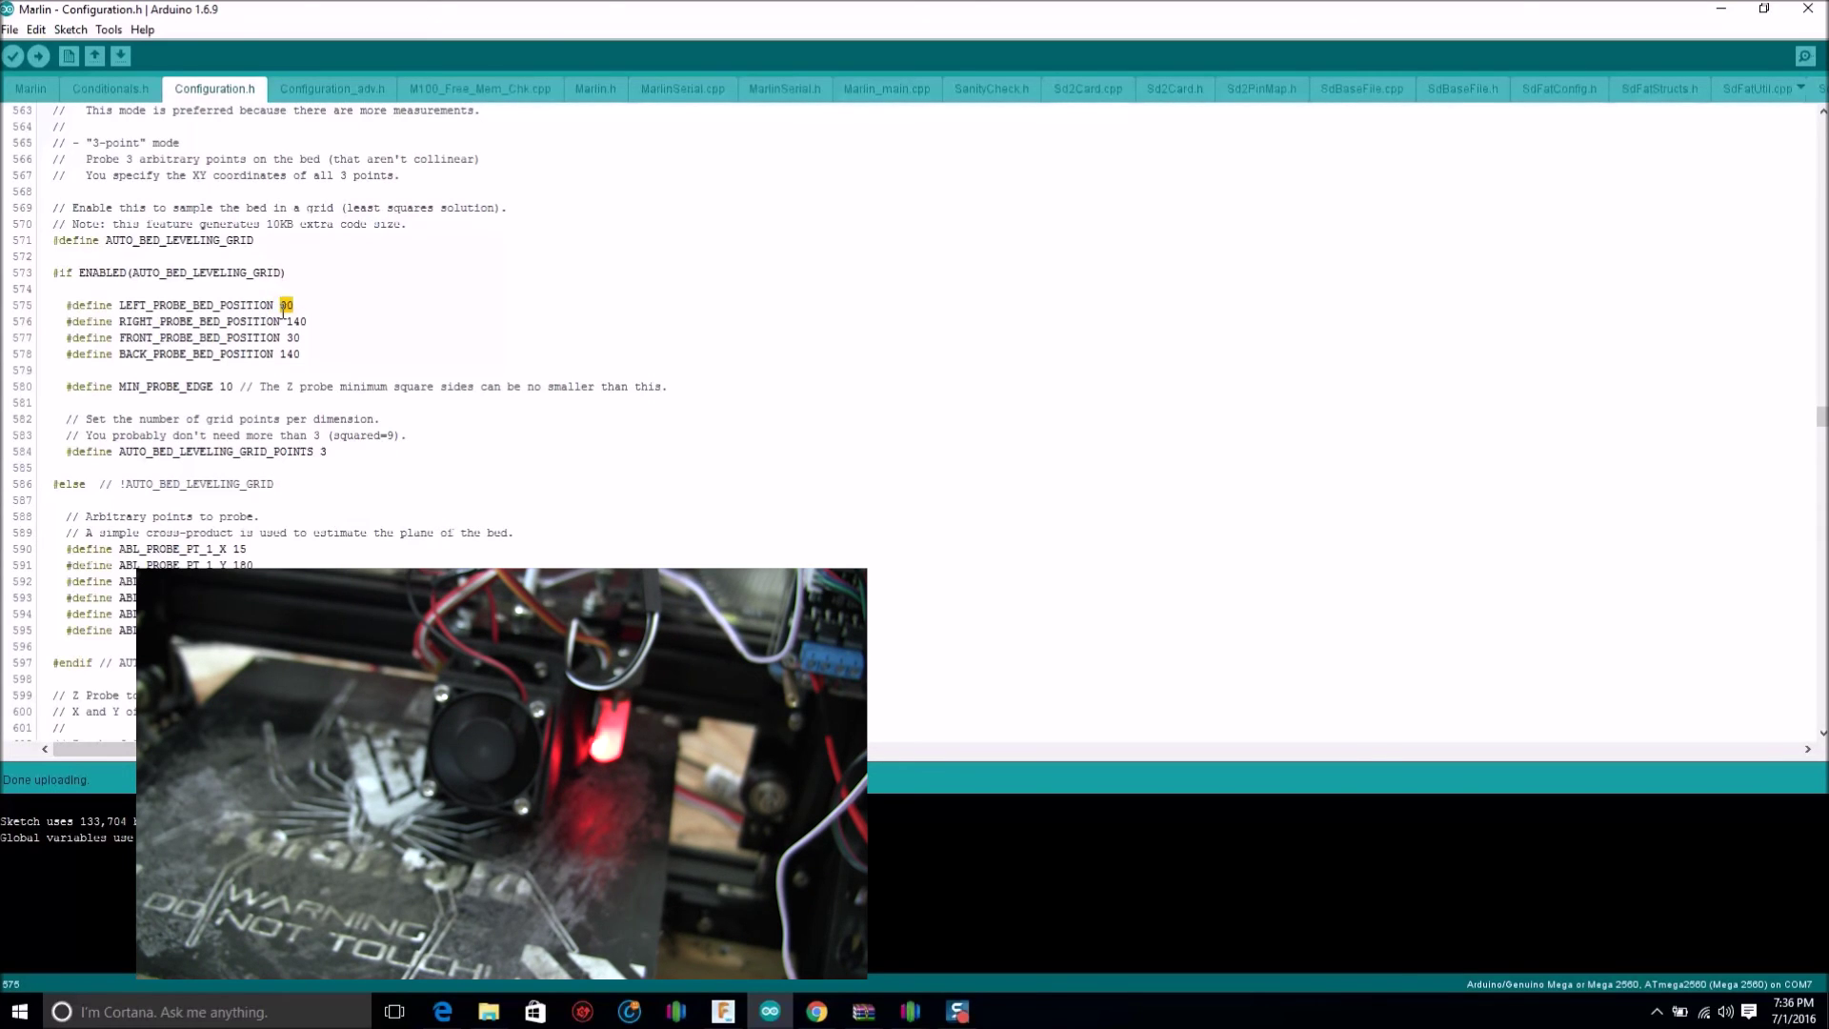
{"action": "type", "text": "5"}
{"action": "left_click", "coordinate": [295, 337]}
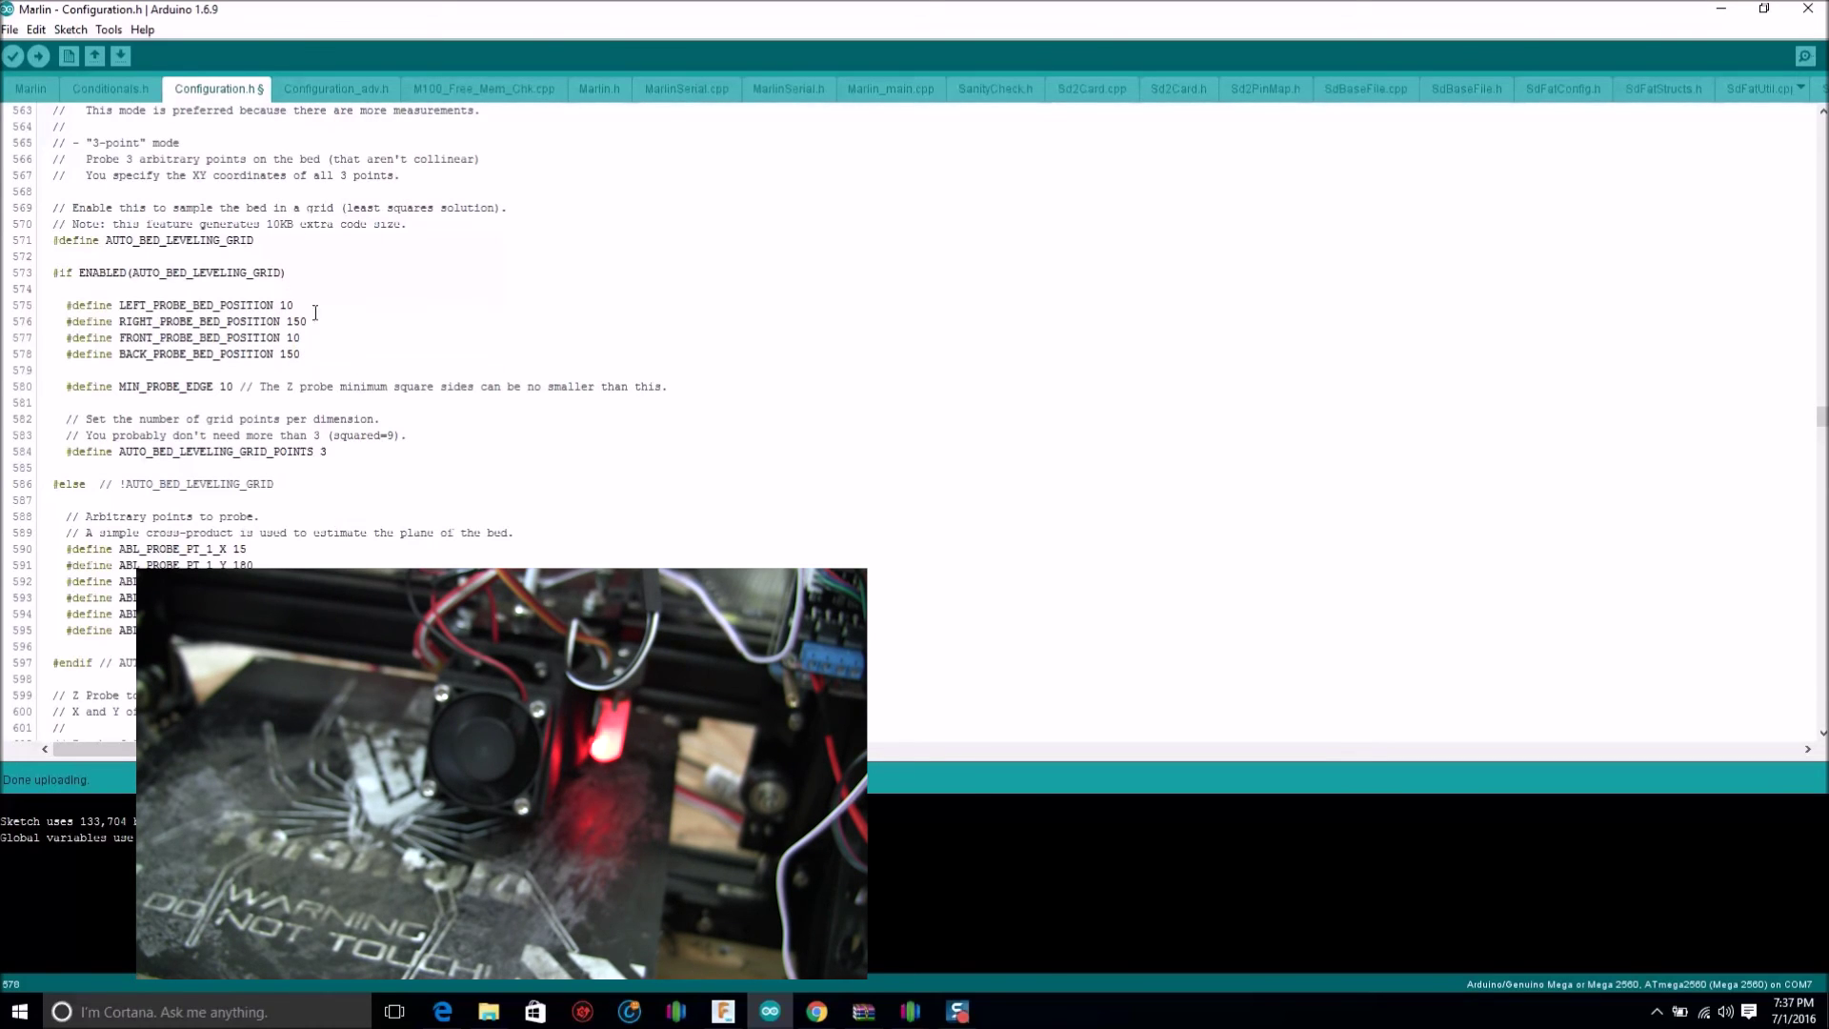
{"action": "key", "text": "Page_Down"}
{"action": "key", "text": "Page_Down"}
{"action": "key", "text": "Page_Down"}
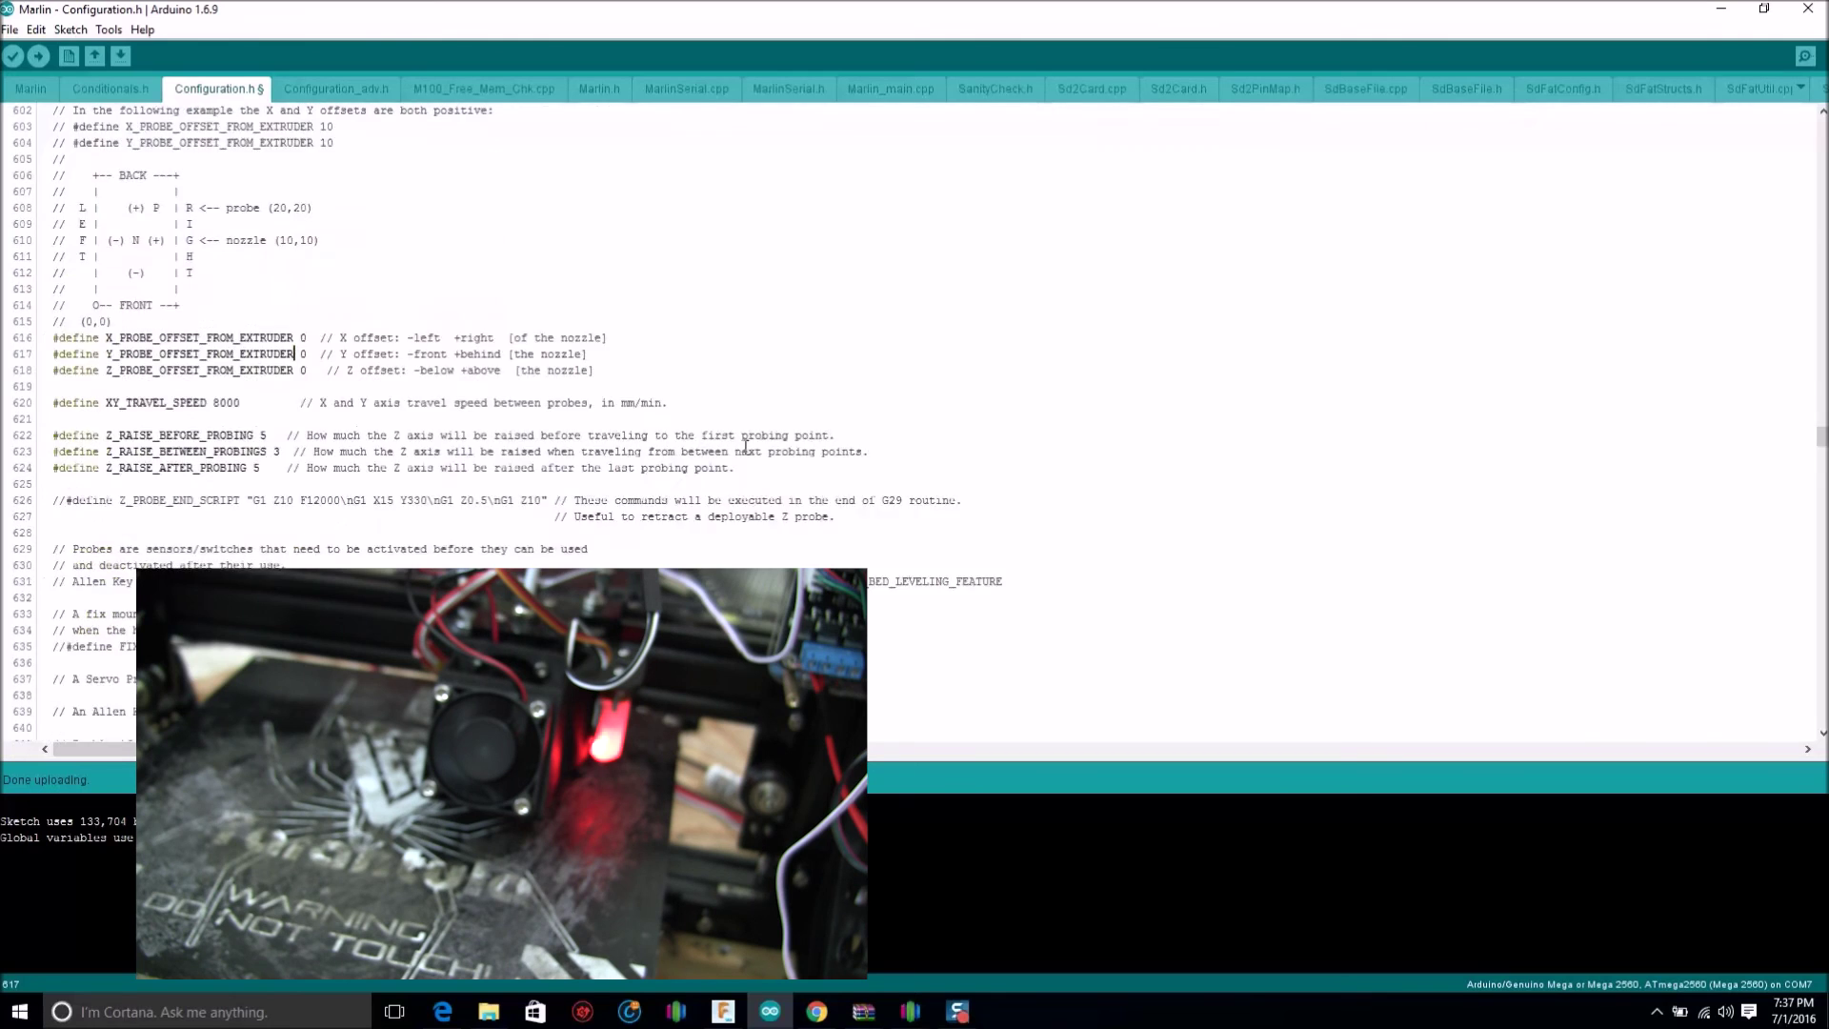
{"action": "mouse_move", "coordinate": [896, 1018]}
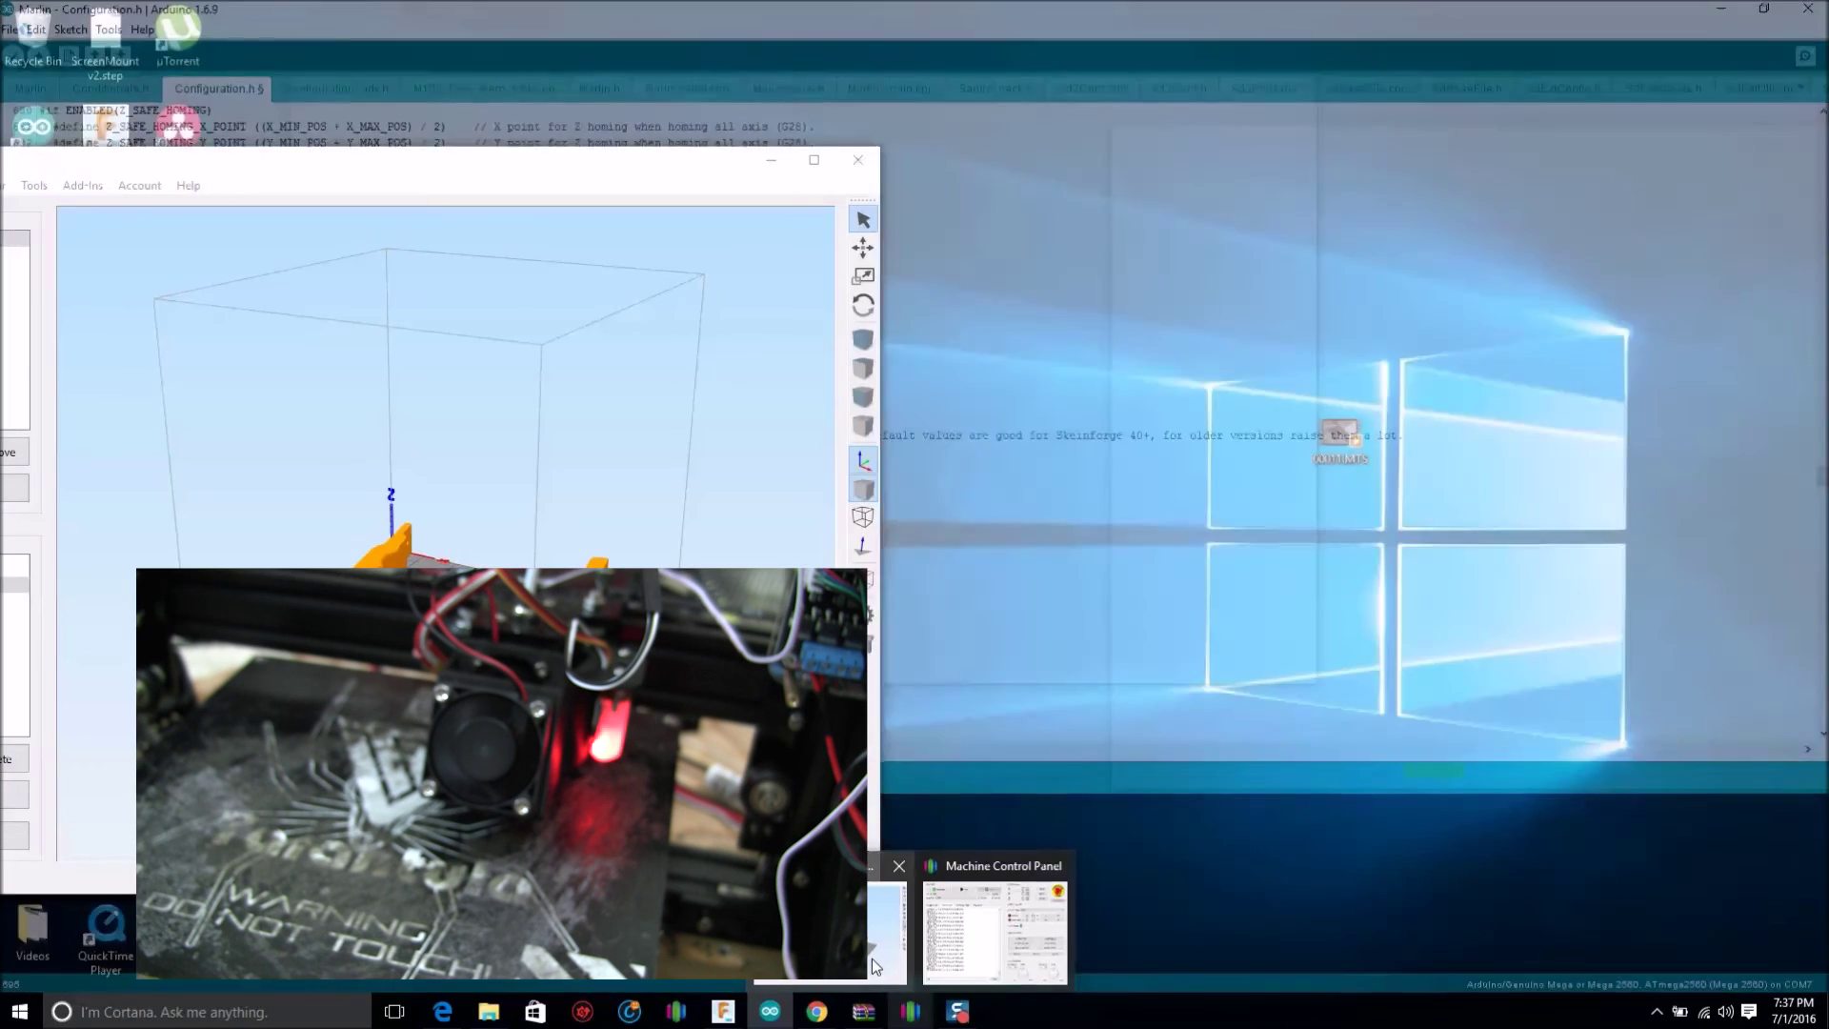
{"action": "left_click", "coordinate": [872, 959]}
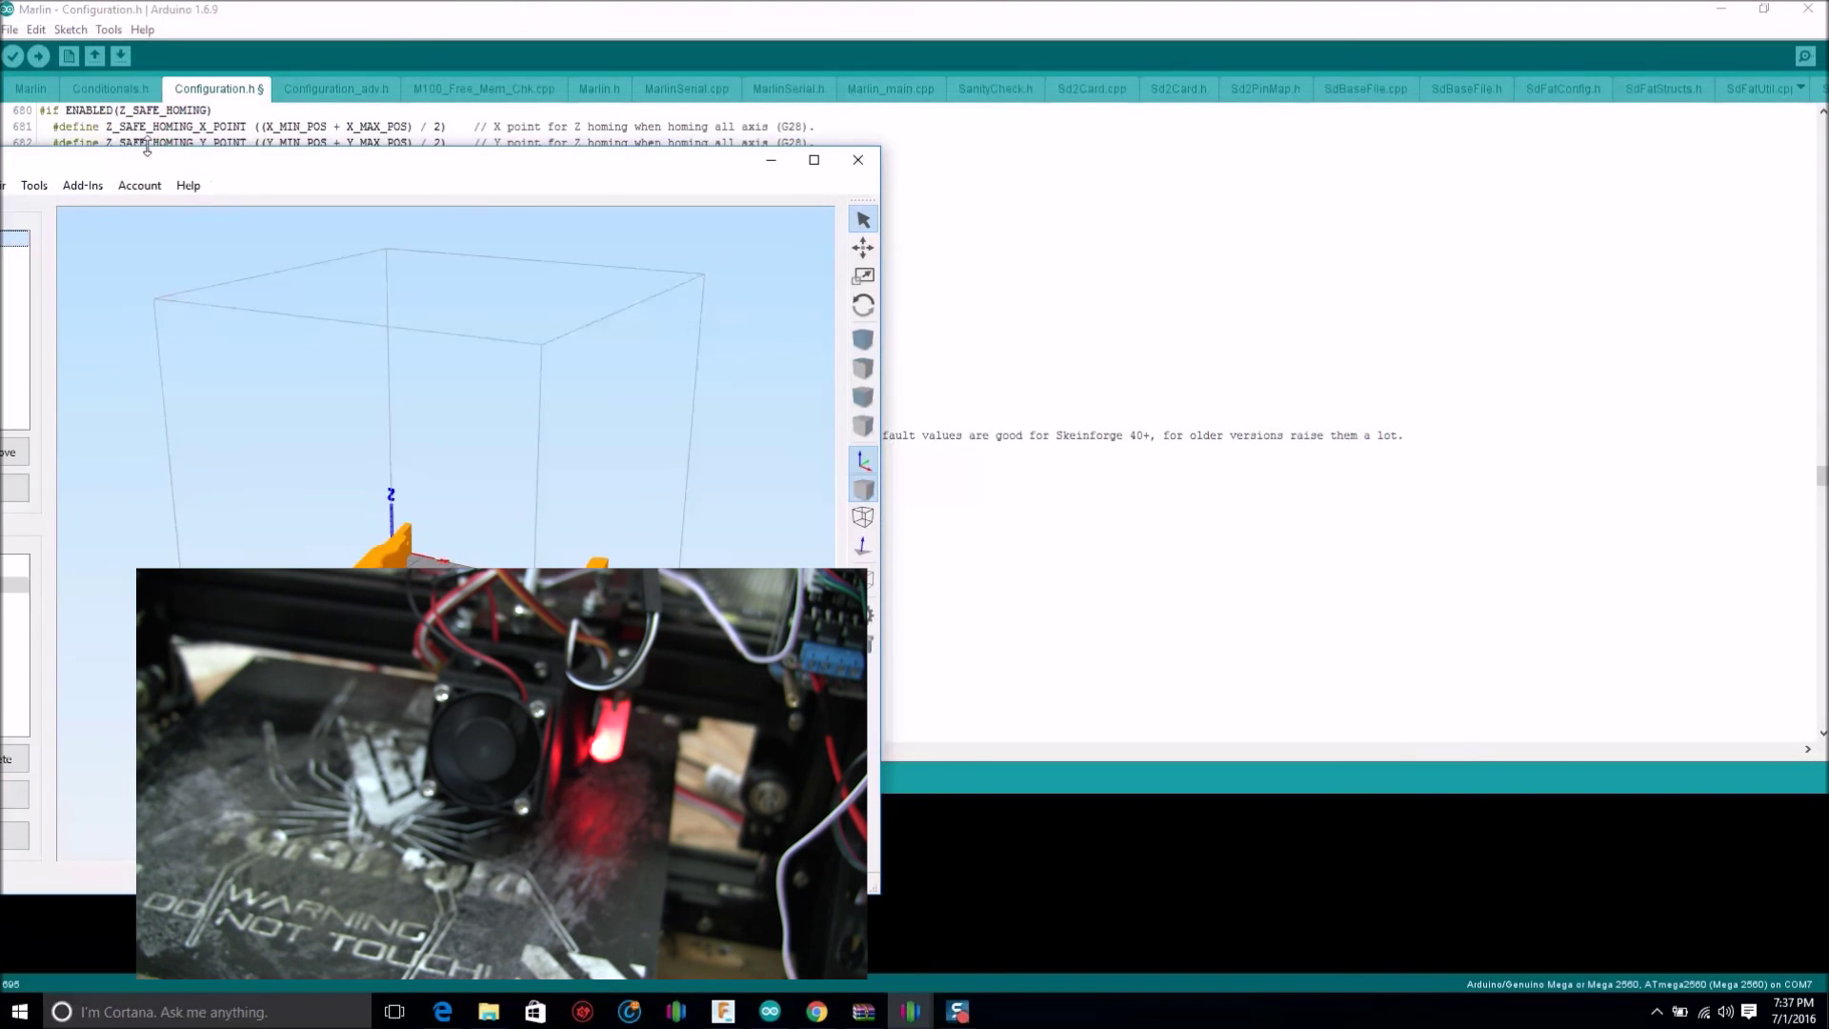
Open the process settings and show the Scripts tab's starting and ending scripts
{"action": "left_click_drag", "start_coordinate": [141, 164], "coordinate": [201, 150]}
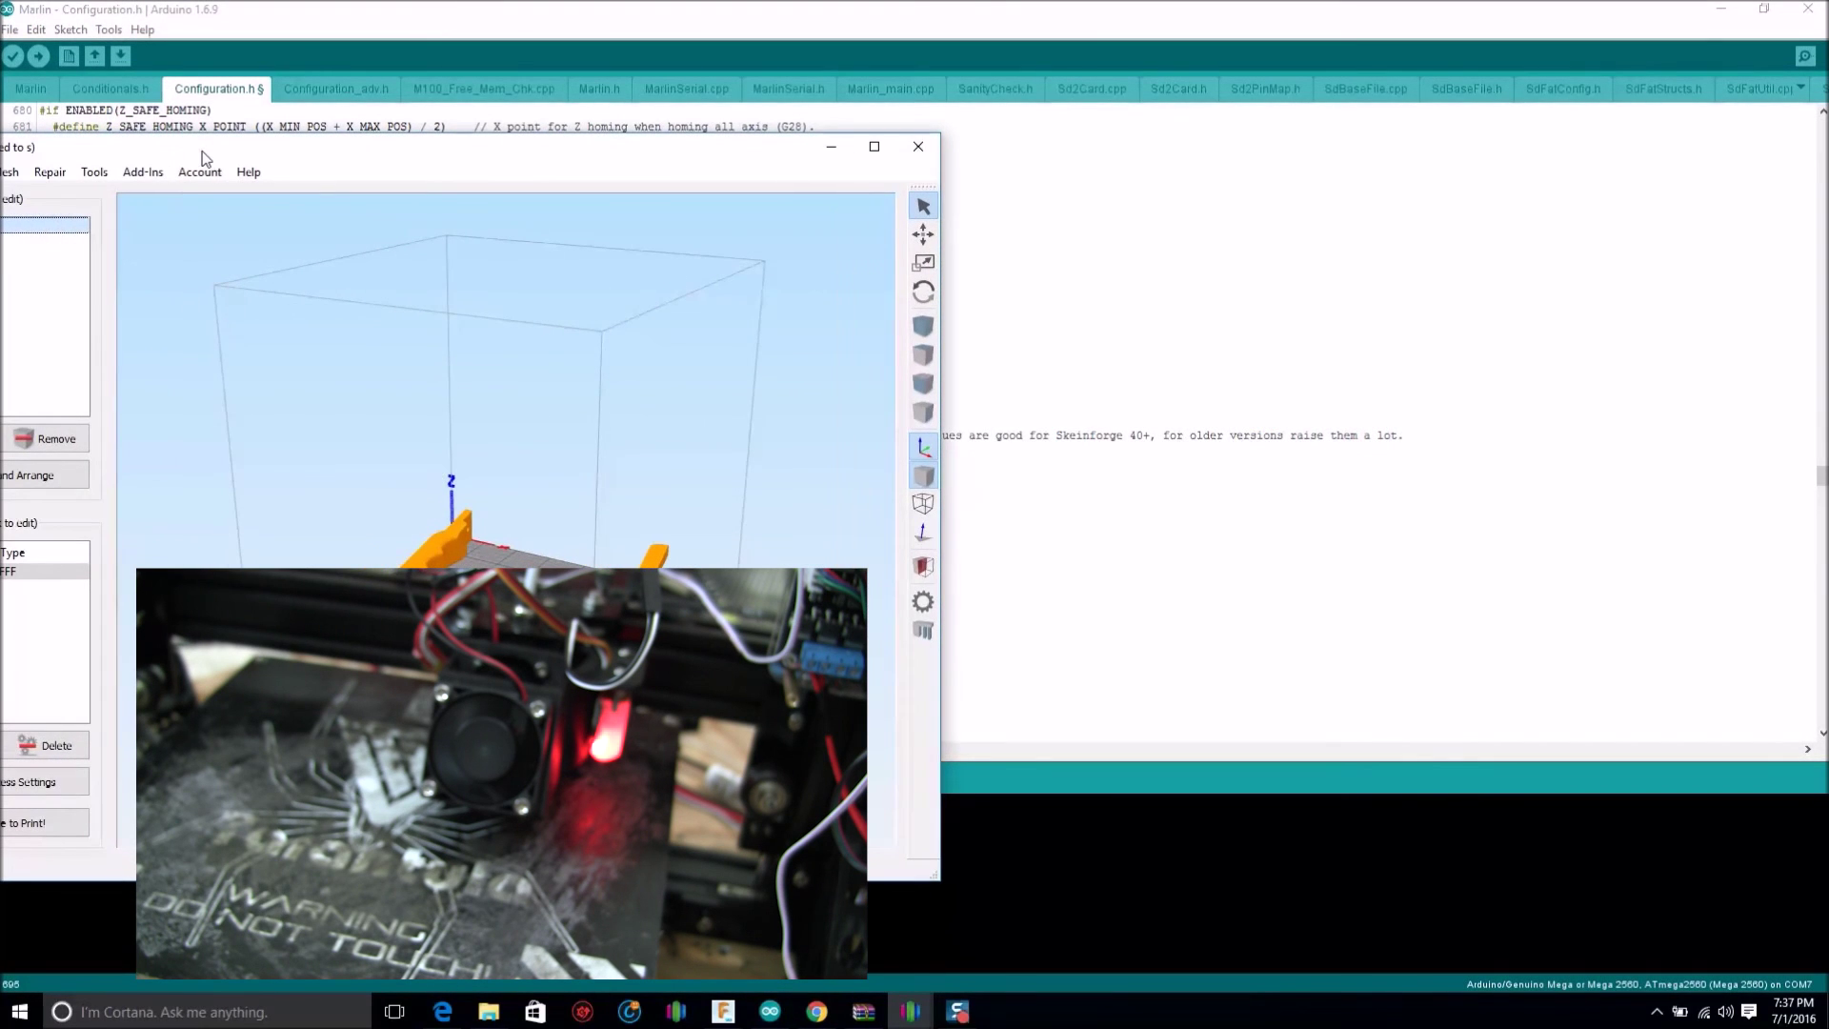
{"action": "left_click", "coordinate": [53, 782]}
{"action": "left_click_drag", "start_coordinate": [297, 231], "coordinate": [229, 121]}
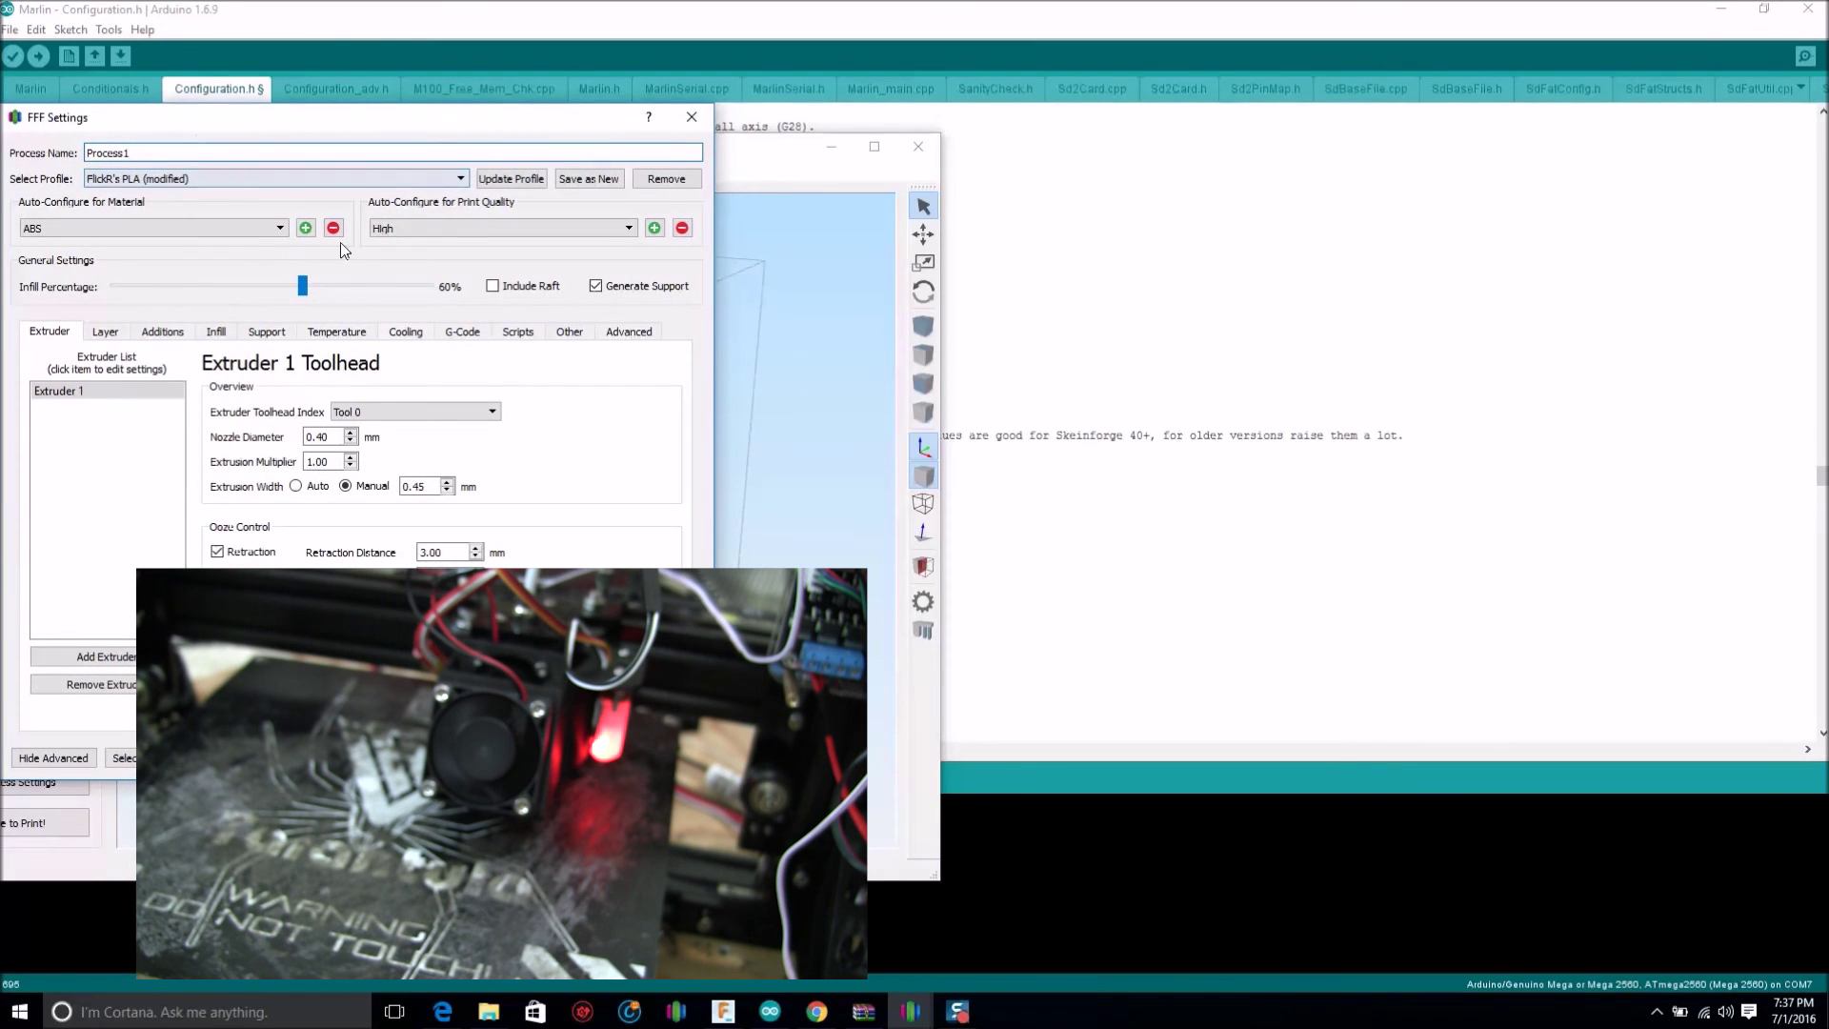
{"action": "left_click", "coordinate": [457, 334]}
{"action": "left_click", "coordinate": [505, 335]}
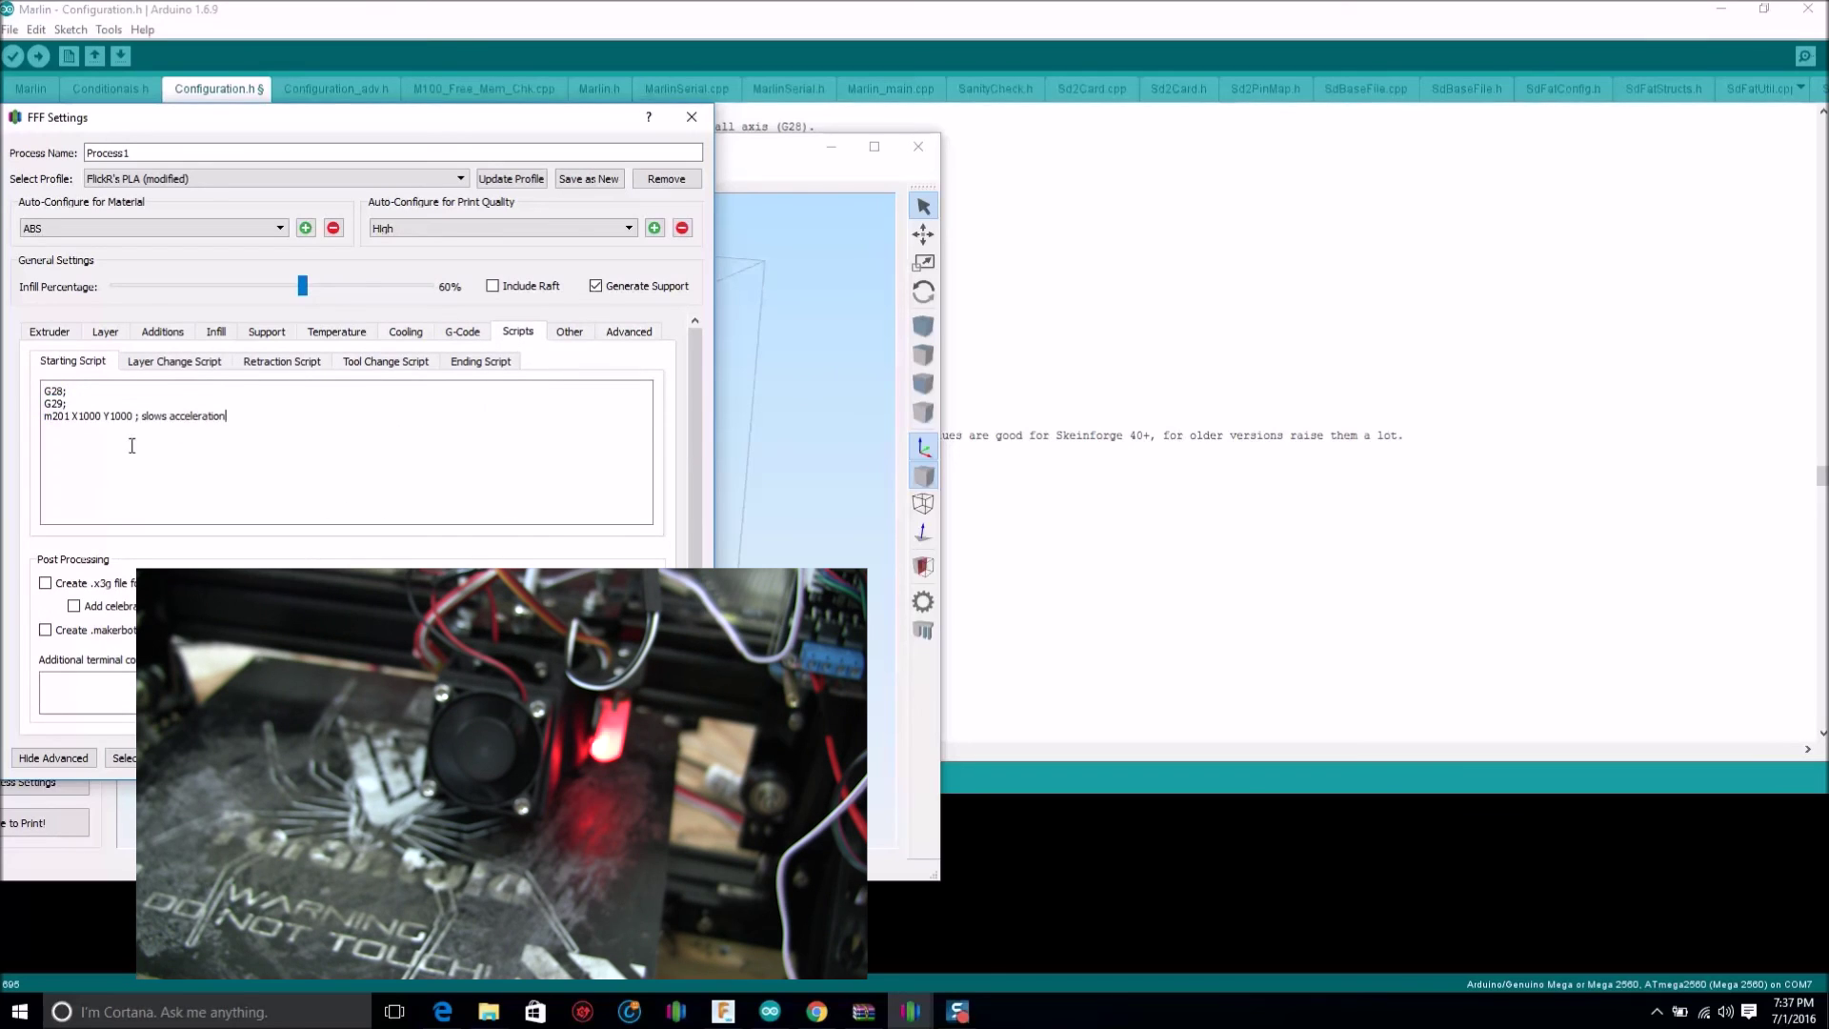
Highlight the G28 and G29 lines in the Starting Script
{"action": "key", "text": "ctrl+a"}
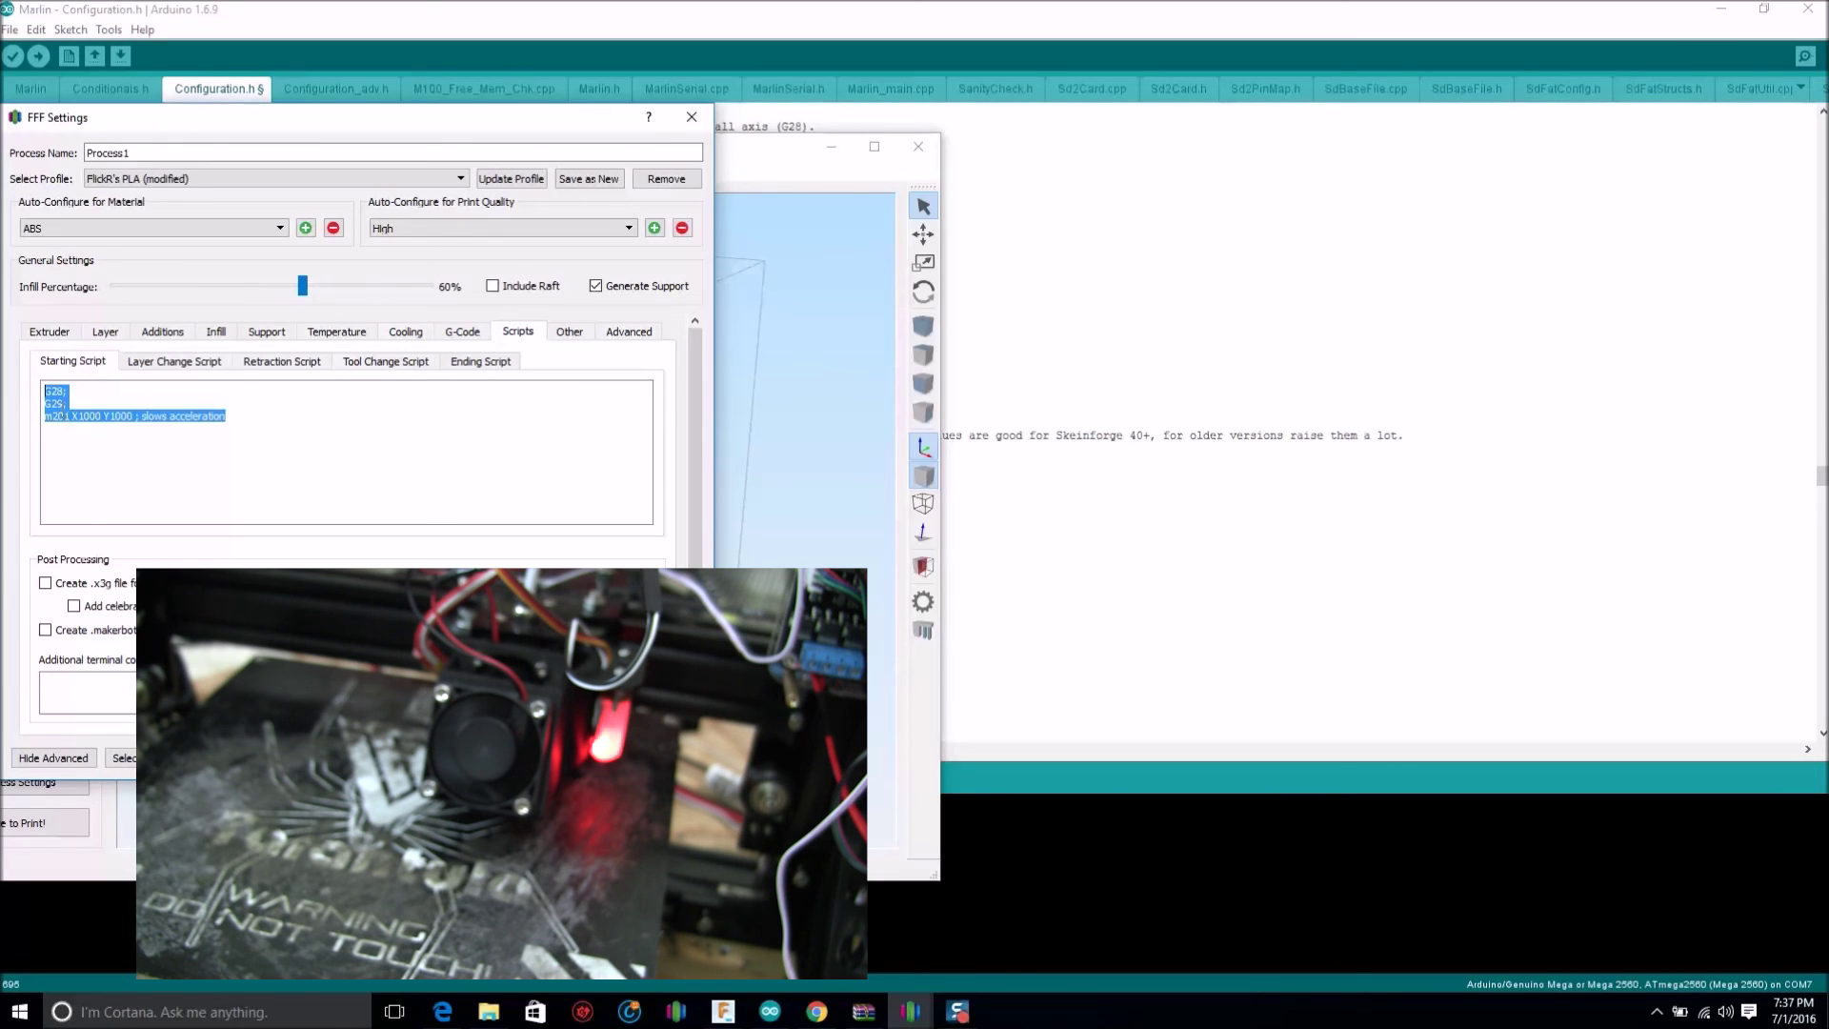
{"action": "double_click", "coordinate": [56, 403]}
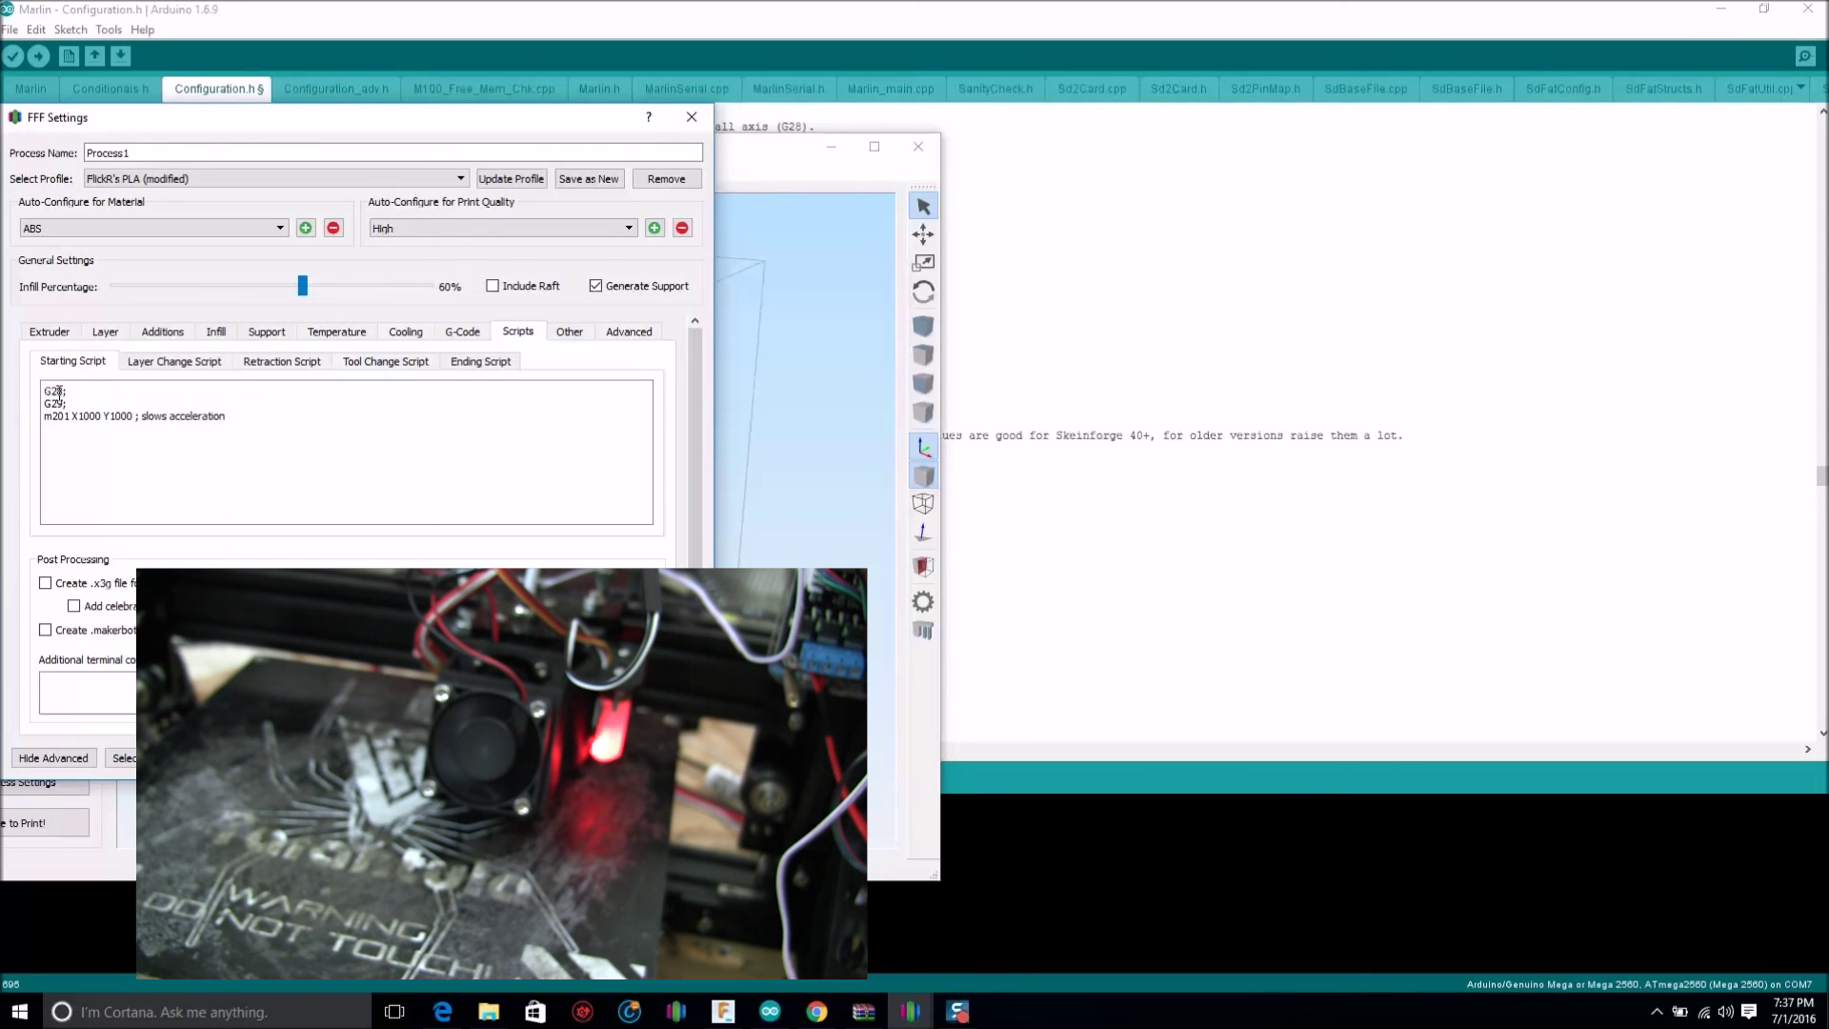
{"action": "double_click", "coordinate": [54, 390]}
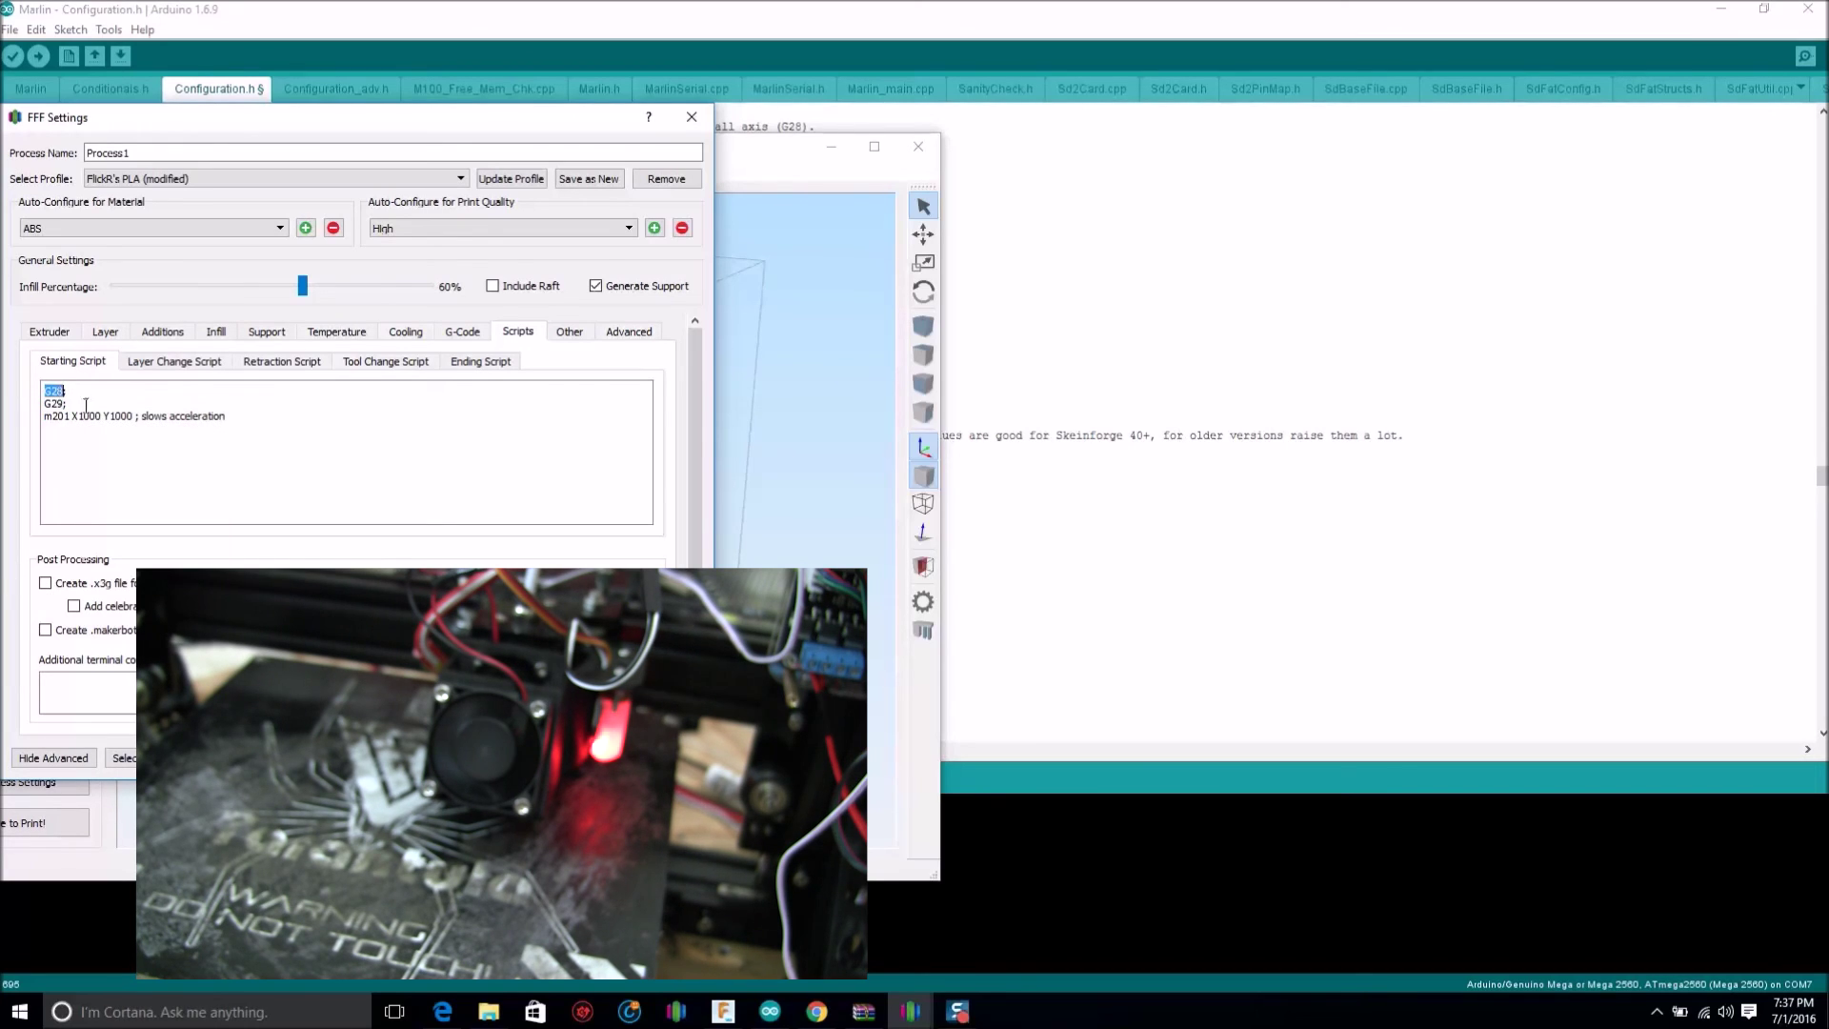
{"action": "left_click", "coordinate": [135, 434]}
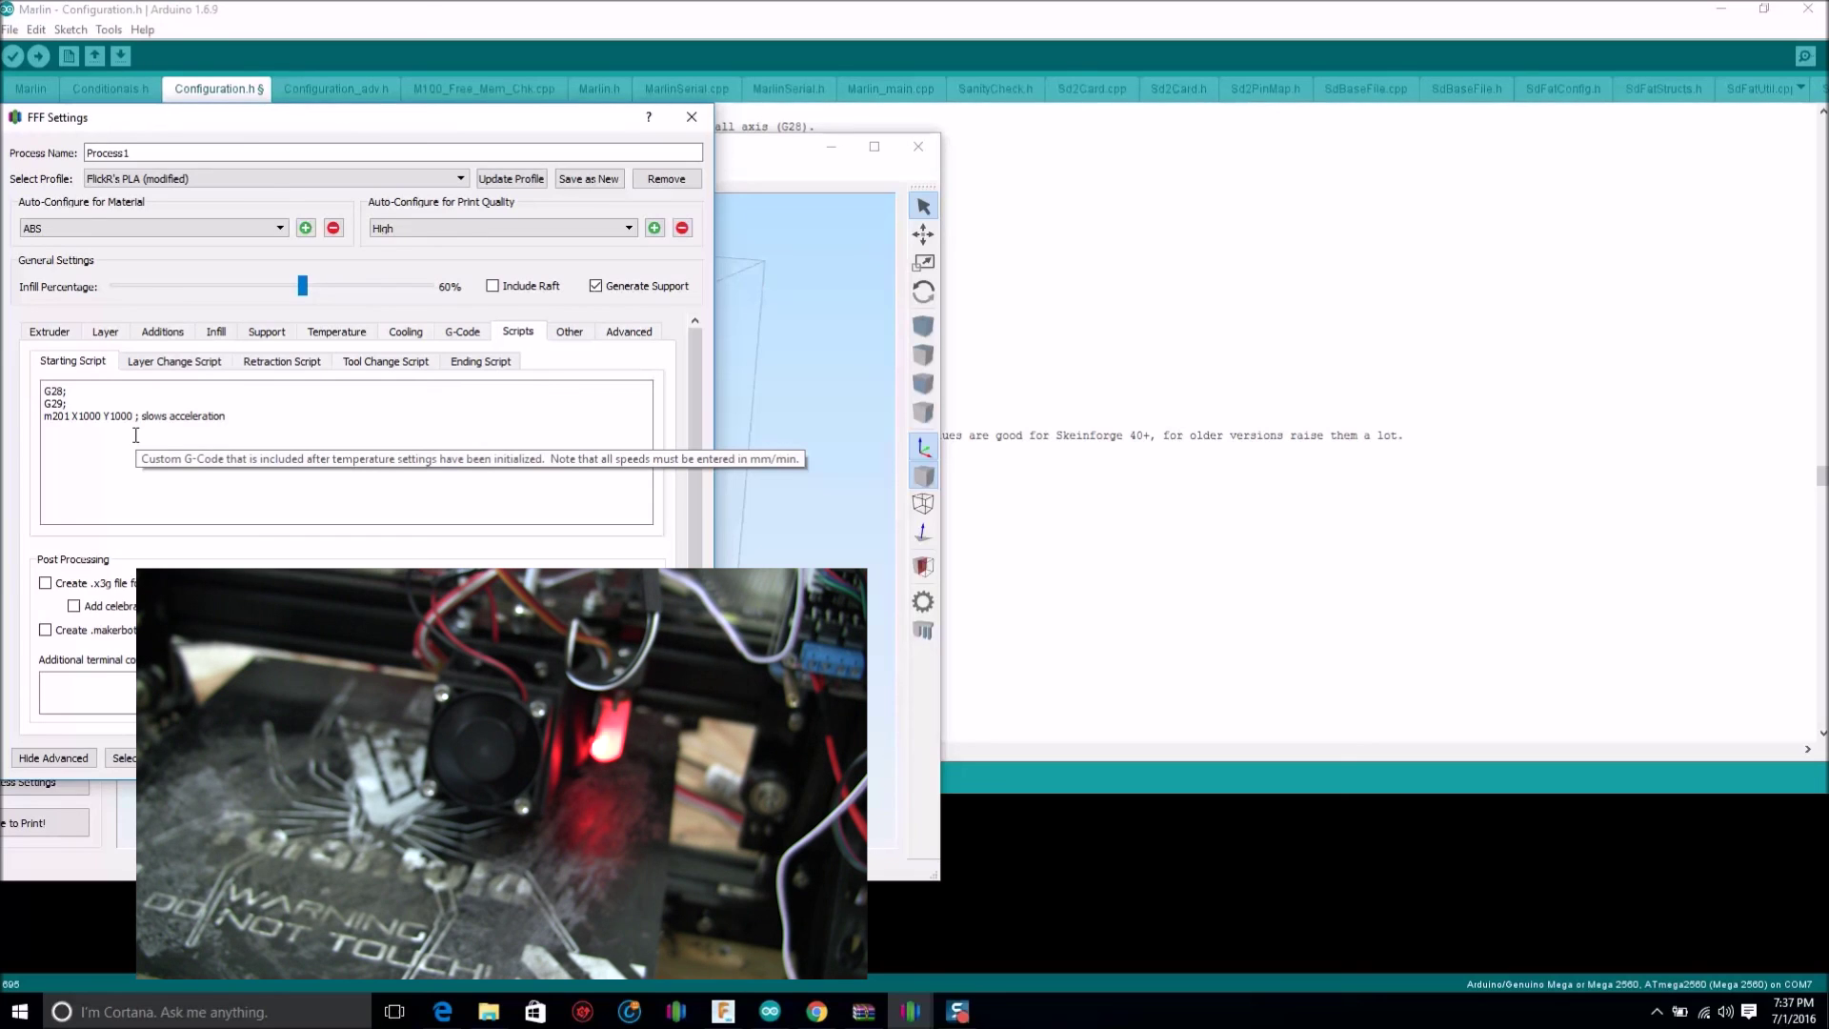
{"action": "double_click", "coordinate": [54, 391]}
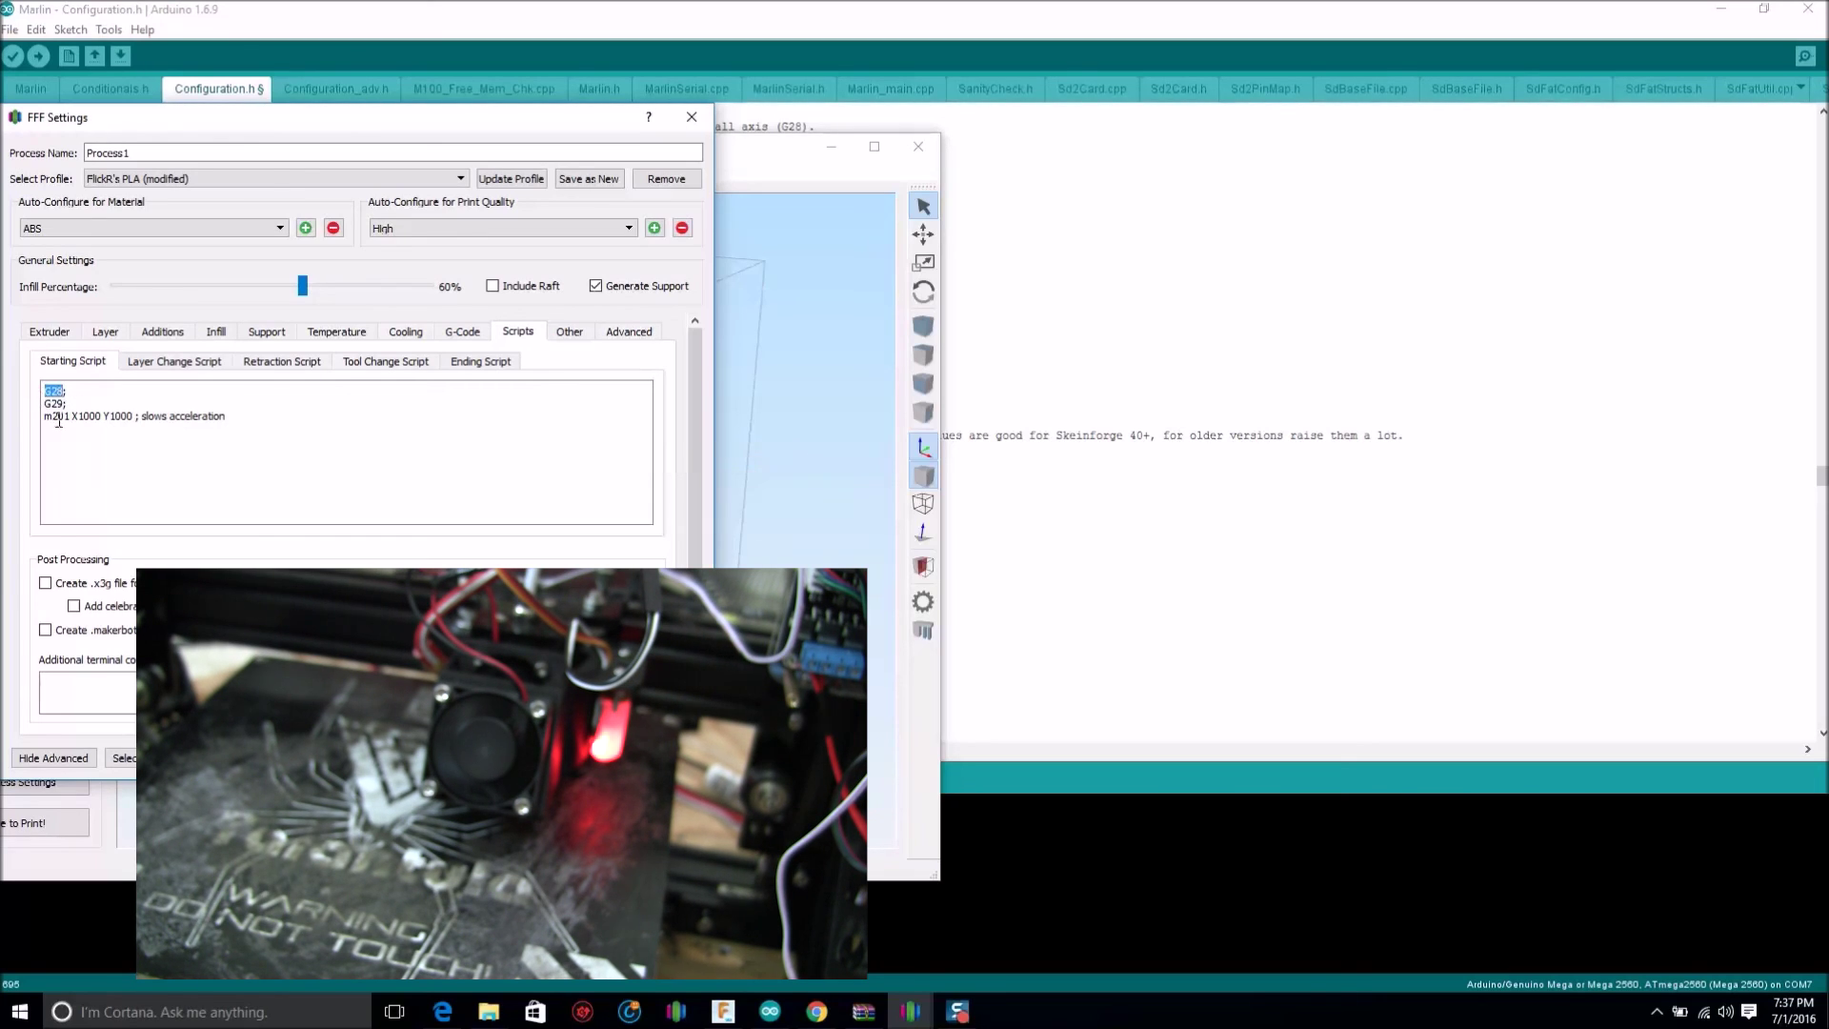
{"action": "left_click", "coordinate": [90, 404]}
{"action": "double_click", "coordinate": [55, 405]}
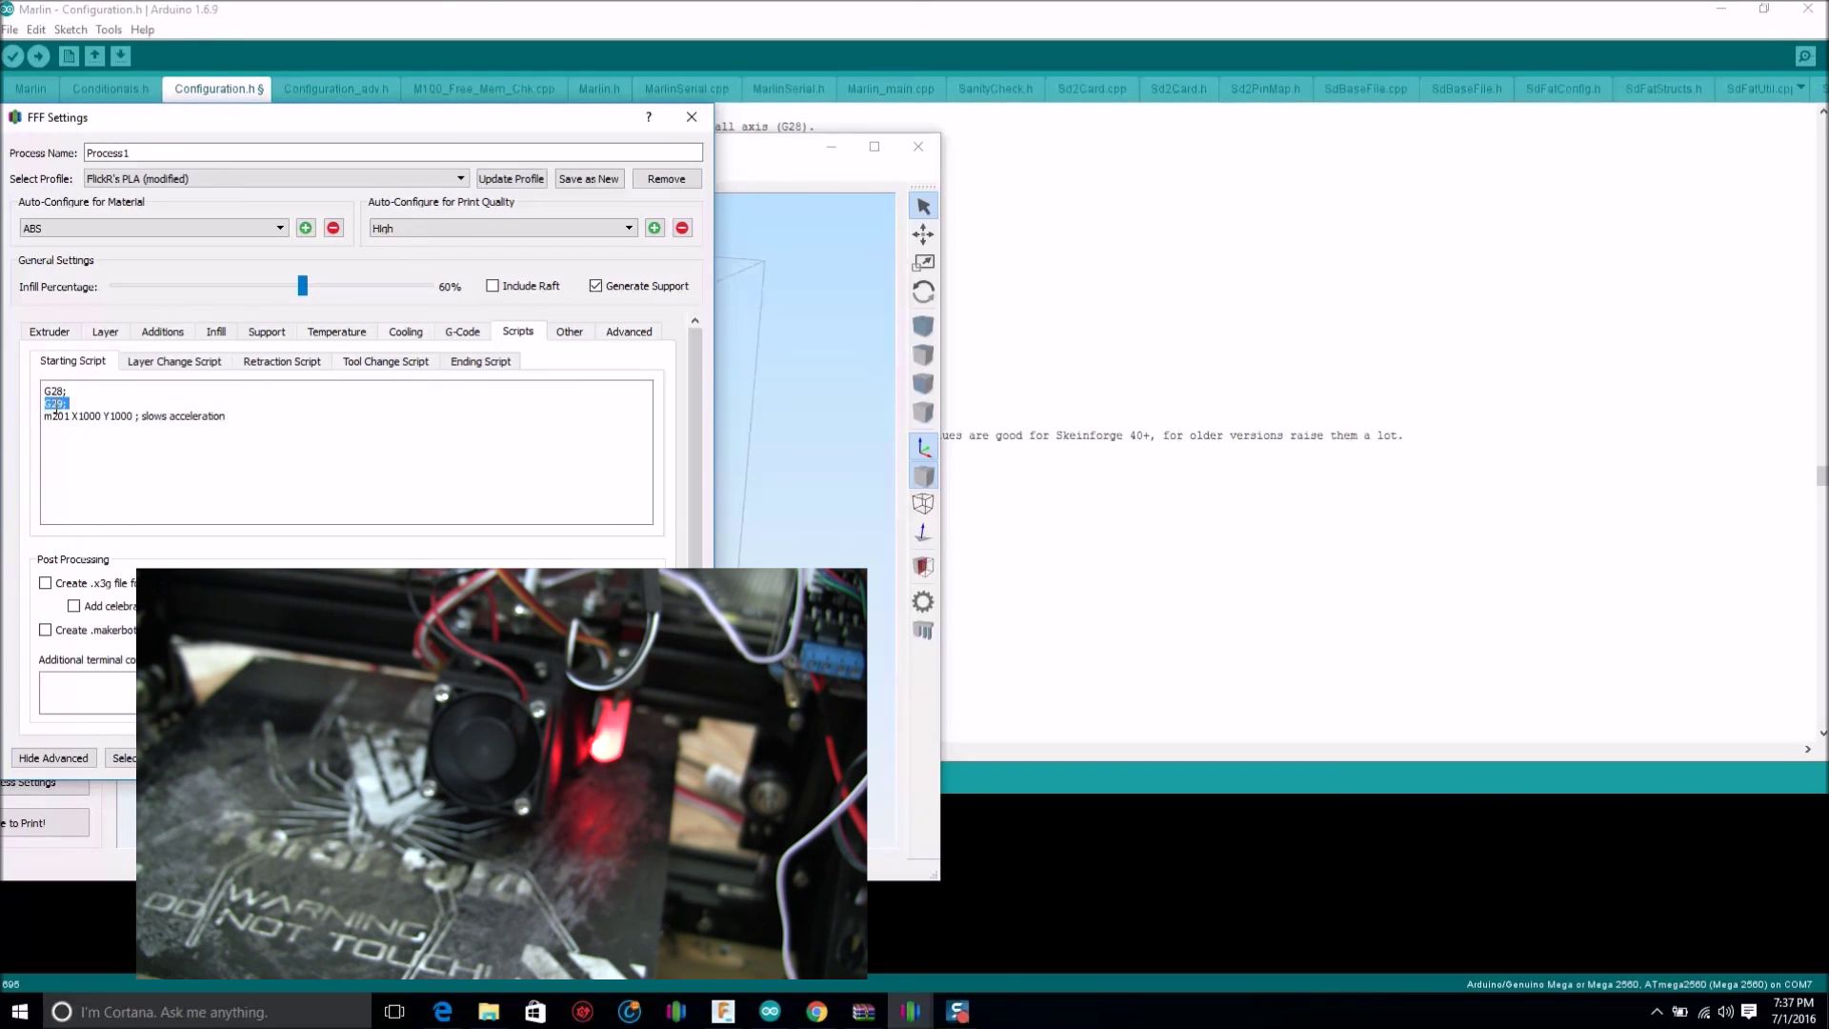